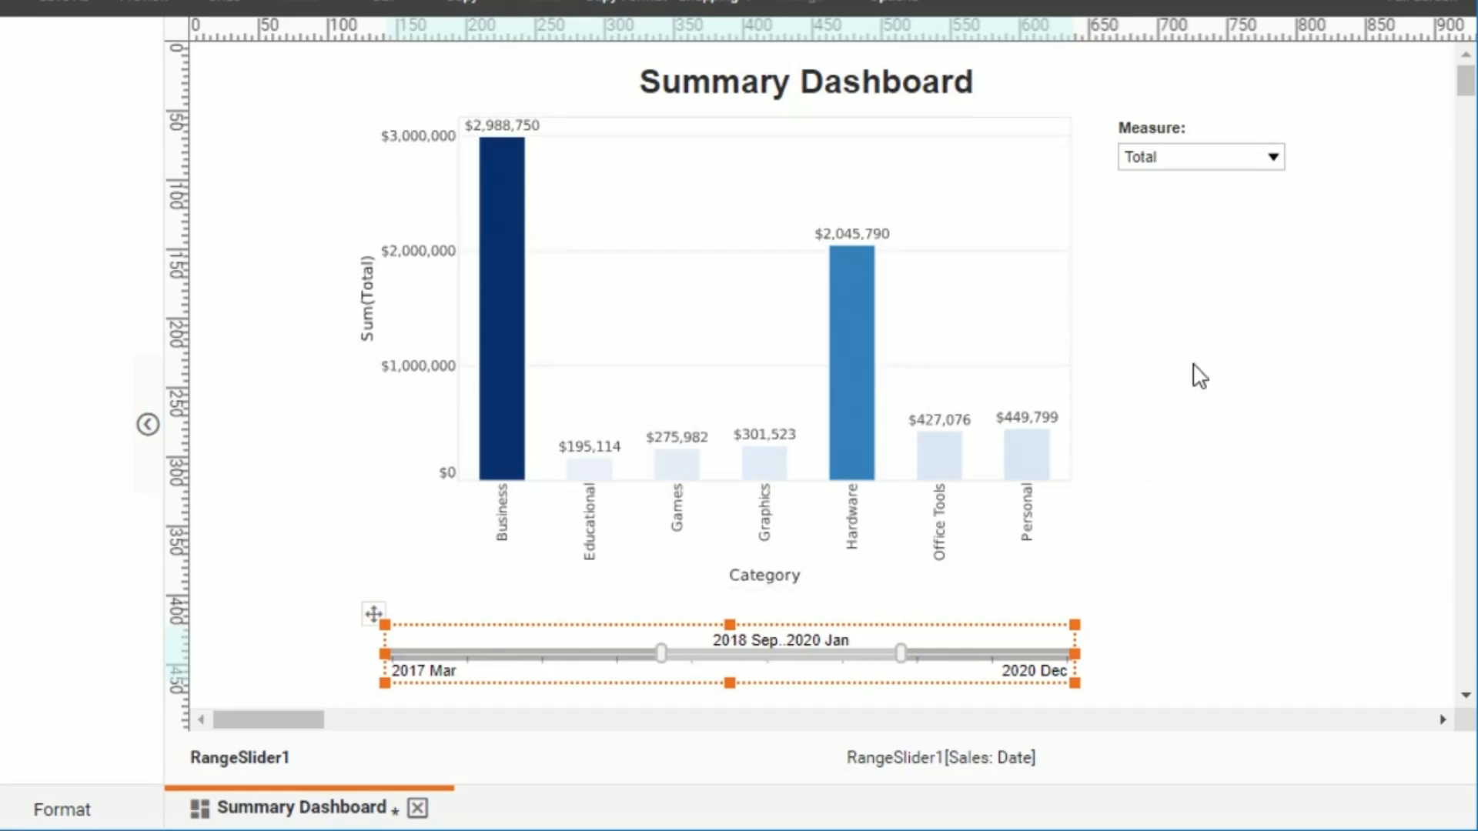
Step: Switch the Summary Dashboard's displayed measure to Quantity Purchased
click(1271, 159)
click(1227, 191)
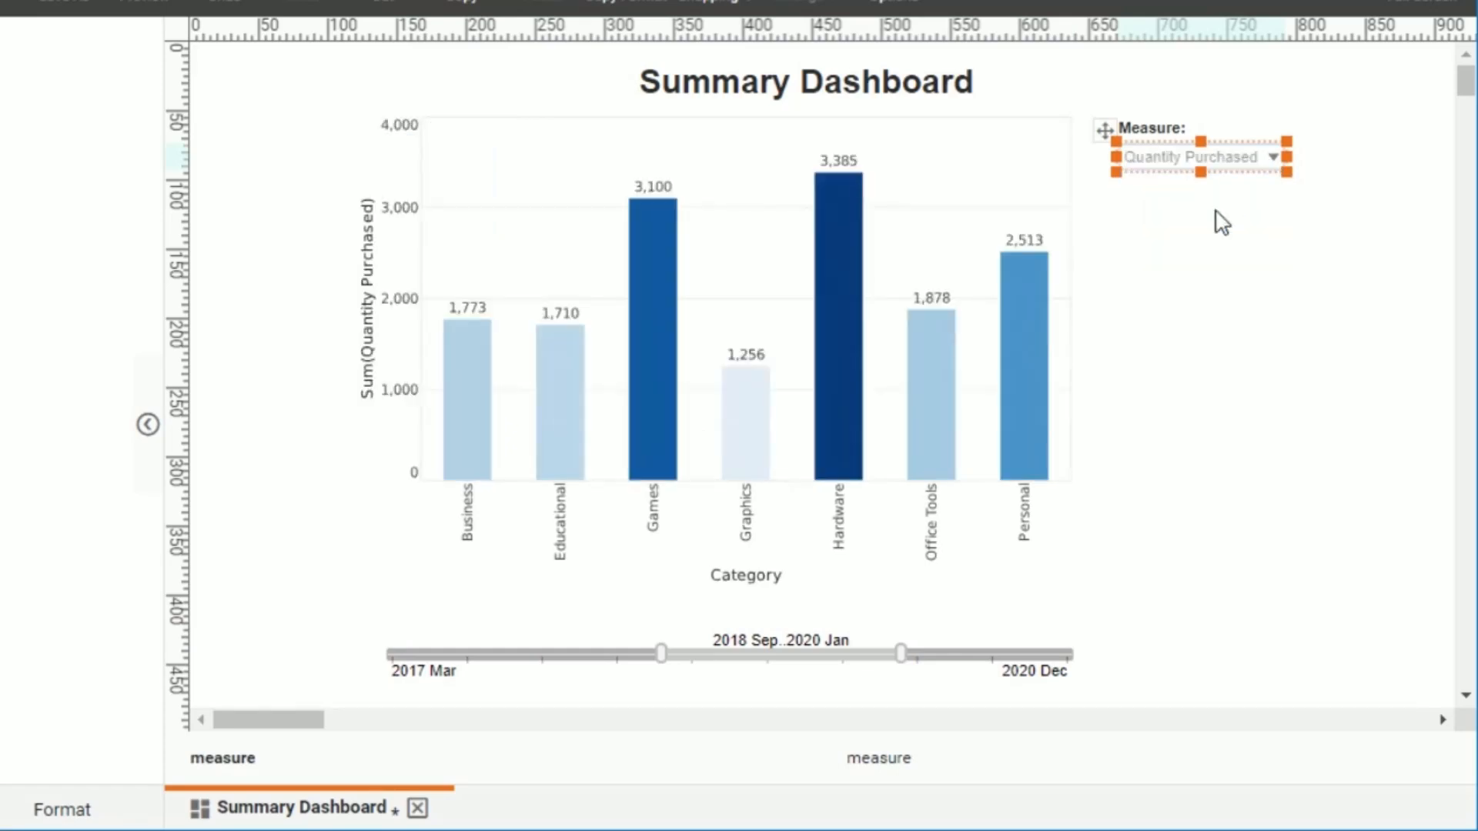
click(1161, 365)
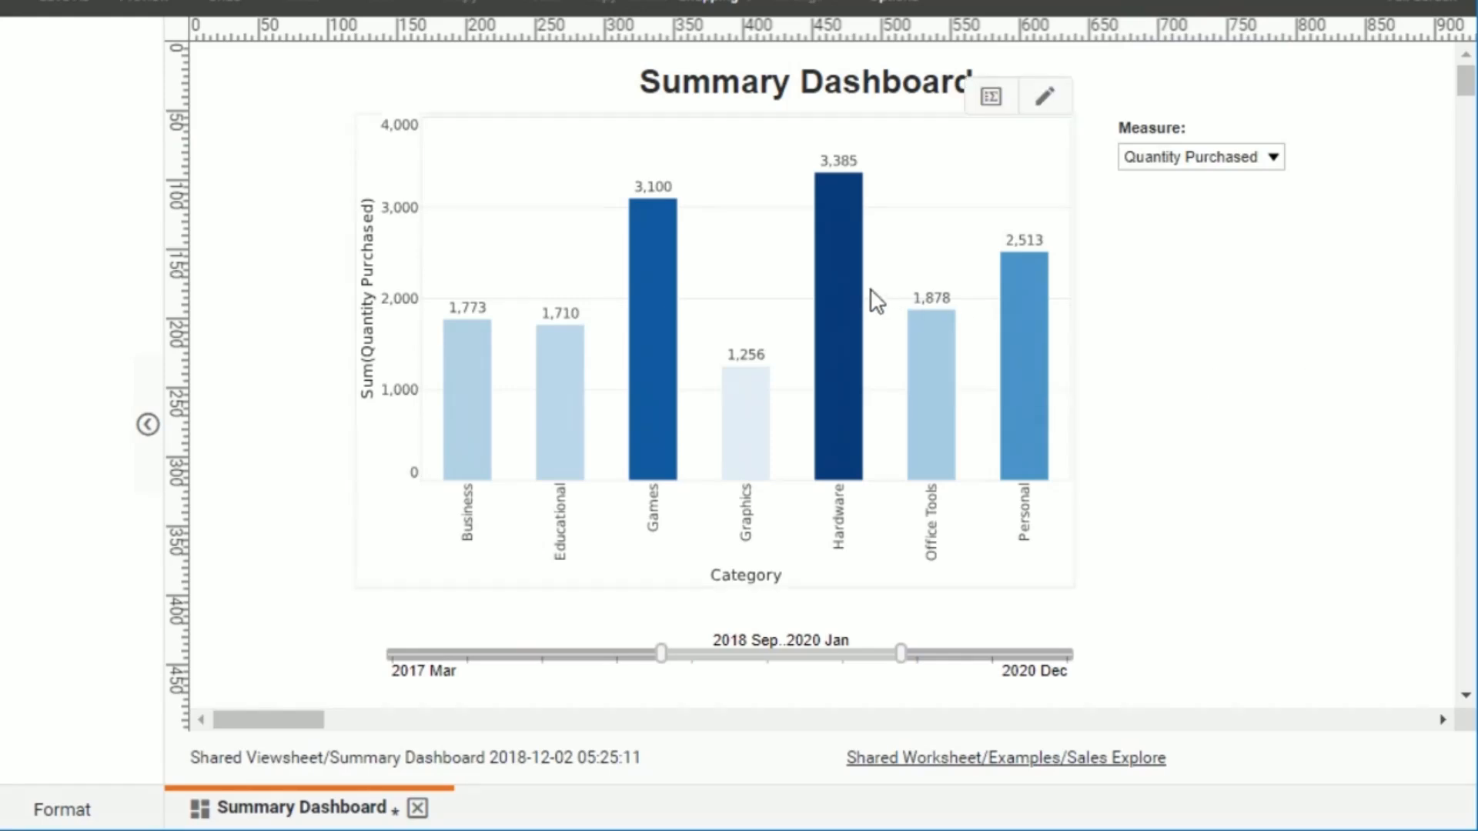
Step: View the detail records behind the chart's Hardware bar and close the data view
click(838, 270)
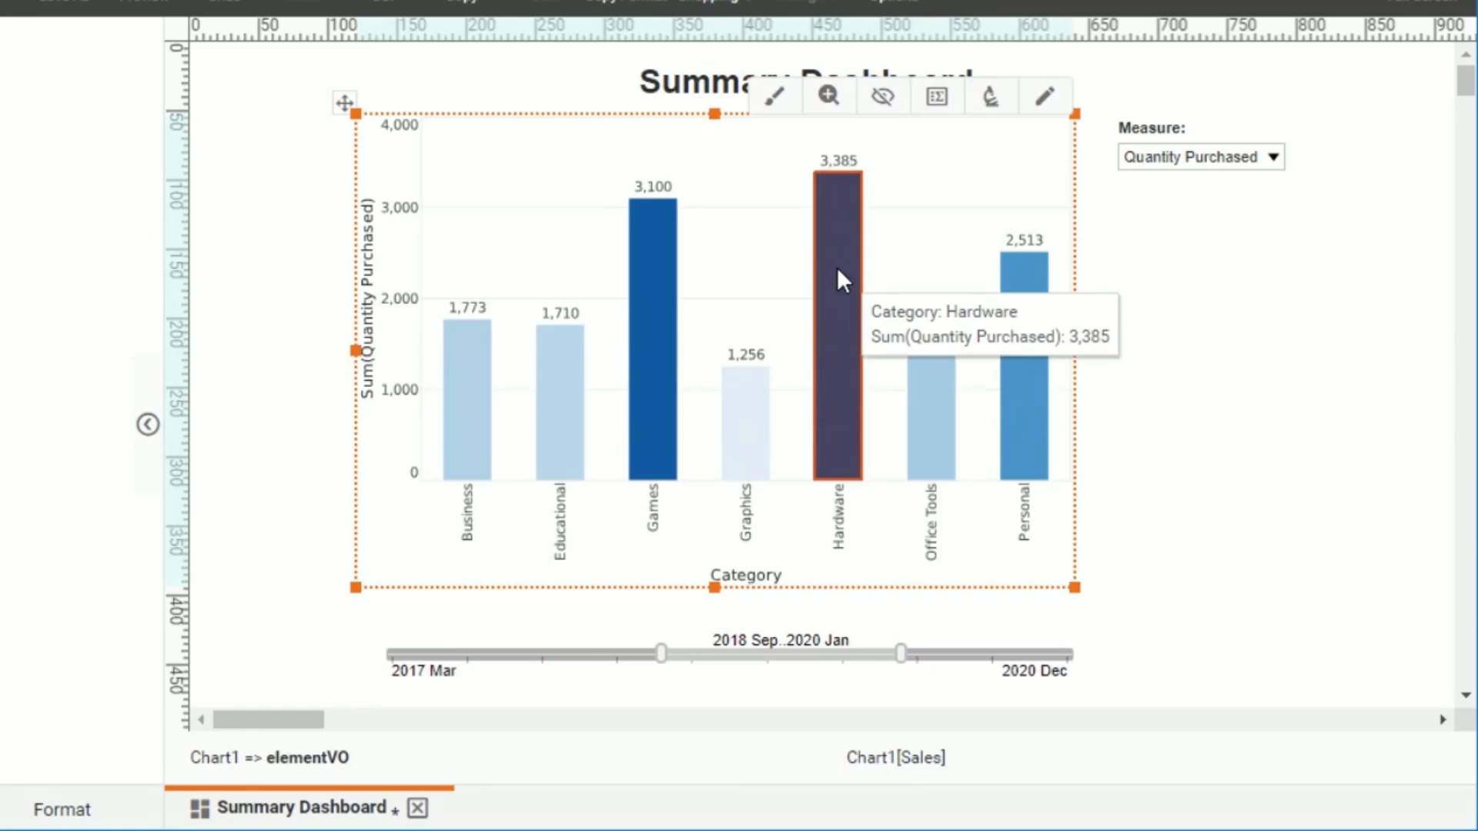
click(993, 108)
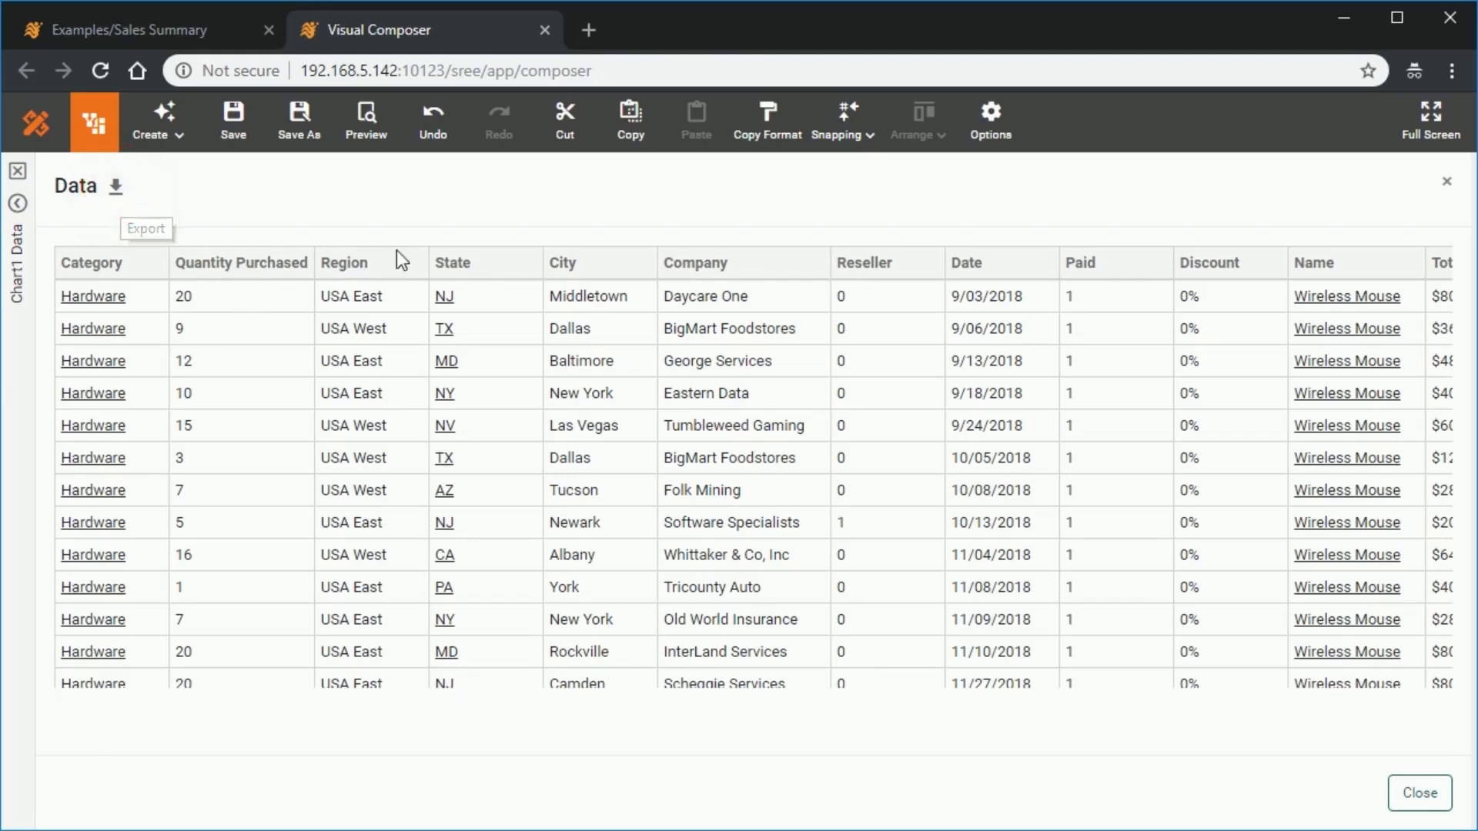
click(1421, 794)
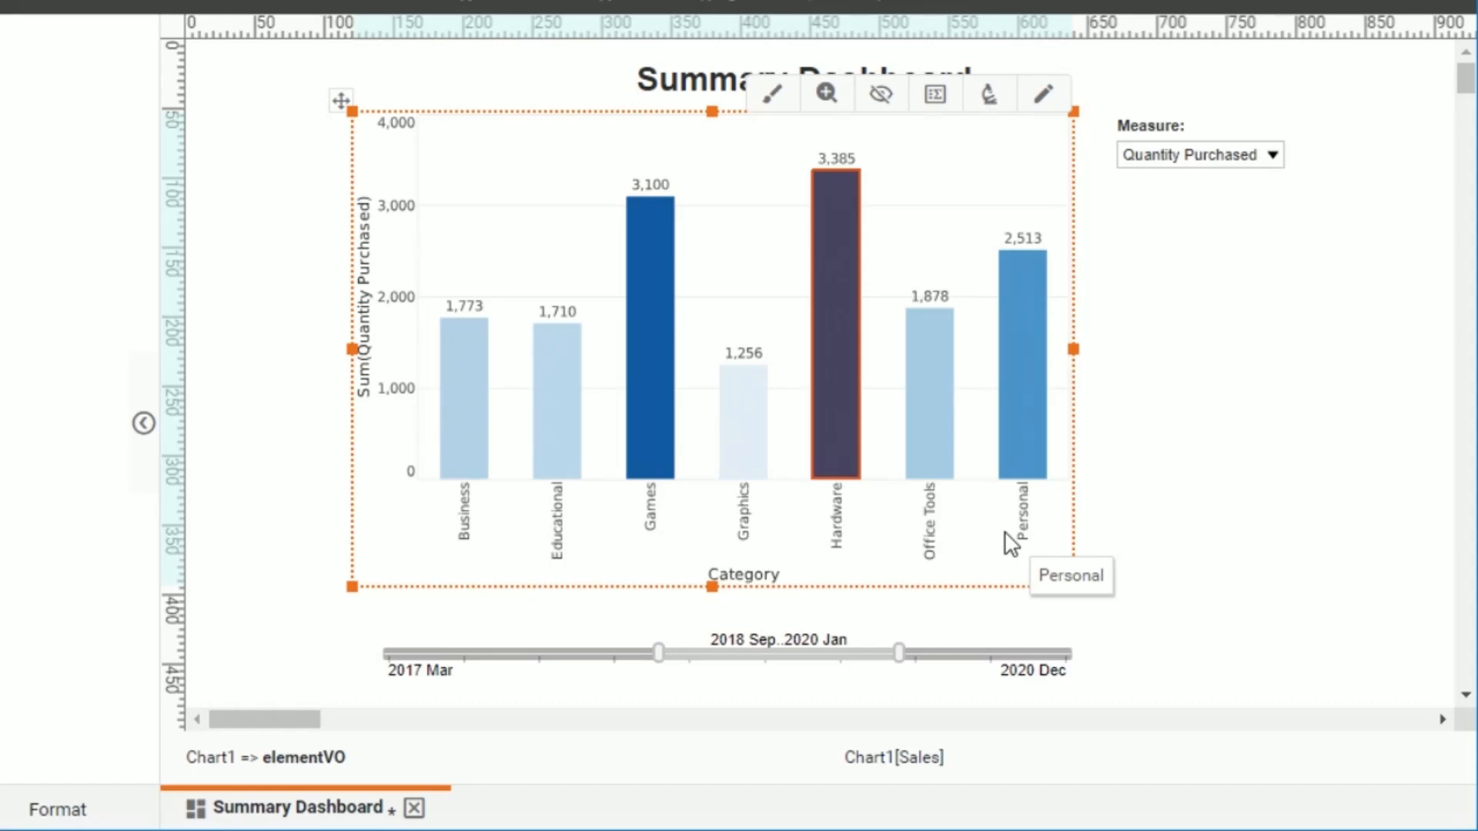
Step: Define a drill-down hierarchy for the bar chart with Category as the first level and Name beneath it
right_click(890, 234)
click(1001, 300)
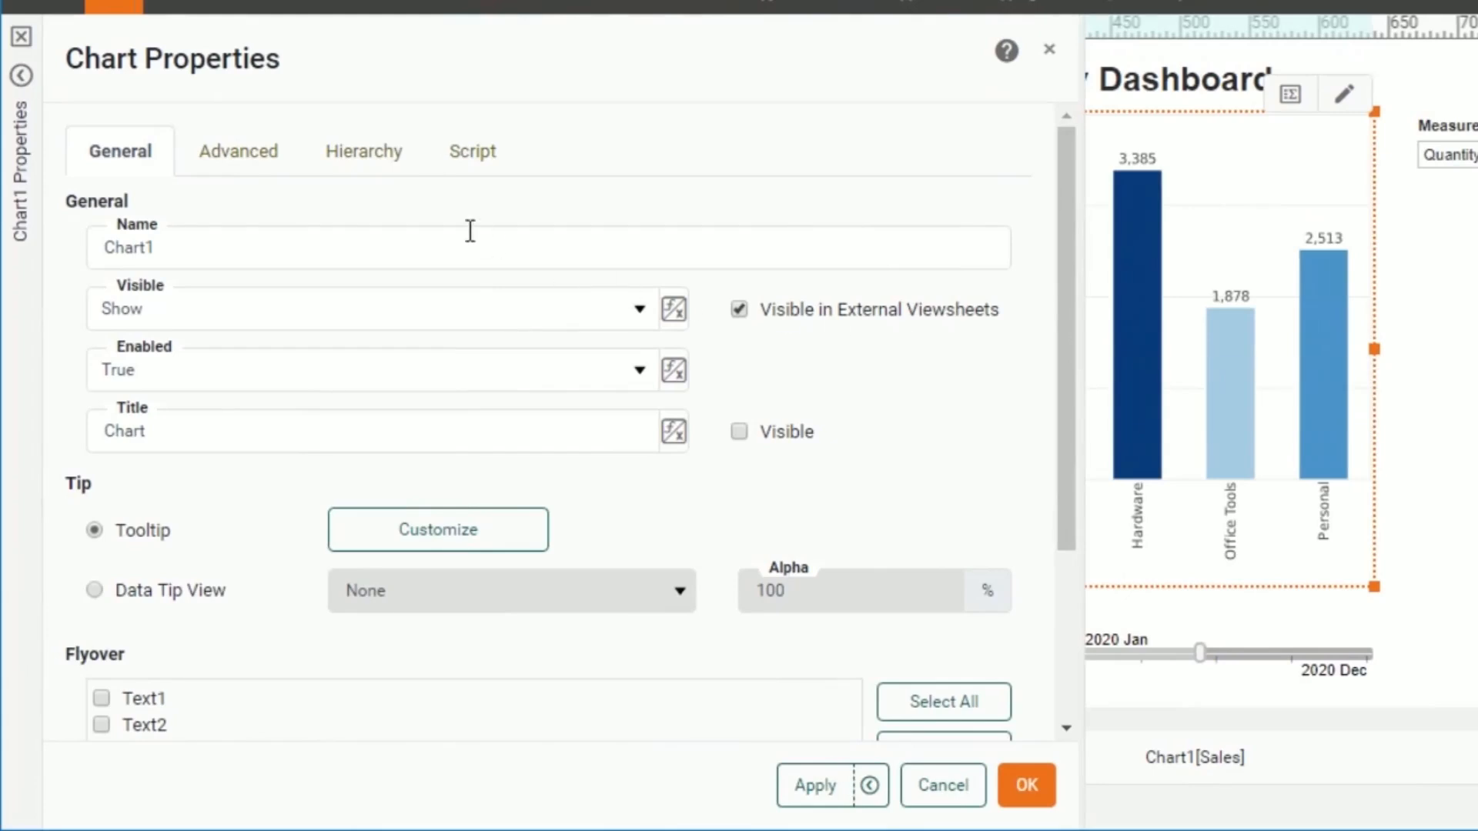
click(382, 155)
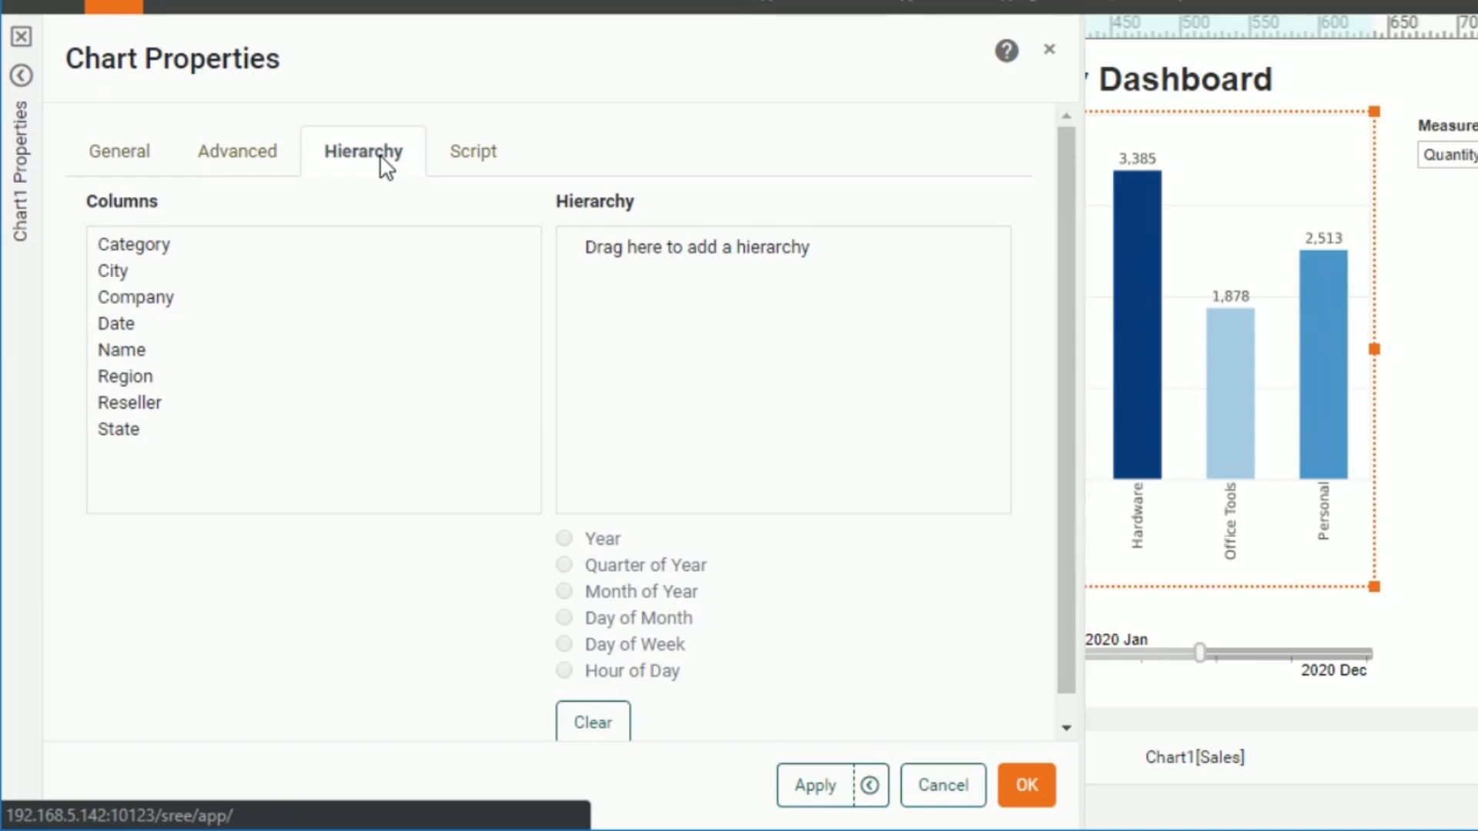
drag(141, 248, 674, 261)
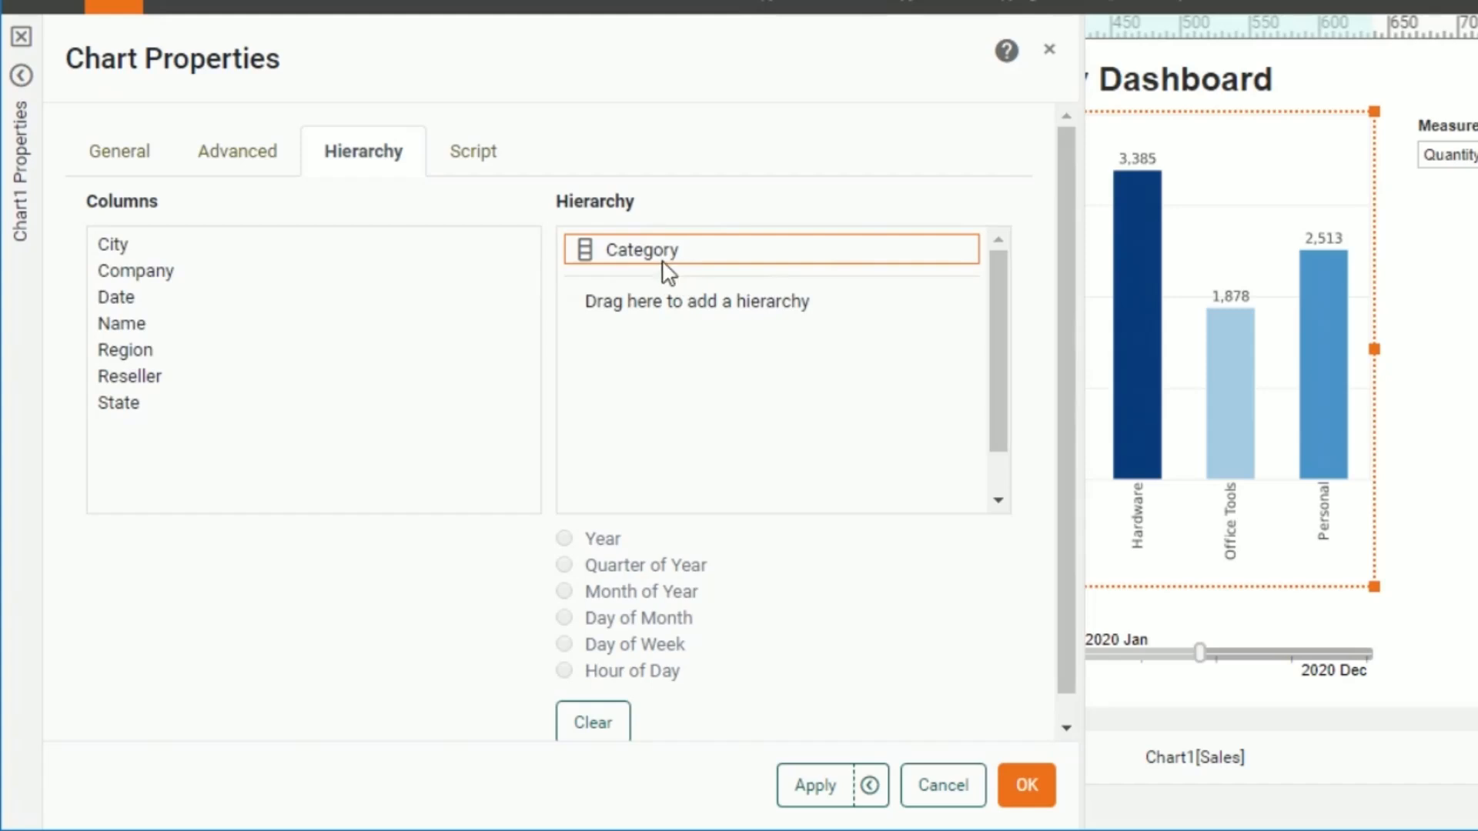
click(123, 329)
drag(123, 334, 657, 261)
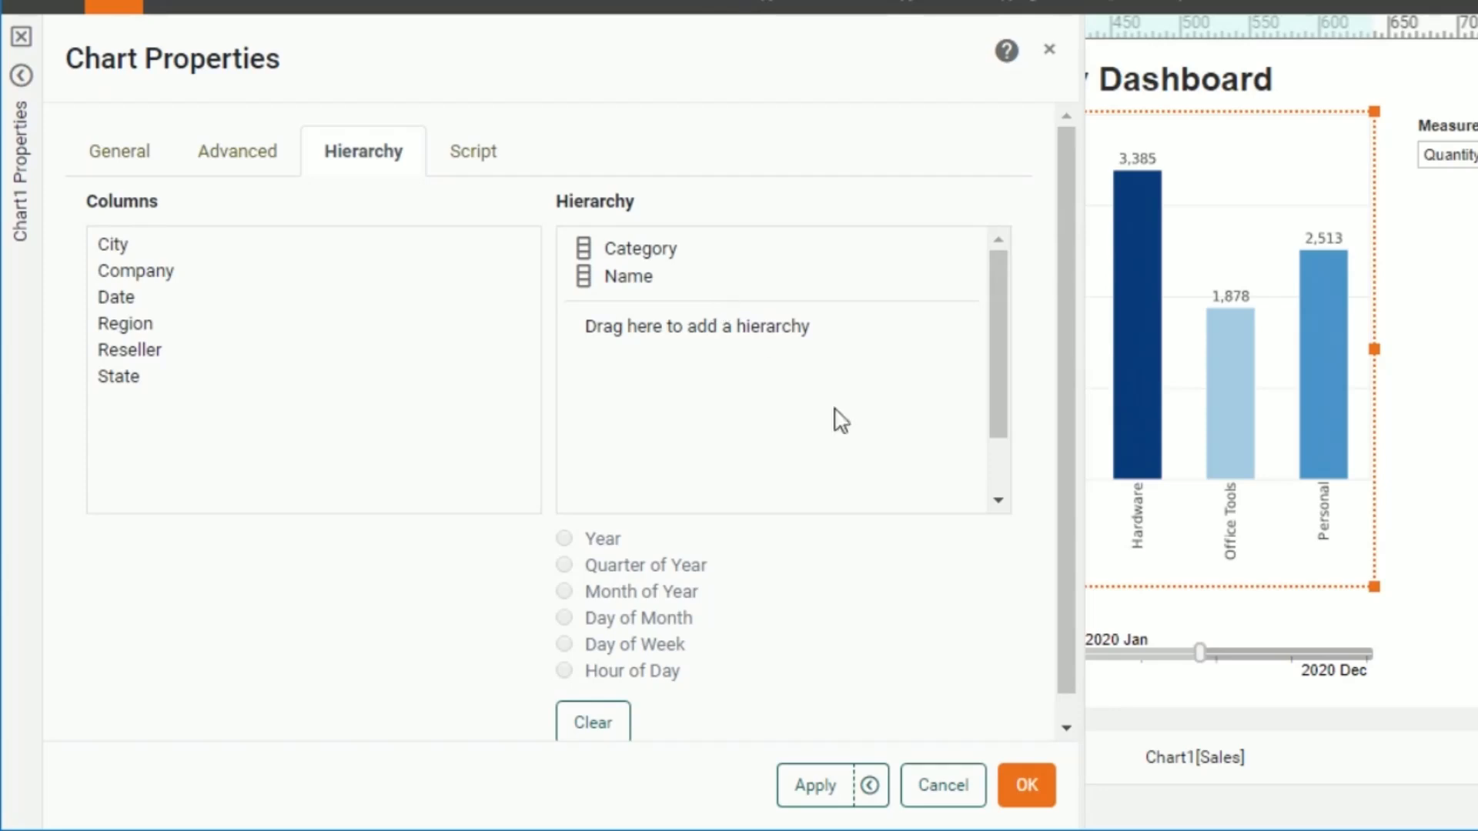
click(1028, 785)
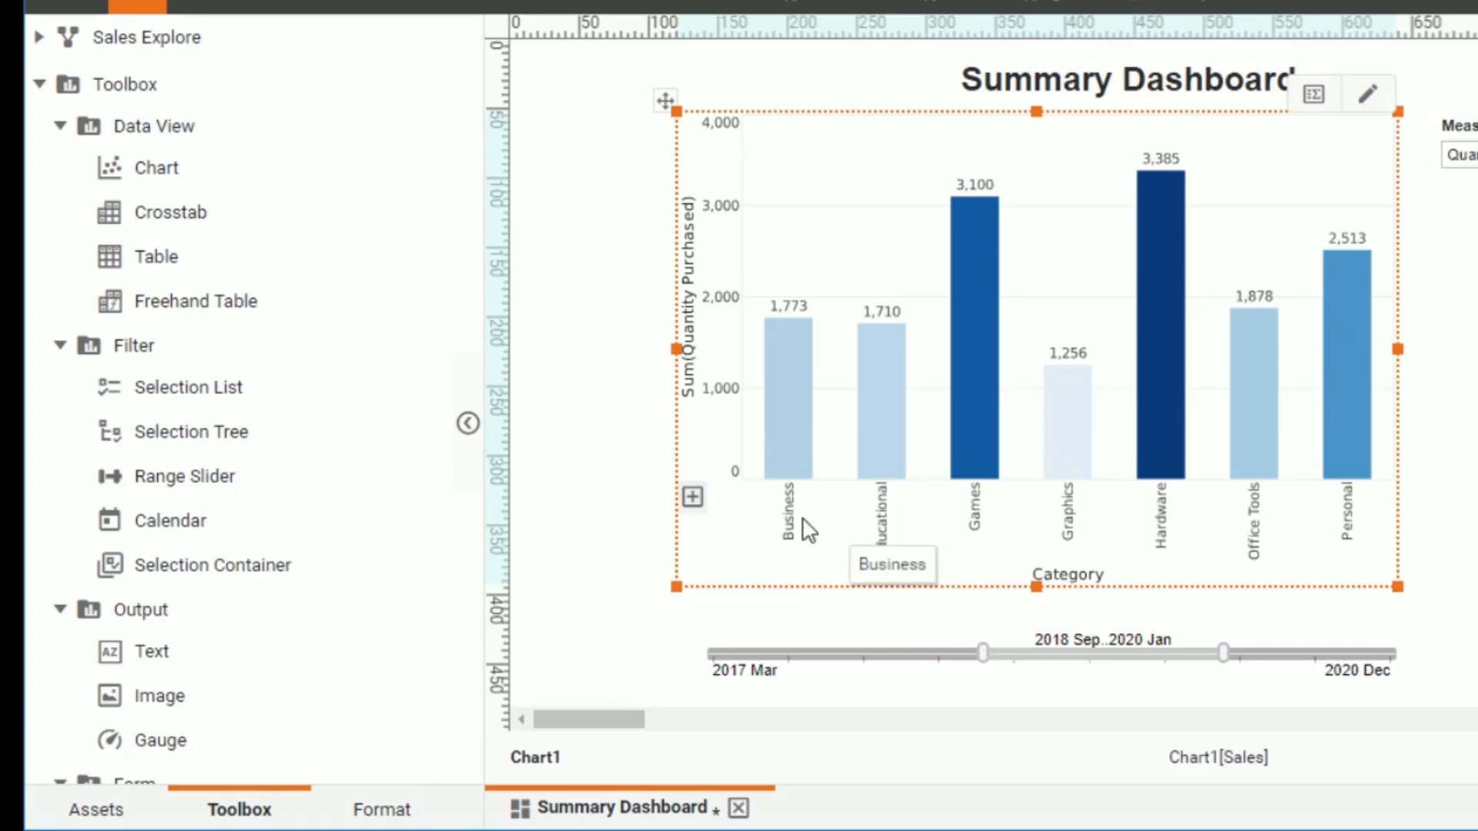
Step: Test the hierarchy by drilling the chart down from Category to Name and rolling it back up
click(692, 499)
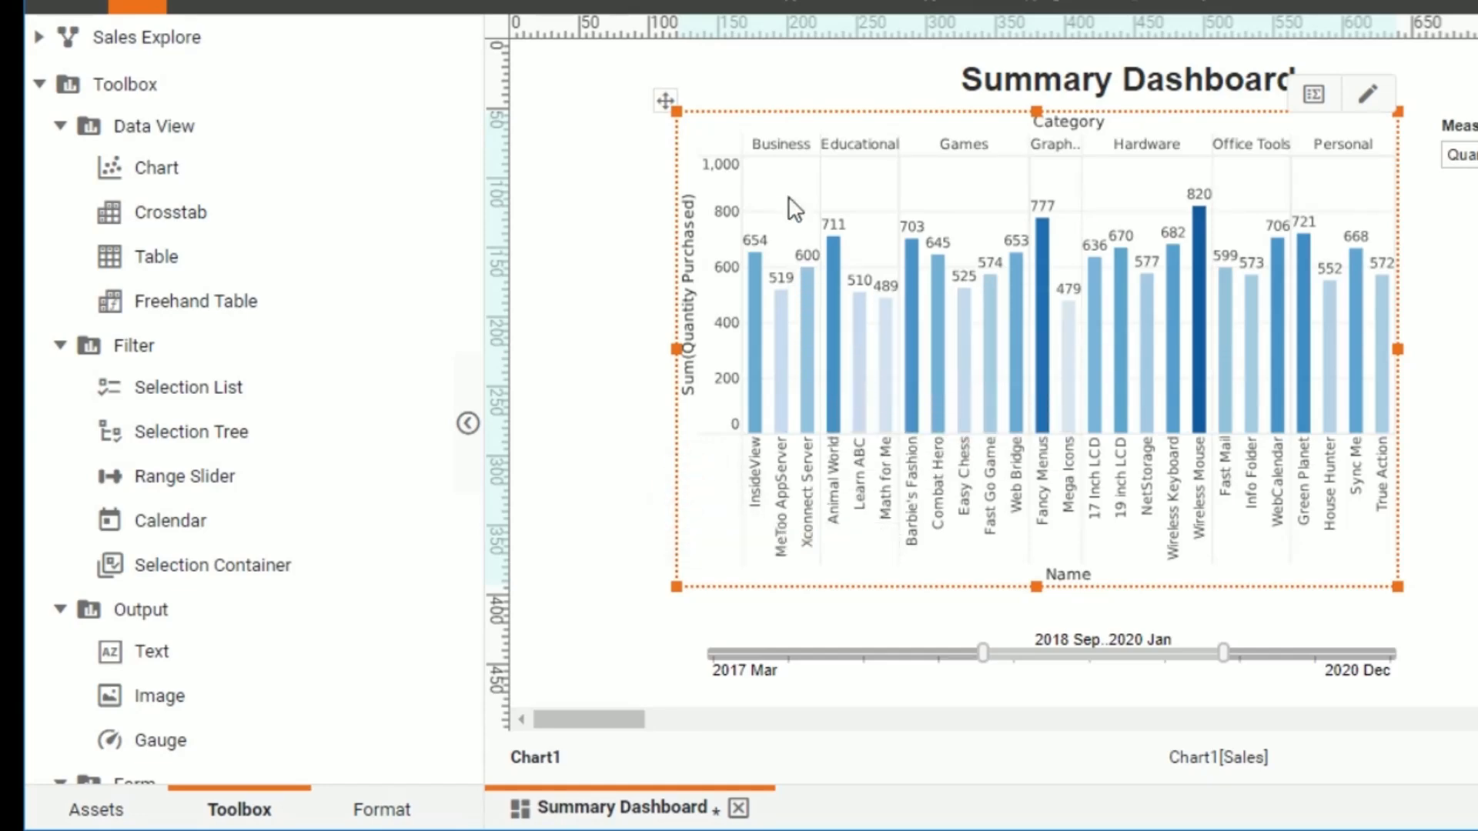
click(756, 149)
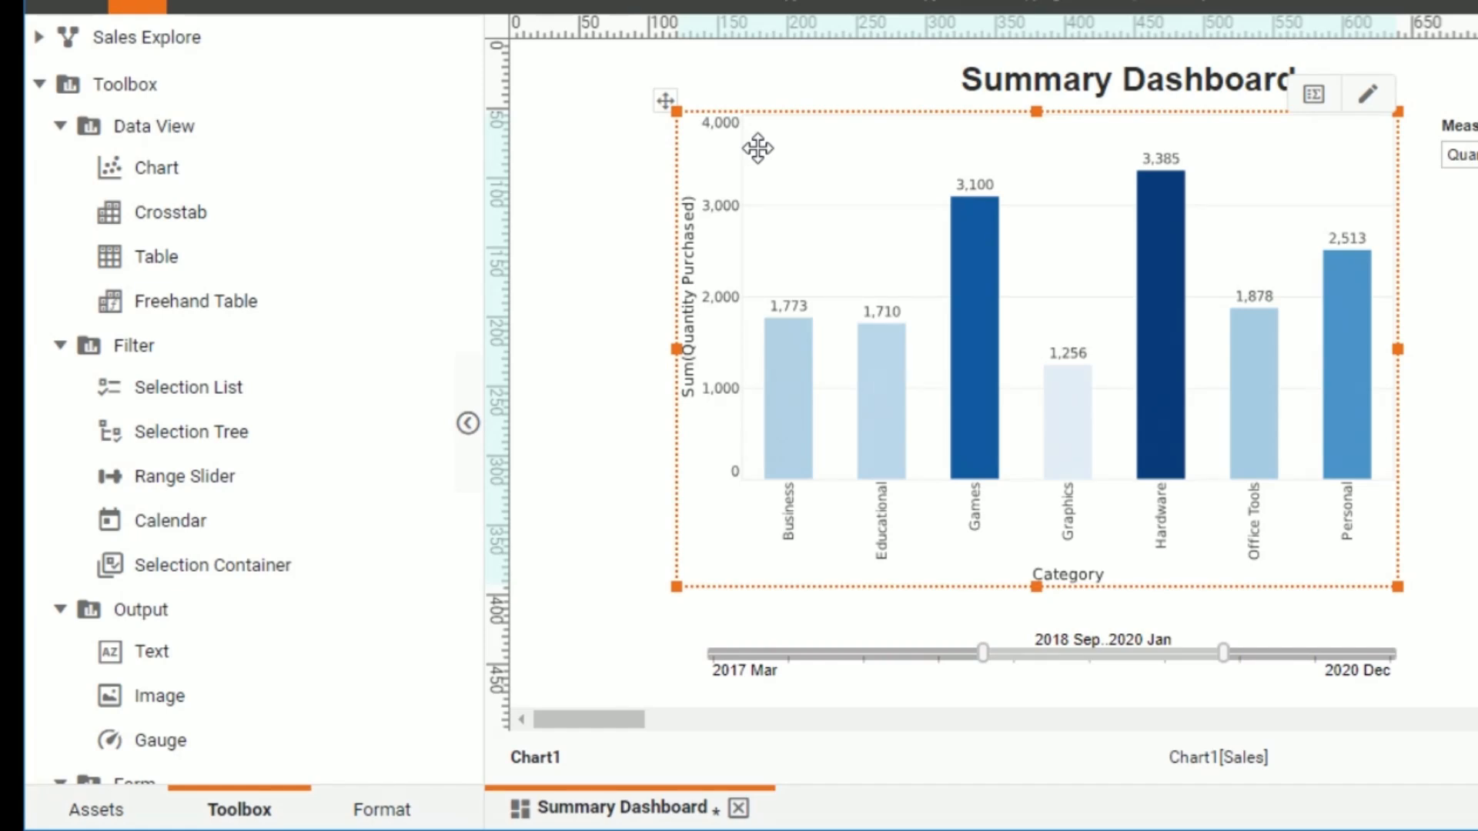
click(1462, 345)
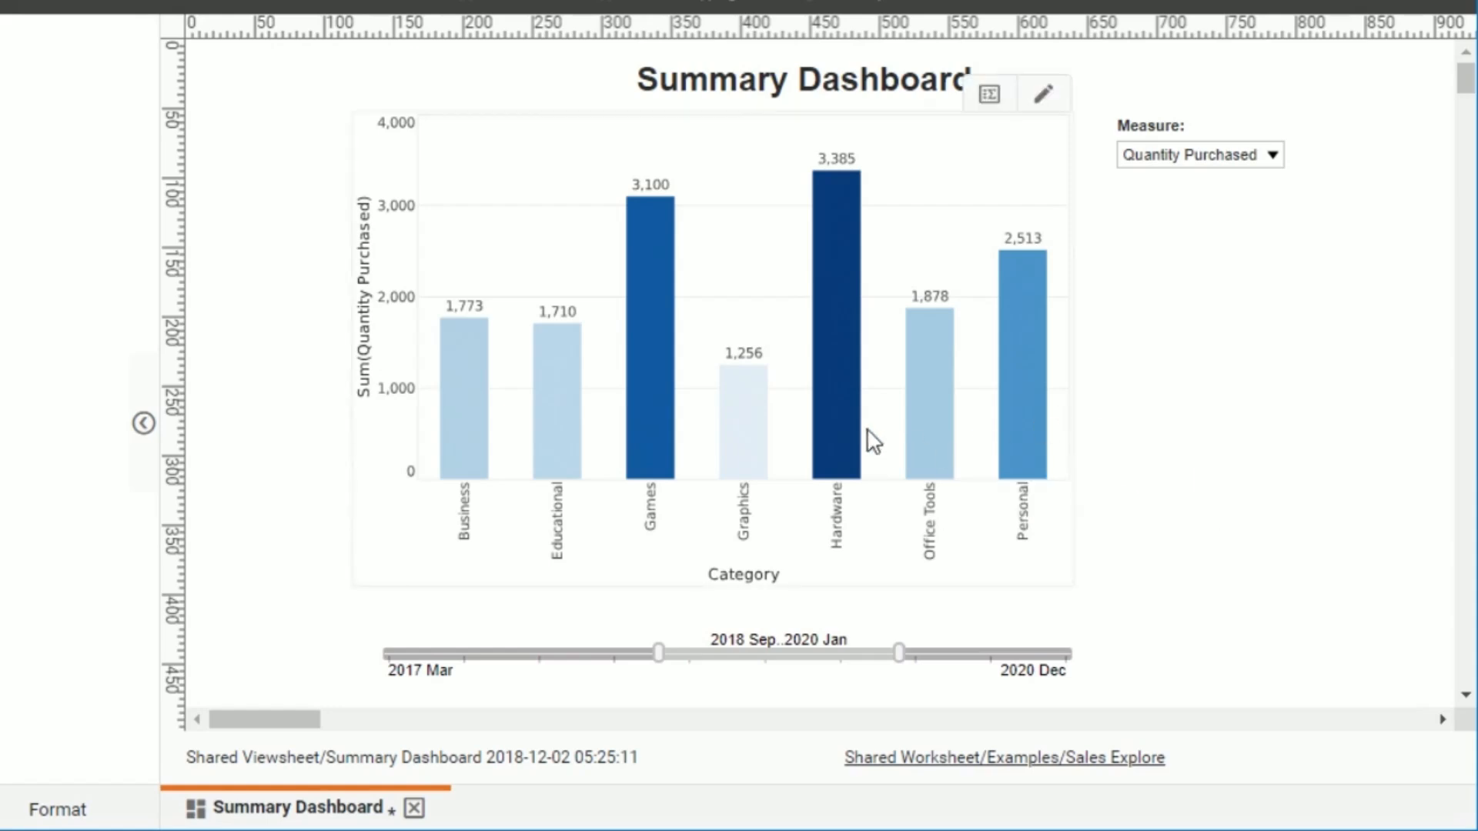
Step: Examine the Detail Dashboard's pie chart and Sales table, and return to the Summary Dashboard
mouse_move(845, 417)
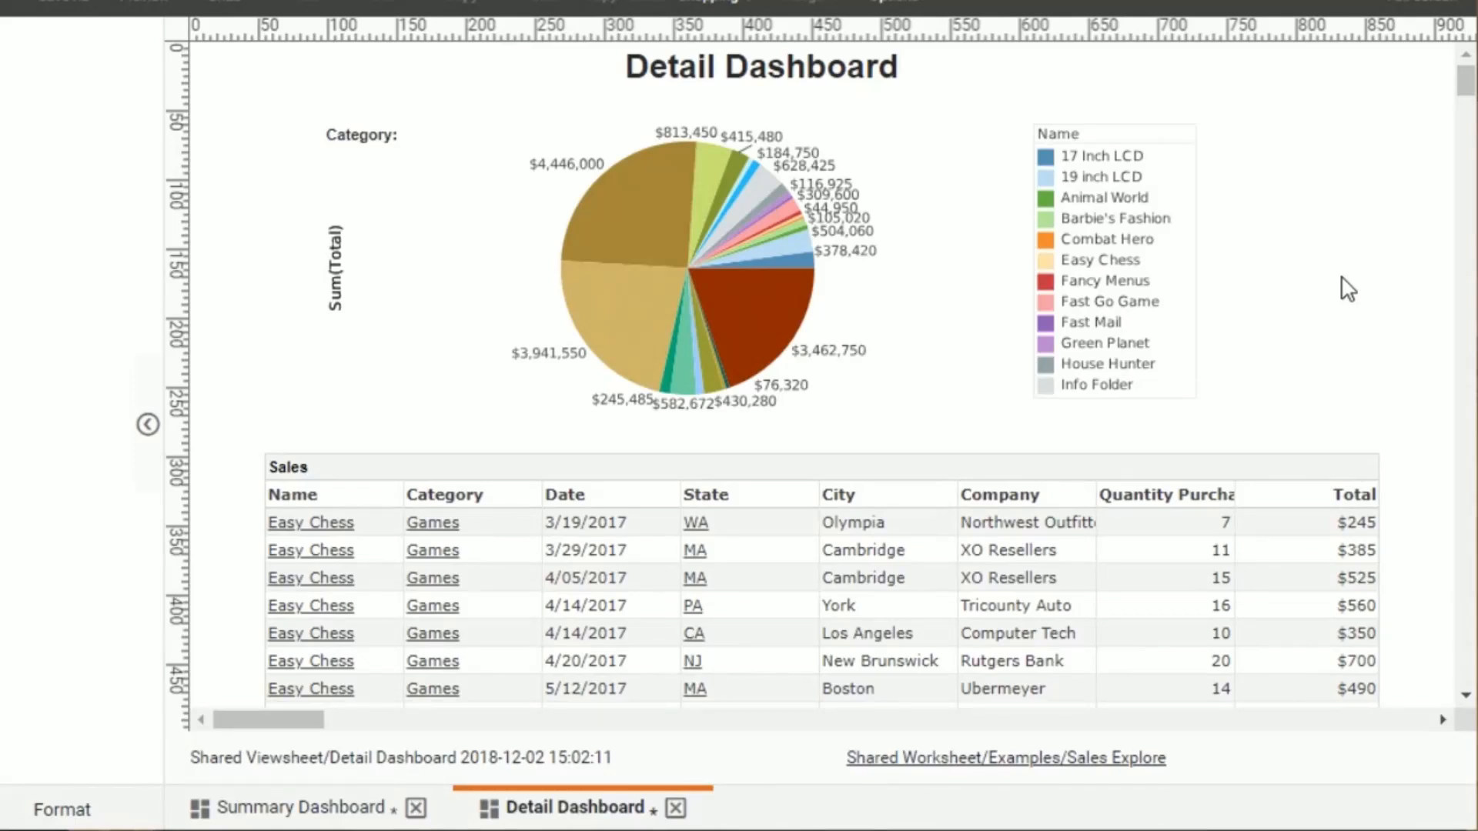
mouse_move(768, 301)
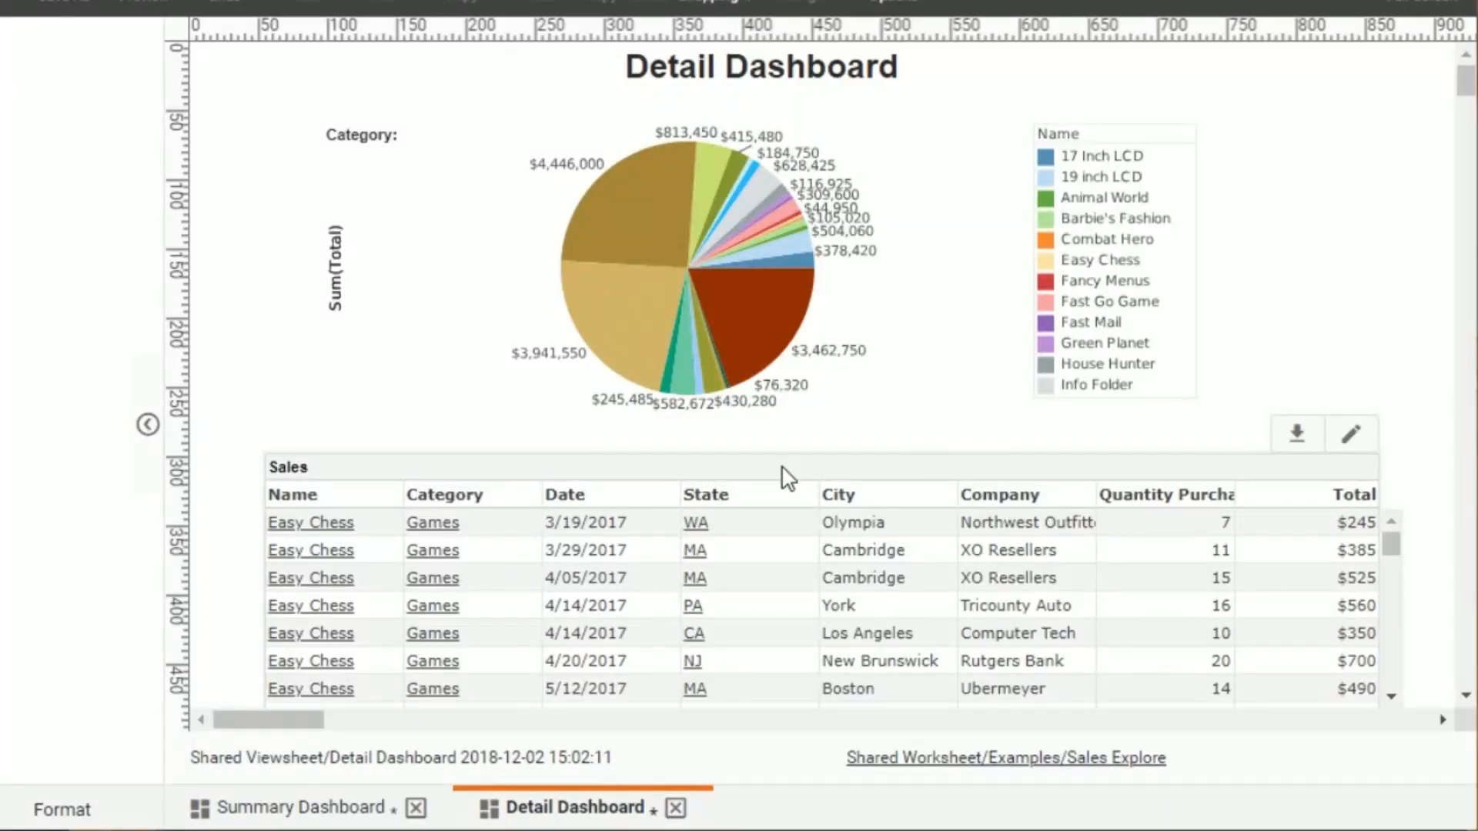
click(296, 809)
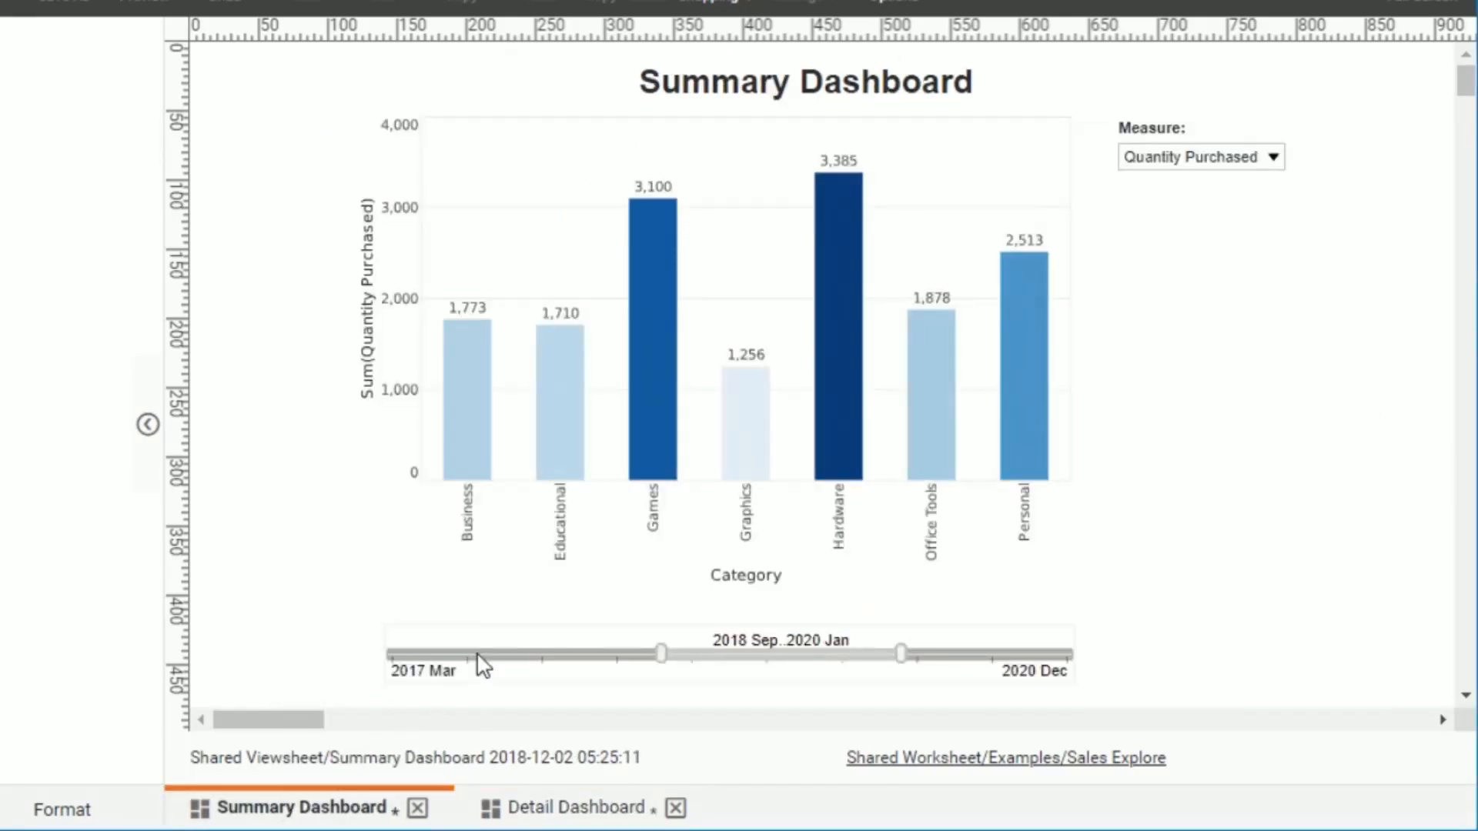
Step: Check which hyperlink options the Hardware bar and the Hardware category axis label offer, leaving both unchanged
mouse_move(838, 383)
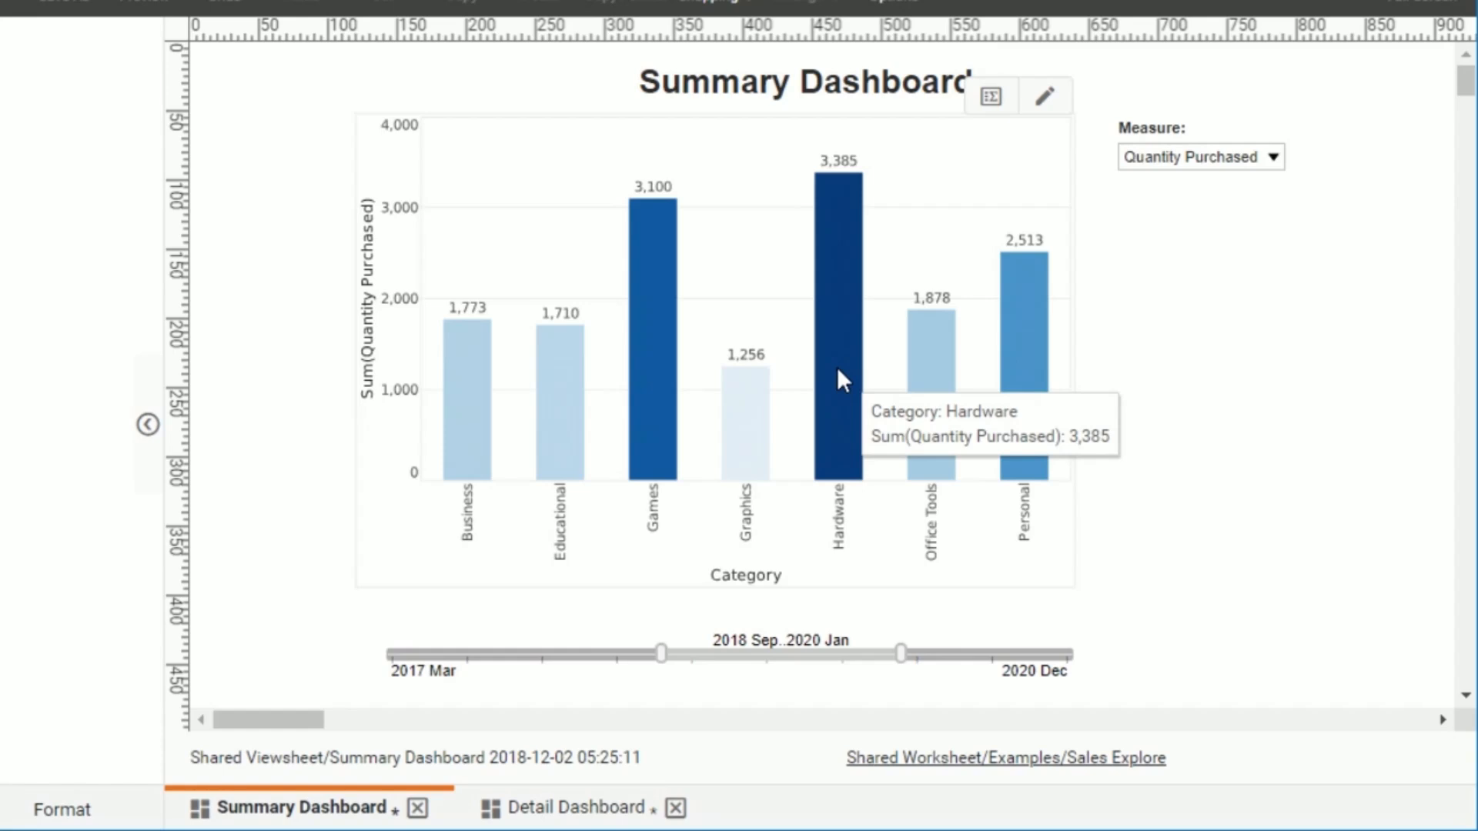
right_click(839, 365)
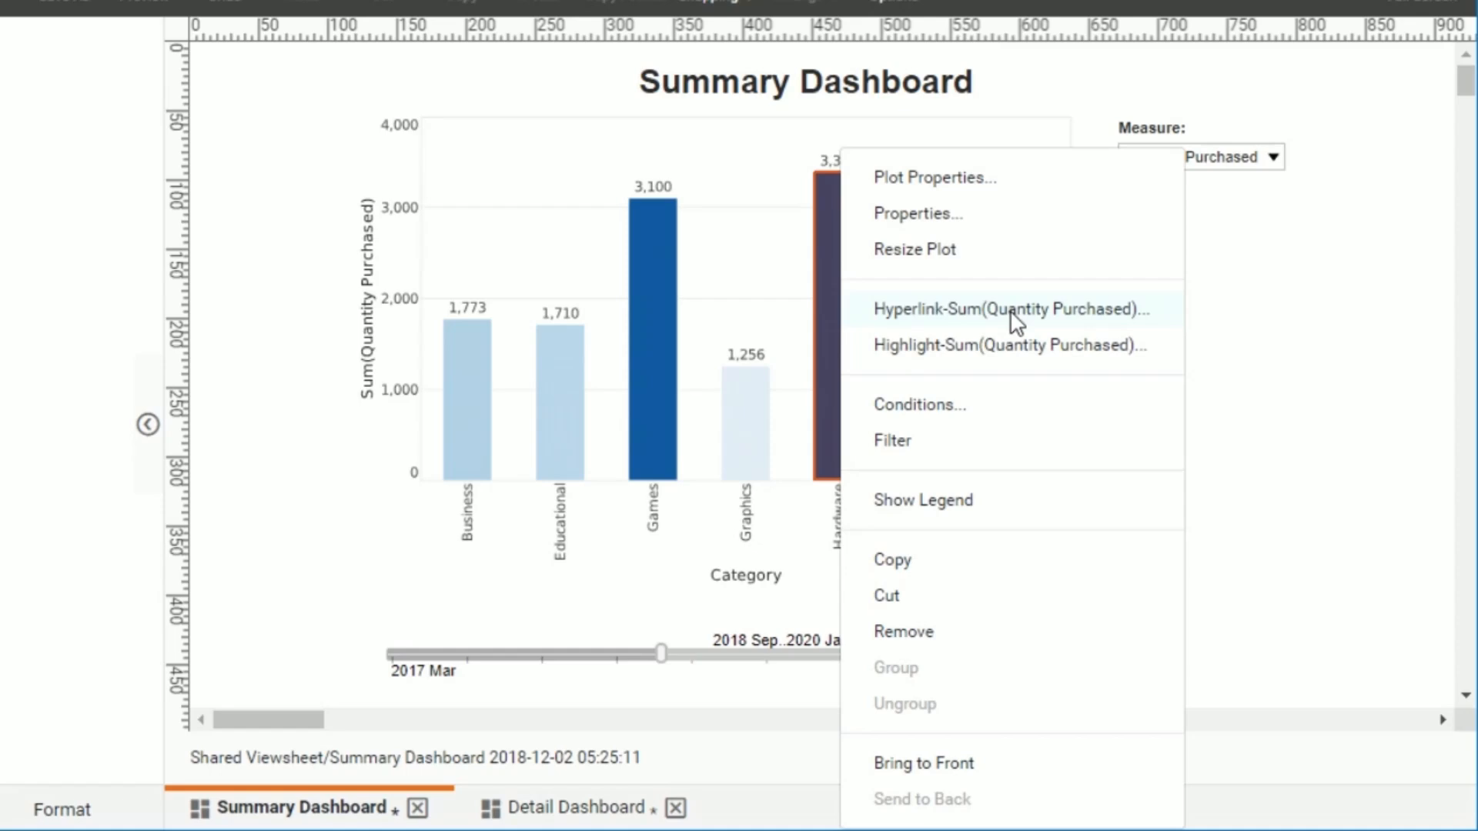
click(1255, 322)
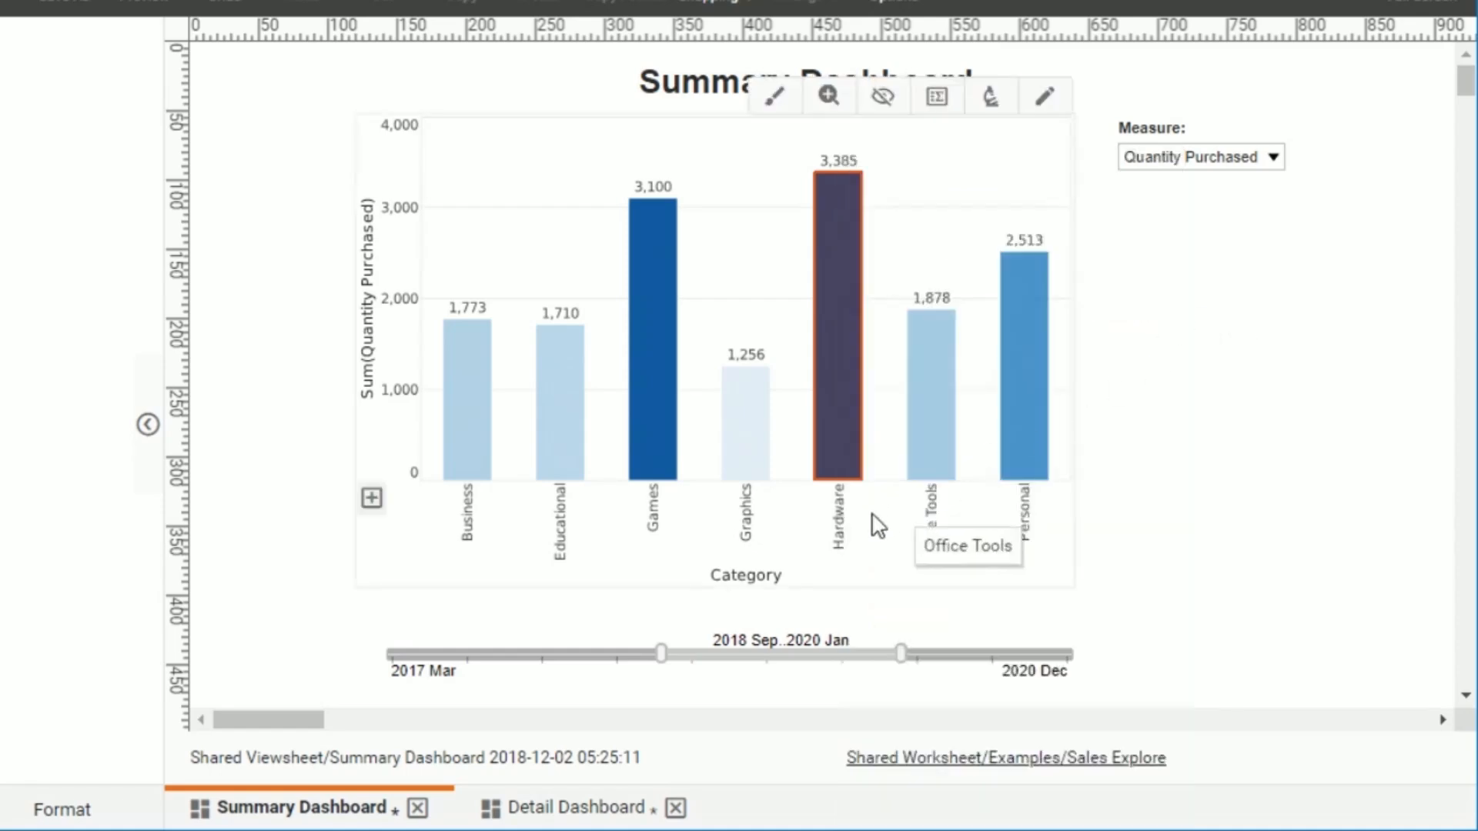
click(836, 522)
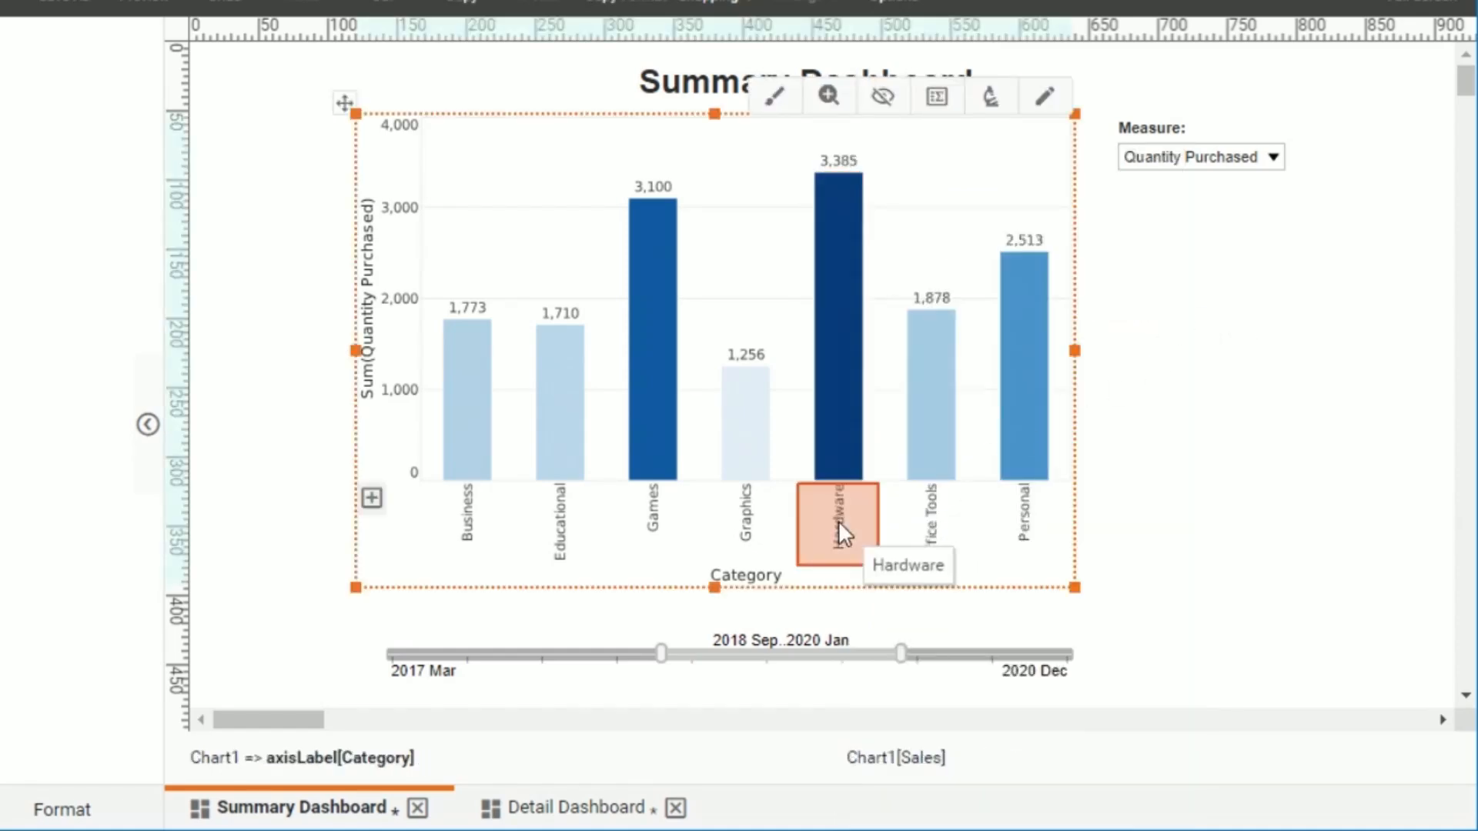
right_click(838, 521)
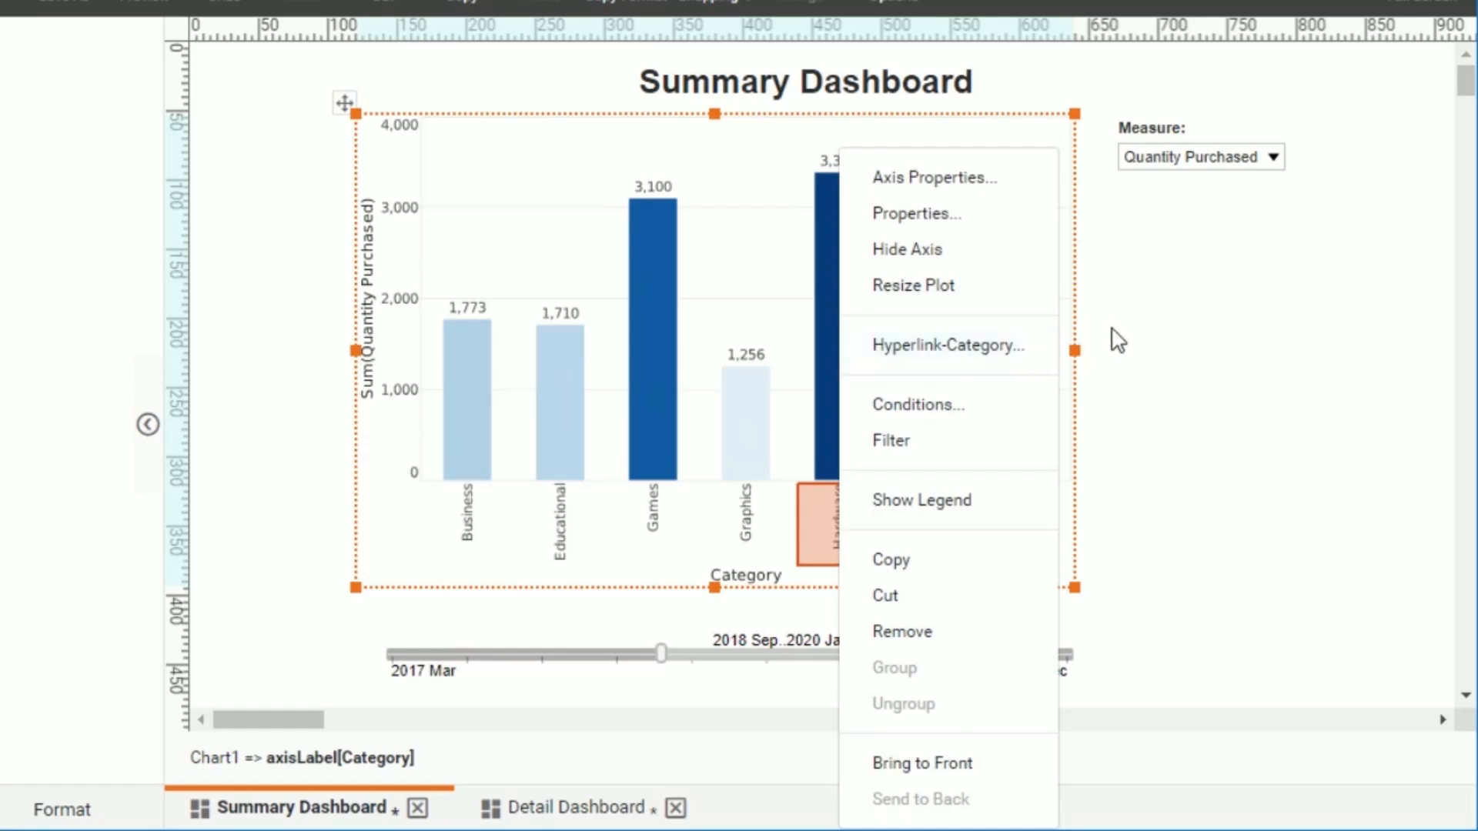
click(1142, 338)
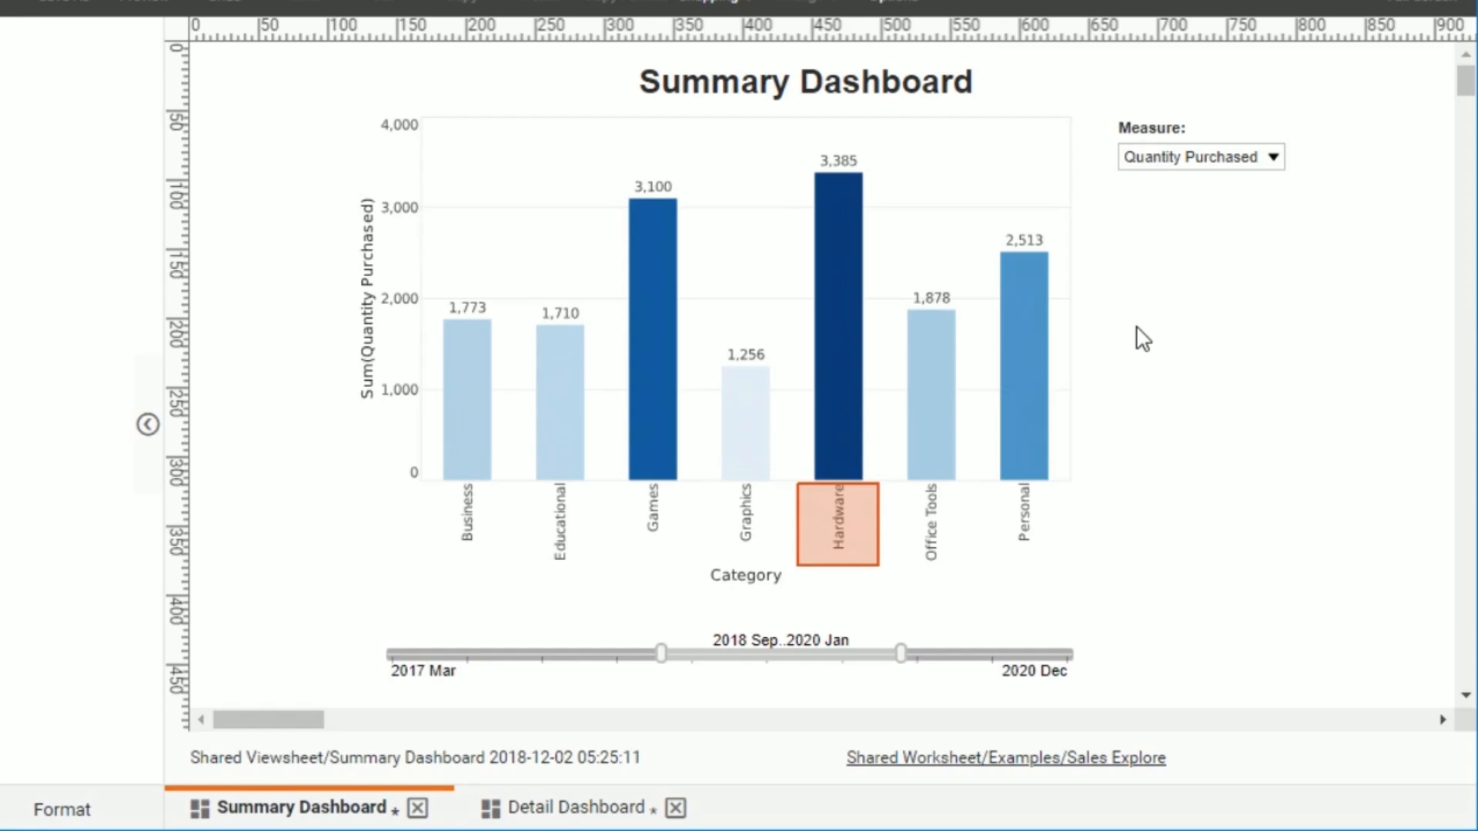
Step: Set up a hyperlink on the chart's Sum(Quantity Purchased) bars as an asset link to Detail Dashboard
click(840, 314)
right_click(841, 319)
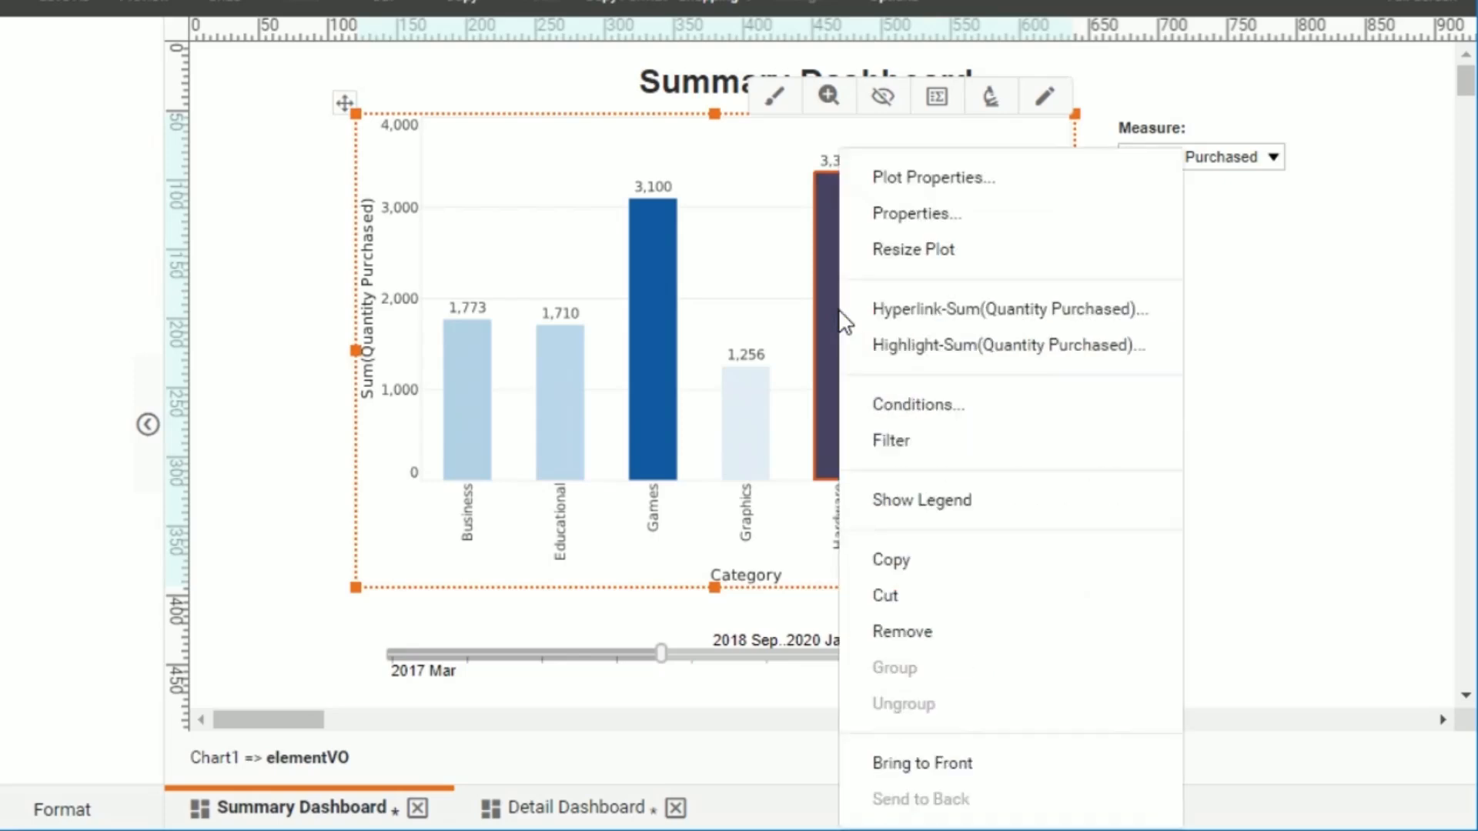
click(1013, 315)
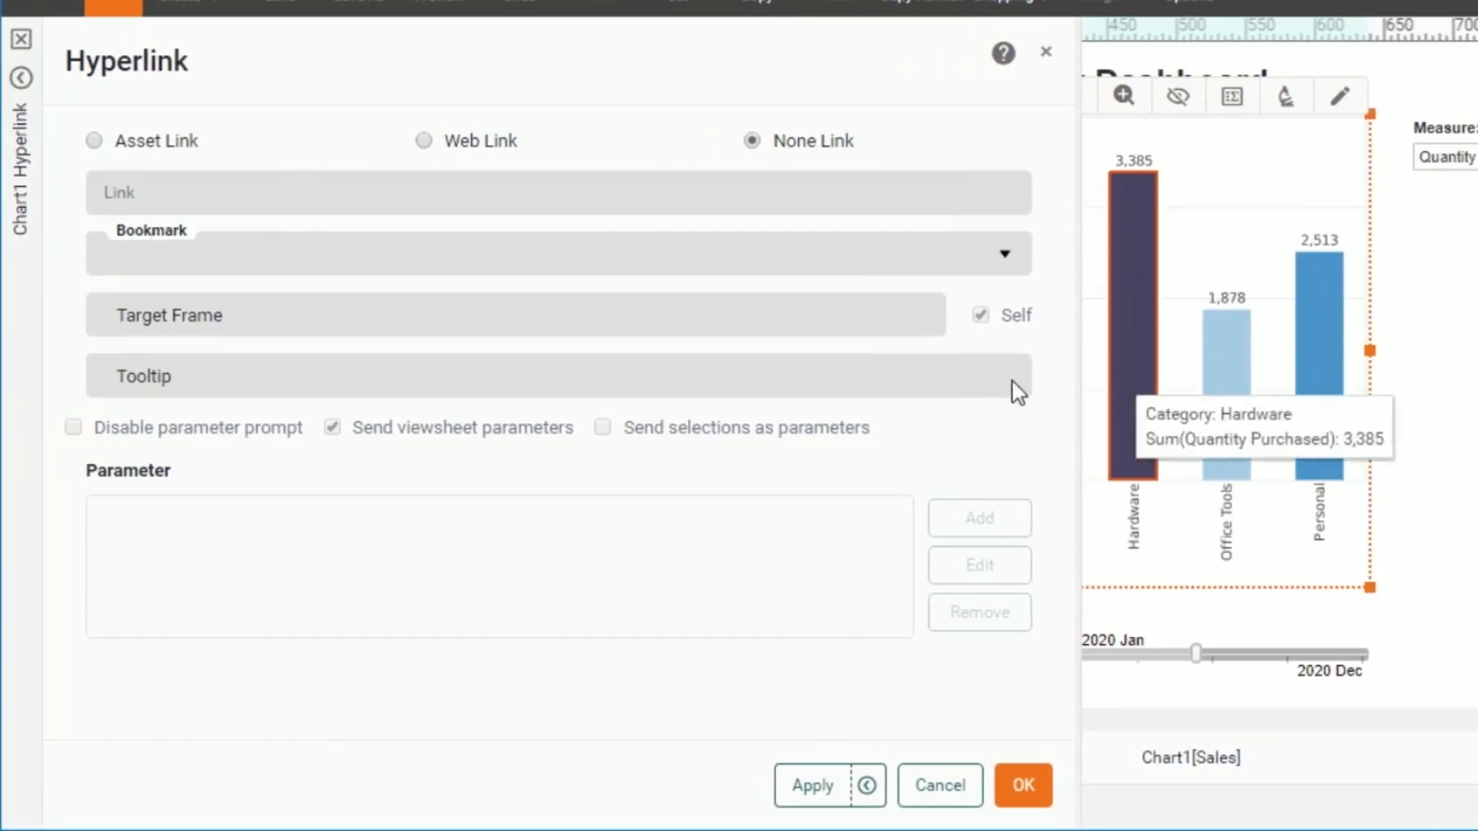
click(94, 141)
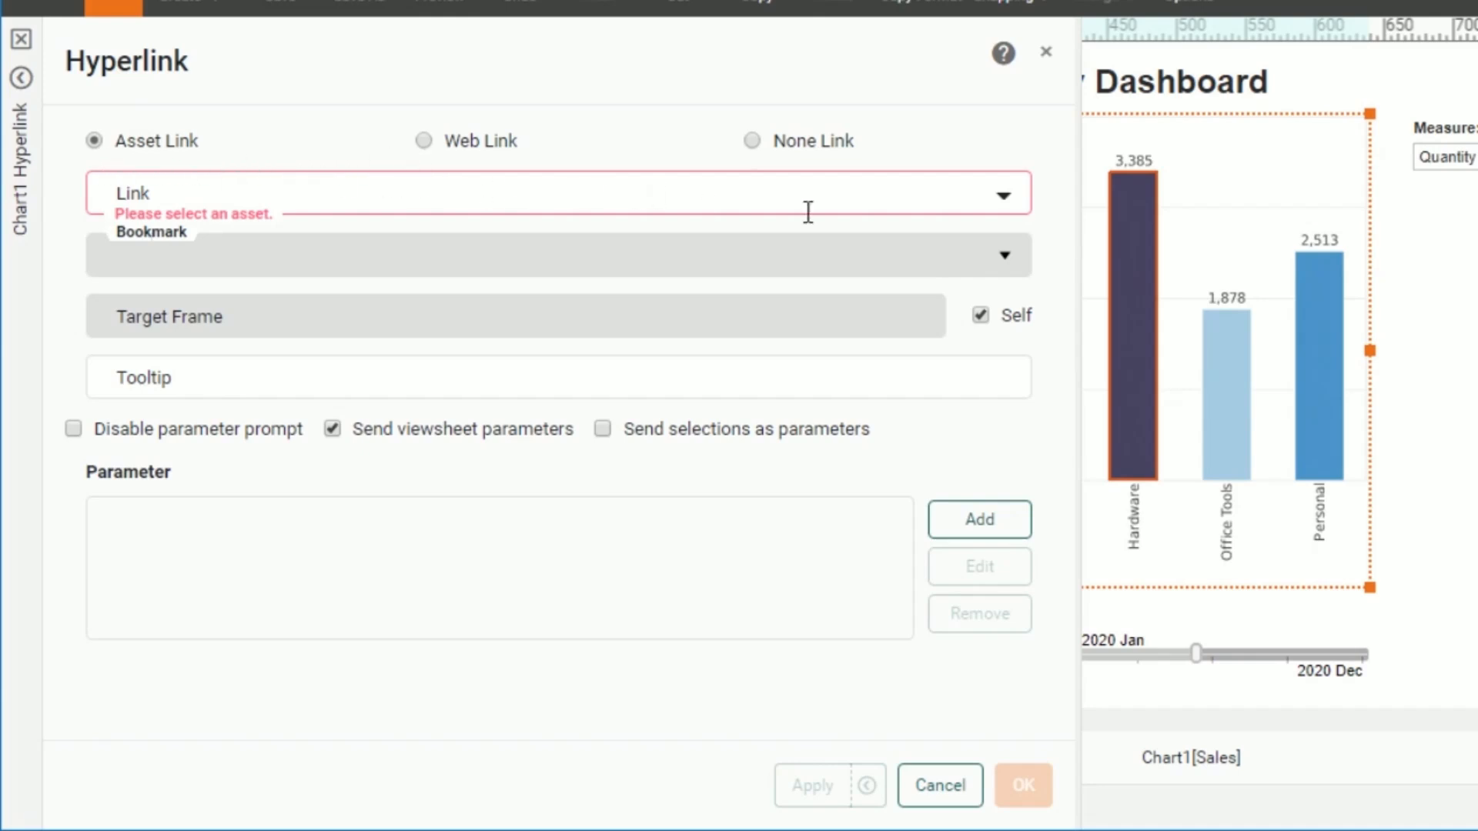
click(1005, 198)
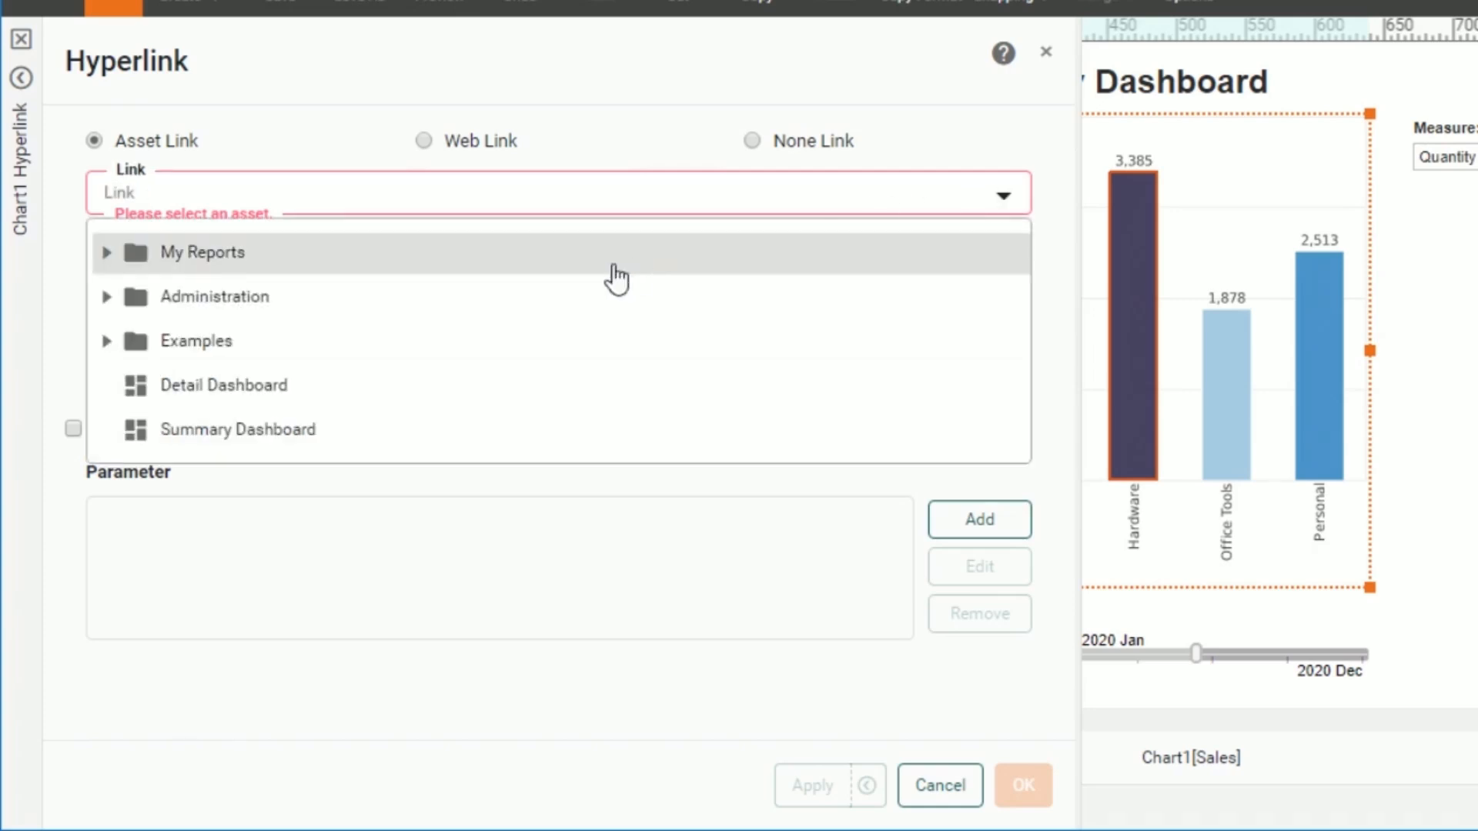
click(322, 401)
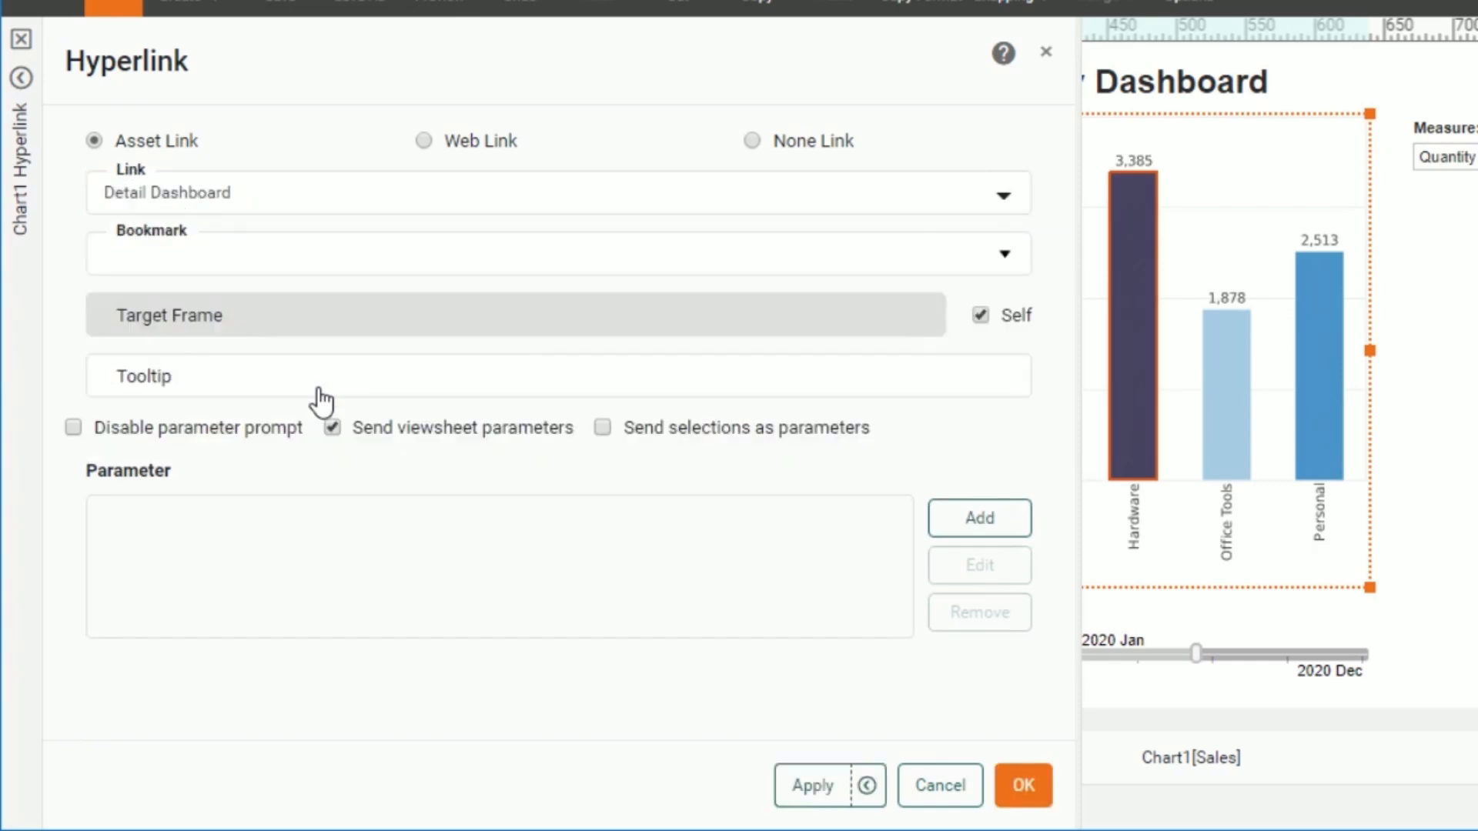
Step: Set the hyperlink's tooltip to "Drill to detail data..."
double_click(156, 372)
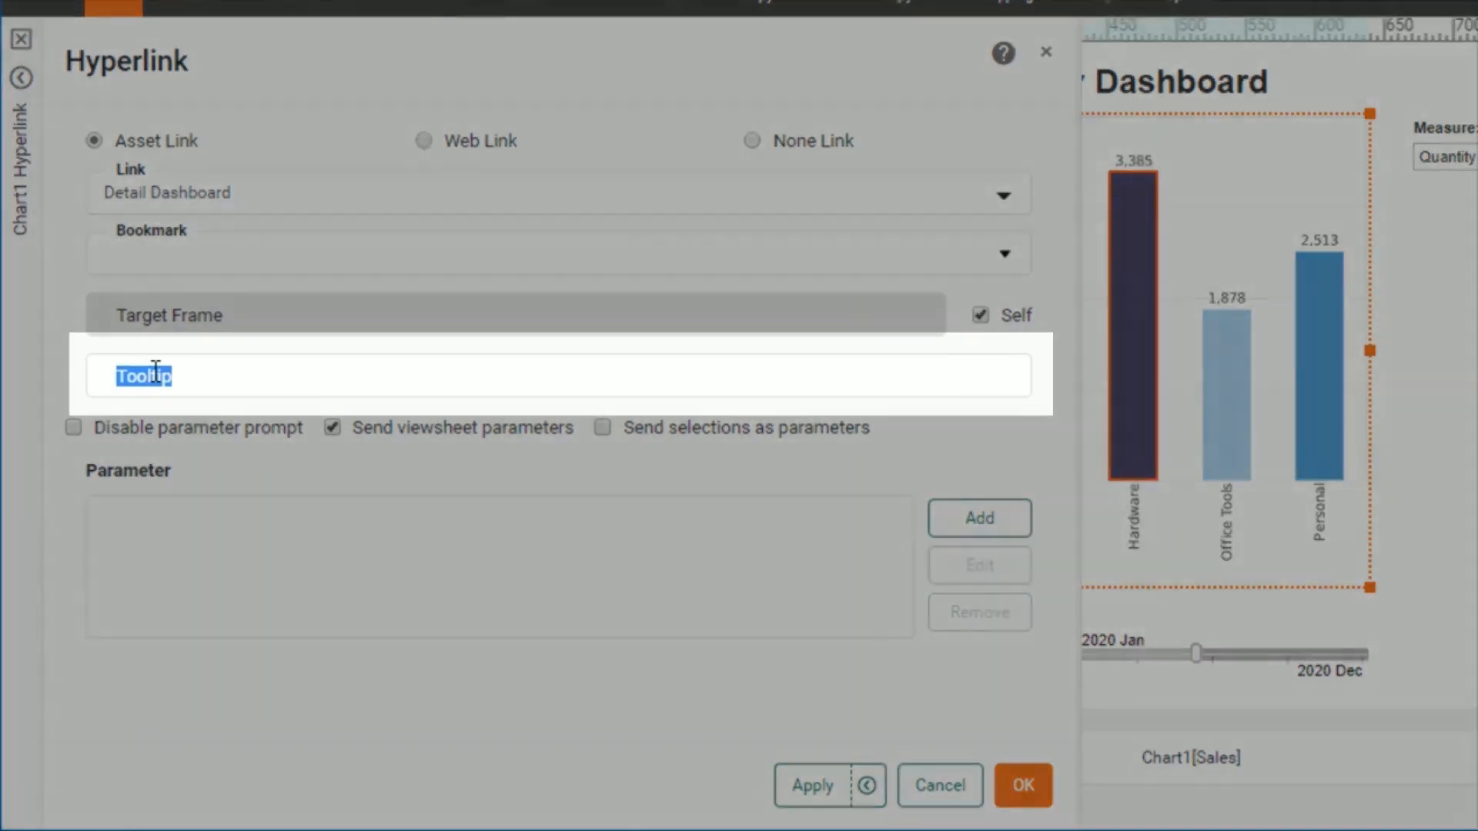
click(155, 372)
text(Drill)
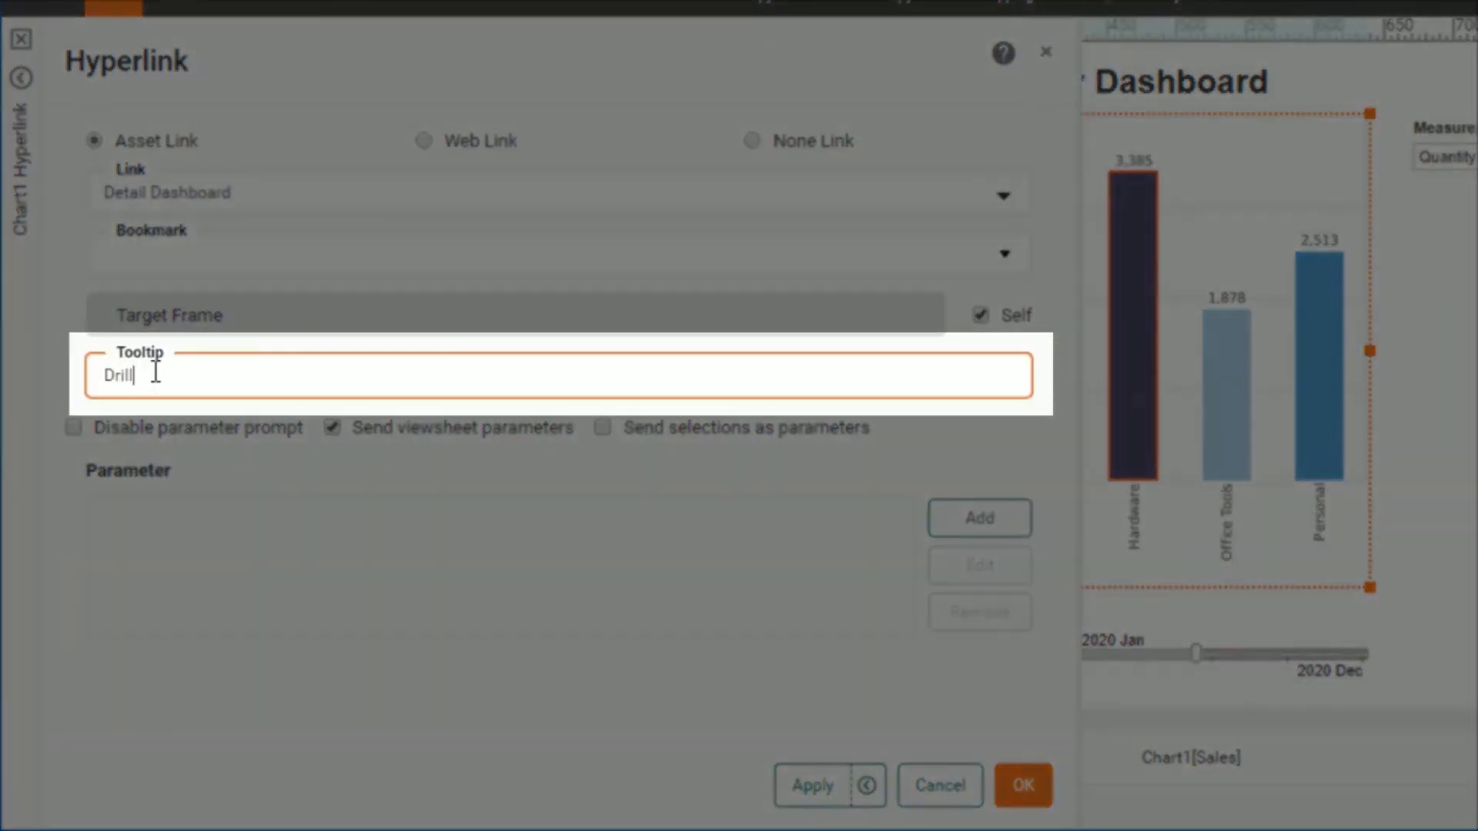
text( to detail data...)
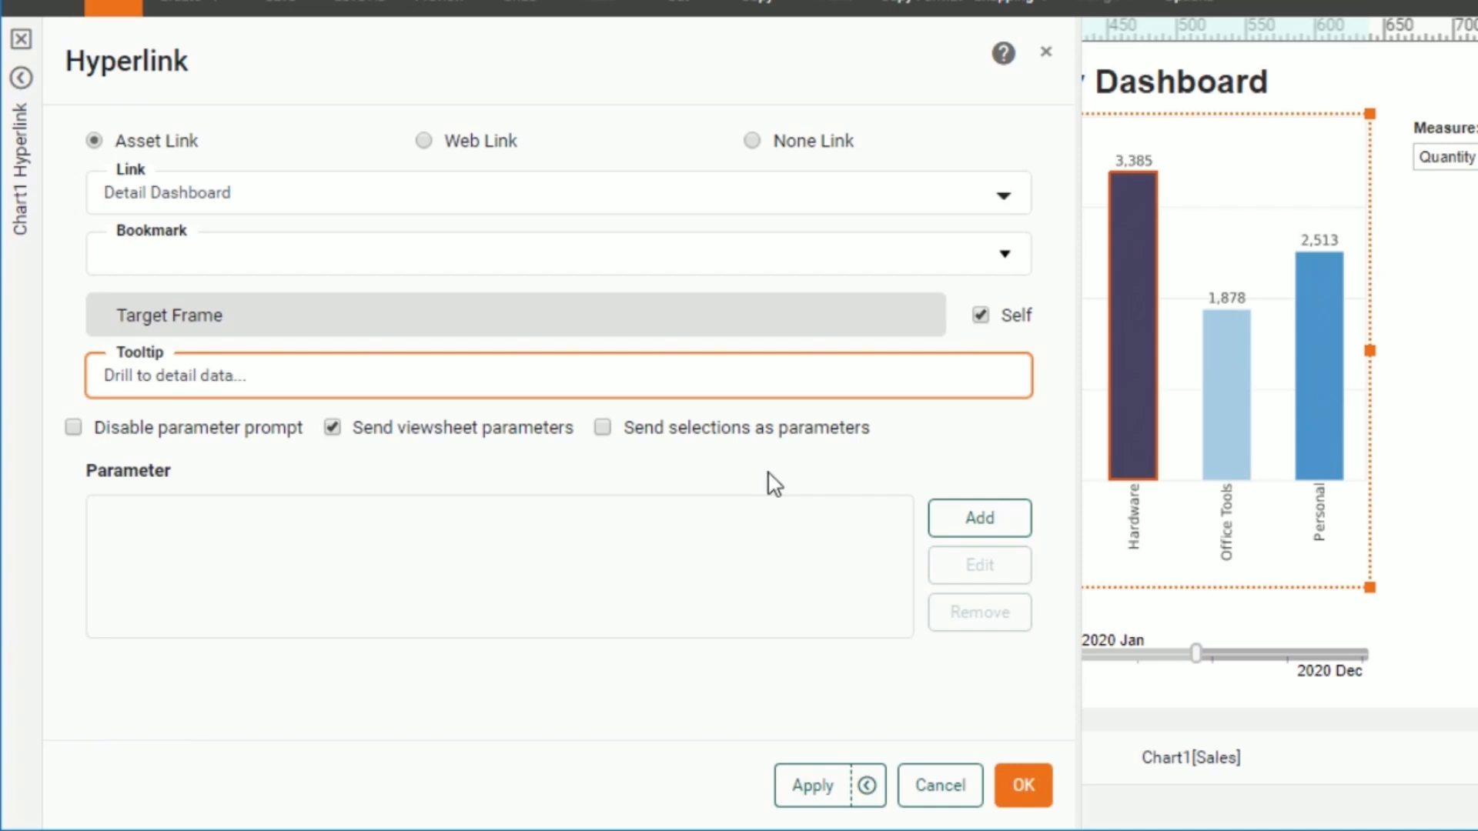
Step: Add a hyperlink parameter named cat that takes its value from the Category field
click(979, 526)
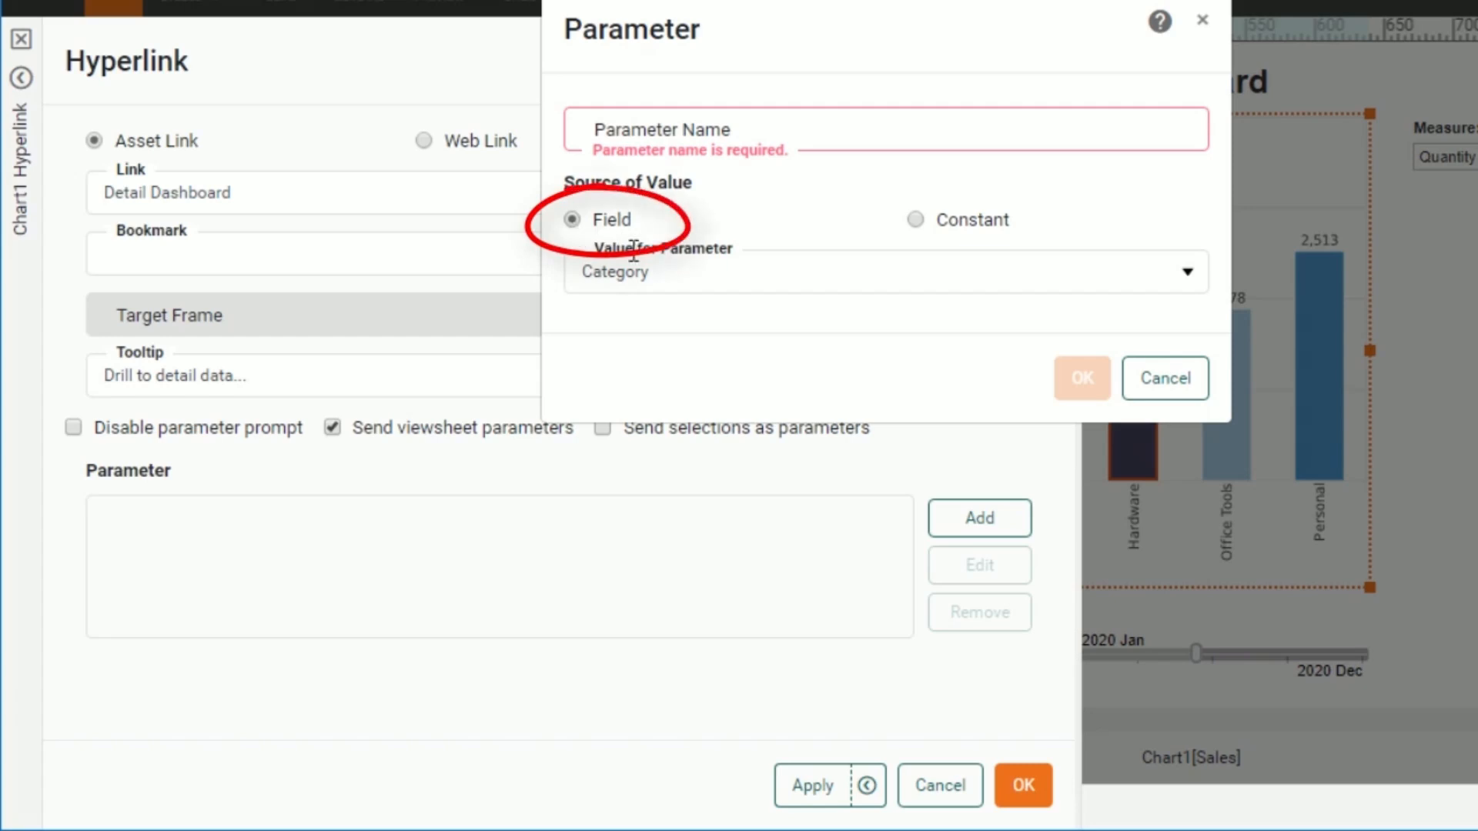
click(1188, 280)
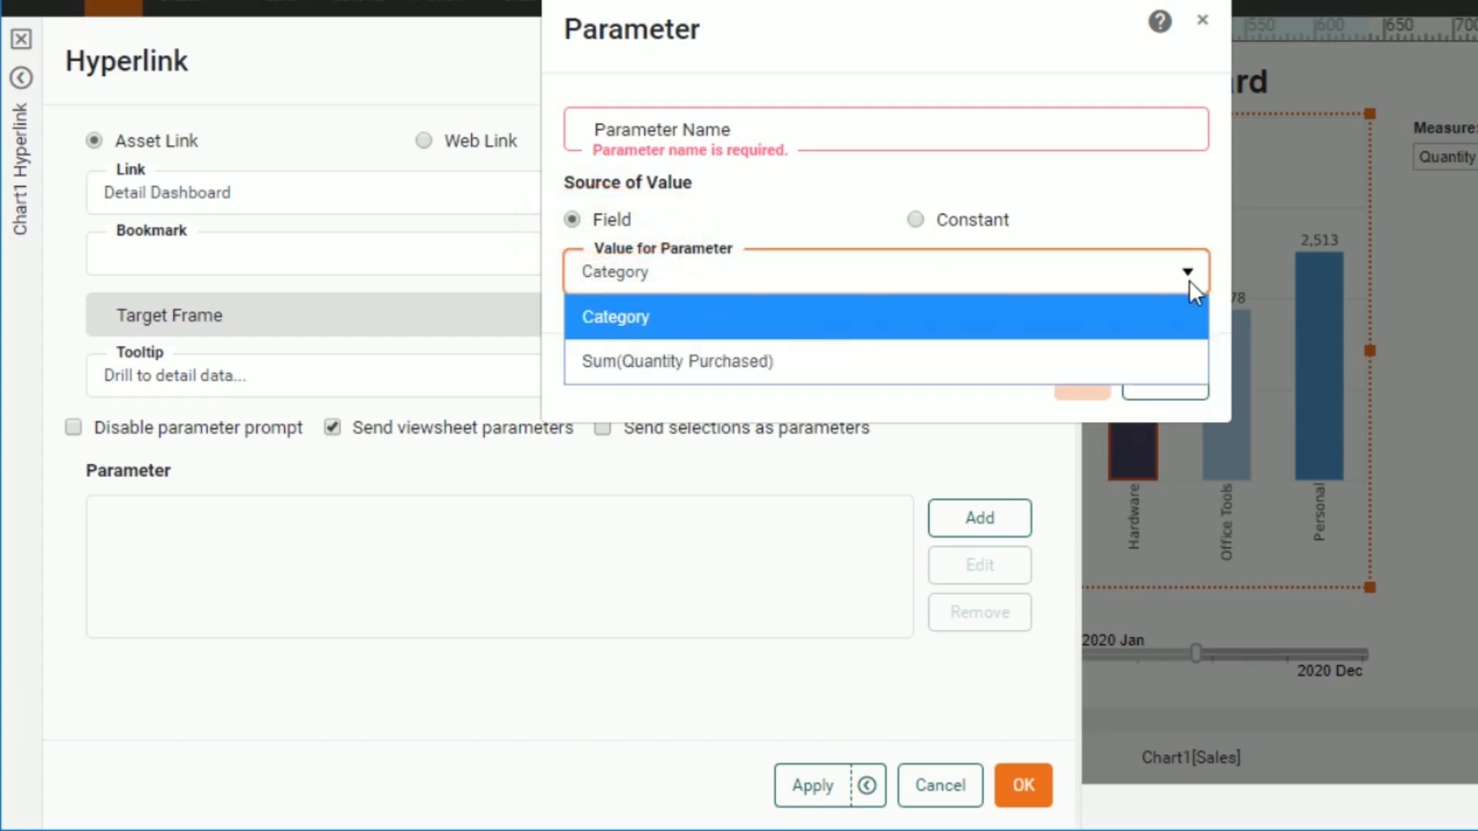
click(672, 315)
click(721, 129)
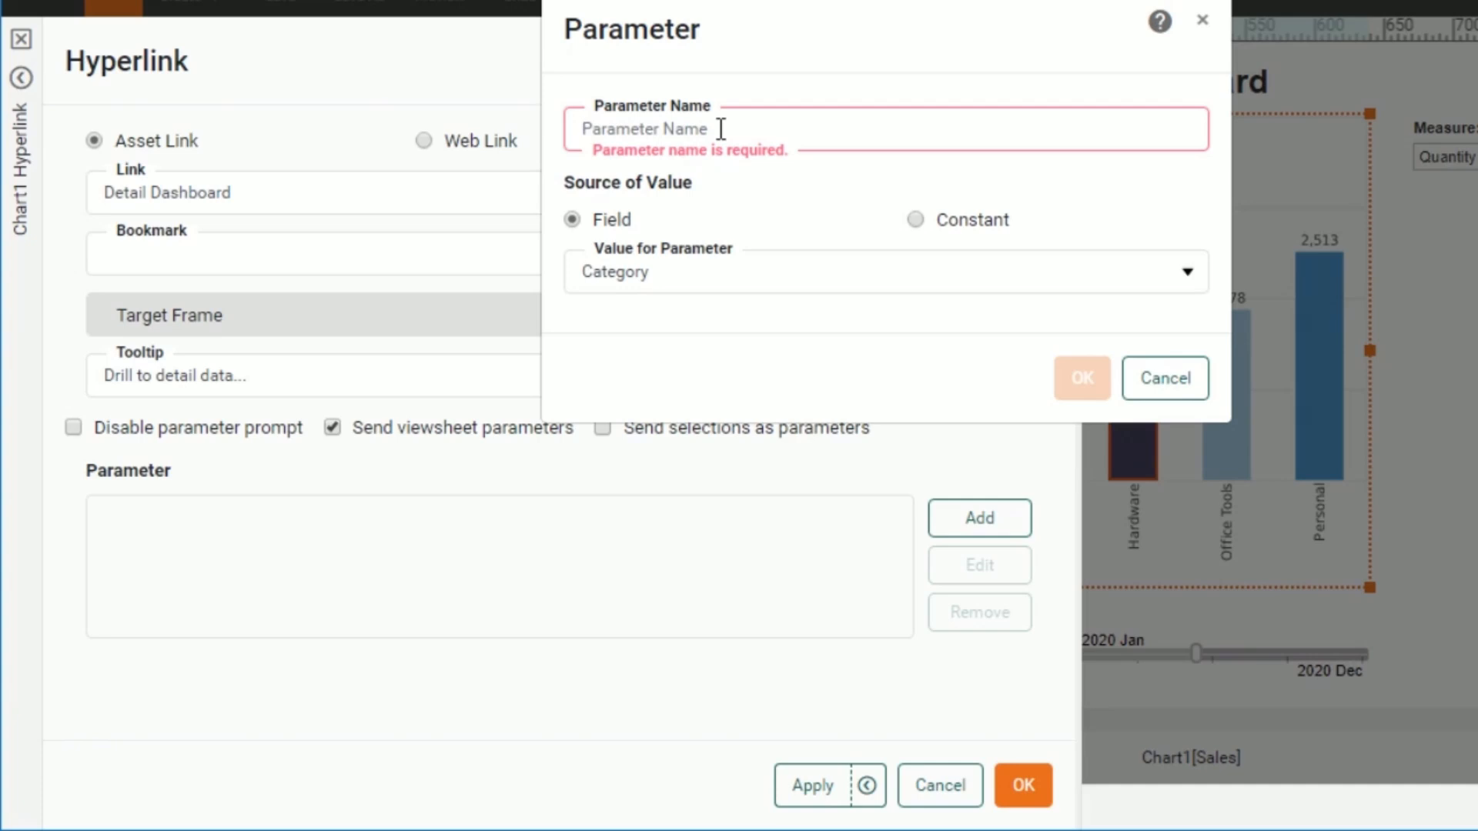
text(cat)
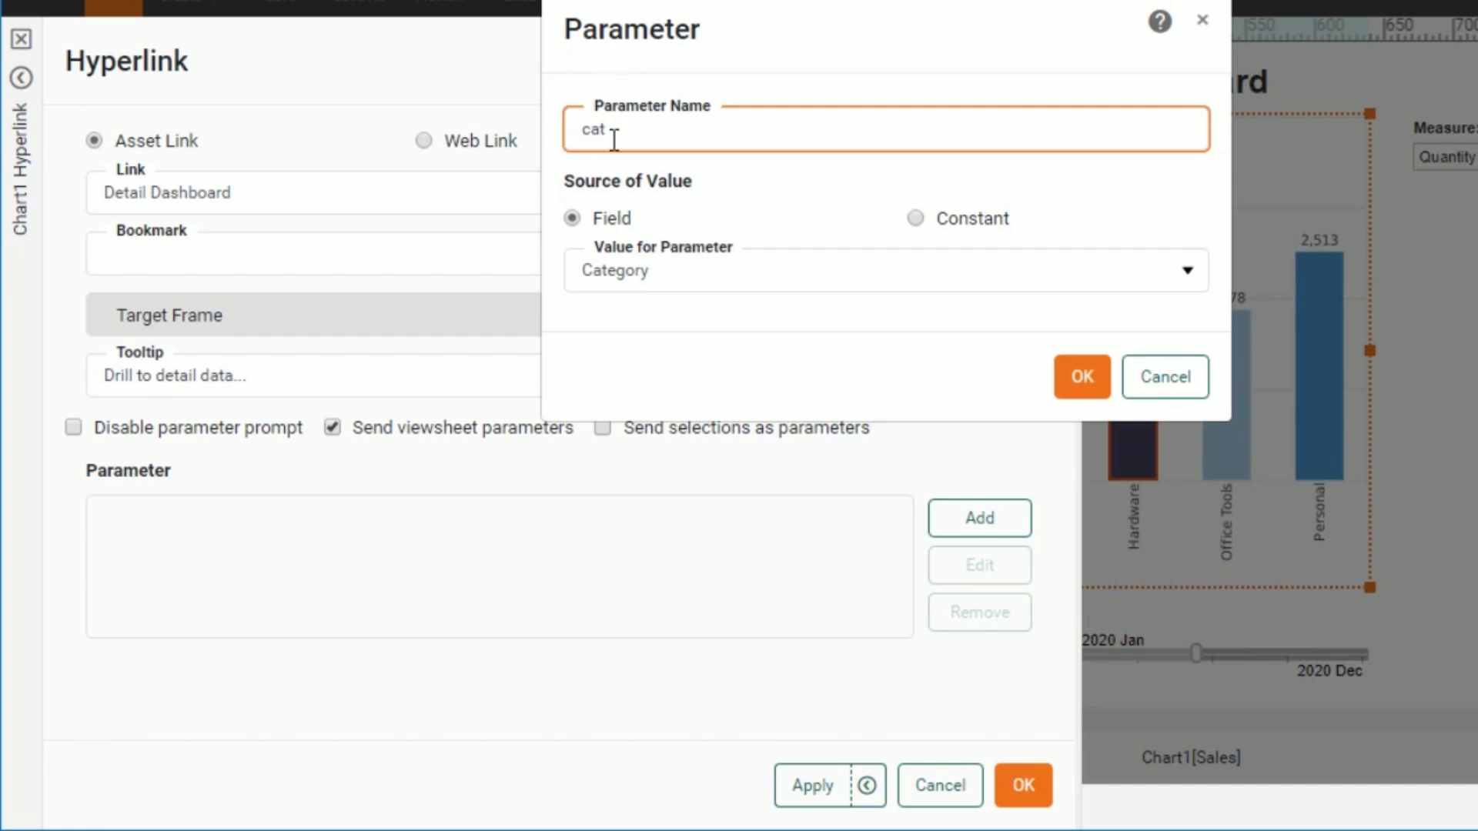
click(1083, 378)
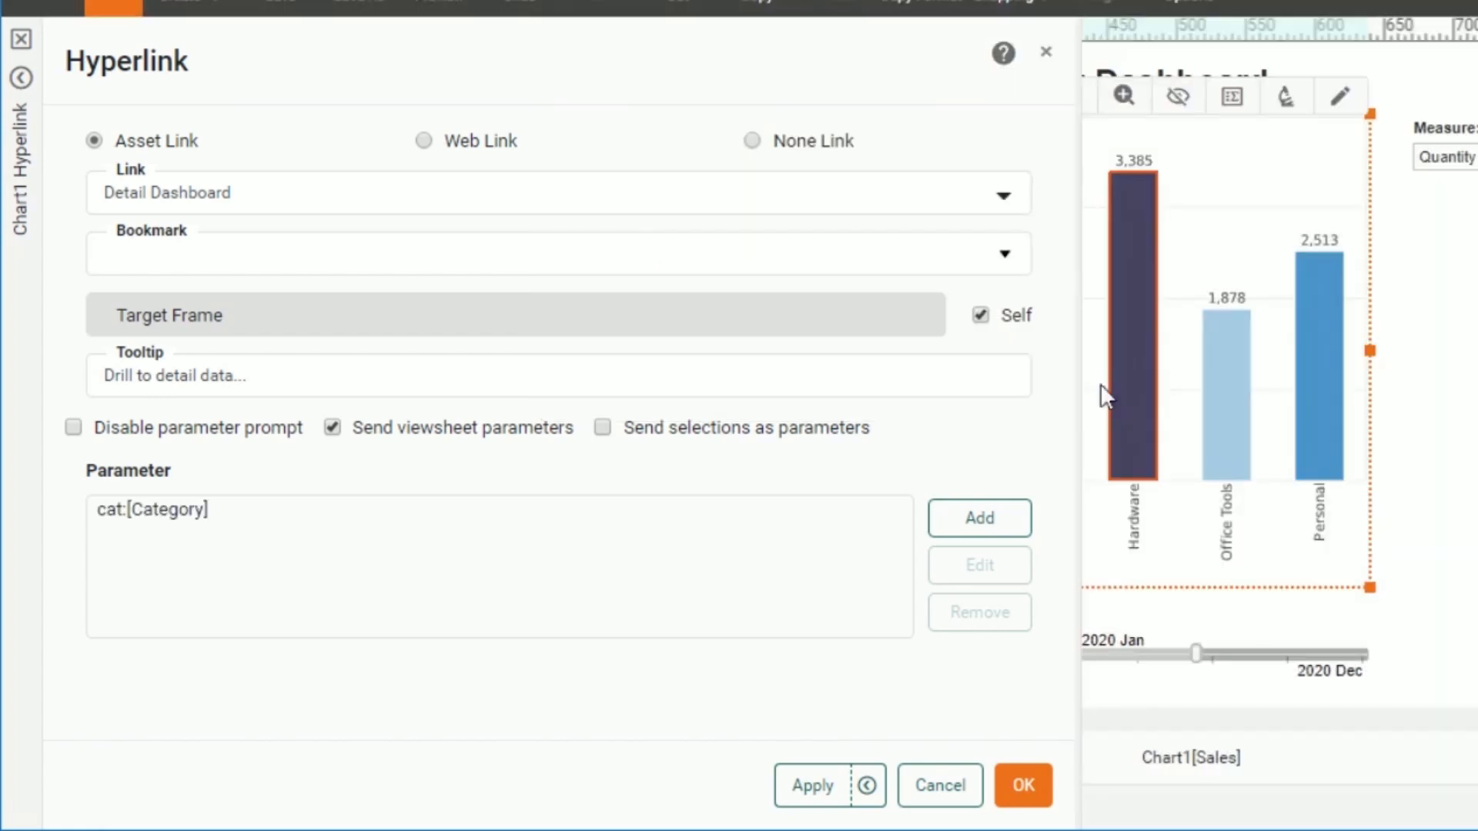
Step: Accept the Summary Dashboard chart's hyperlink settings and switch to the Detail Dashboard
click(1035, 787)
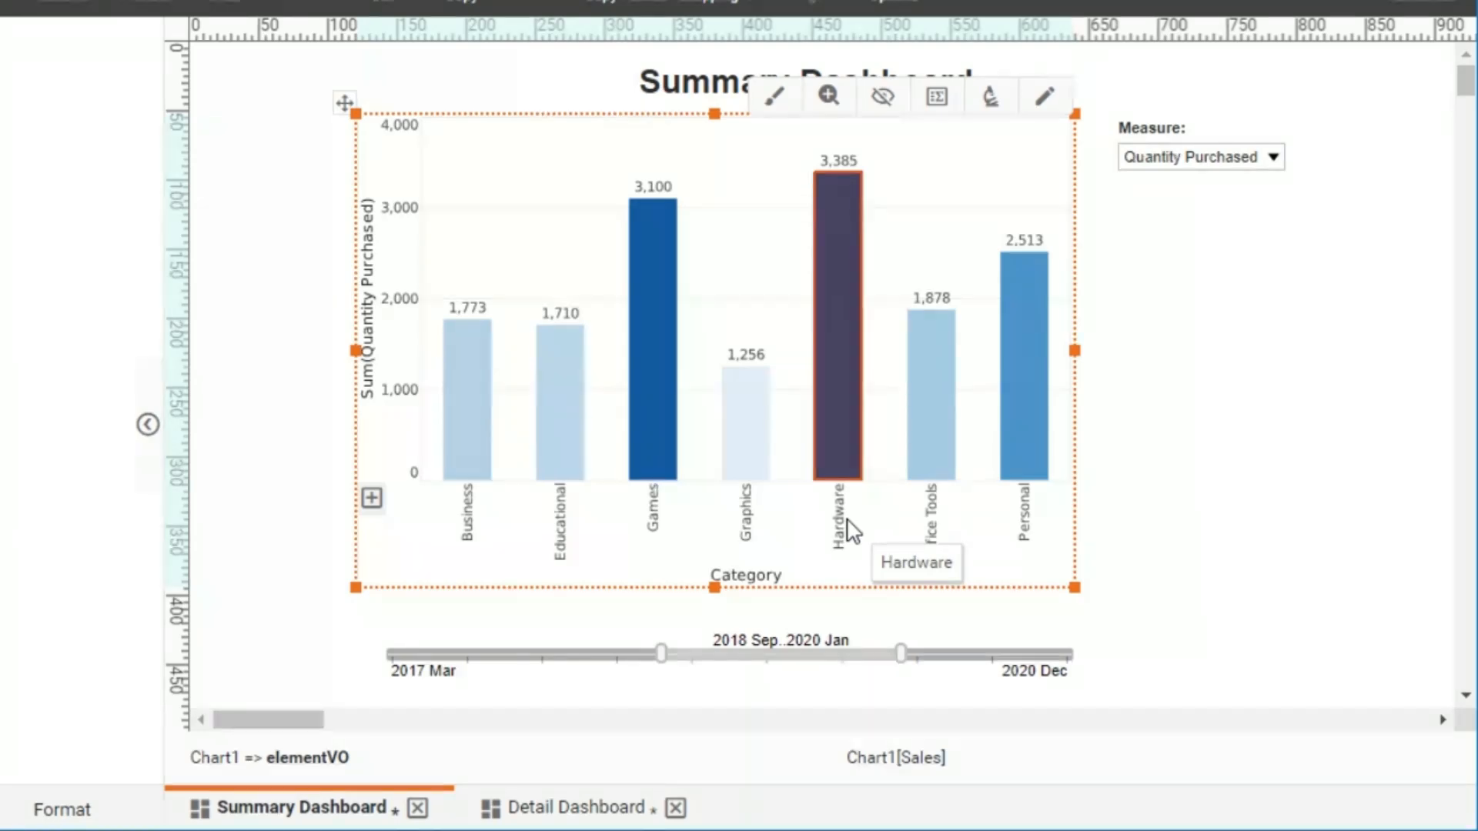
click(586, 808)
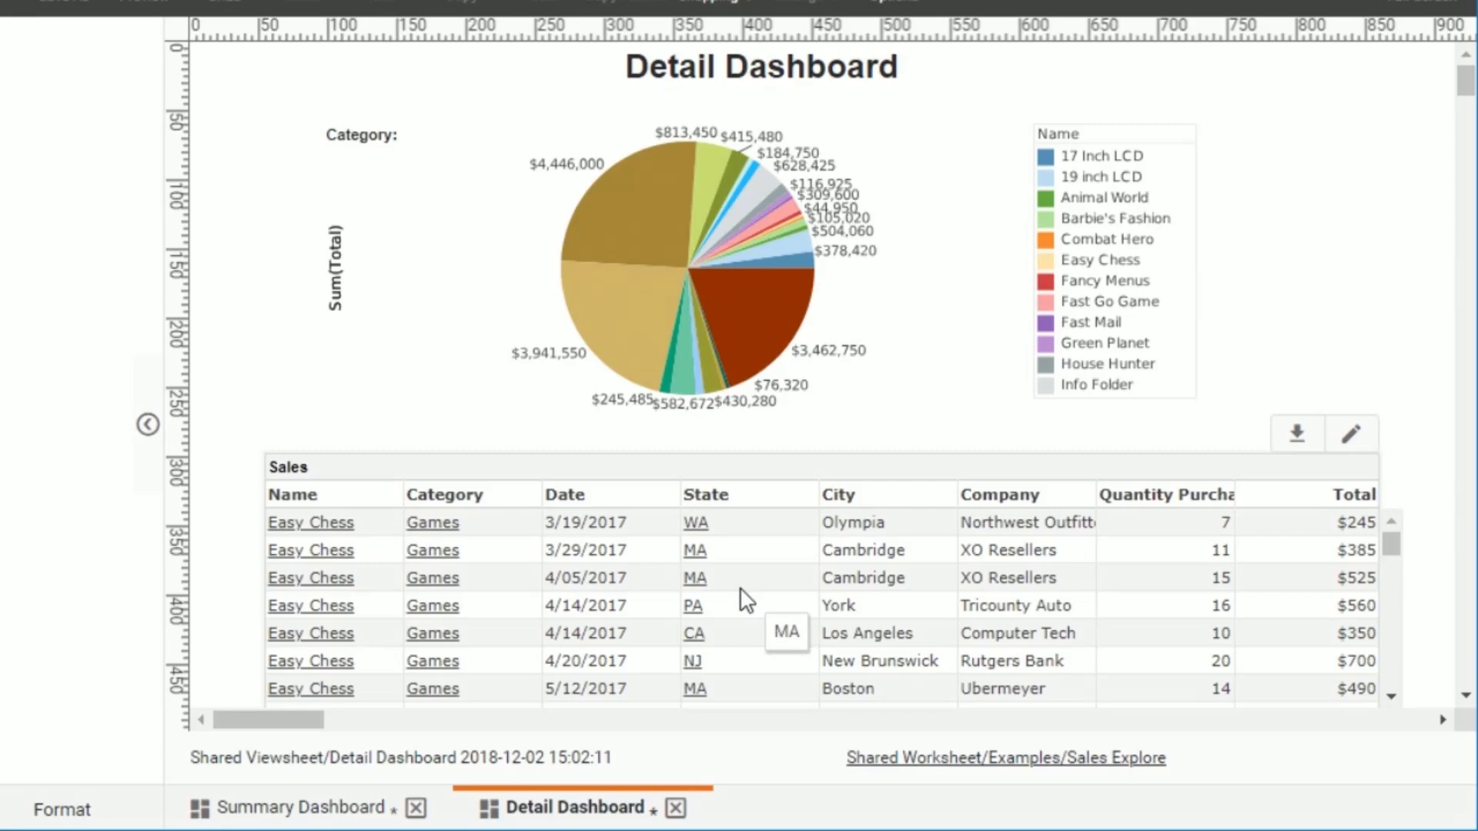
Step: Add a condition to the Detail Dashboard's pie chart requiring Category to be equal to a variable named cat
click(757, 323)
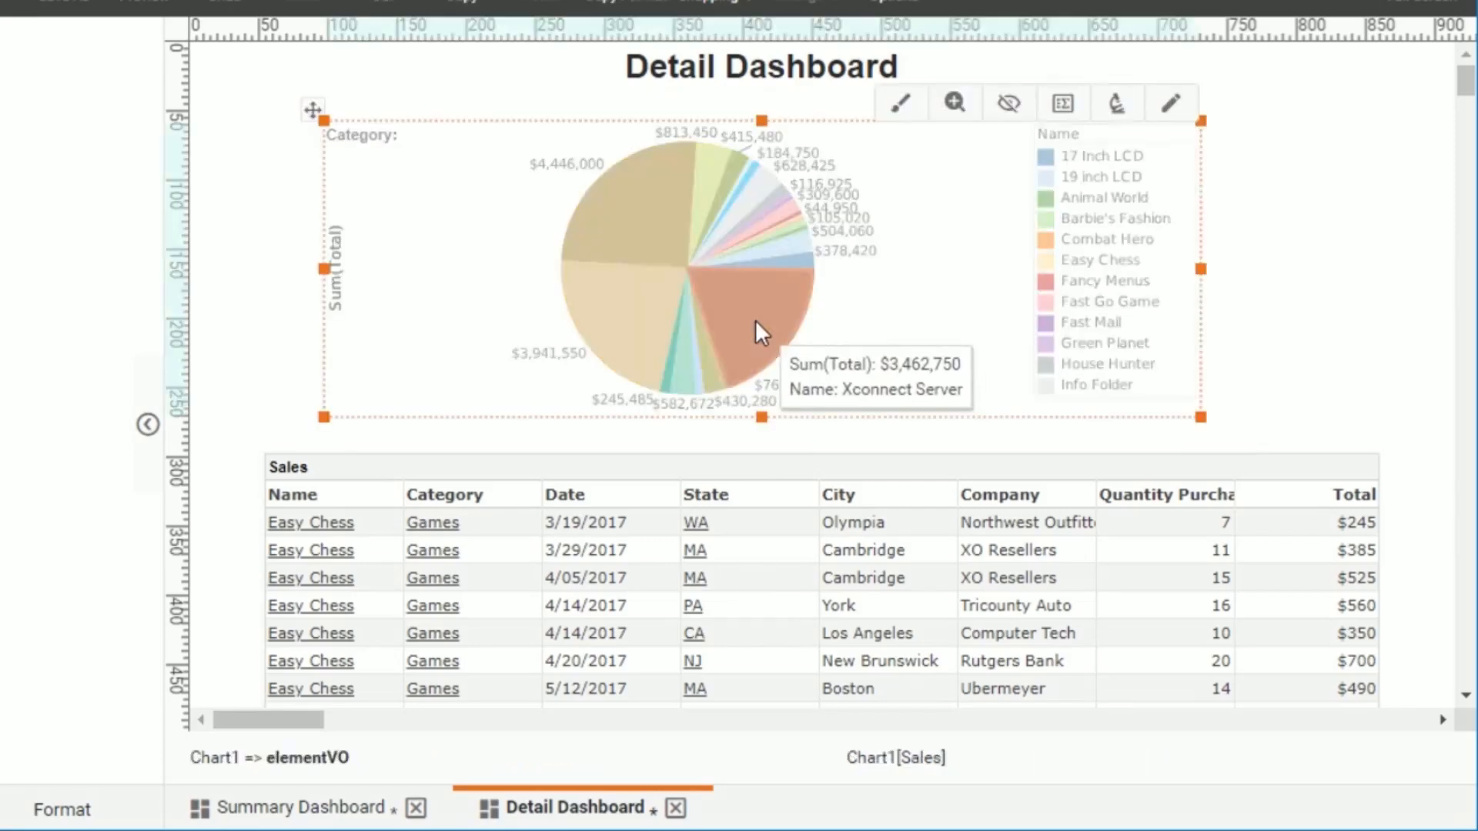
right_click(755, 320)
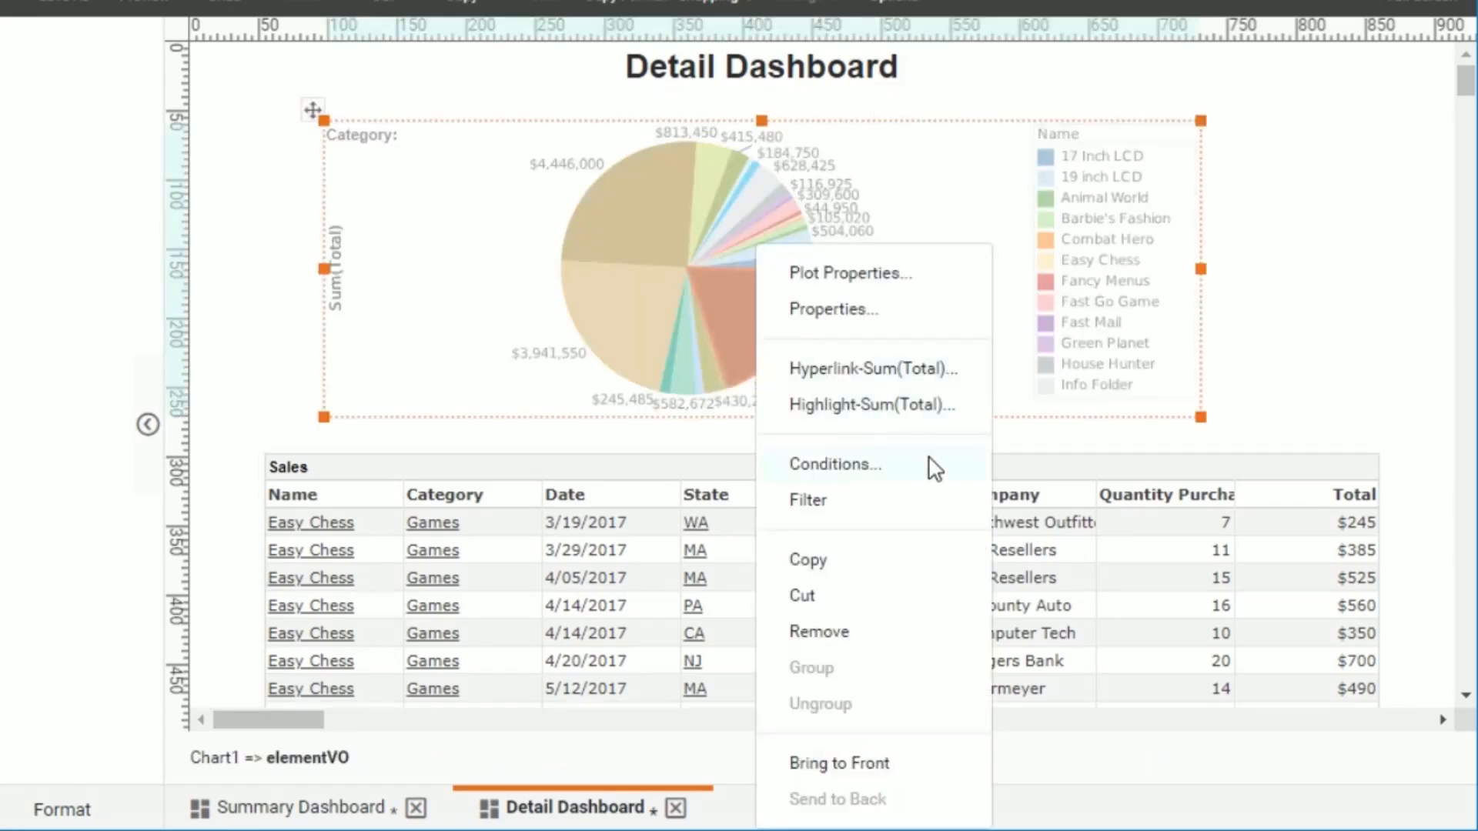
click(835, 464)
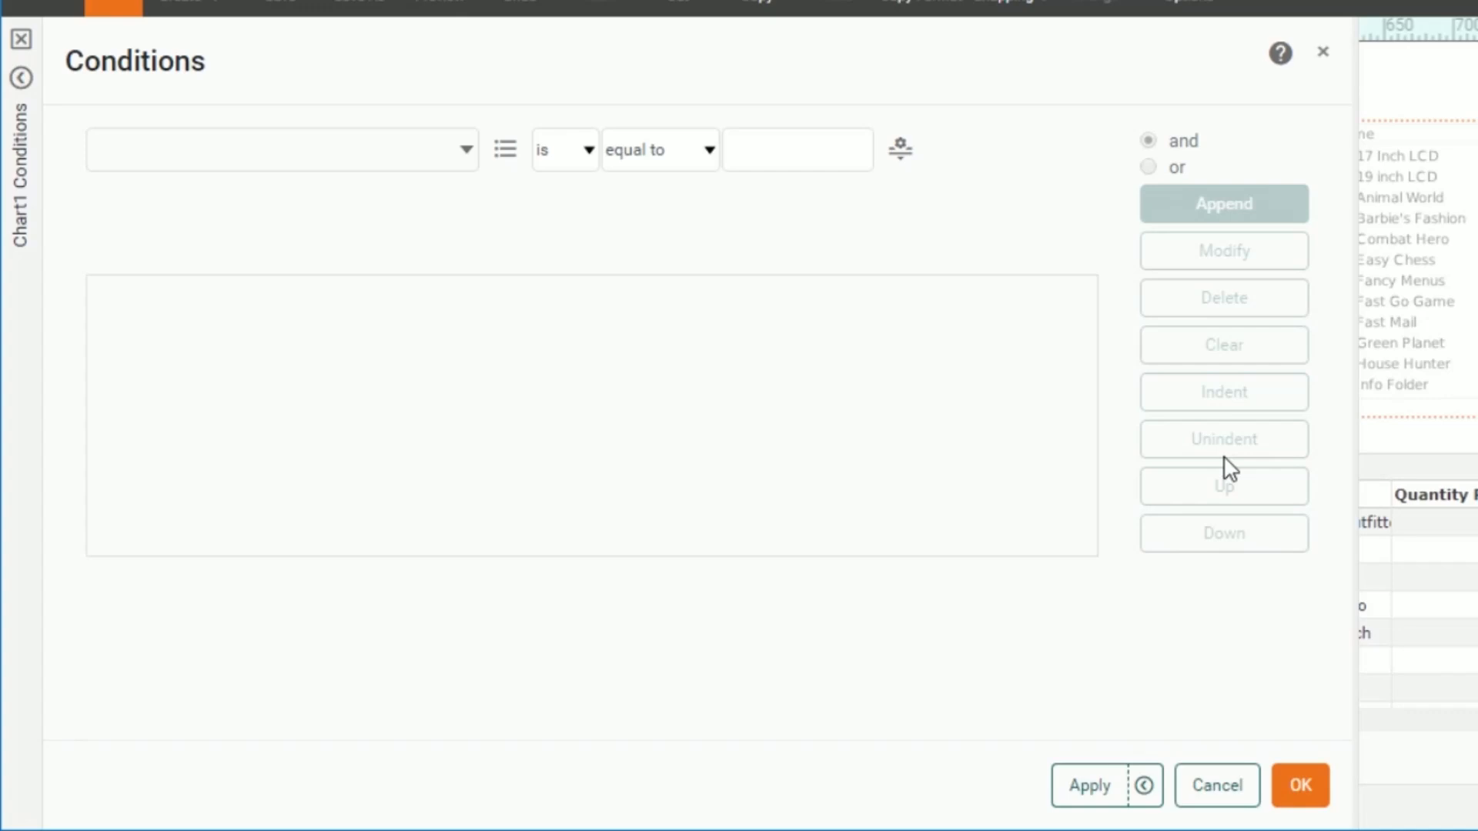
click(318, 162)
click(204, 192)
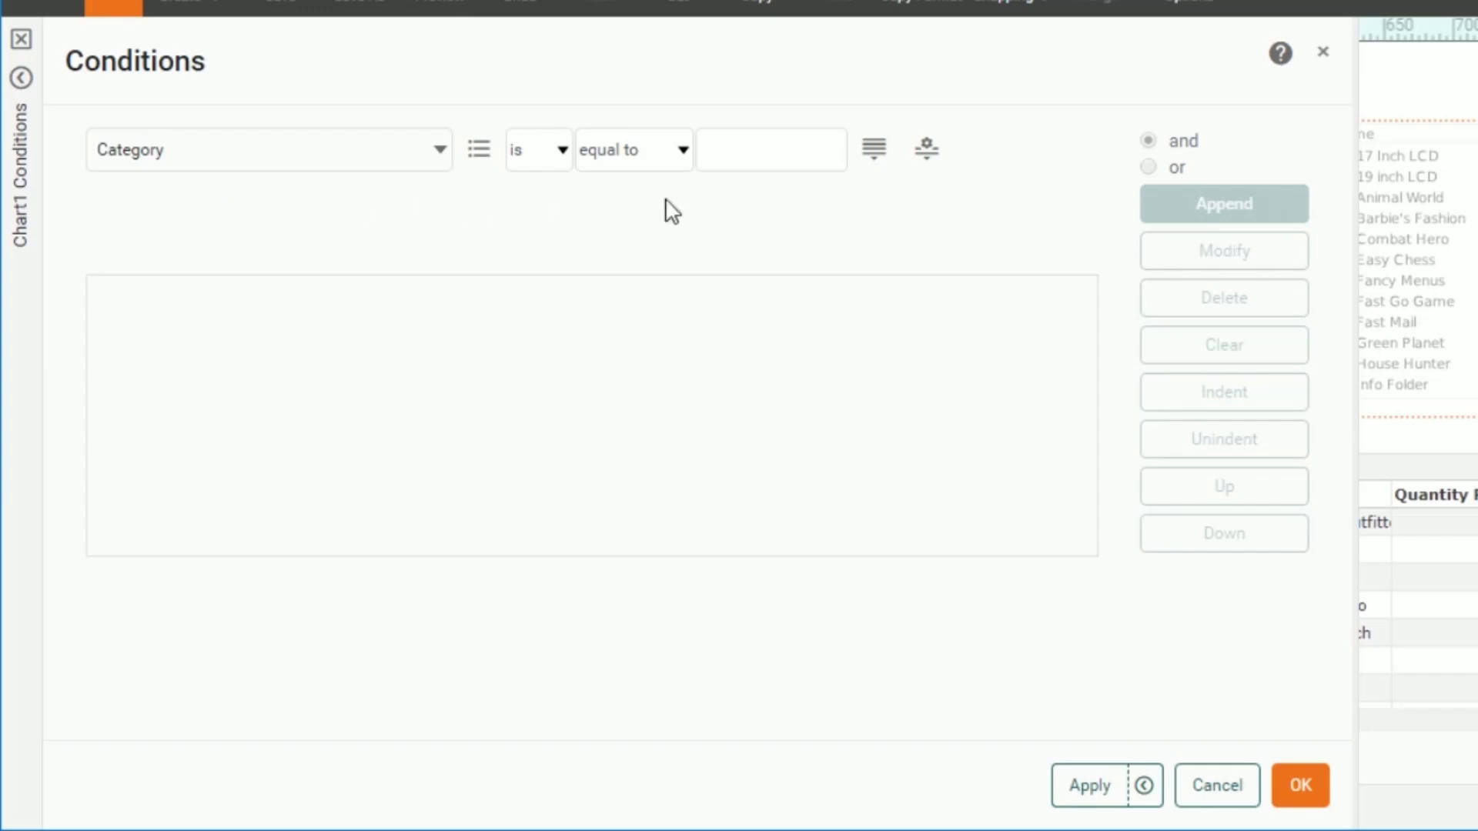
click(933, 171)
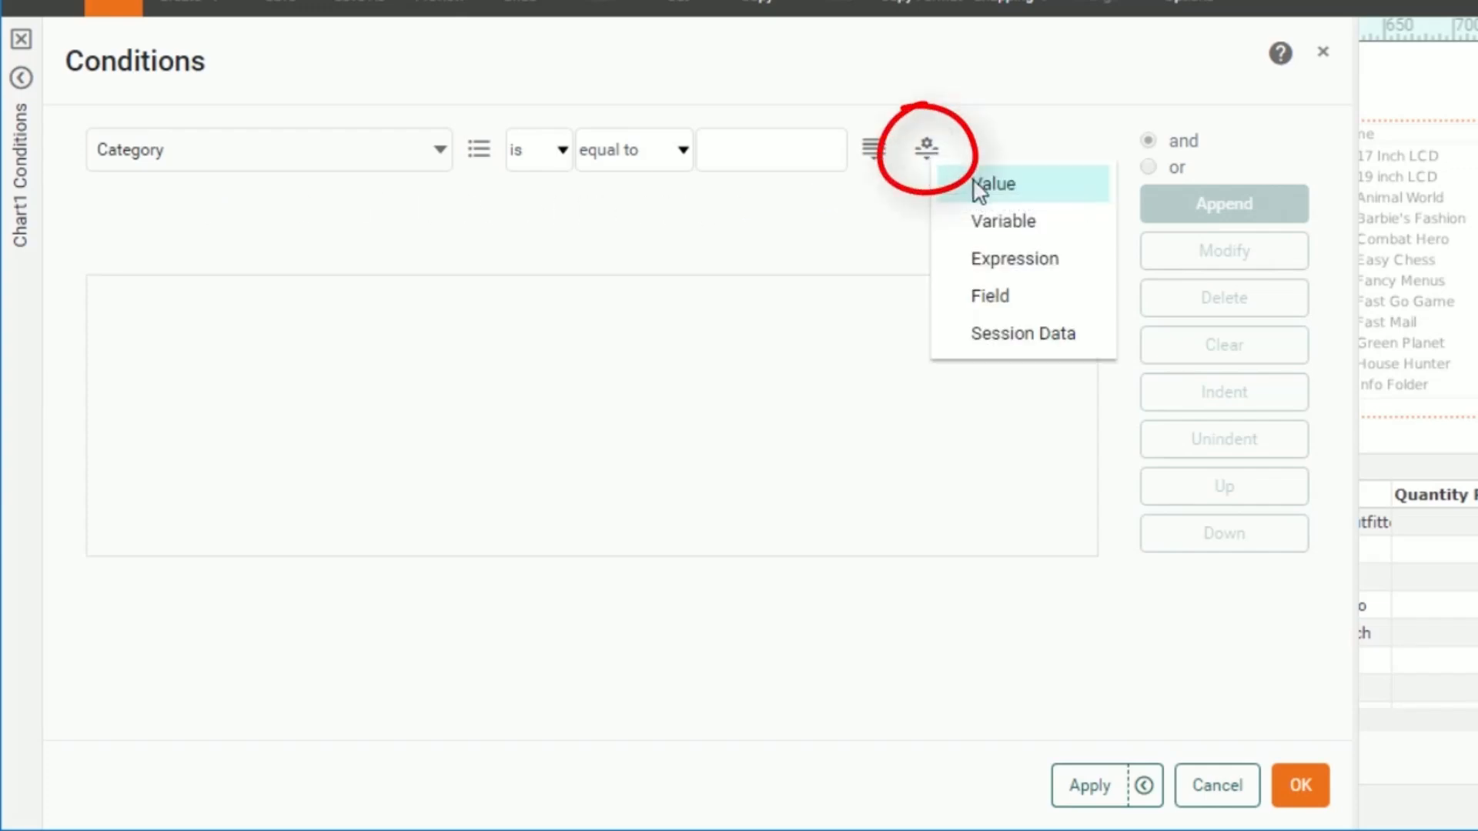
click(1076, 231)
click(833, 150)
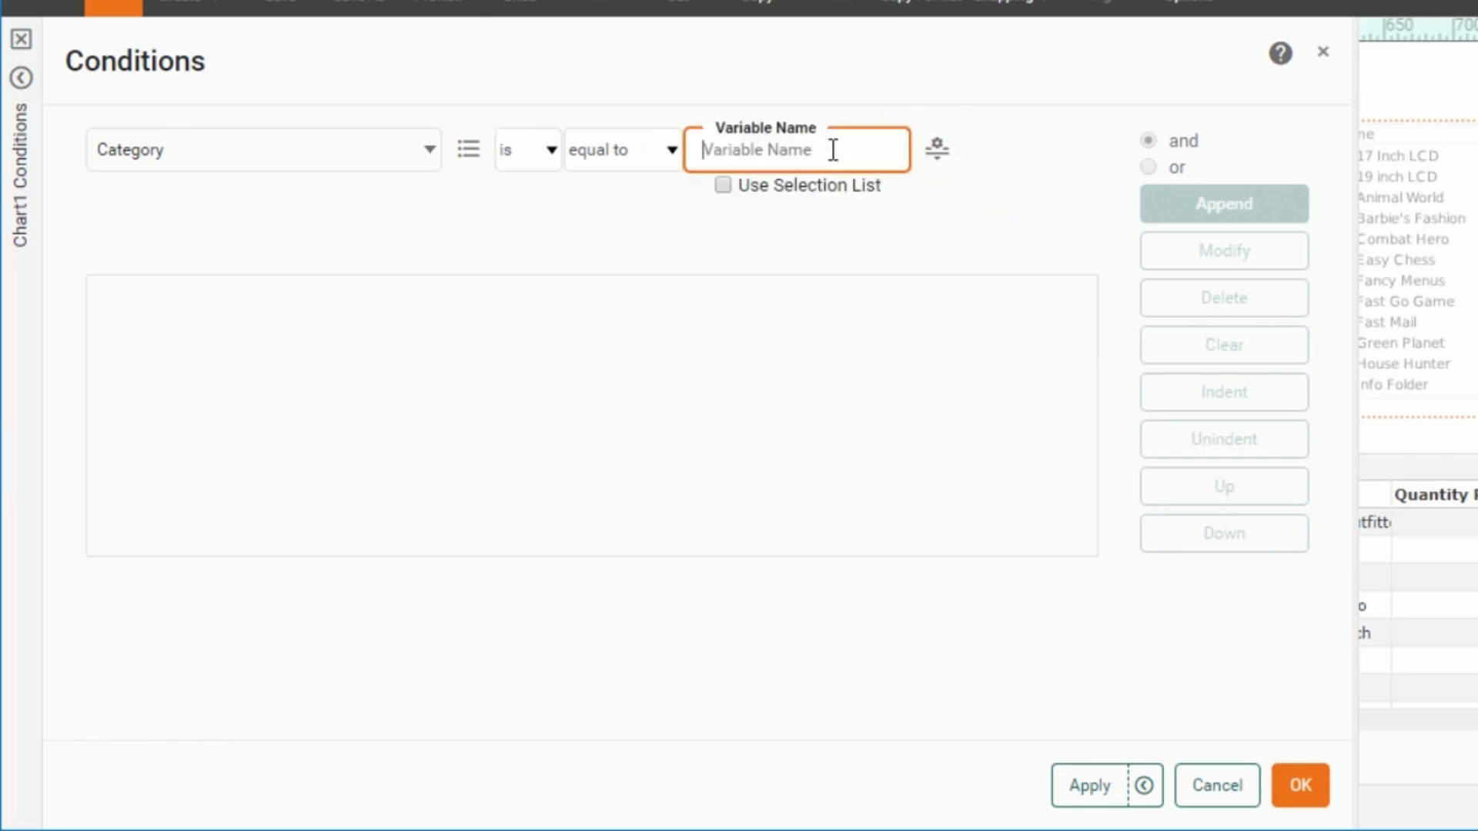
text(cat)
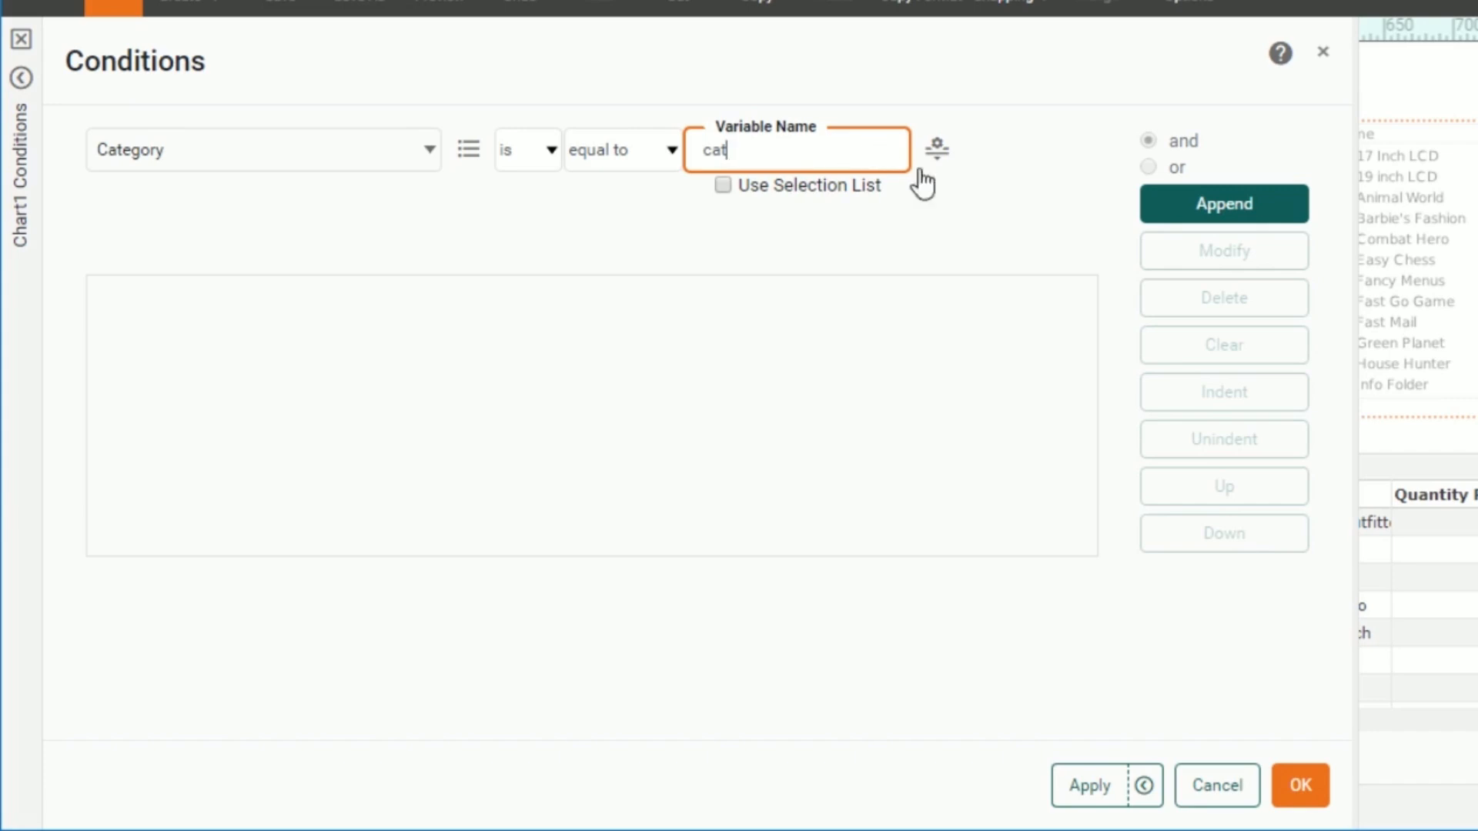
click(1190, 214)
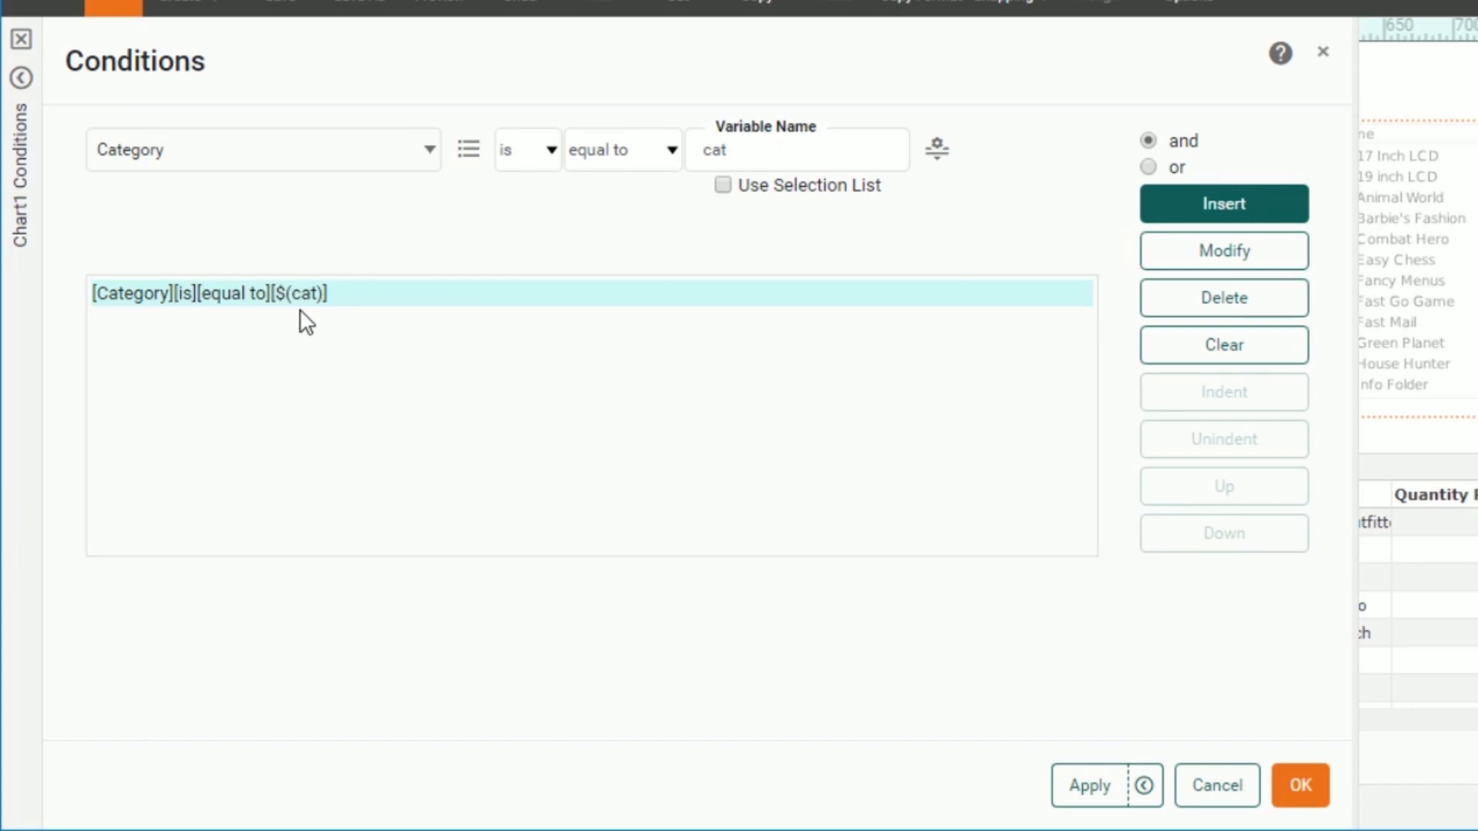
click(1301, 786)
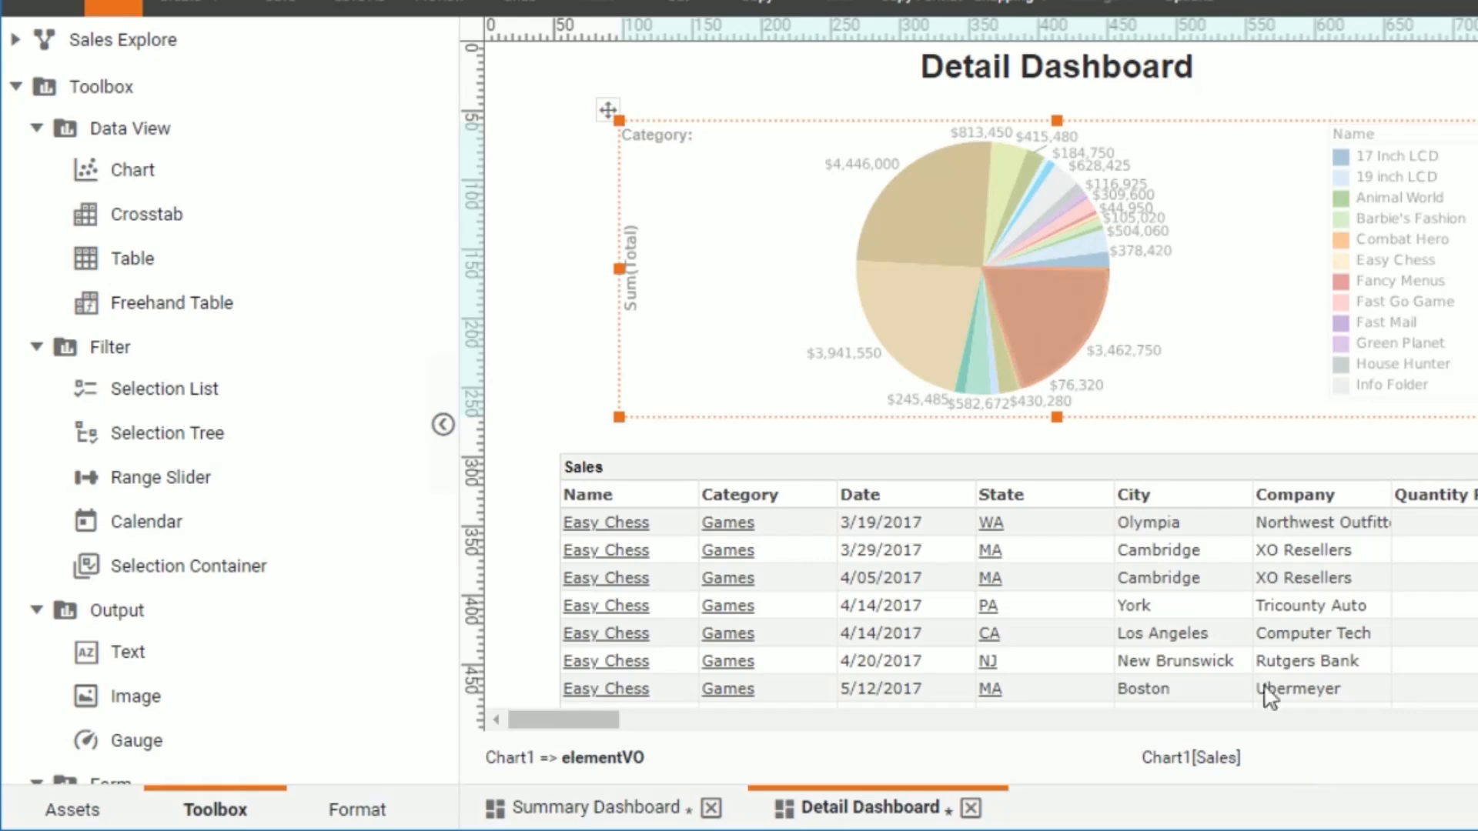
Step: Add a condition to the Sales table requiring Category to be equal to the variable cat
right_click(1190, 481)
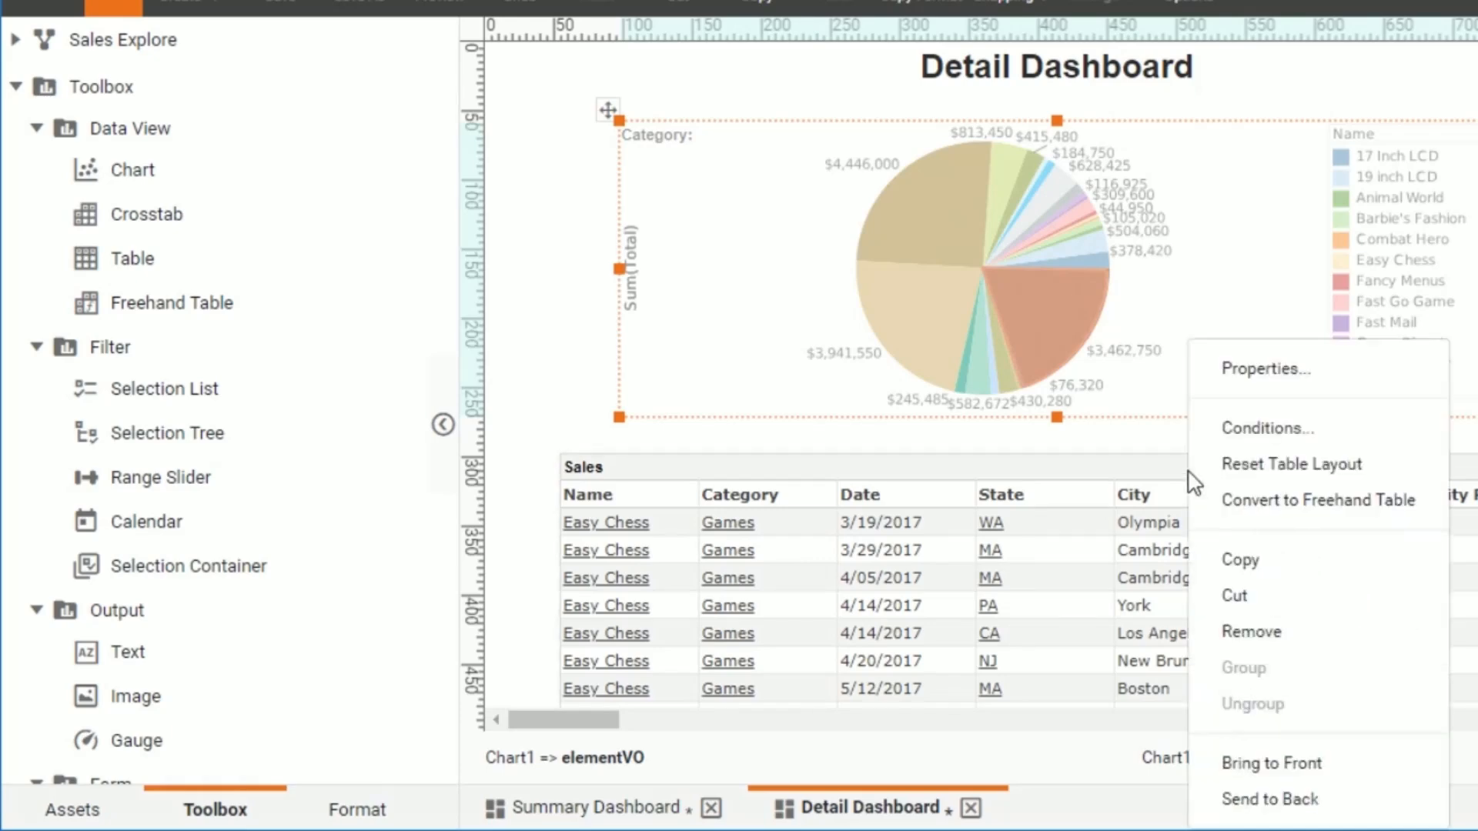
click(1302, 429)
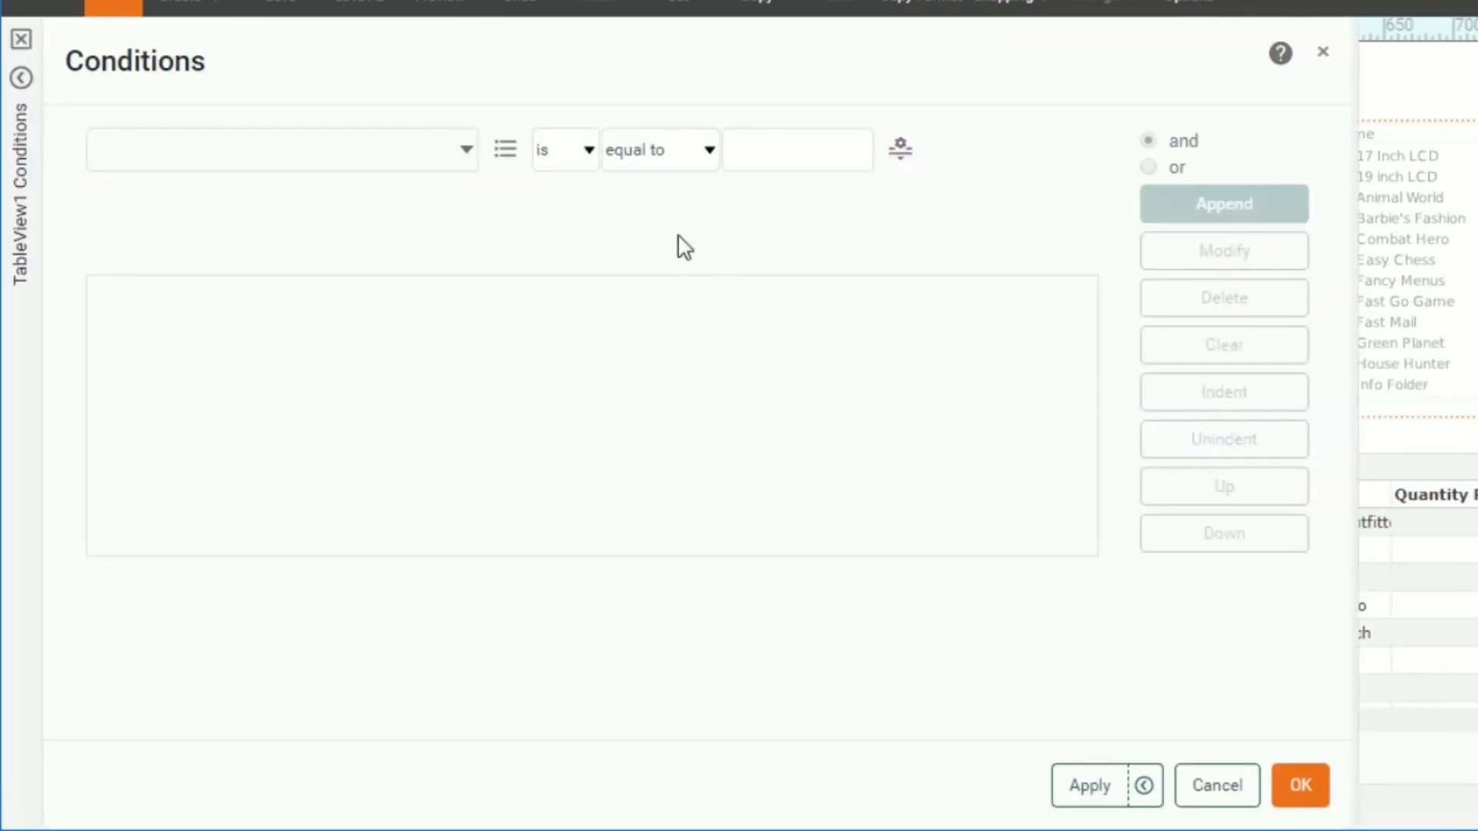
click(465, 151)
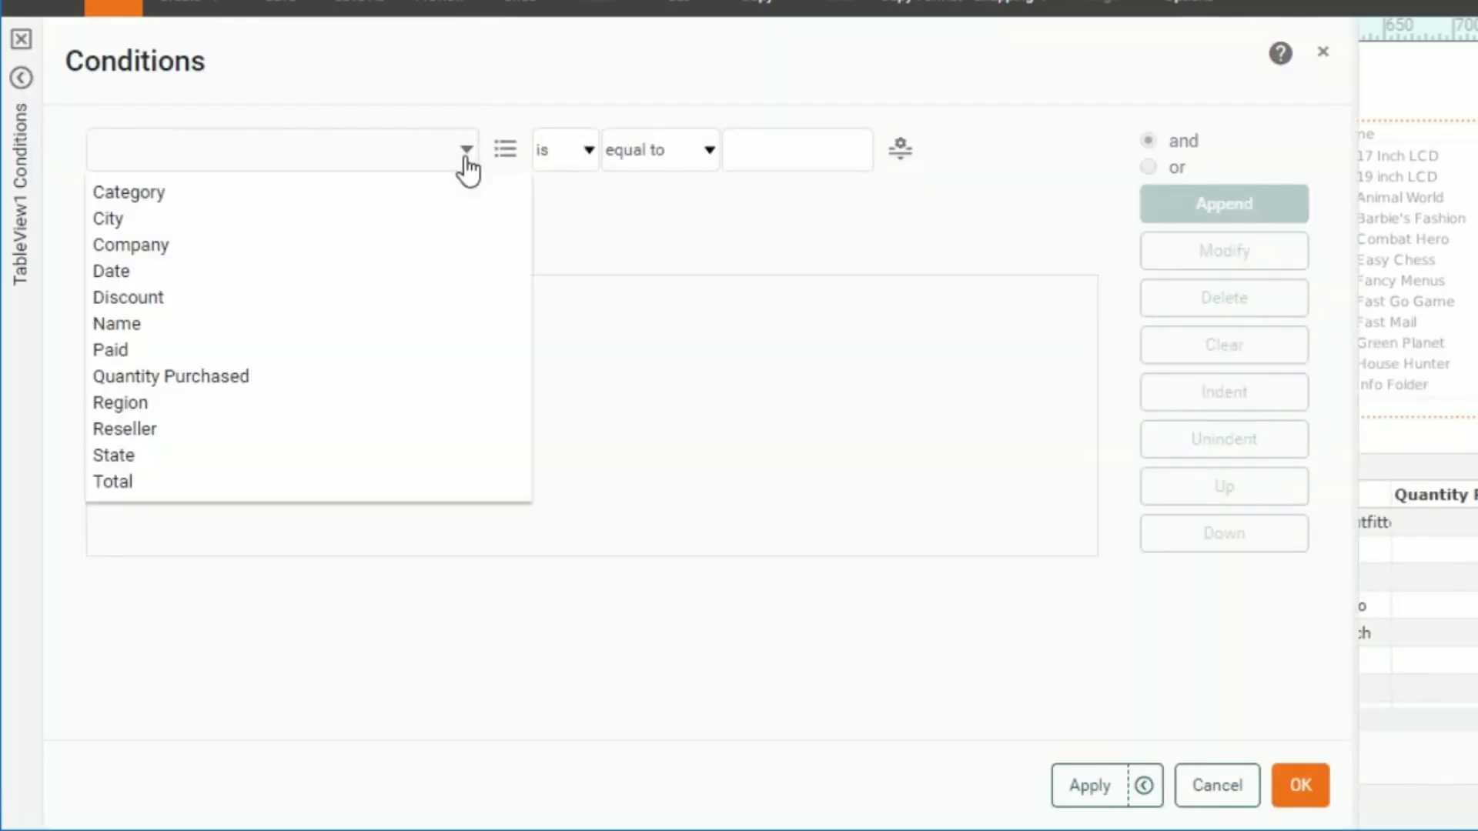
click(334, 194)
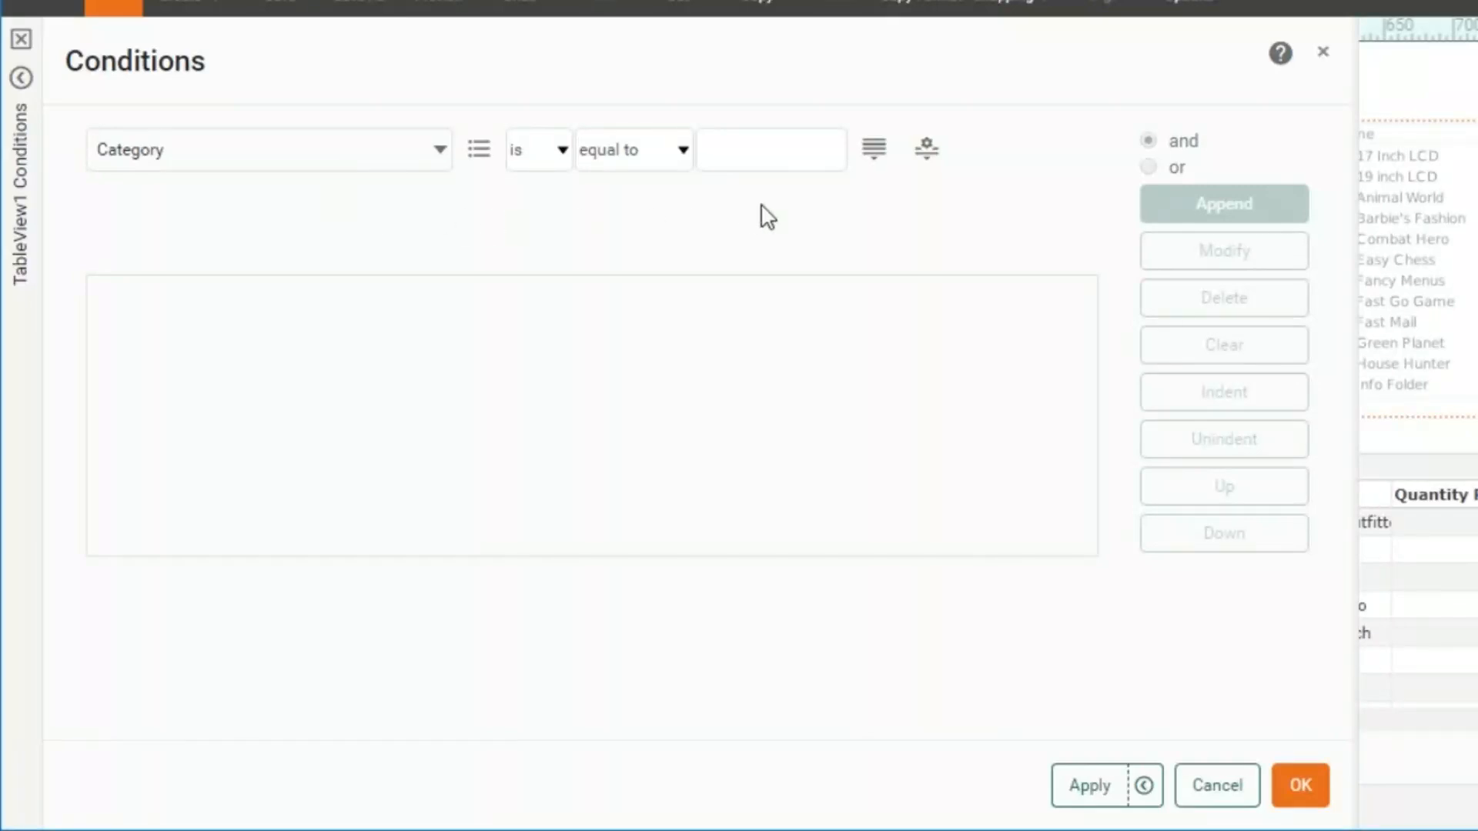
click(933, 155)
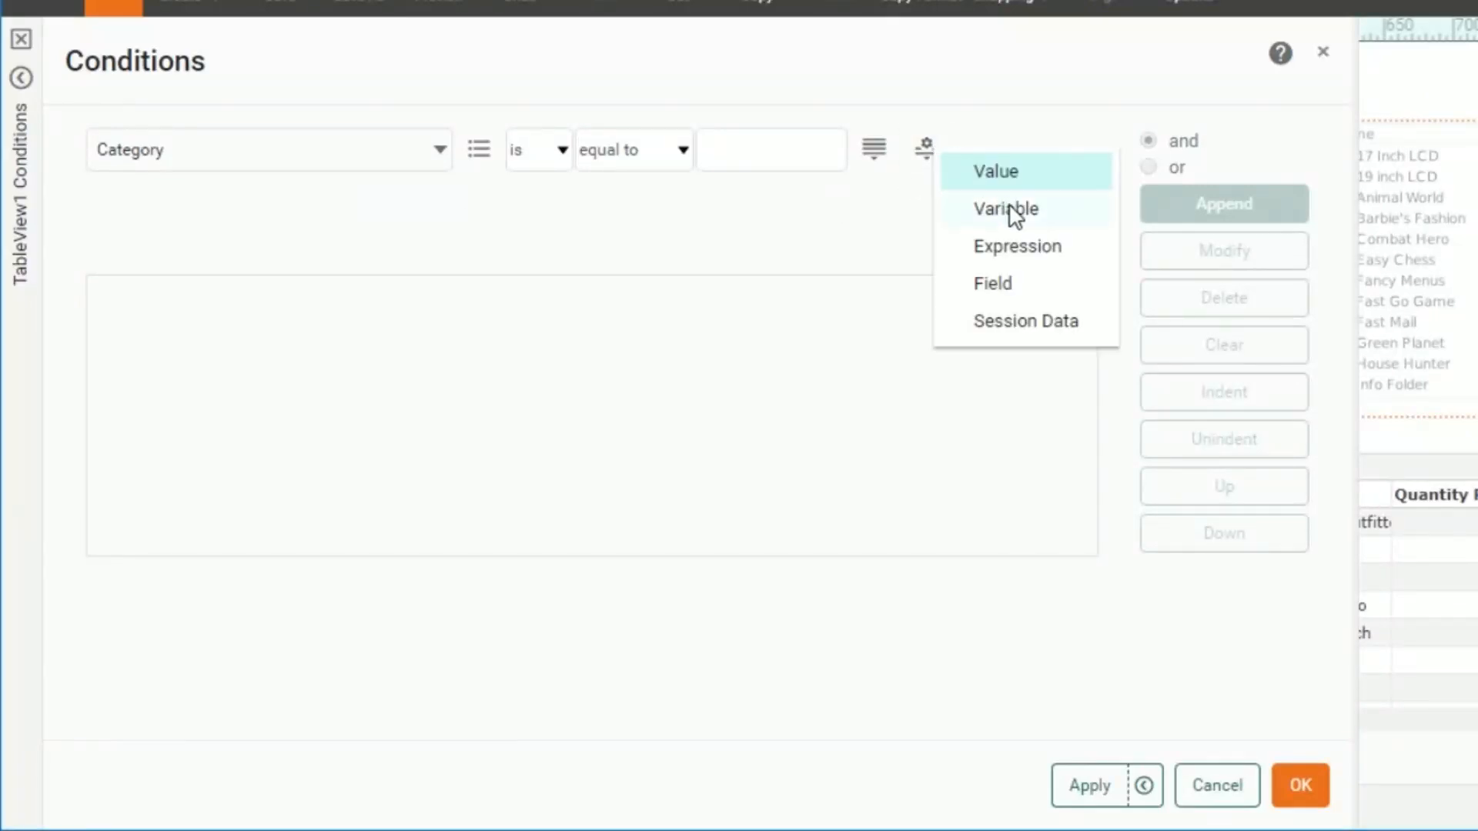
click(1011, 213)
click(801, 151)
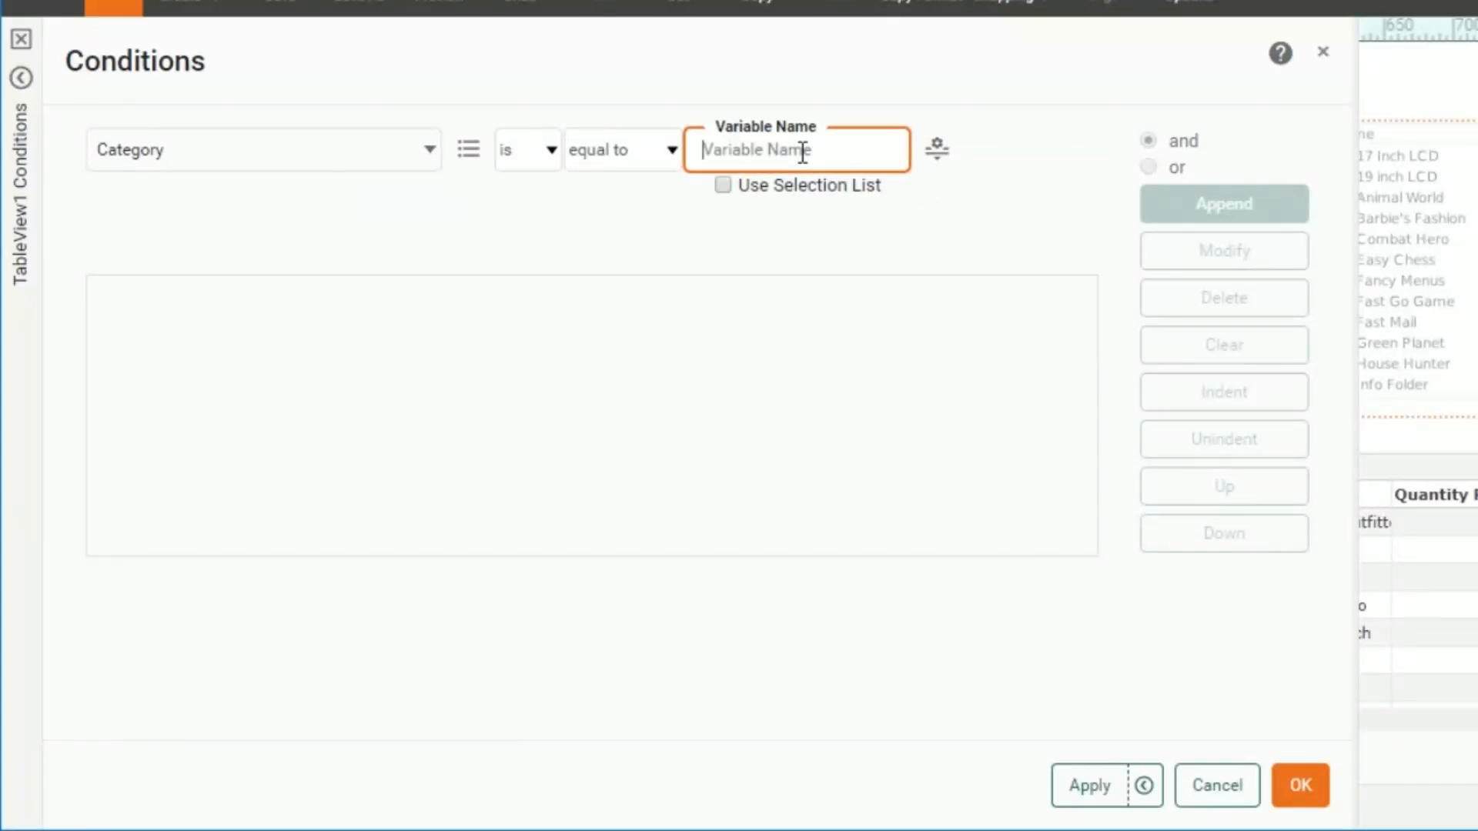
text(cat)
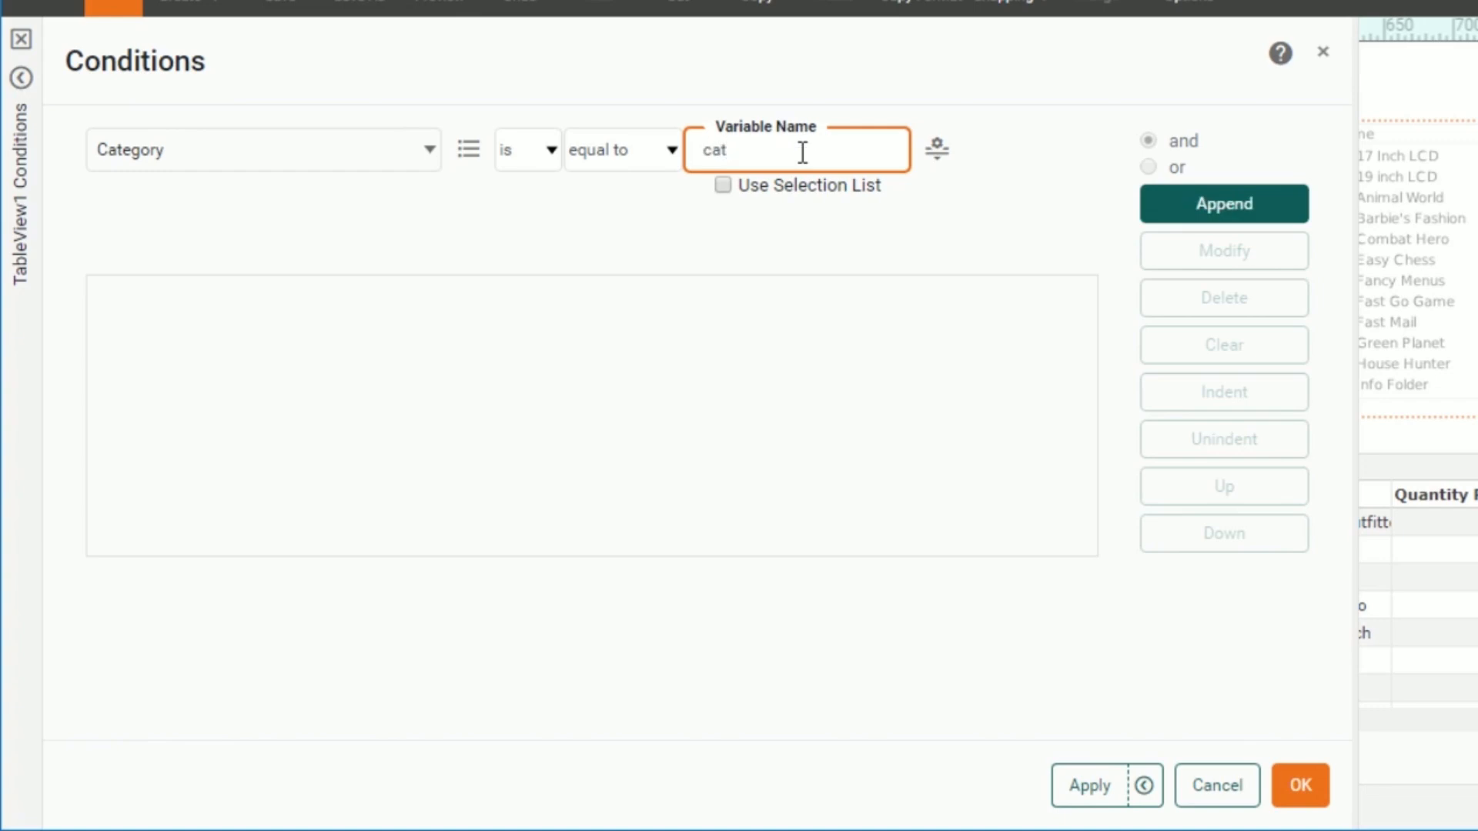
click(1196, 217)
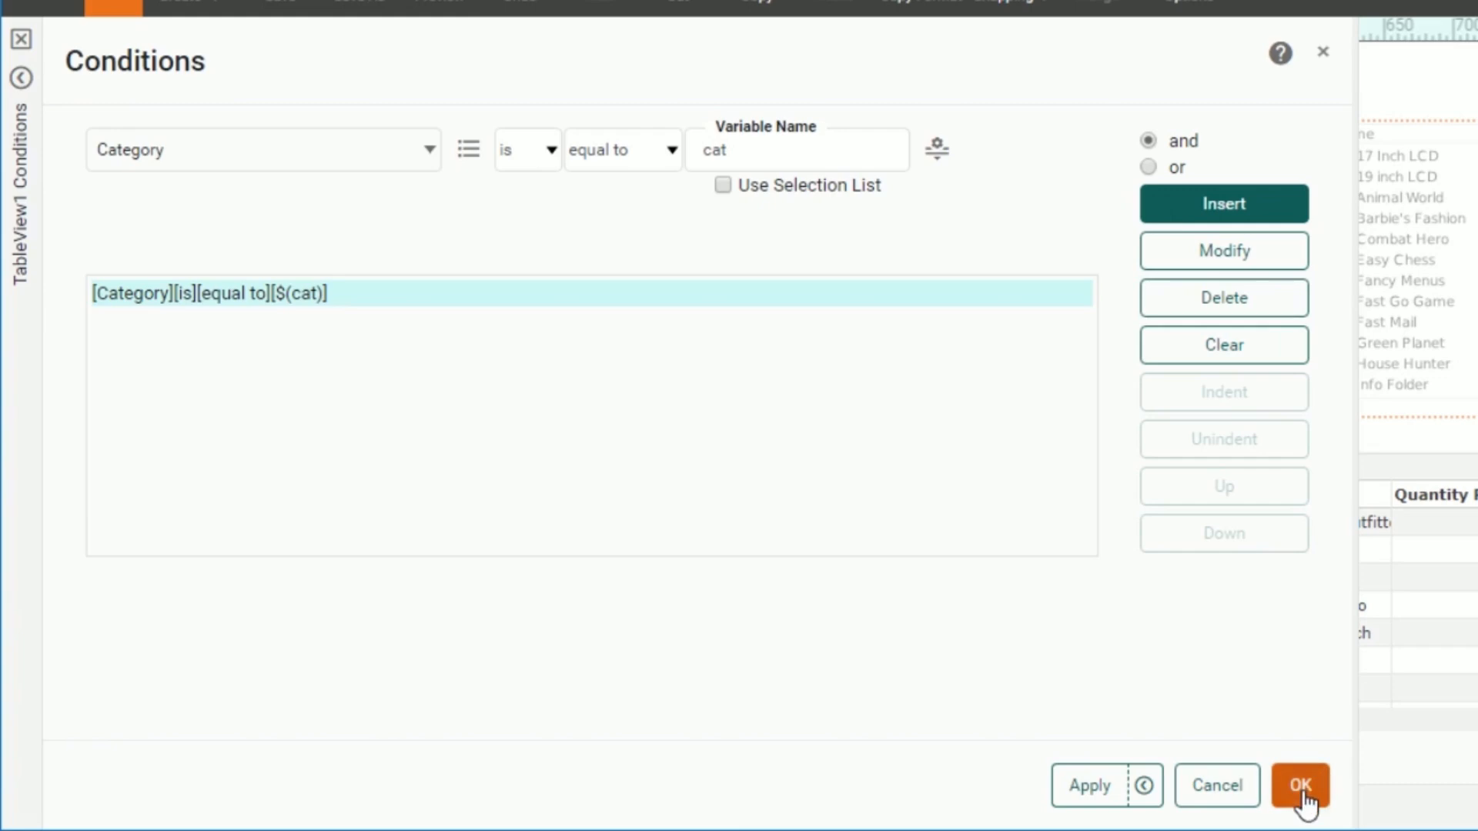
click(1303, 793)
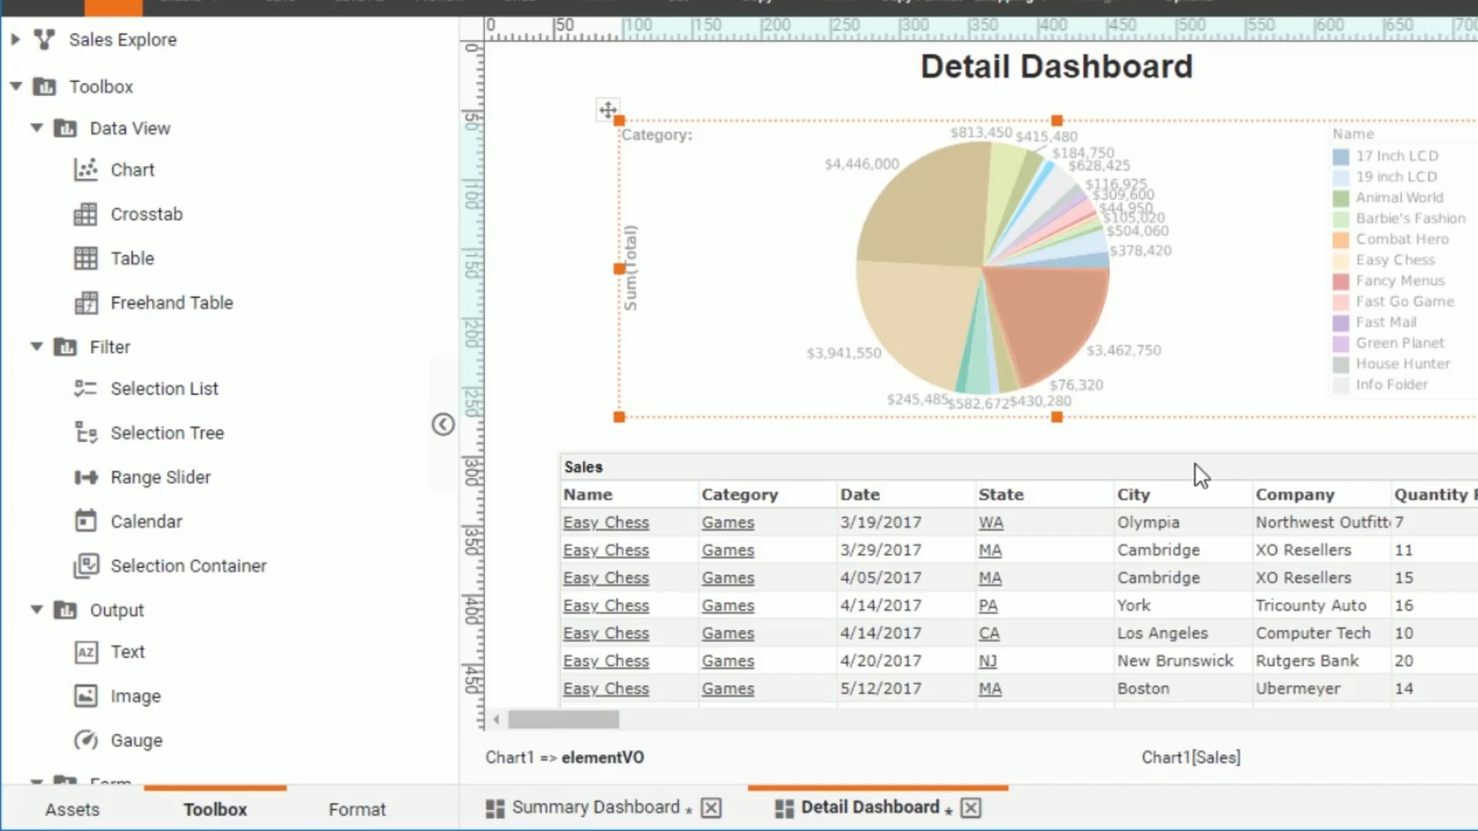
Step: Set the empty text element beside the Category label to the expression =parameter.cat
click(655, 145)
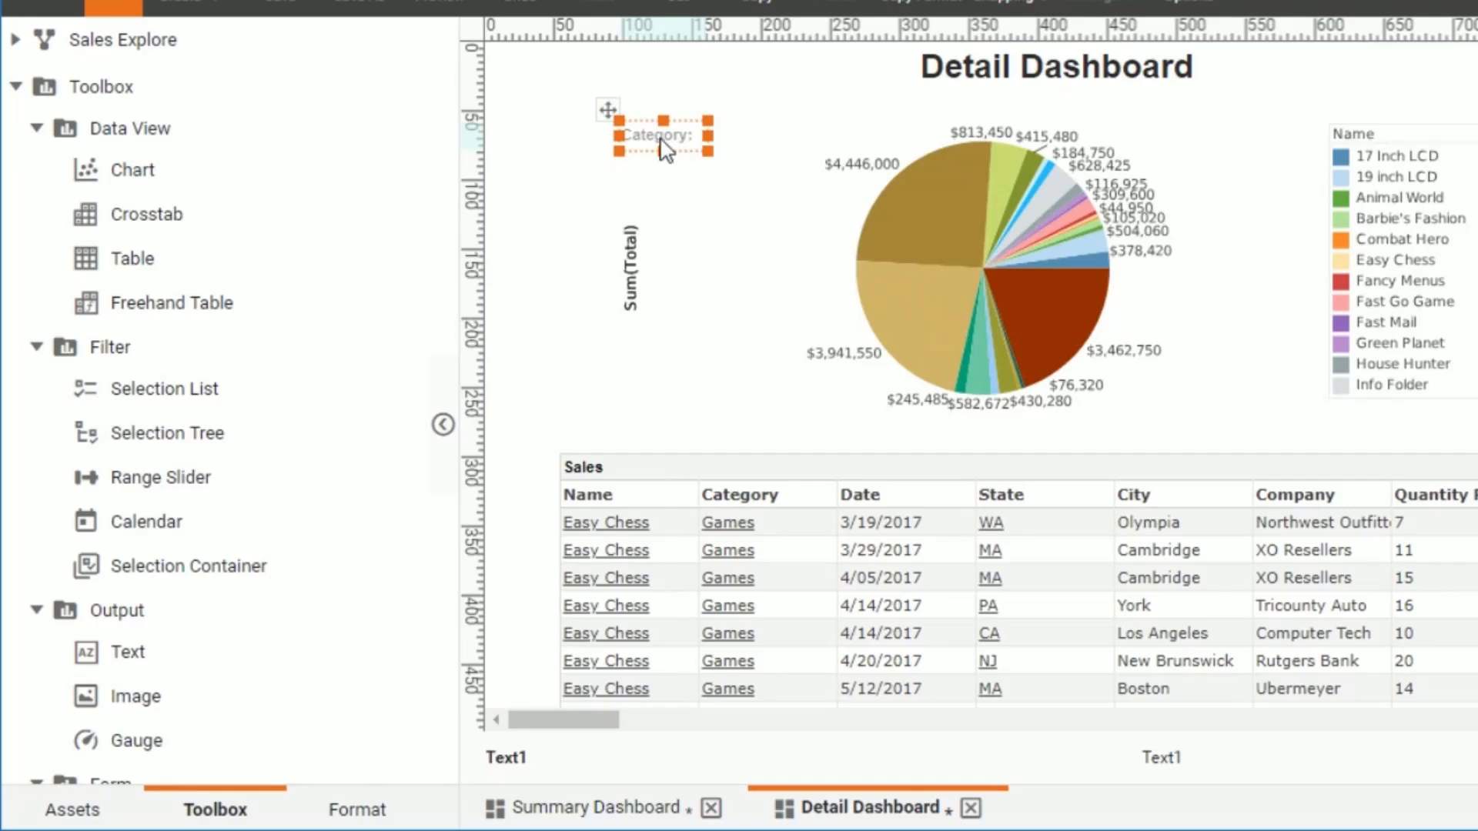
click(745, 147)
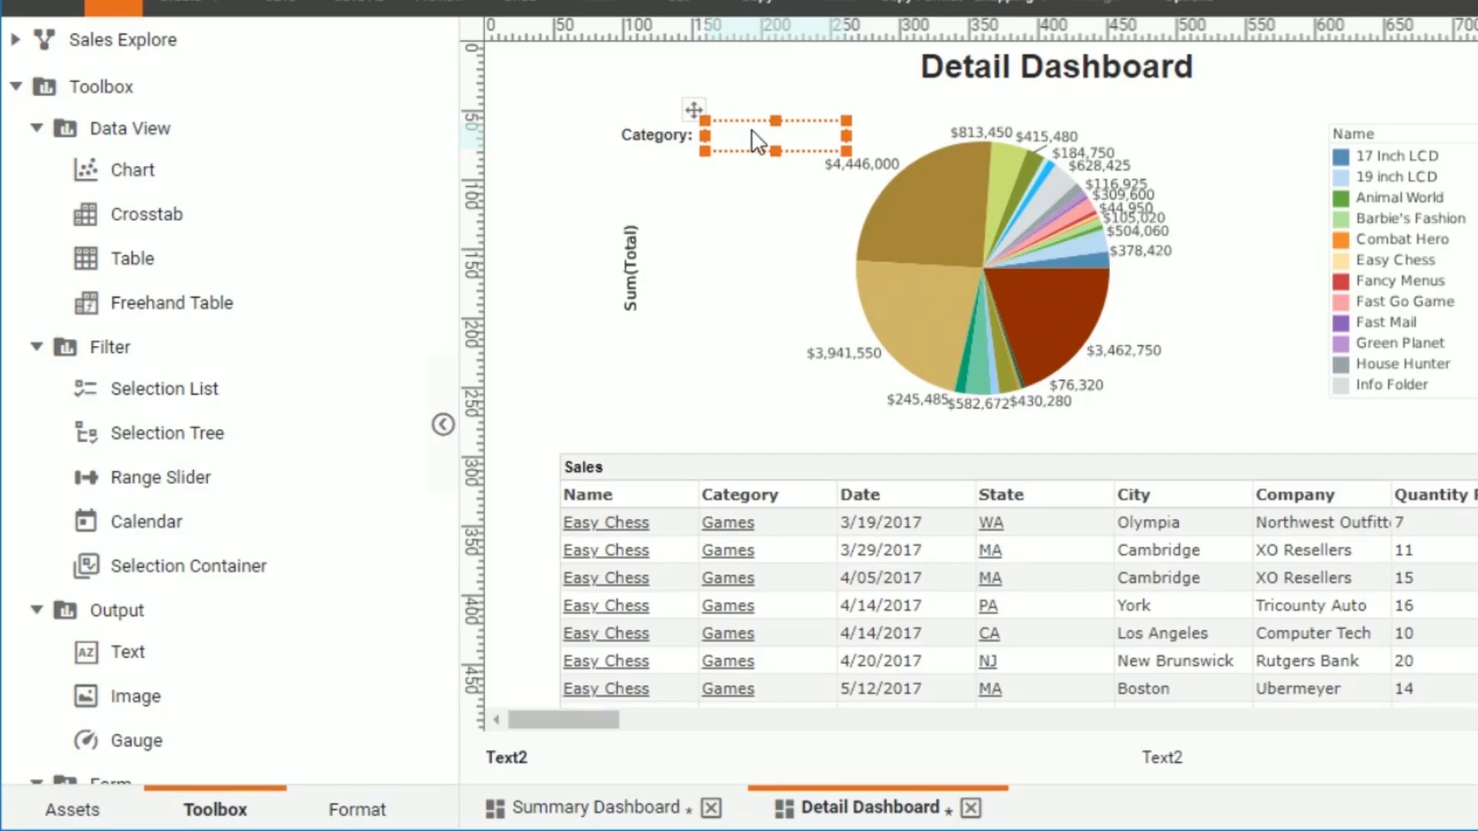
right_click(763, 144)
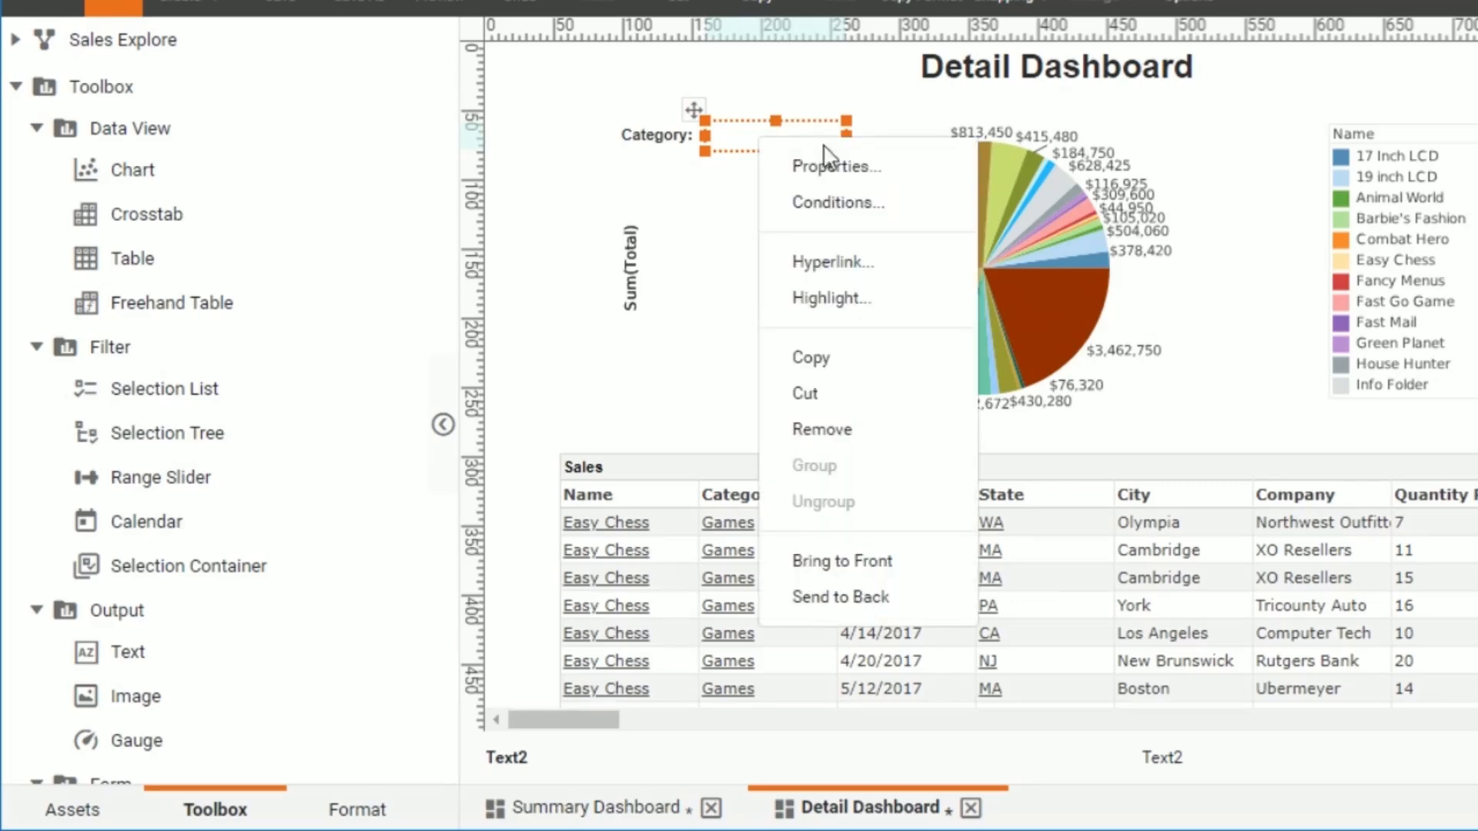
click(892, 164)
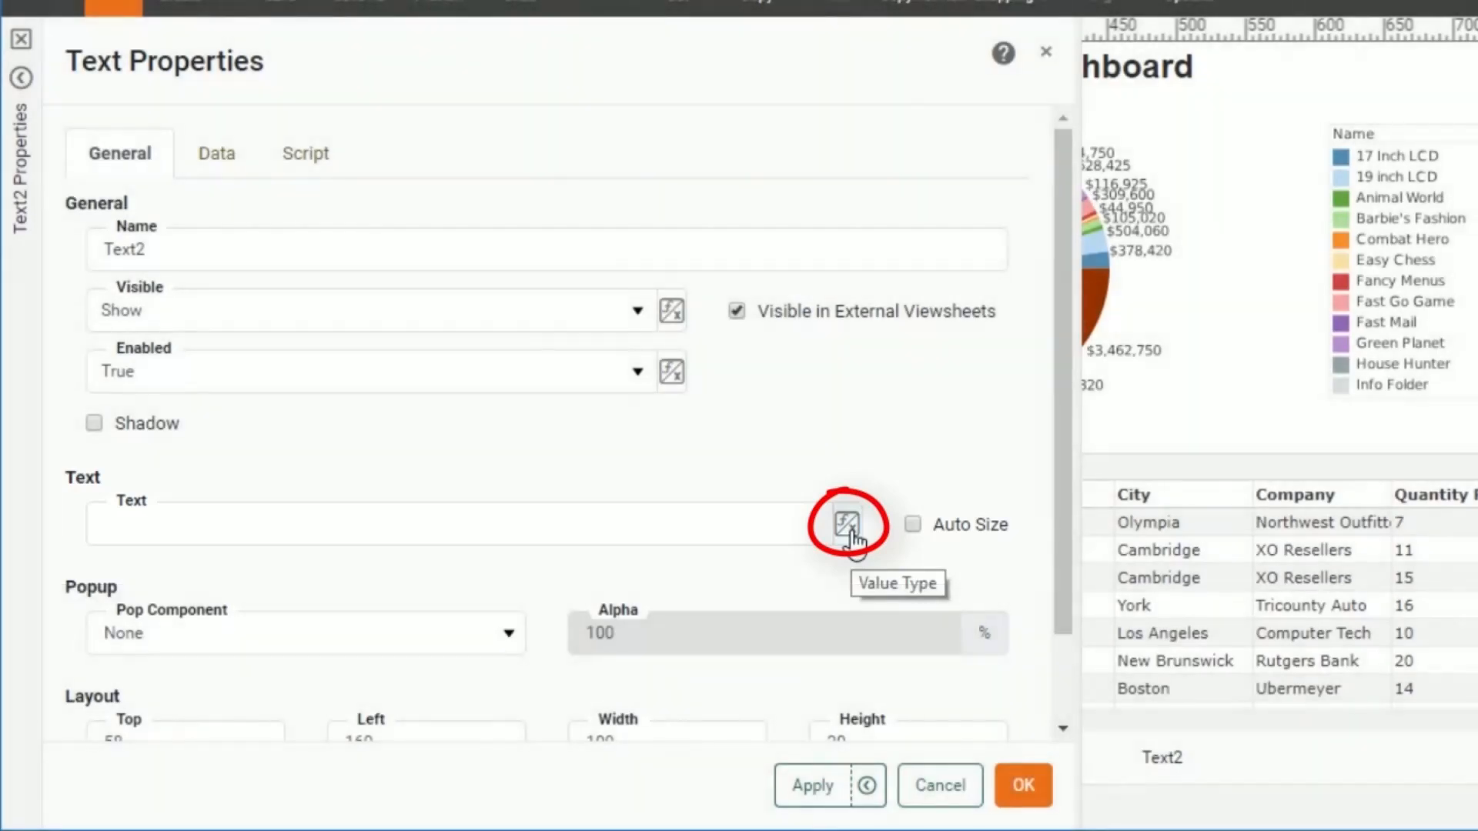
click(848, 525)
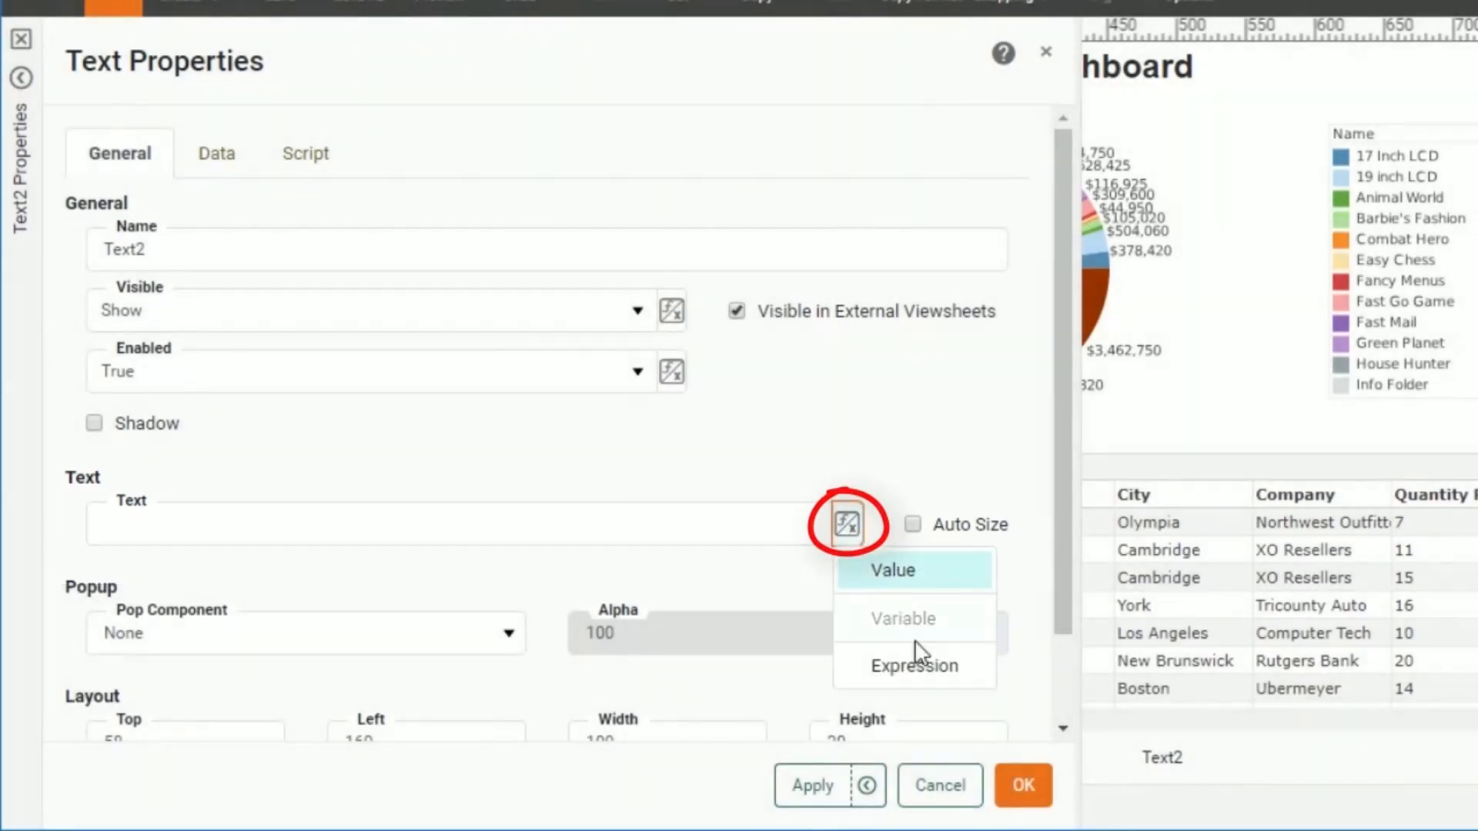
click(935, 682)
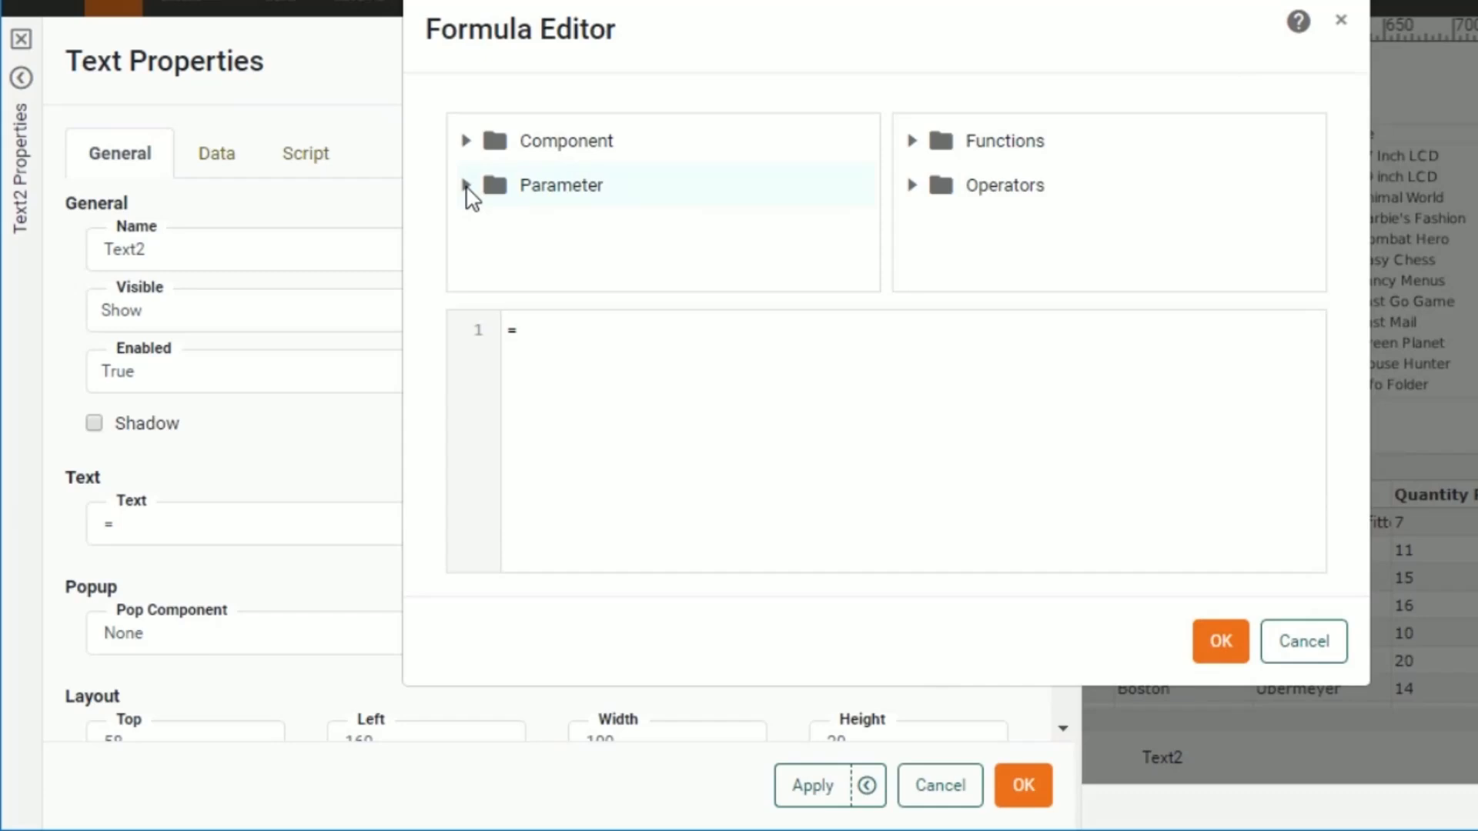
click(467, 185)
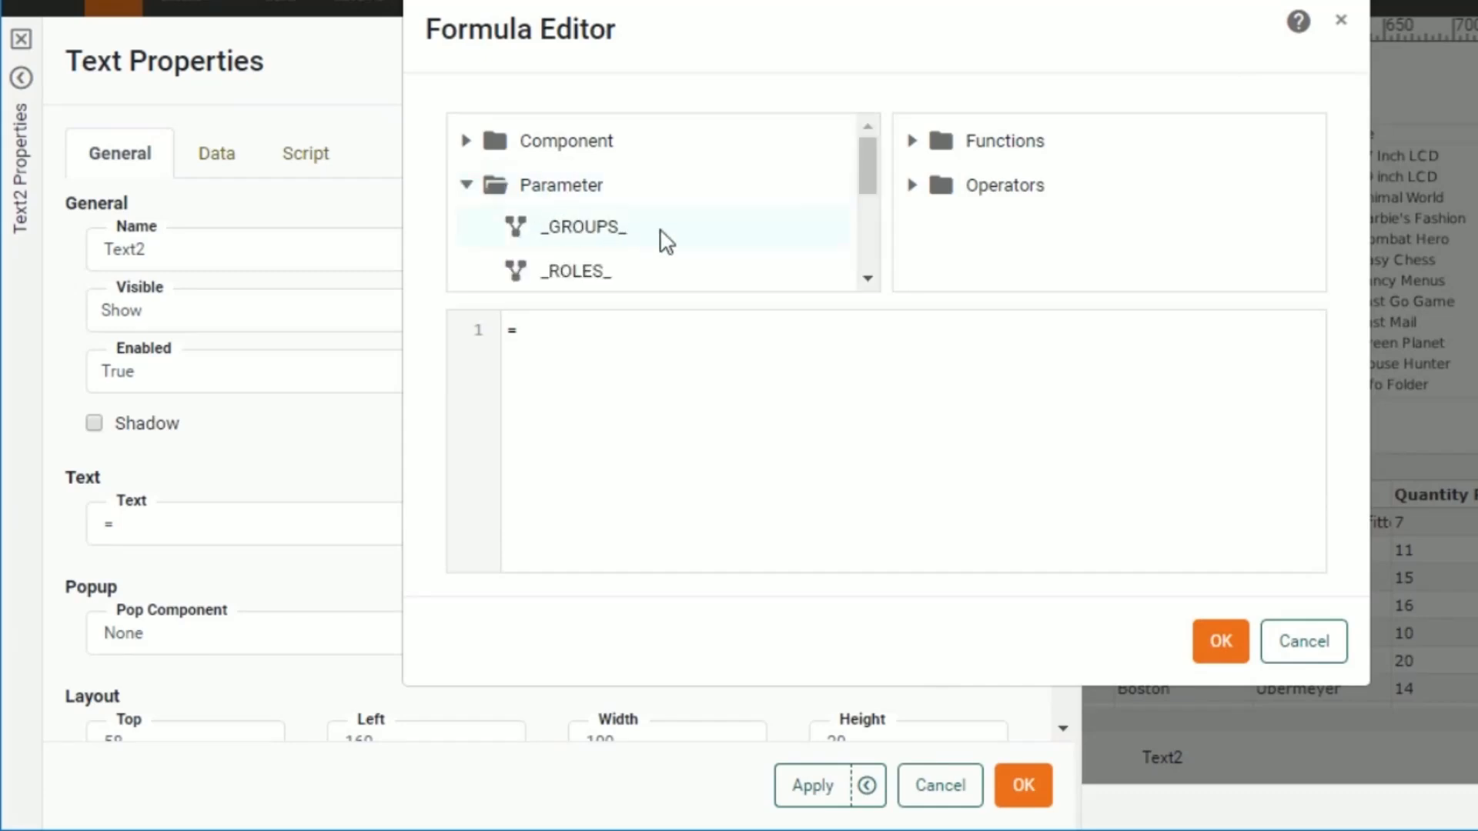
scroll(670, 231, down, 3)
scroll(675, 224, down, 1)
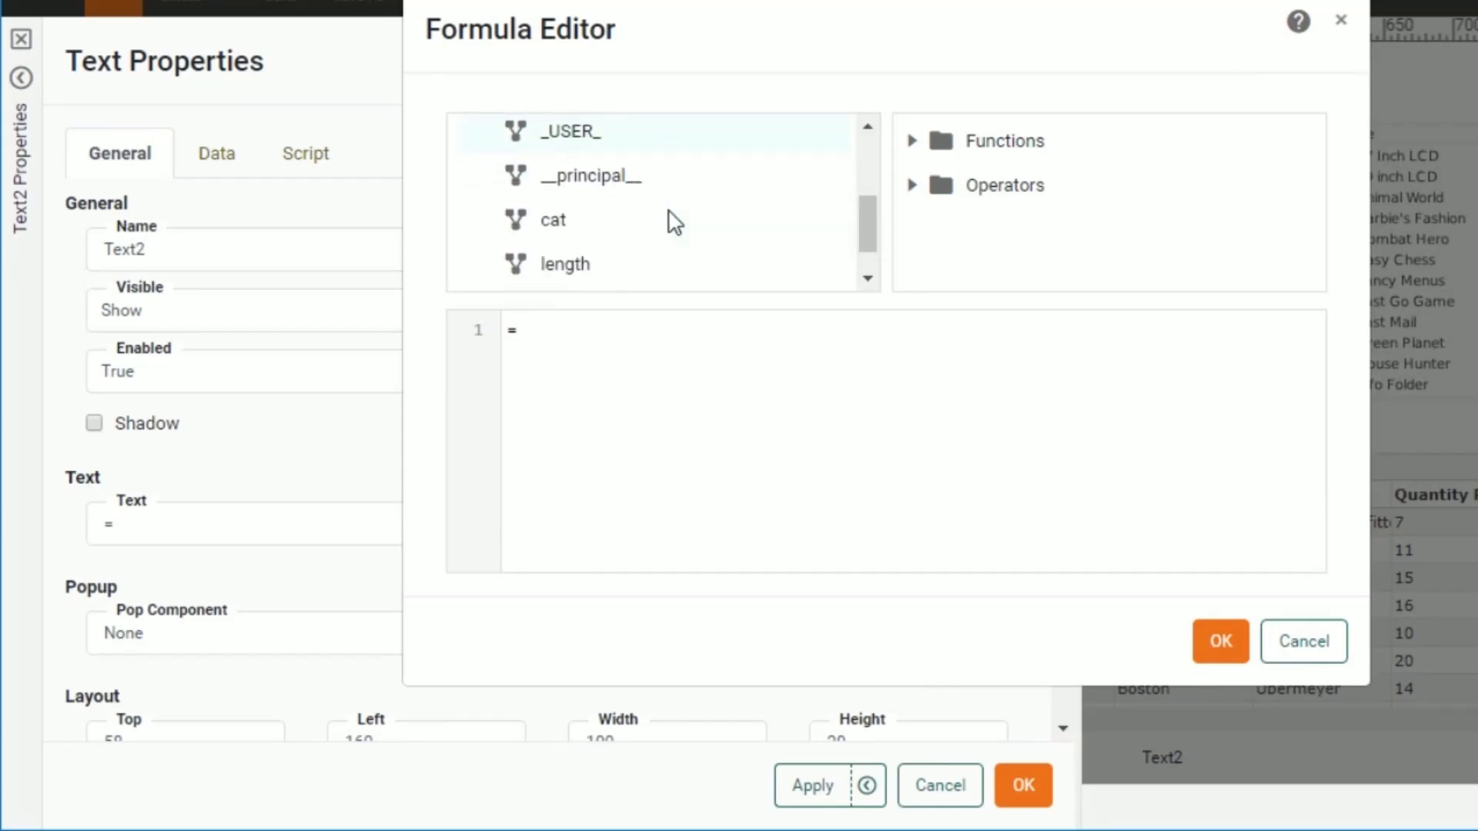
double_click(595, 231)
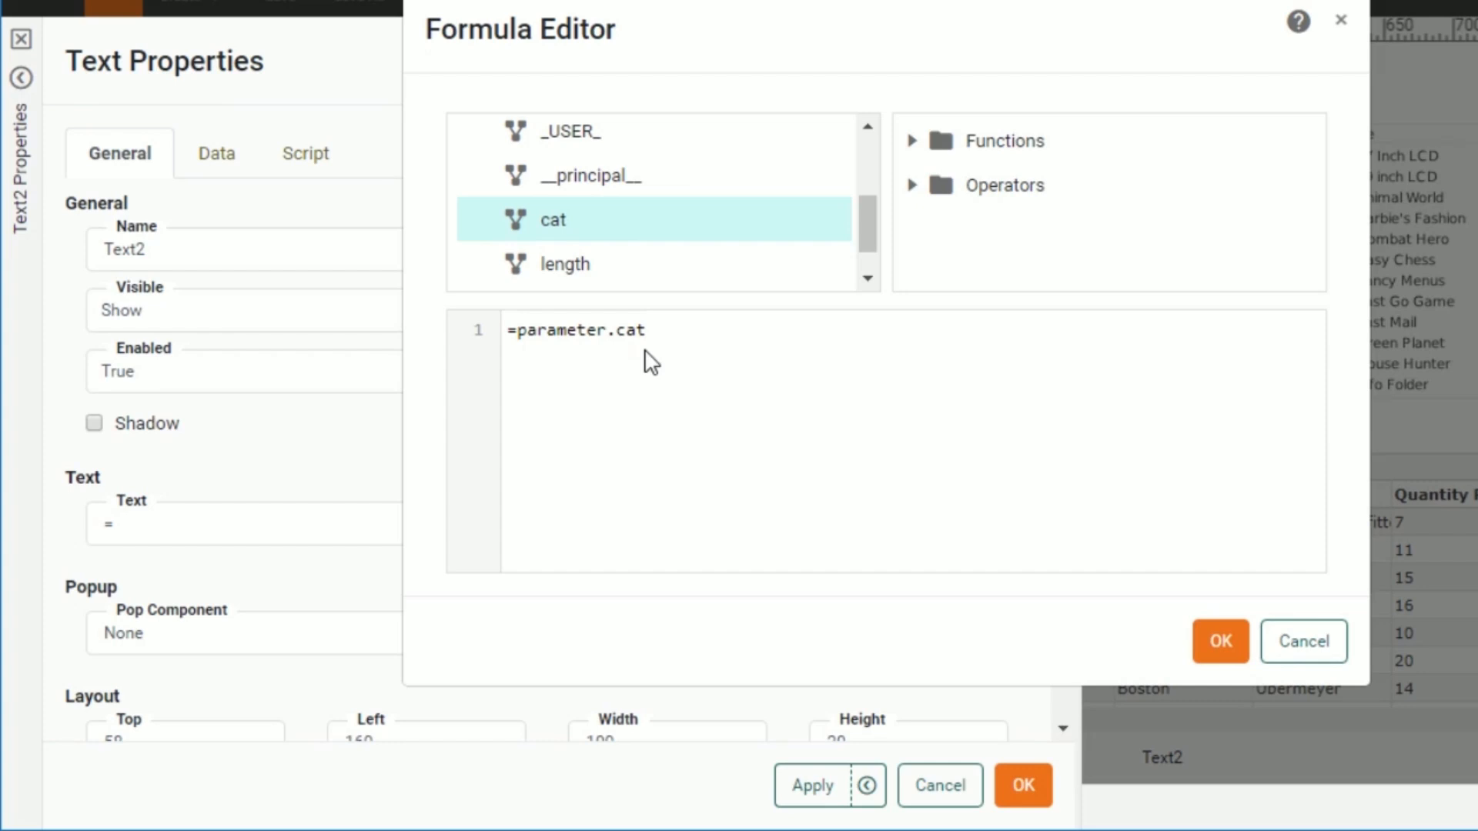
click(1221, 647)
click(1023, 786)
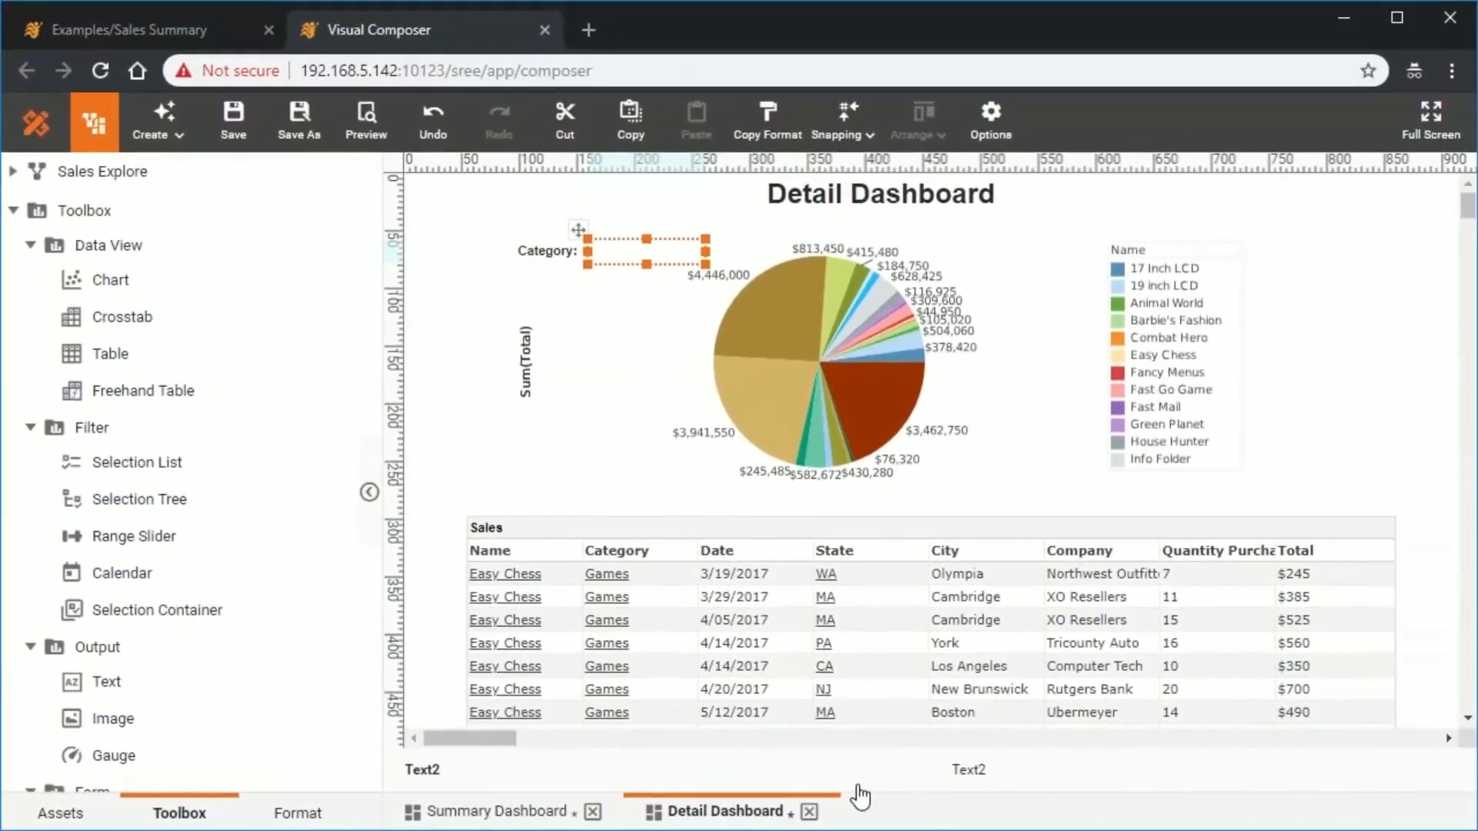
Step: Save both the Detail Dashboard and the Summary Dashboard
click(231, 123)
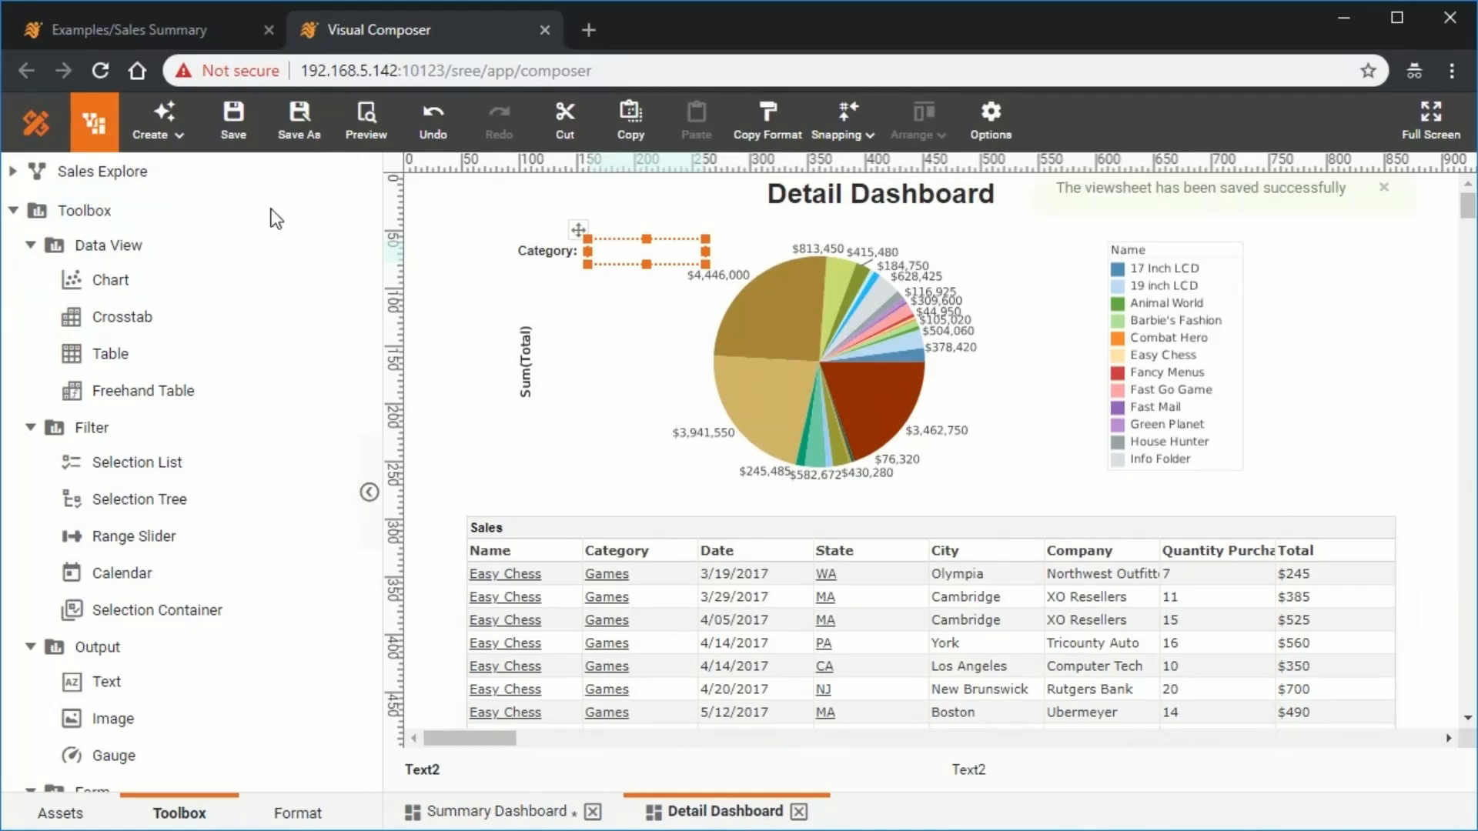
click(521, 815)
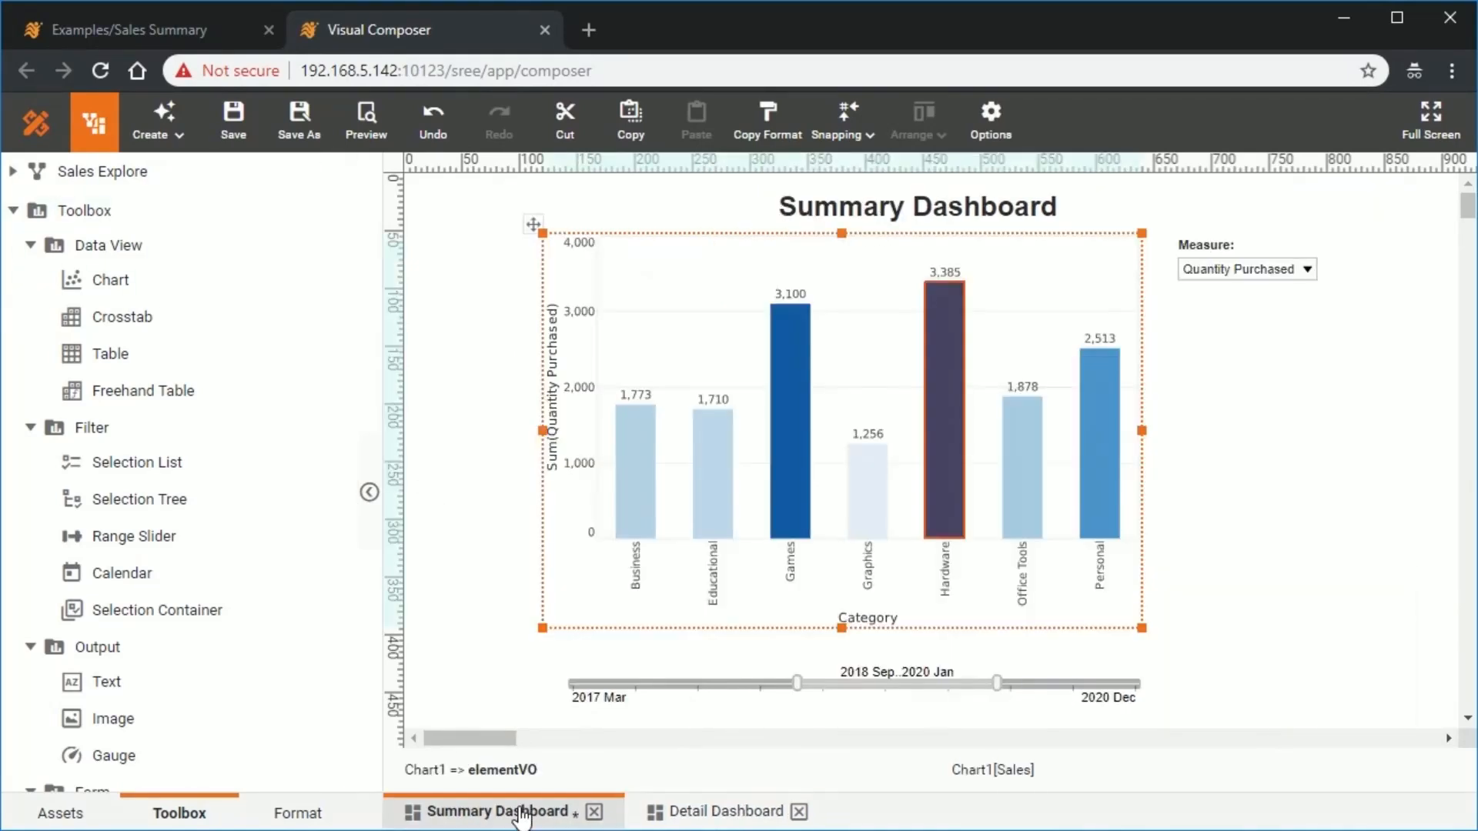
click(235, 141)
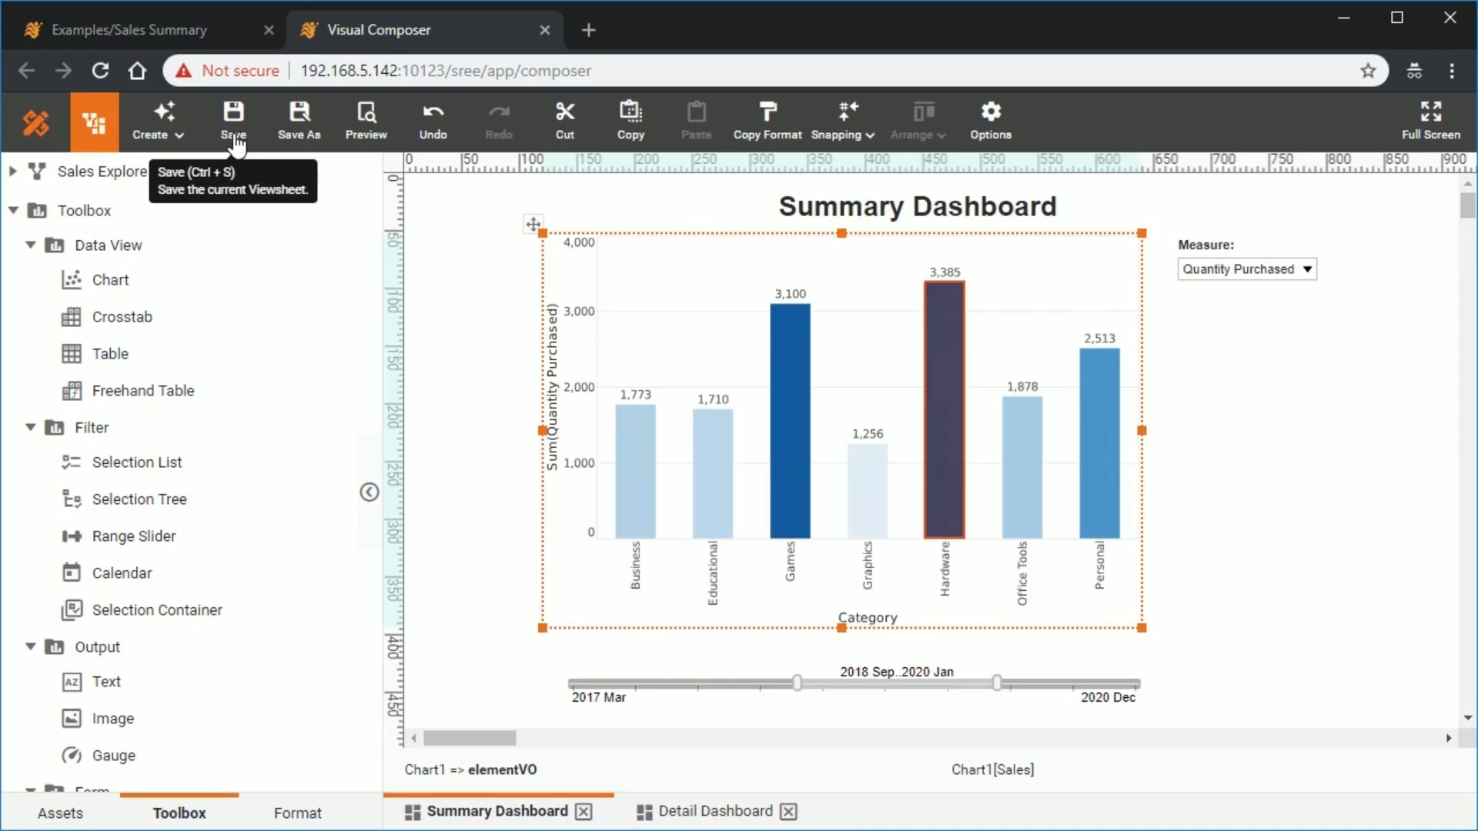
Step: Preview the Summary Dashboard and check the hyperlink tooltip on the Games bar
click(368, 137)
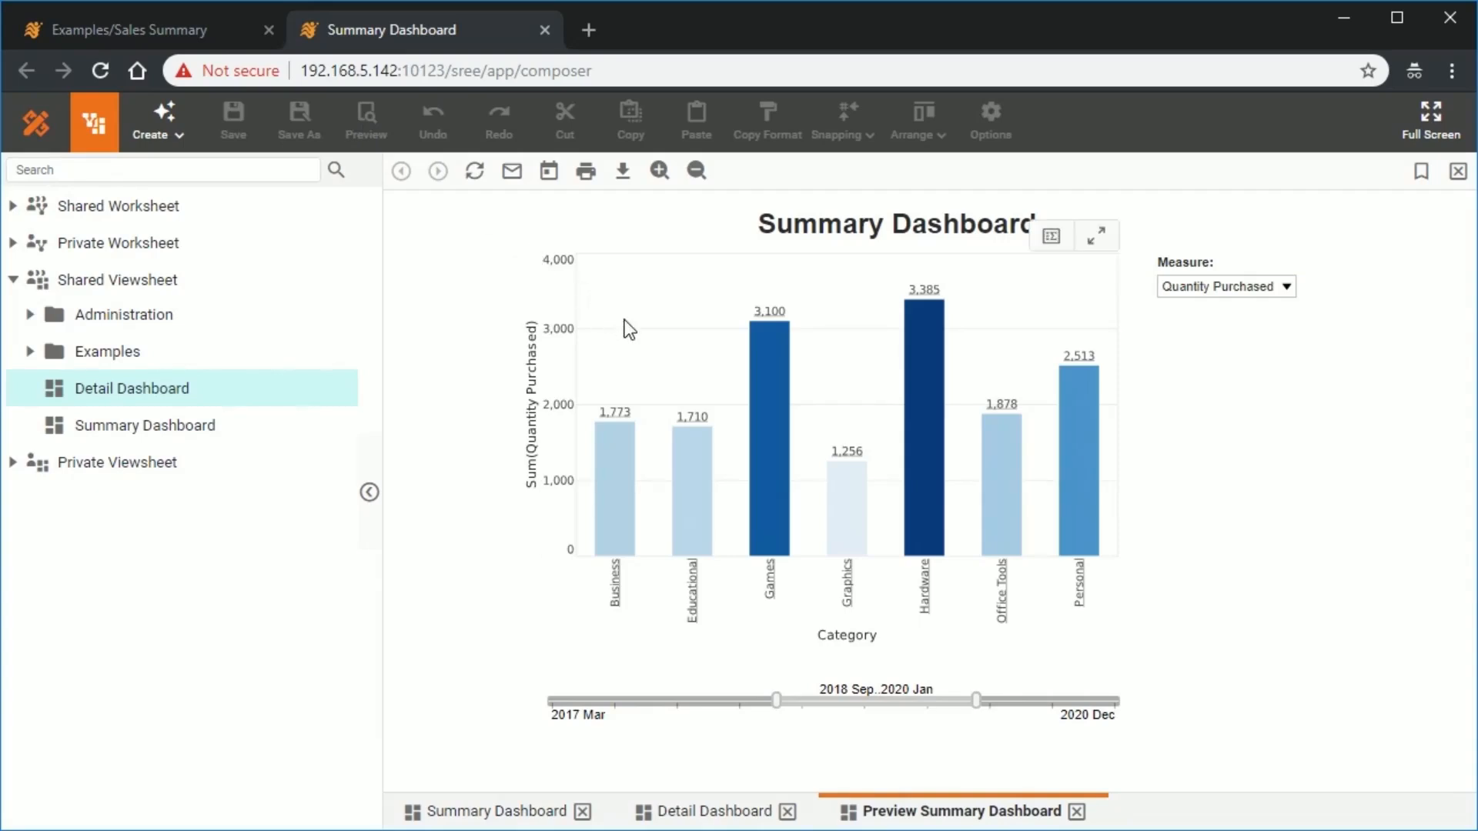
mouse_move(776, 443)
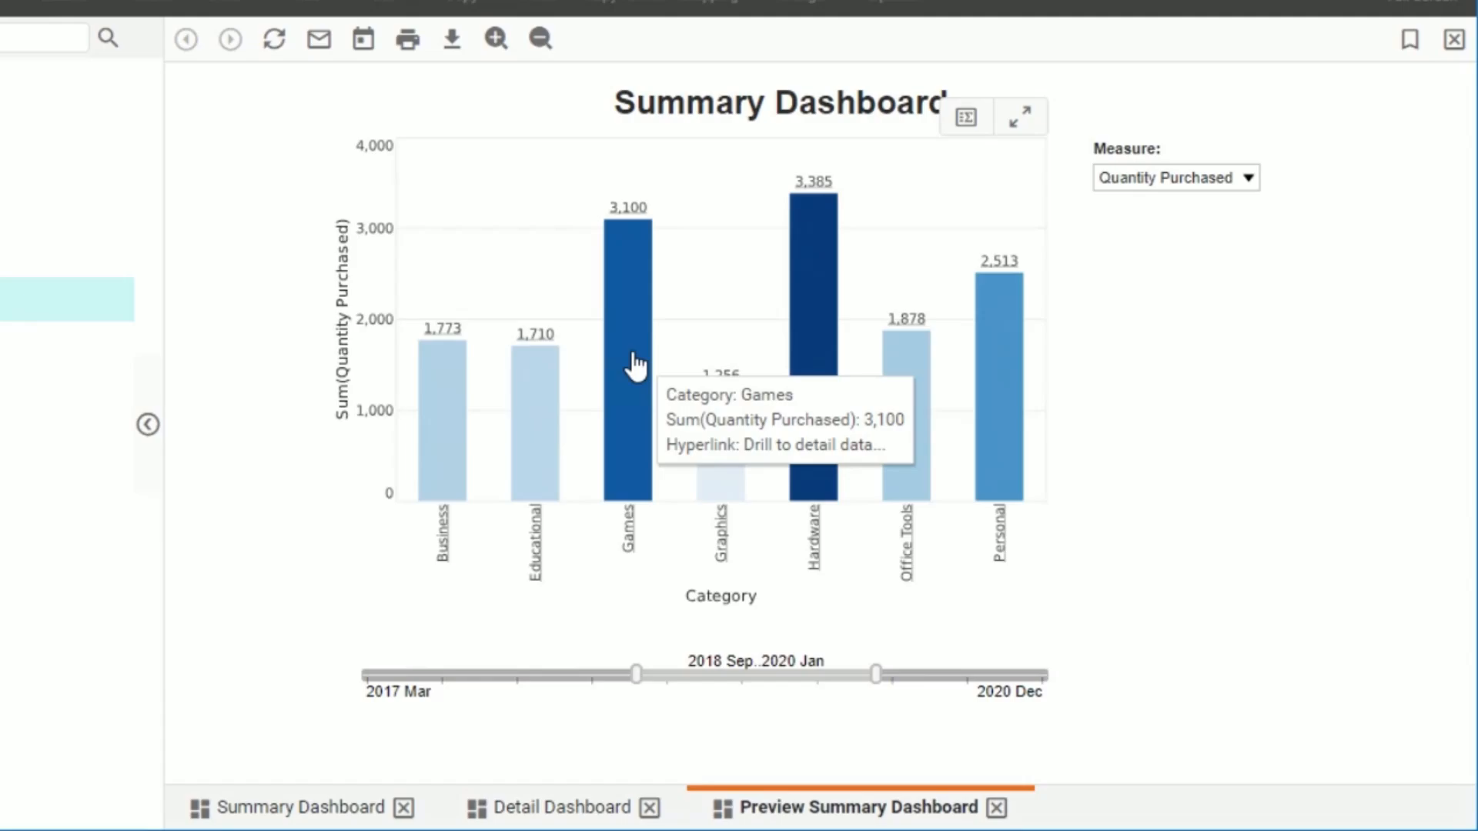
Step: Drill down from the Games bar to the Detail Dashboard and check the Category values in the Sales table
click(635, 365)
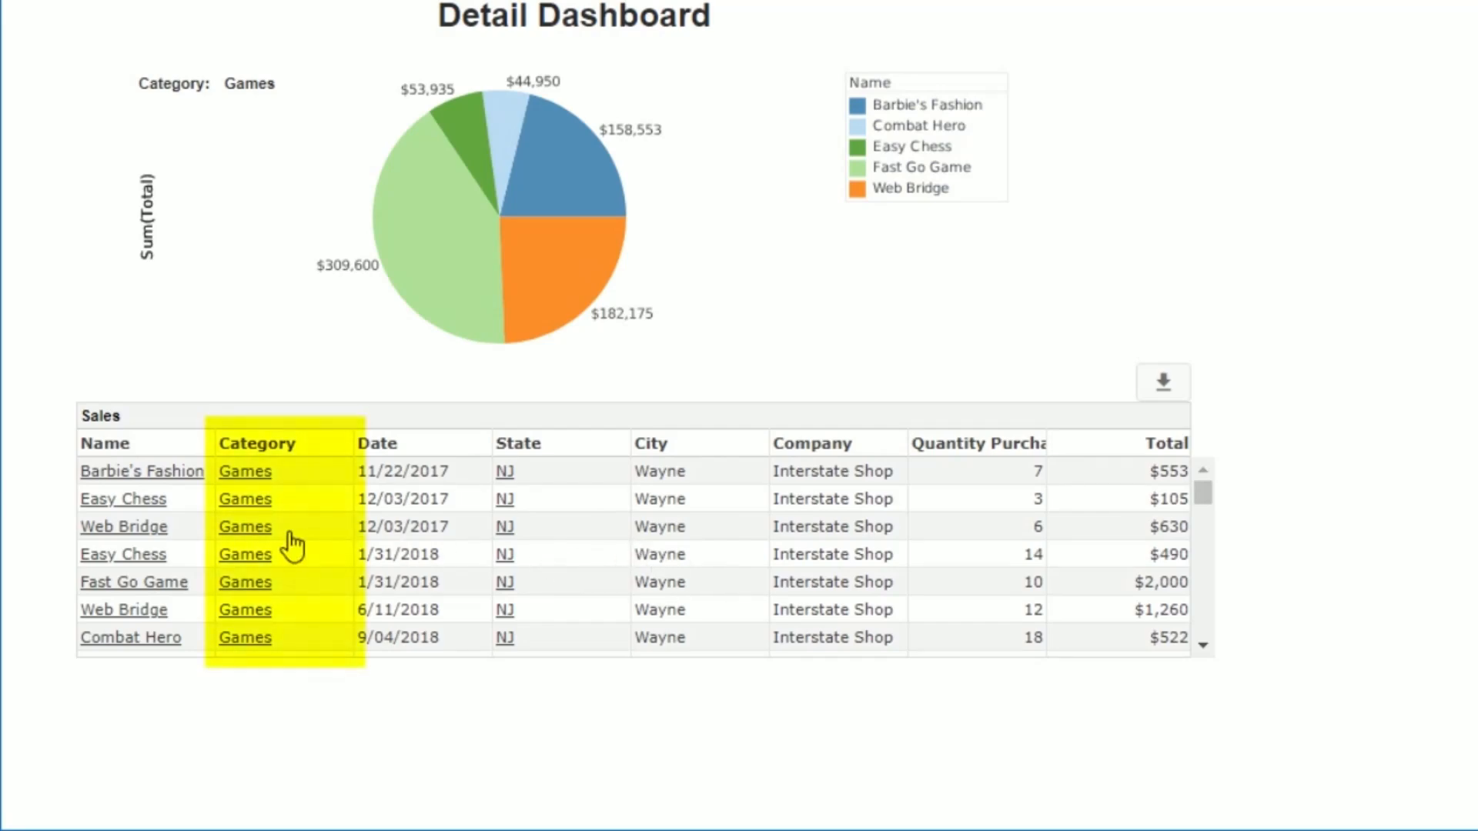
scroll(308, 531, down, 10)
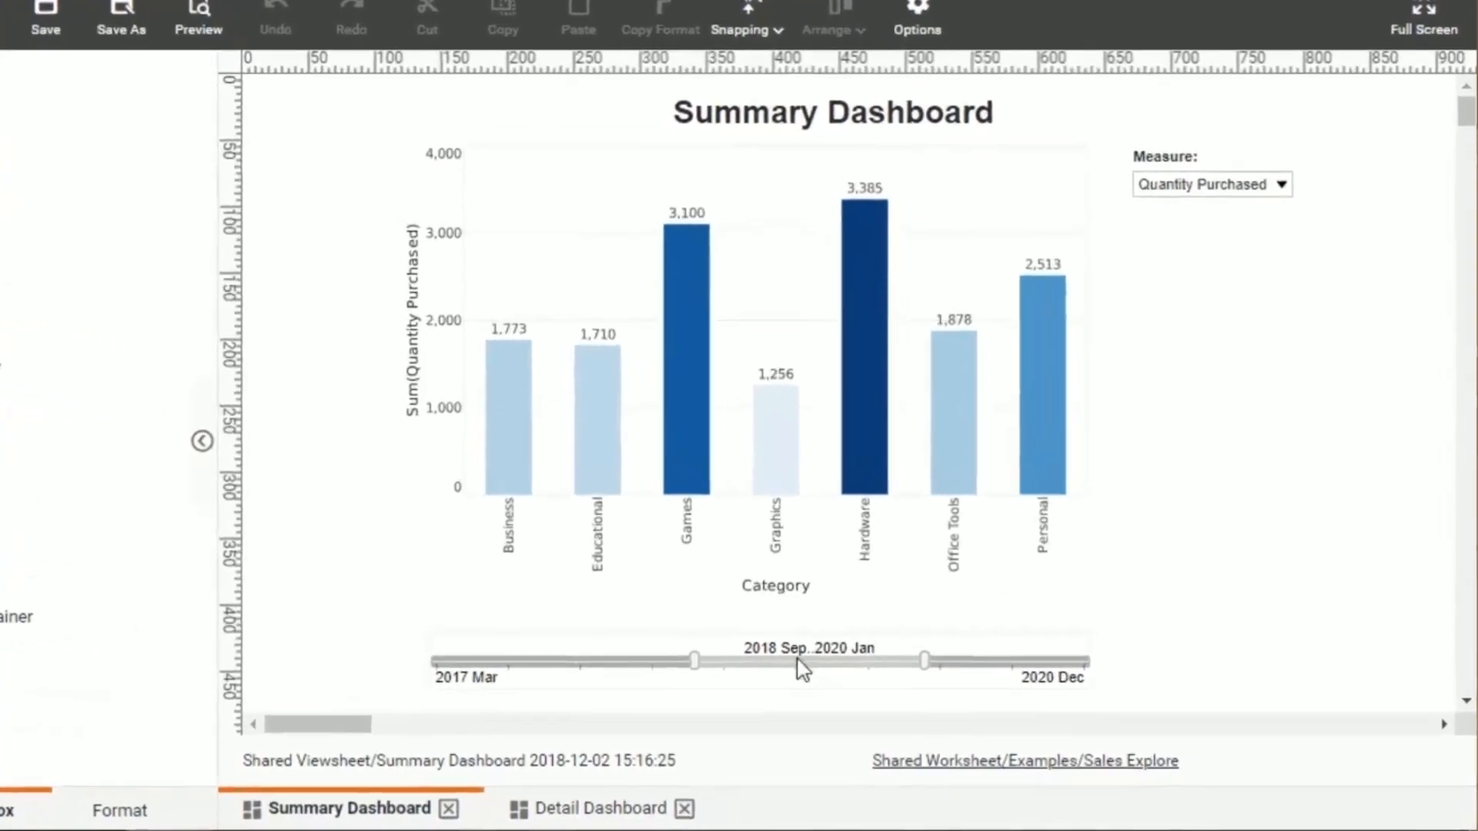
Step: Narrow the Summary Dashboard's date range slider to 2017 Mar through 2017 Jul
drag(892, 692, 849, 693)
drag(724, 678, 606, 681)
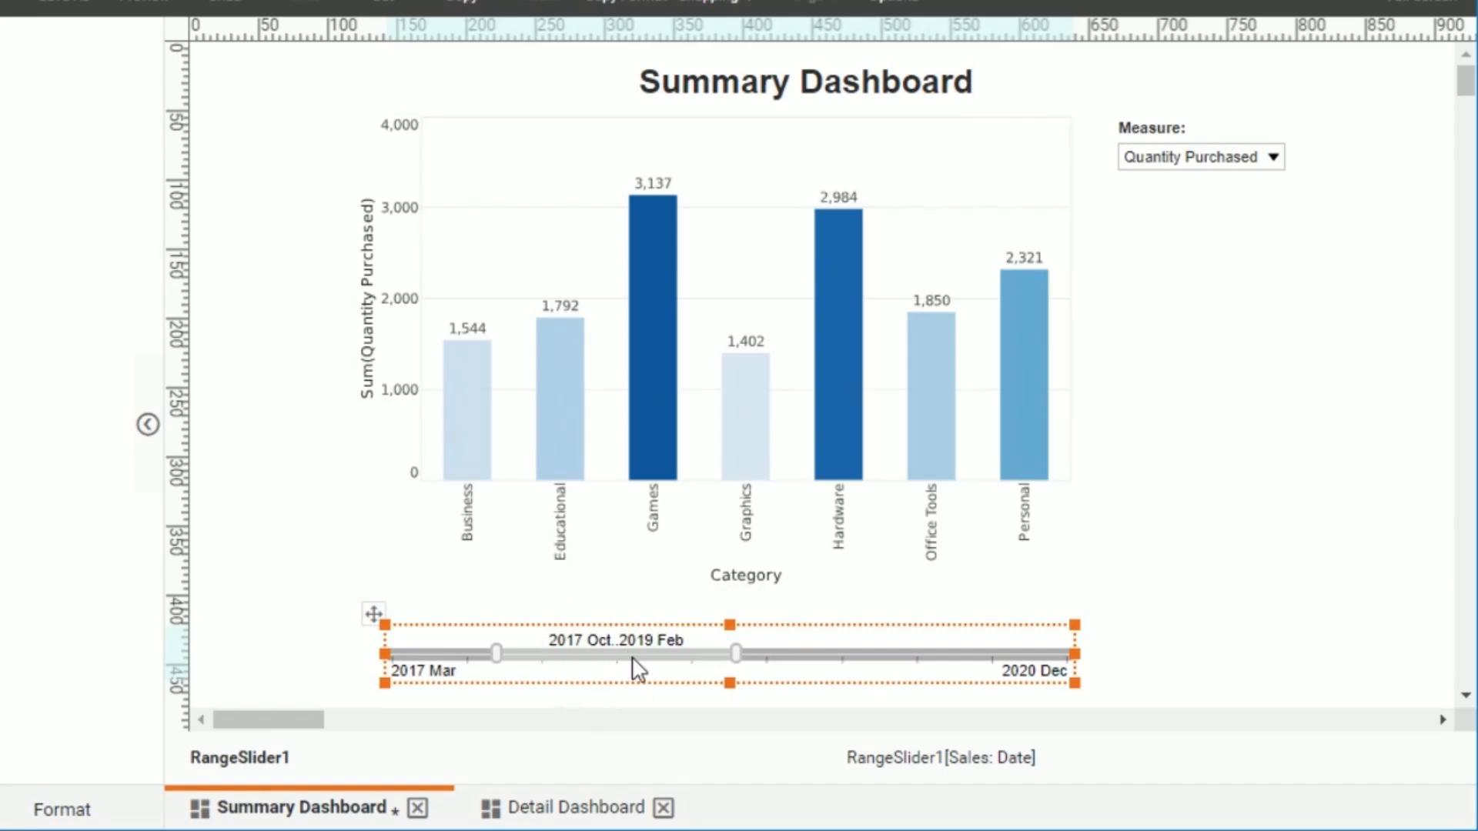
drag(627, 664, 520, 664)
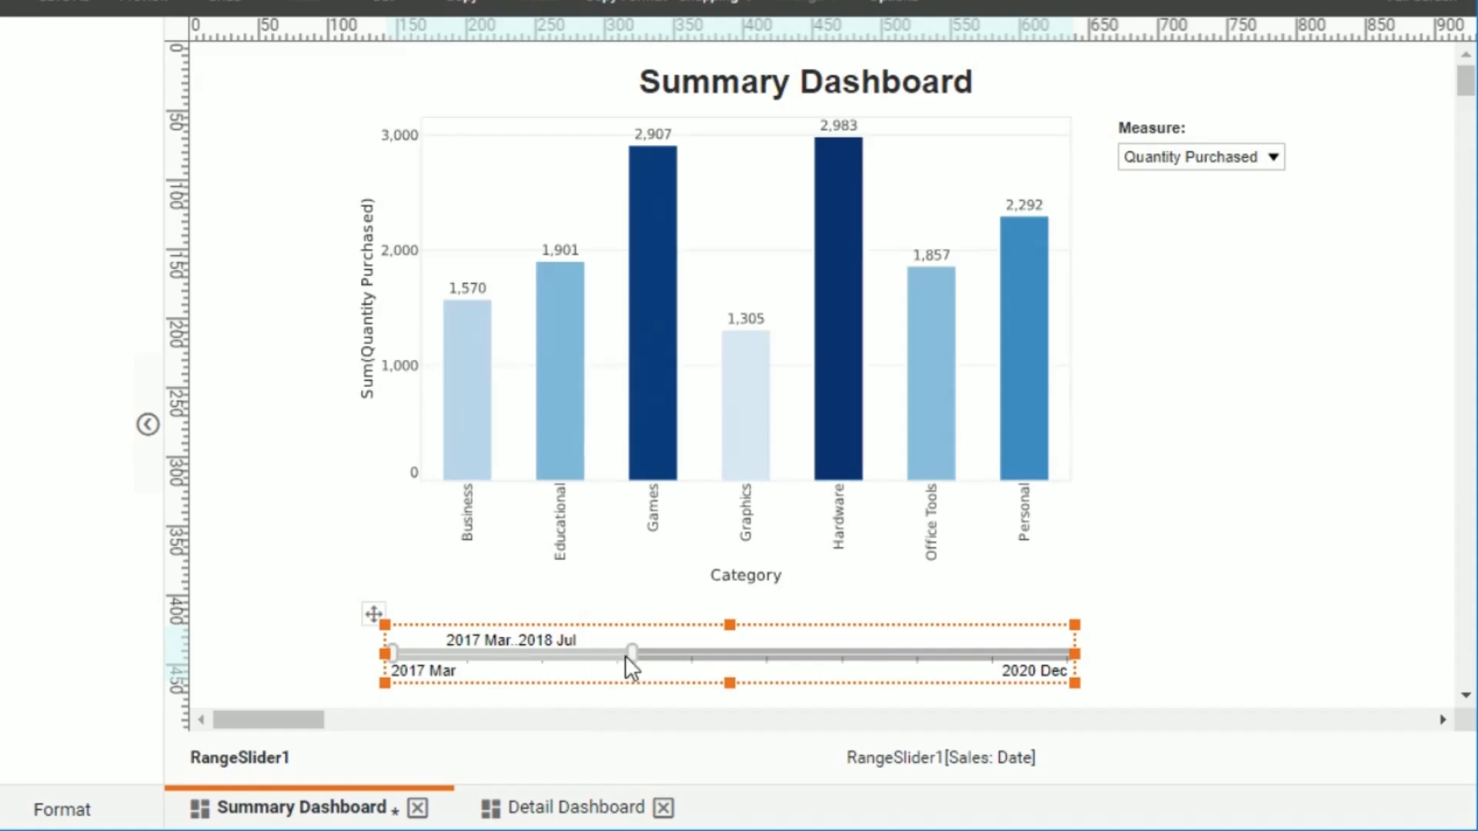
drag(623, 664, 454, 663)
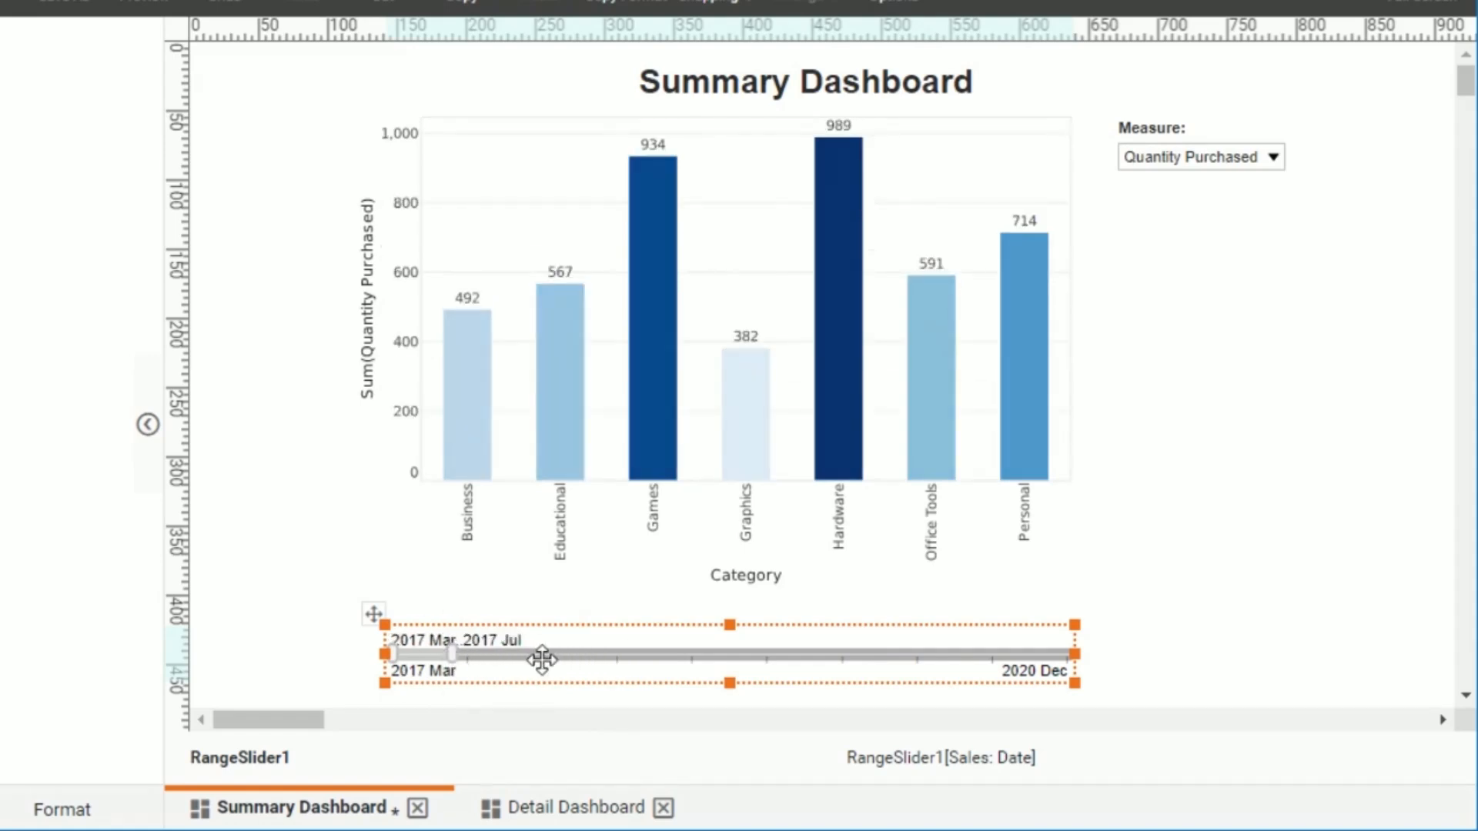
Step: Switch the Summary Dashboard chart's measure to Total
mouse_move(835, 365)
click(1170, 162)
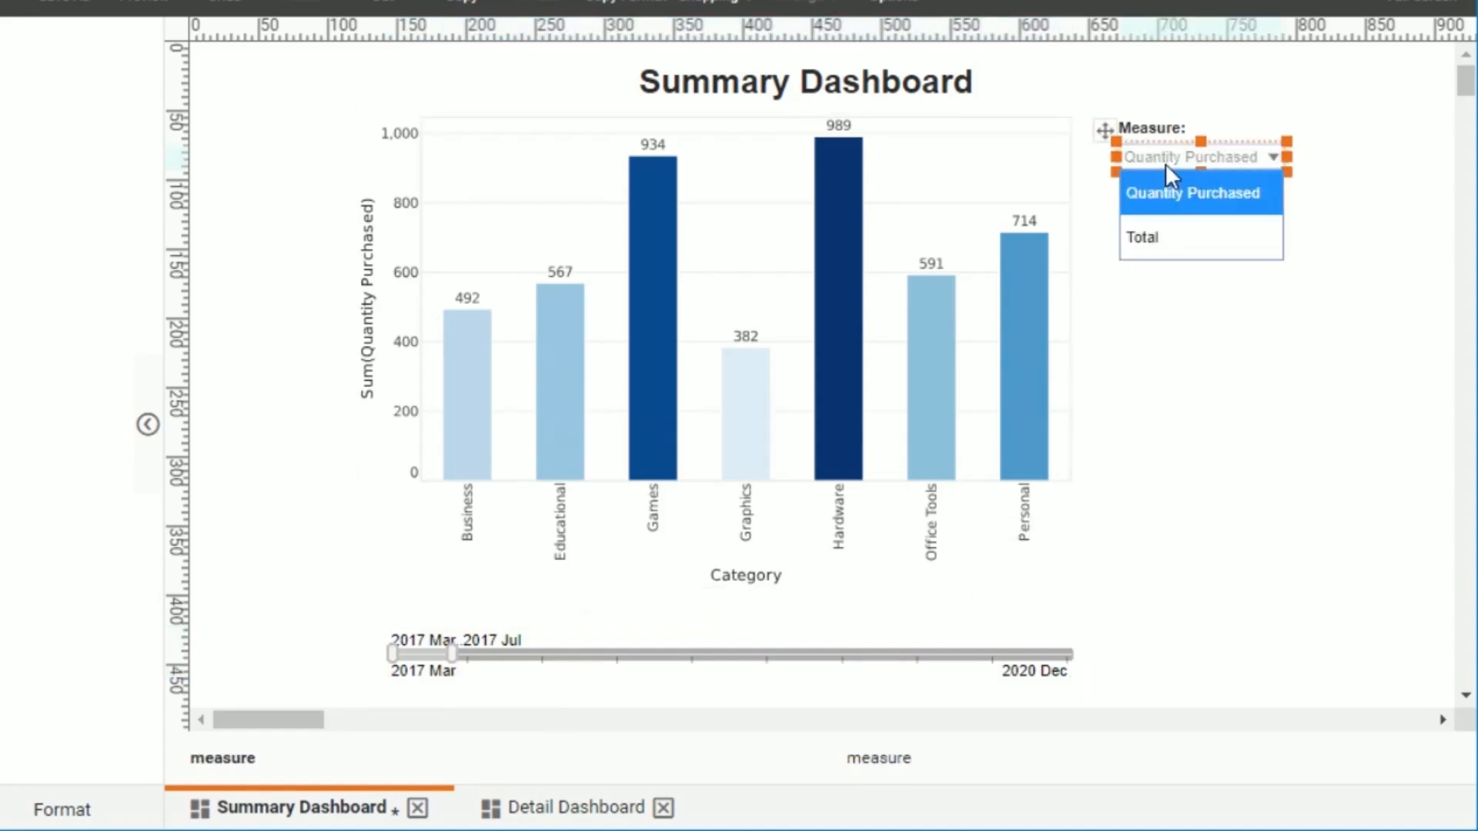
click(1161, 236)
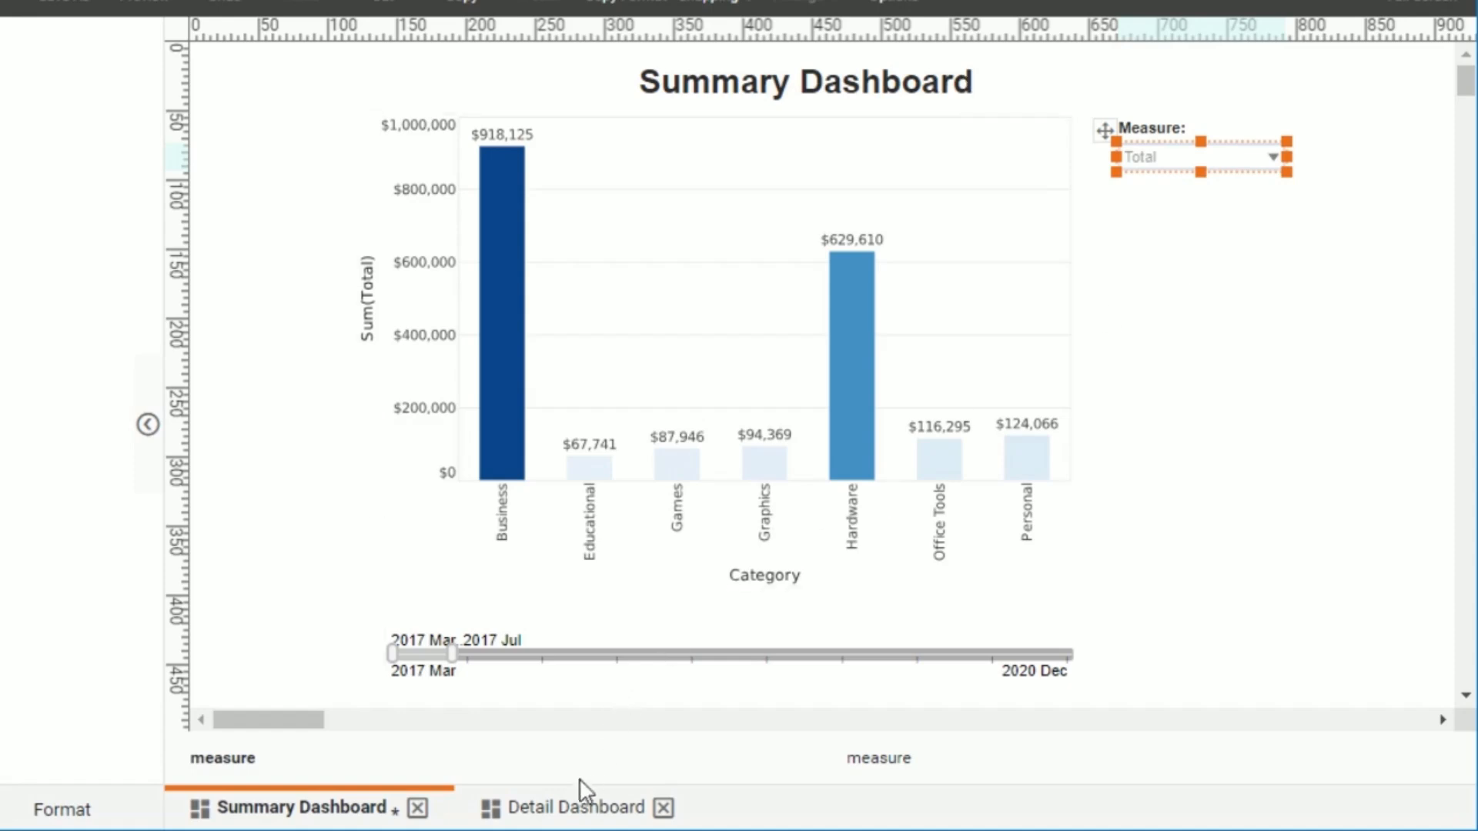
Step: Add a range slider for the Sales Date field below the Sales table on the Detail Dashboard
click(579, 808)
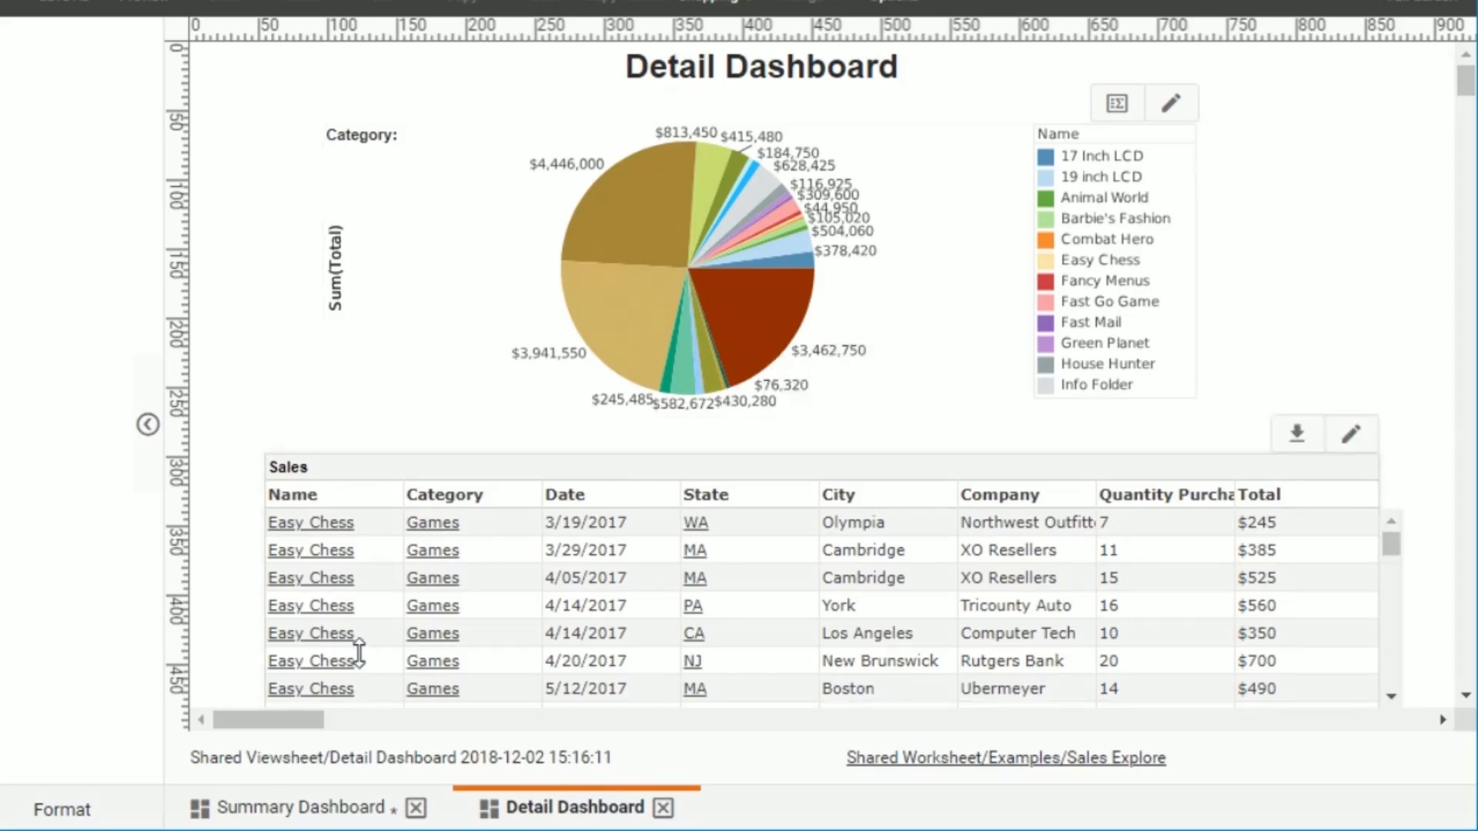
click(285, 808)
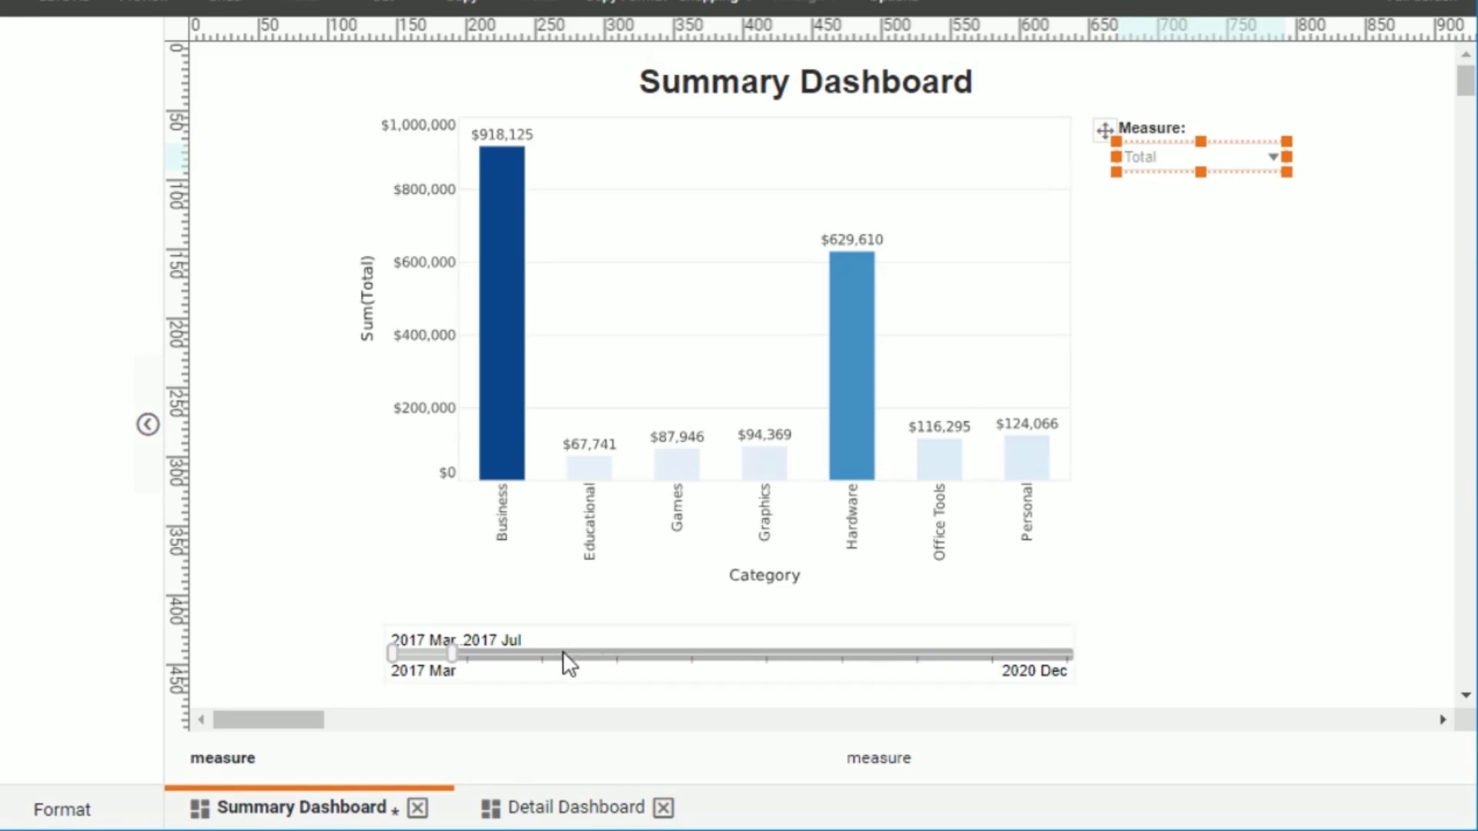
click(556, 822)
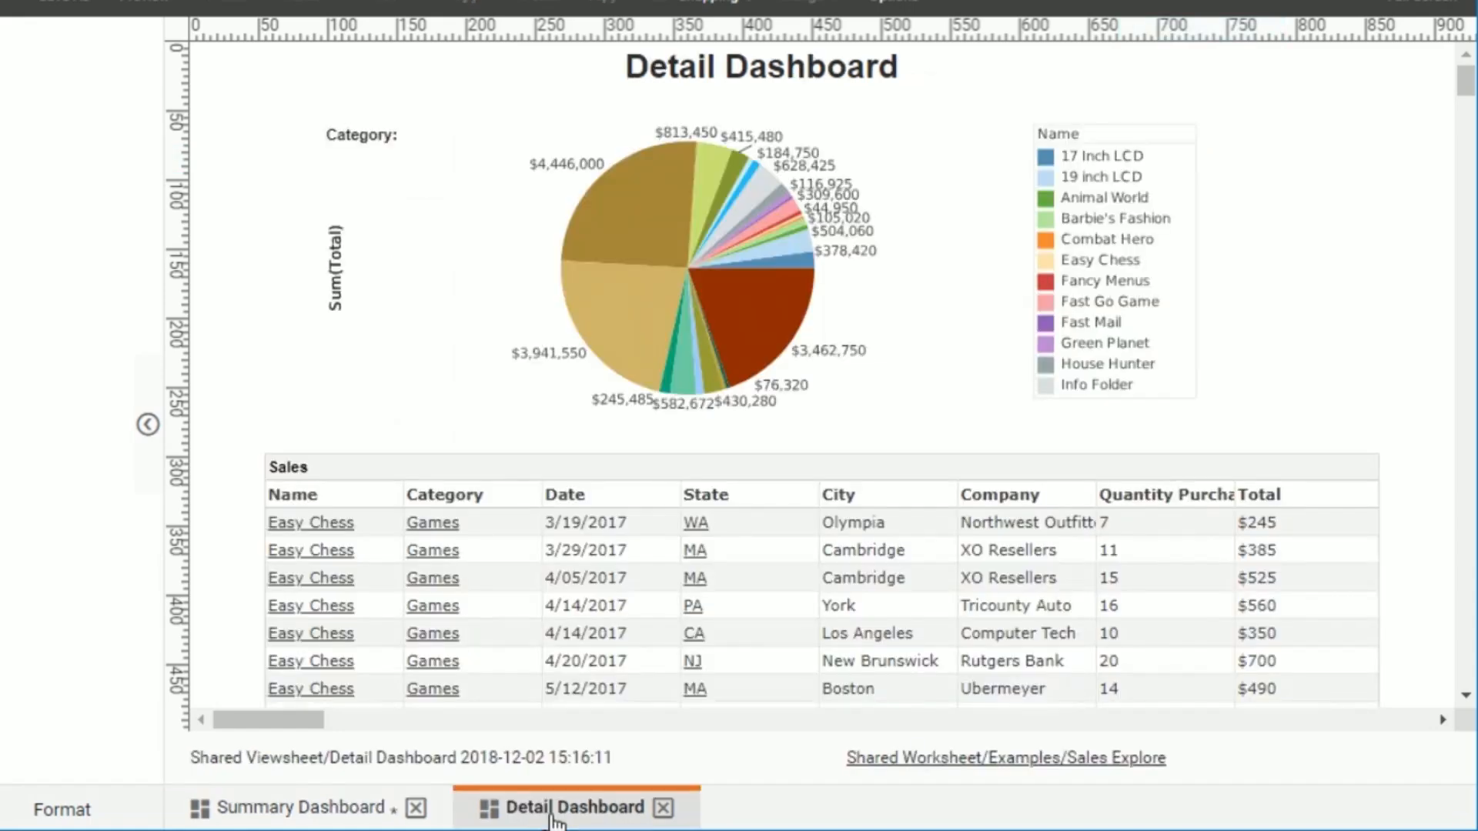
scroll(1376, 208, down, 1)
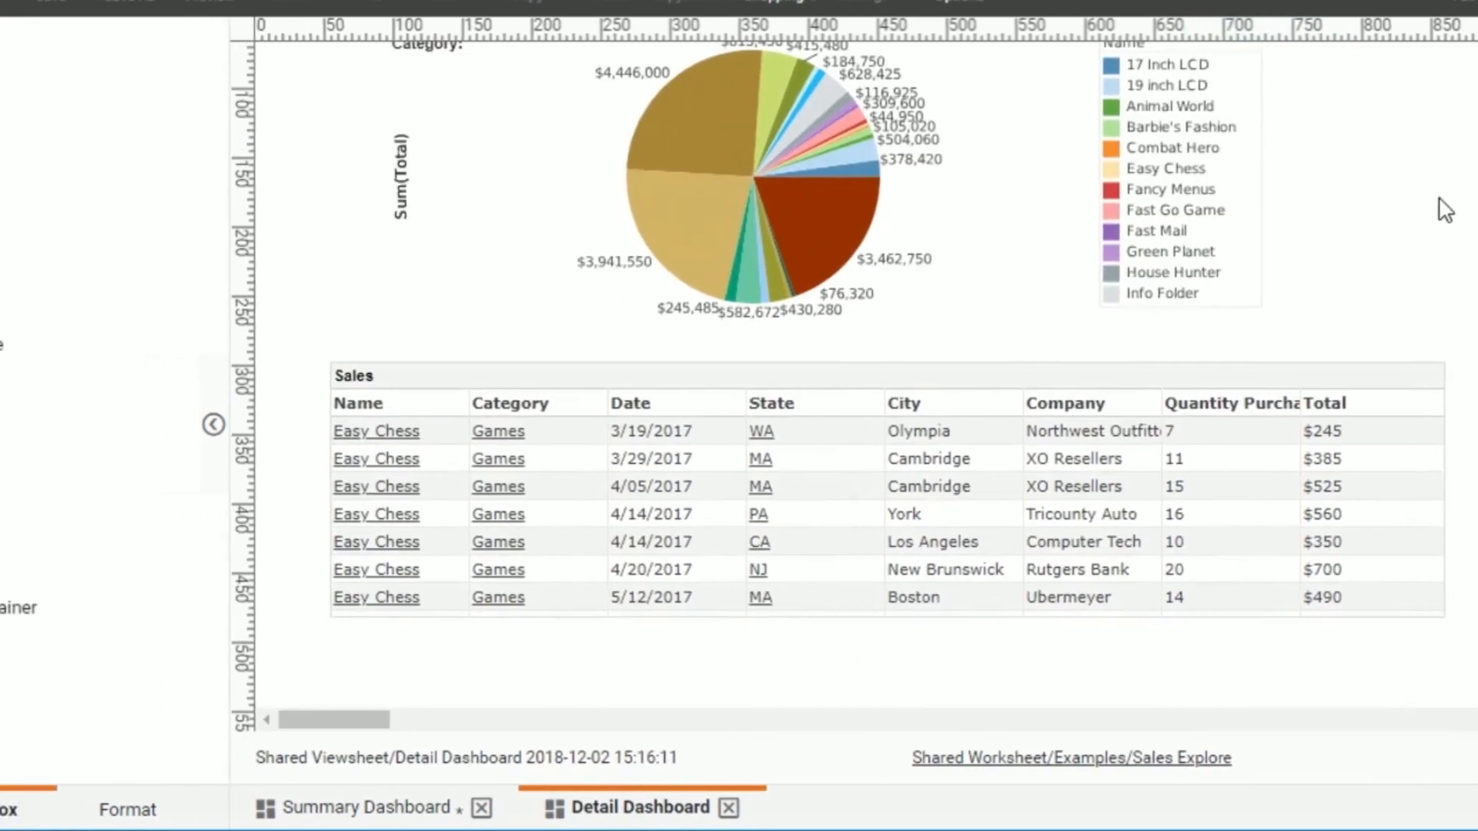
scroll(1176, 208, down, 1)
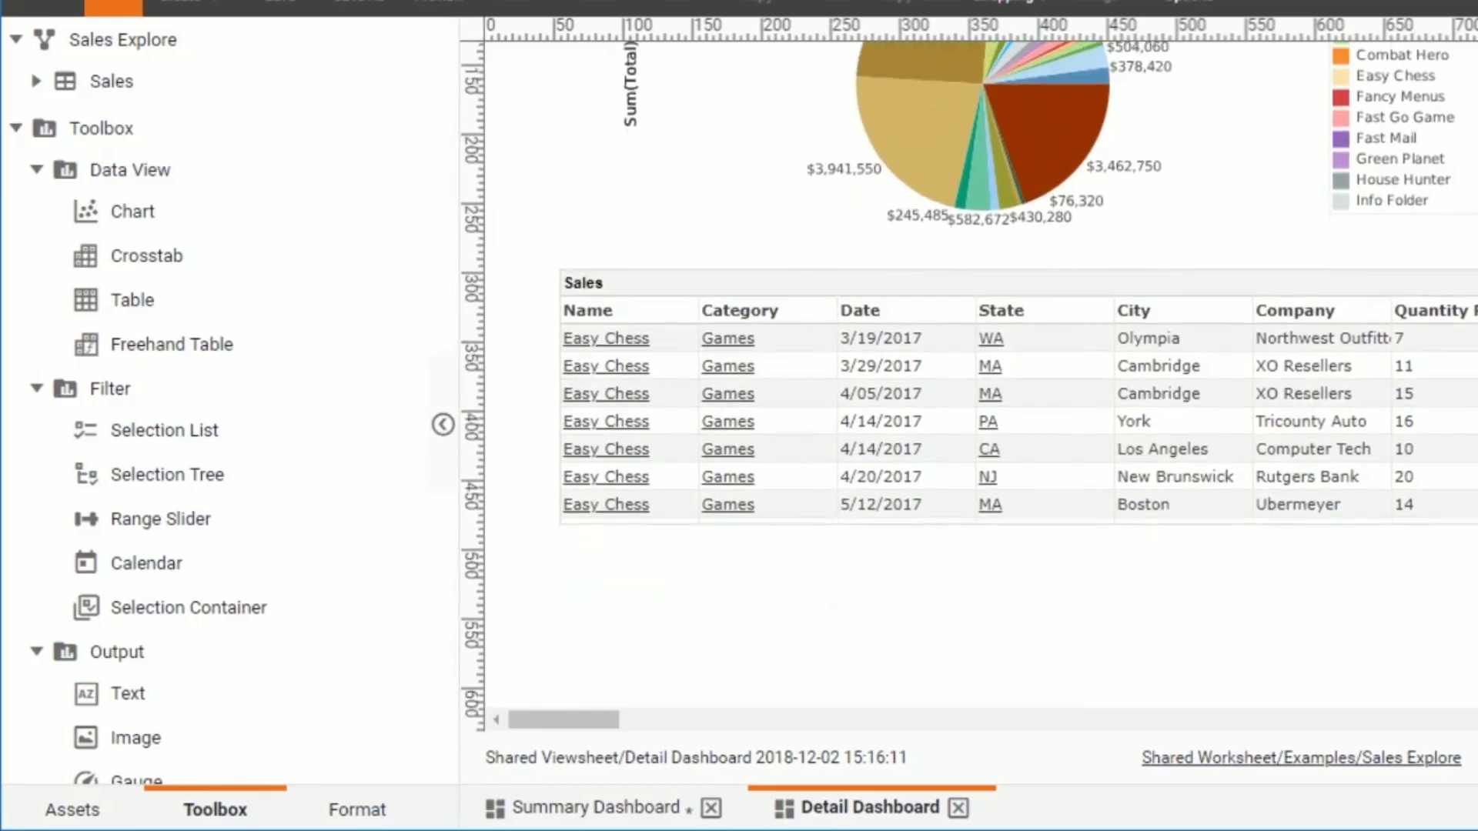
click(35, 80)
drag(164, 264, 690, 574)
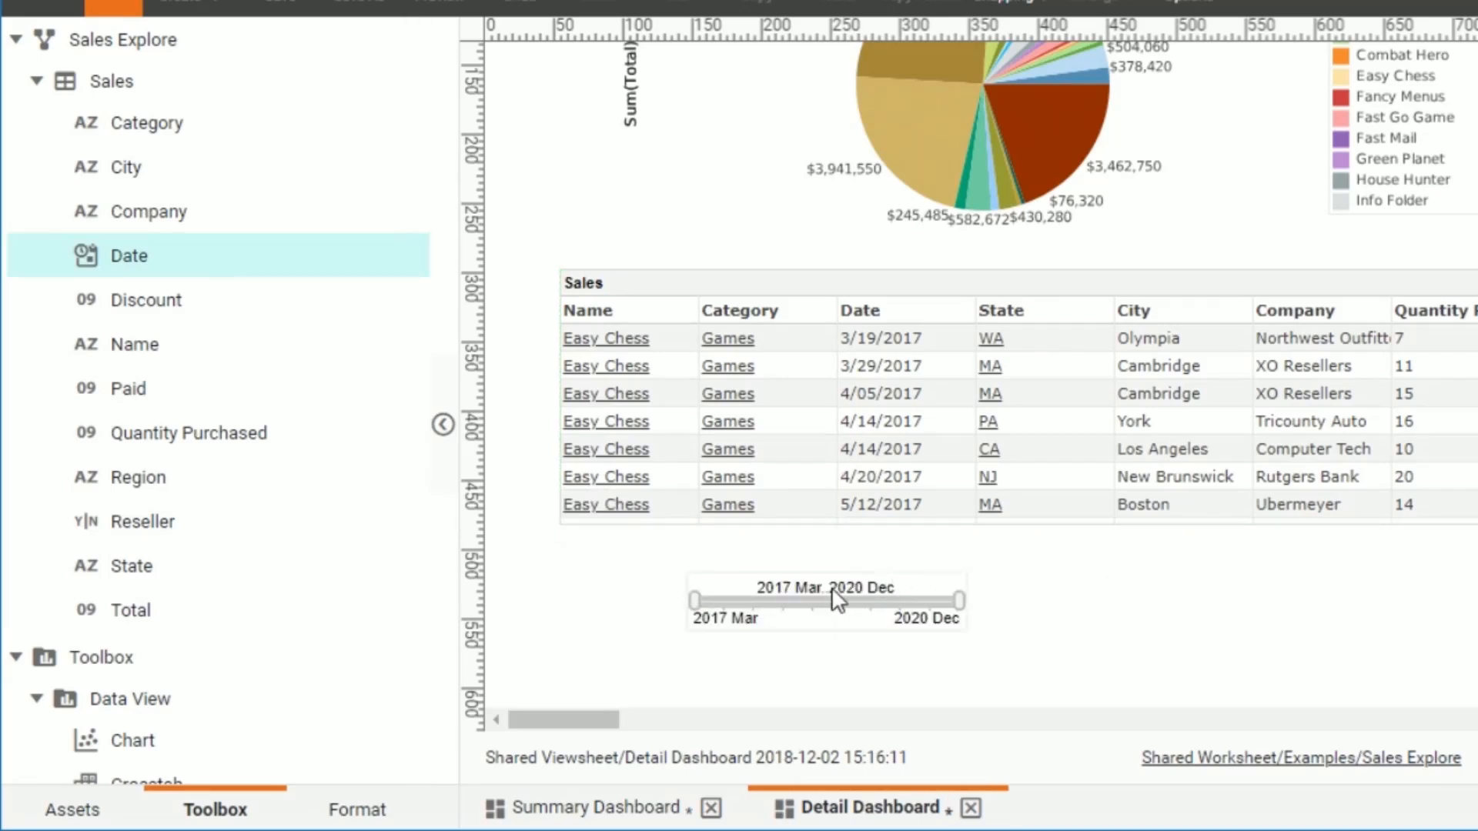
Step: Rename the Detail Dashboard's new range slider as detailSlider
right_click(833, 613)
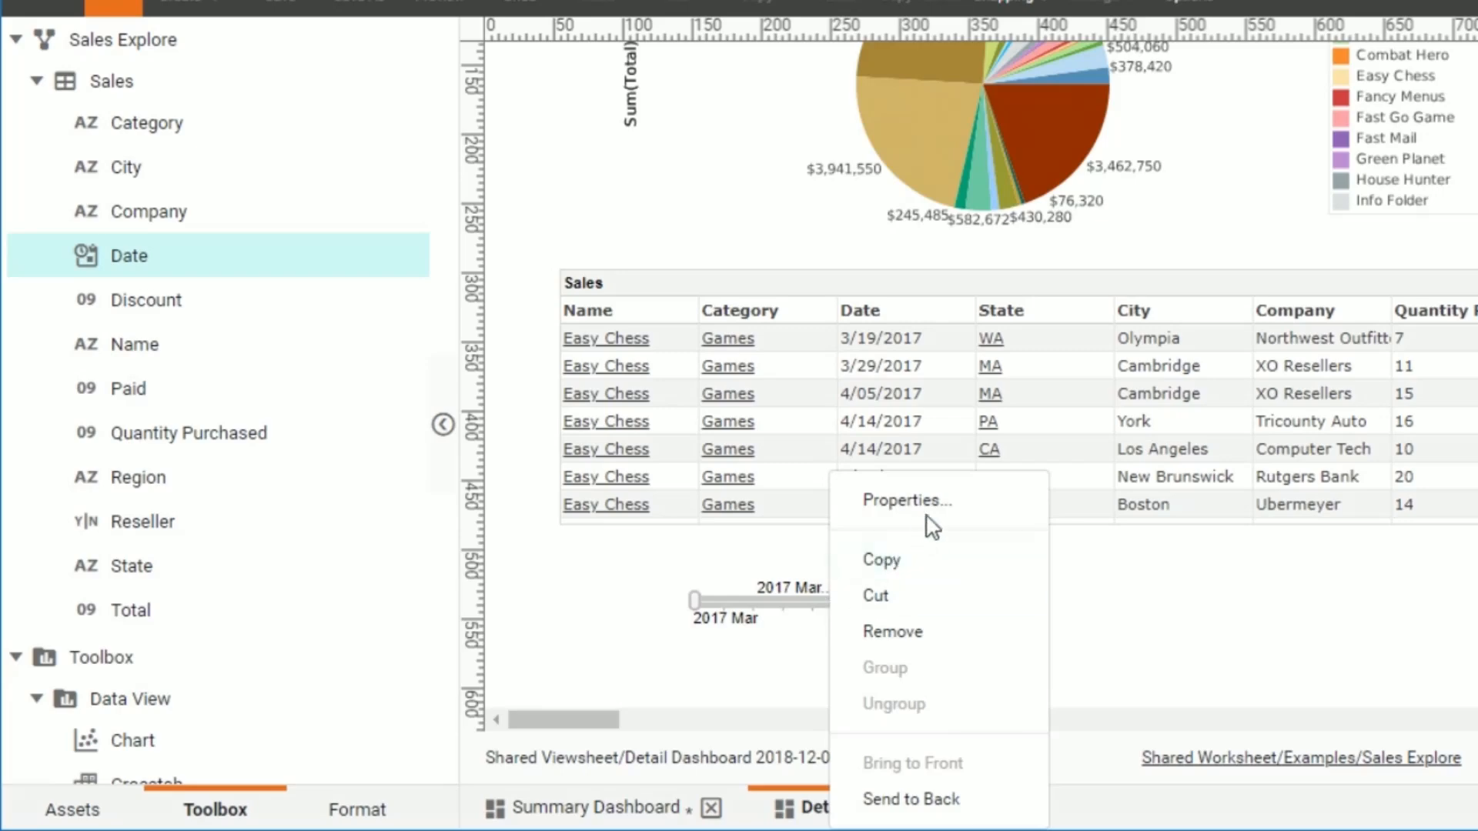
click(953, 503)
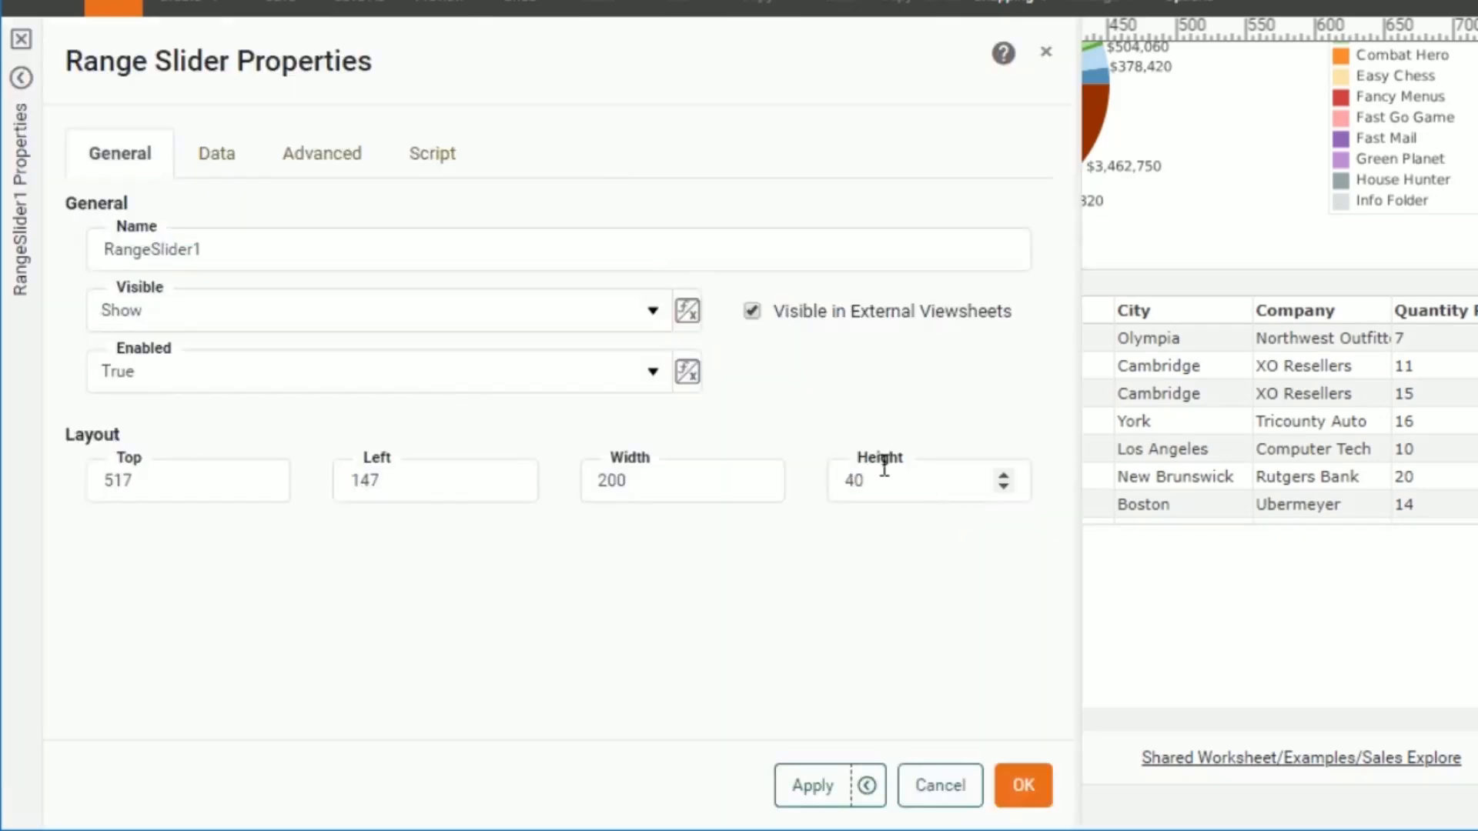
double_click(144, 252)
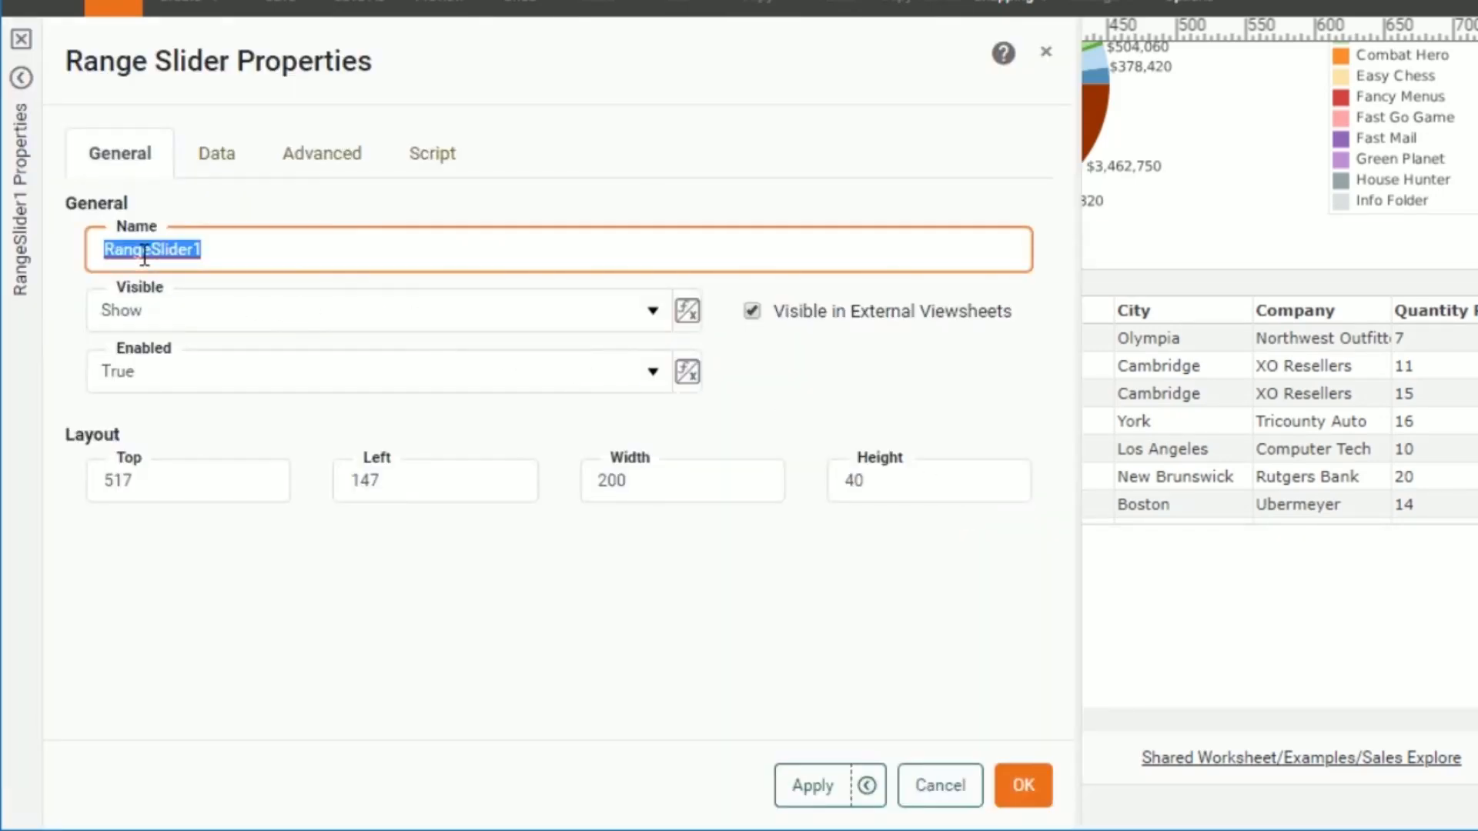
text(detailslider)
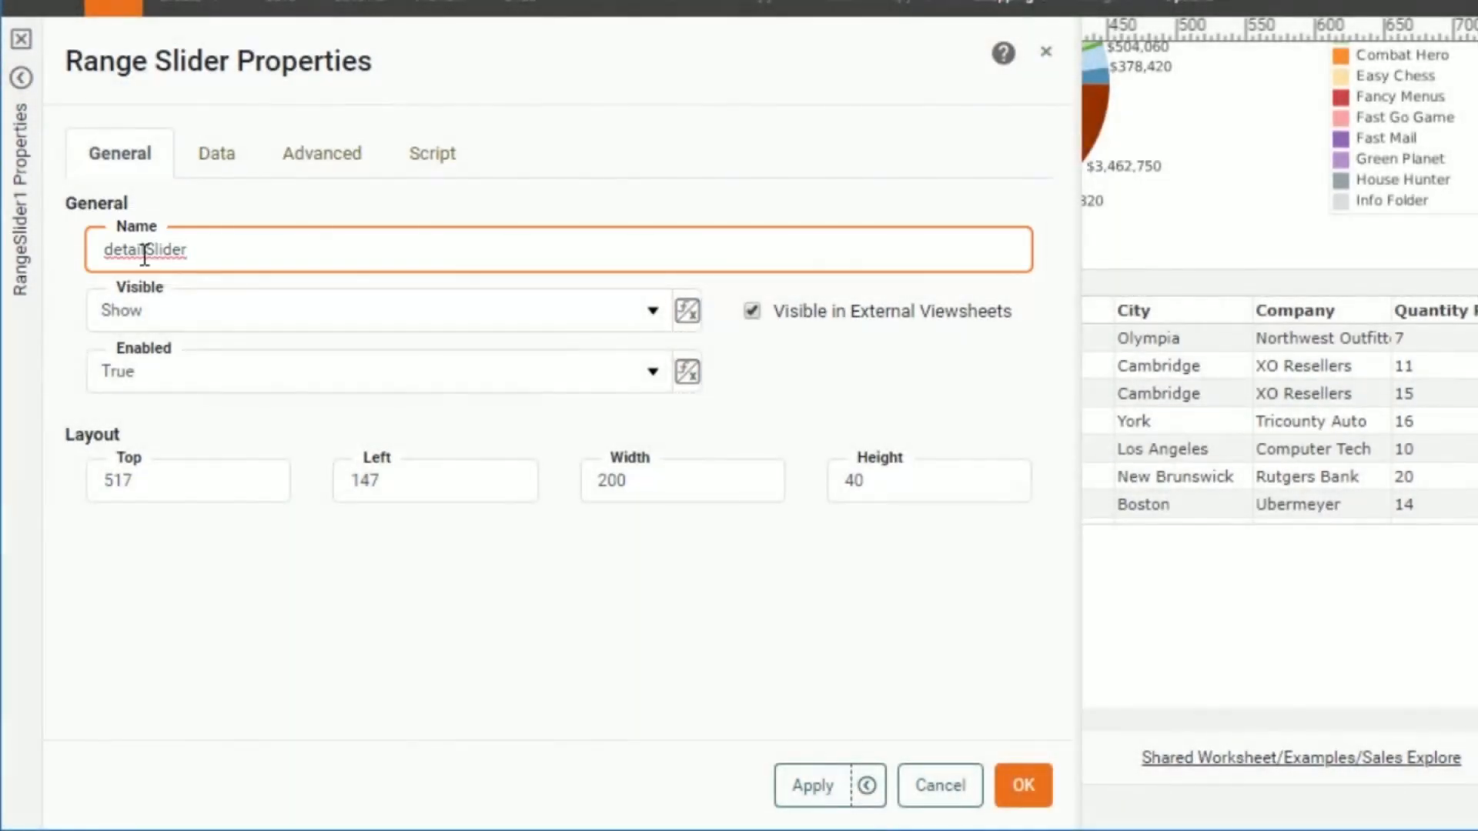
click(1023, 785)
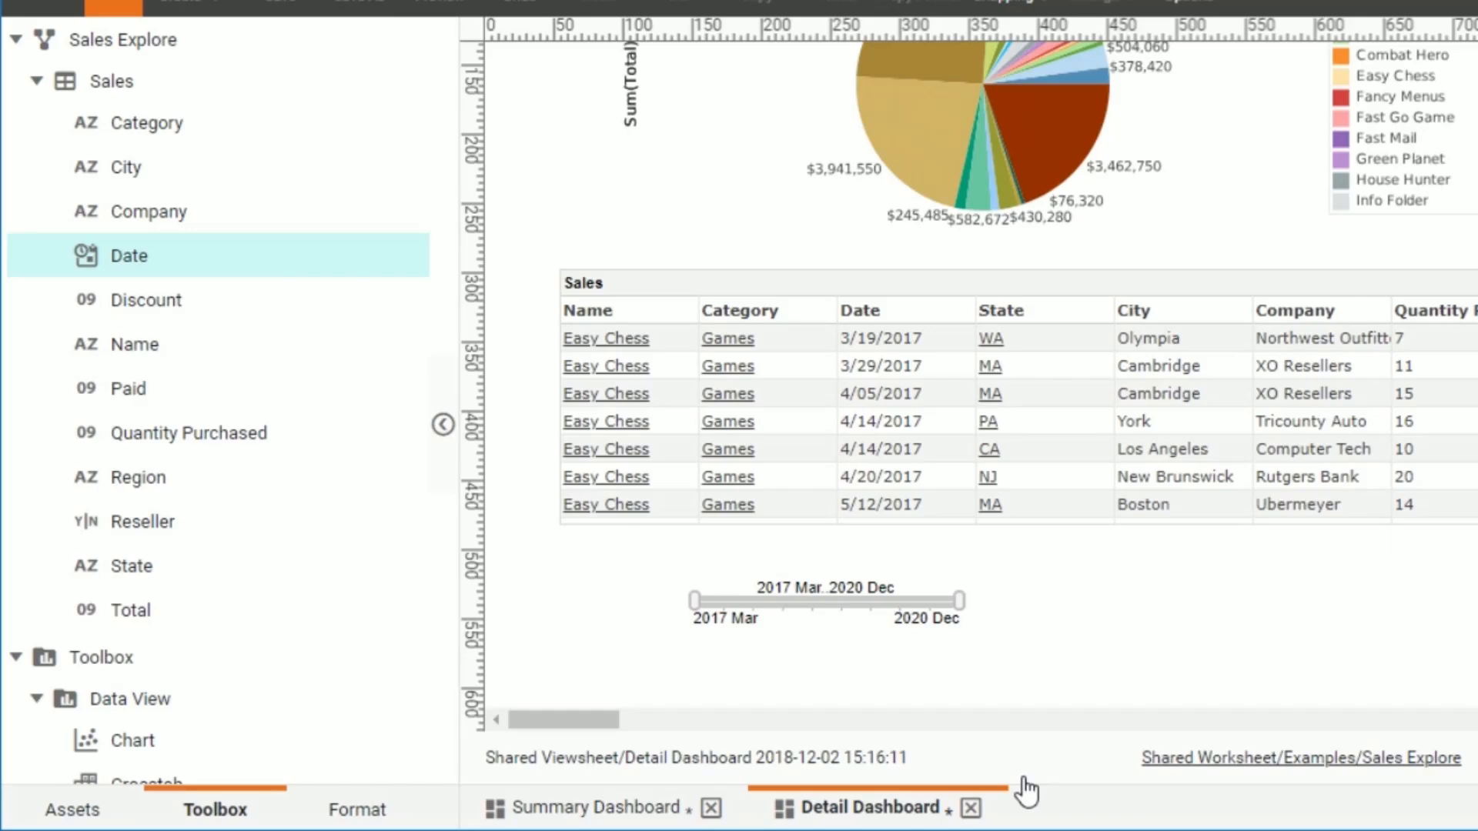
Step: Rename the date range slider on the Summary Dashboard as summarySlider
click(579, 808)
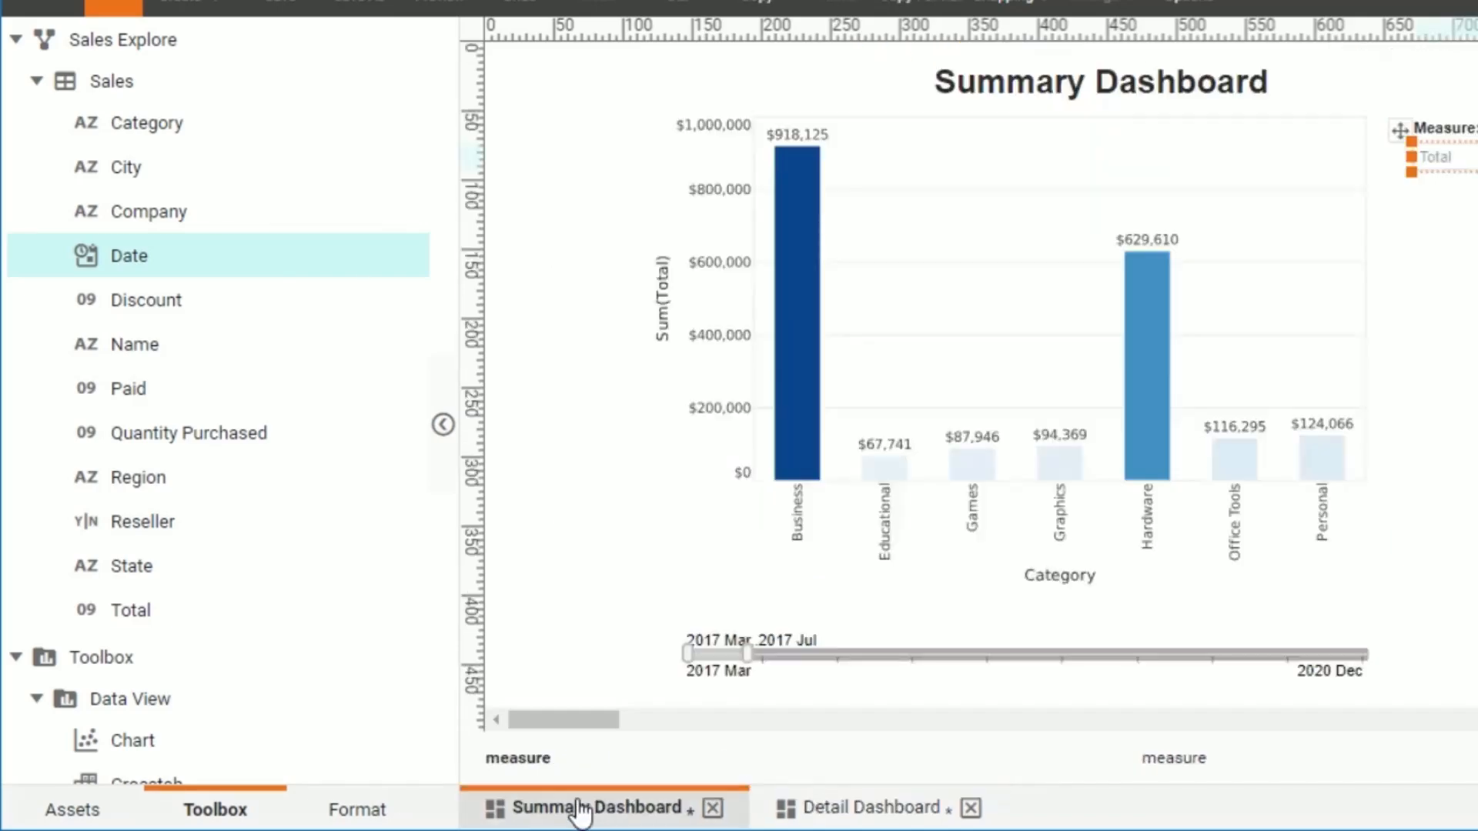
right_click(782, 659)
click(859, 504)
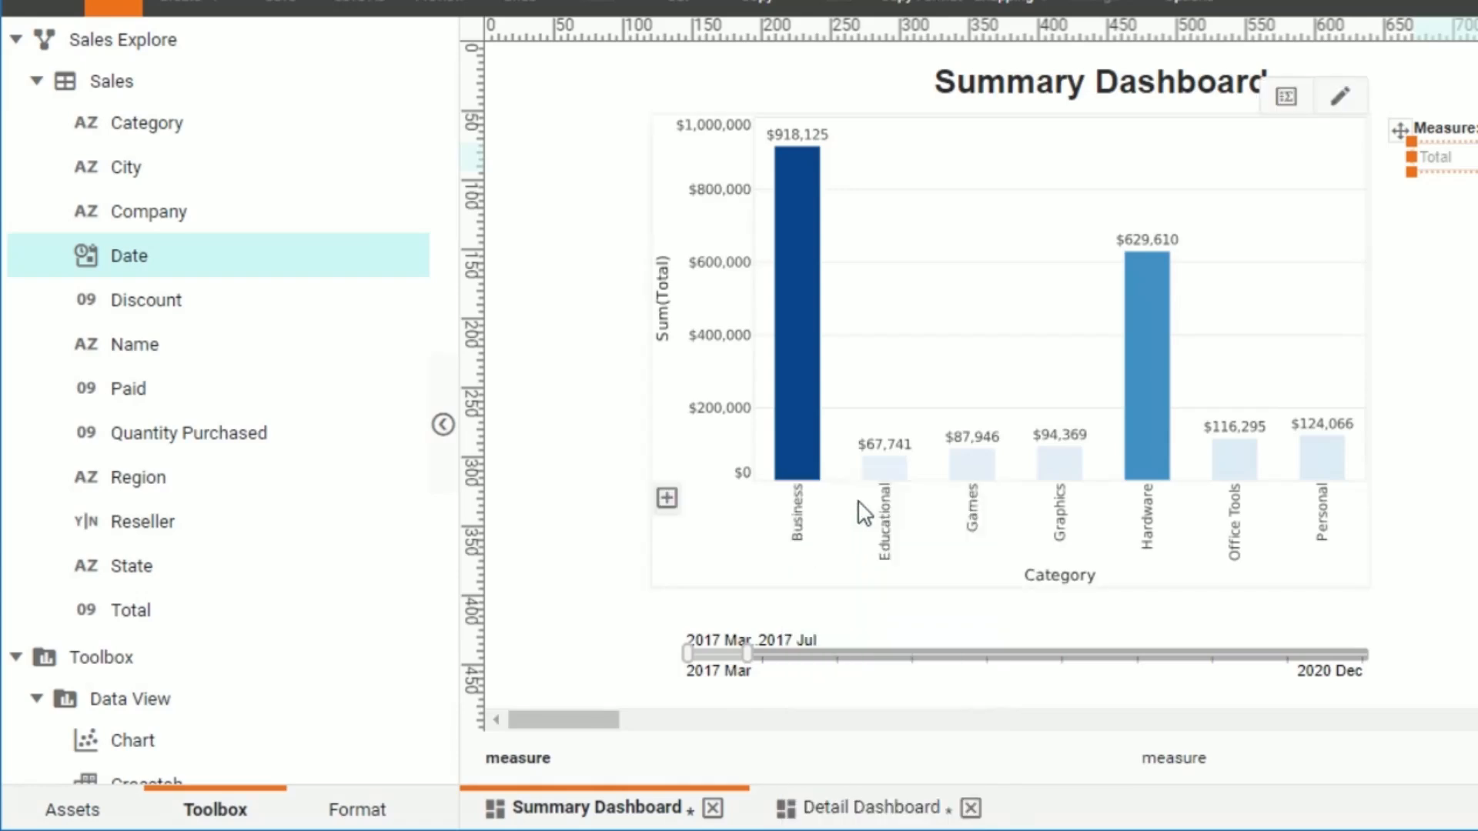
double_click(167, 253)
text(summarySlider)
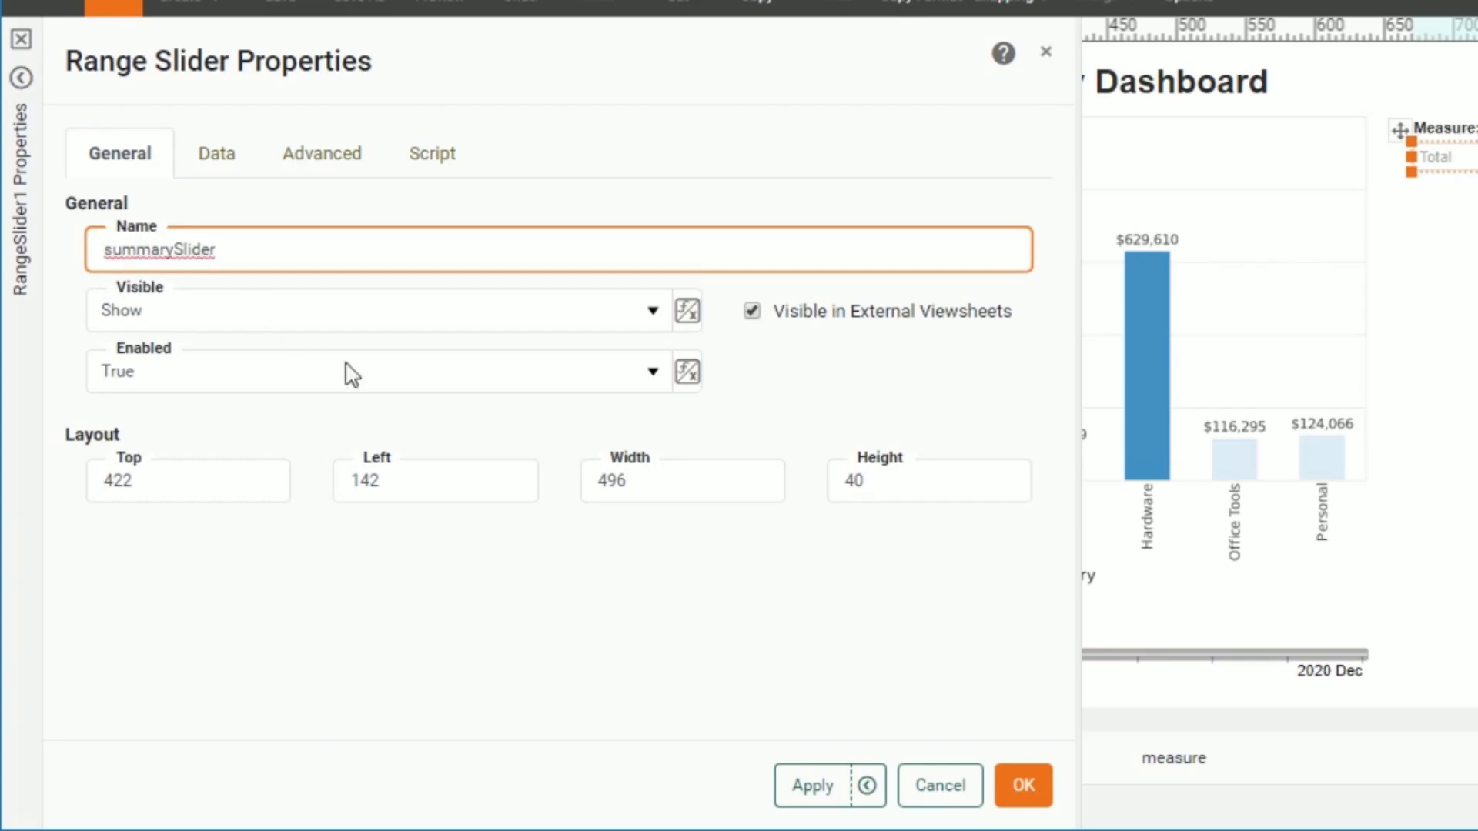
click(1024, 785)
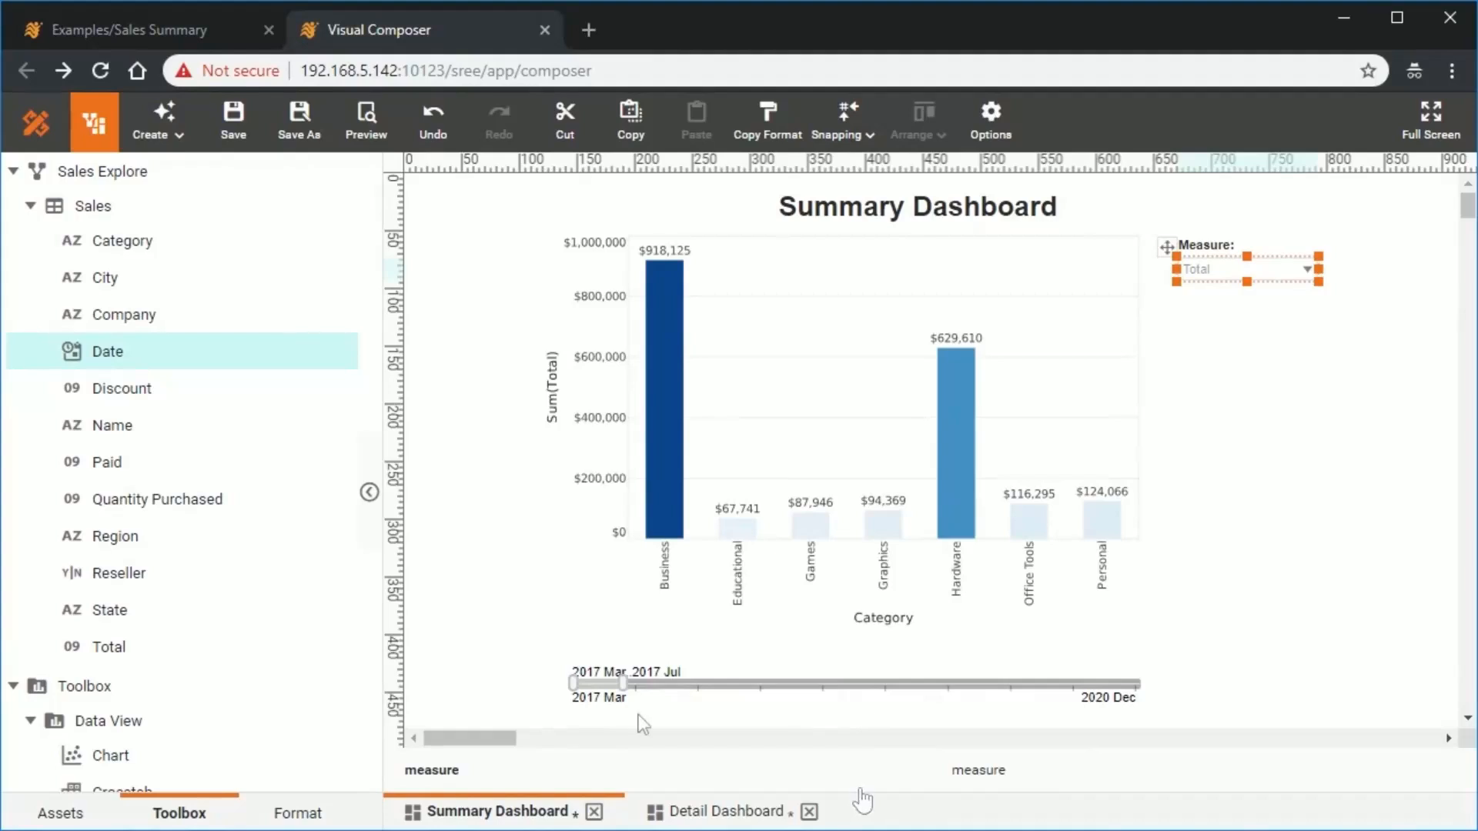
Step: Make summarySlider a shared filter of the Summary Dashboard with the ID dateRange
click(995, 127)
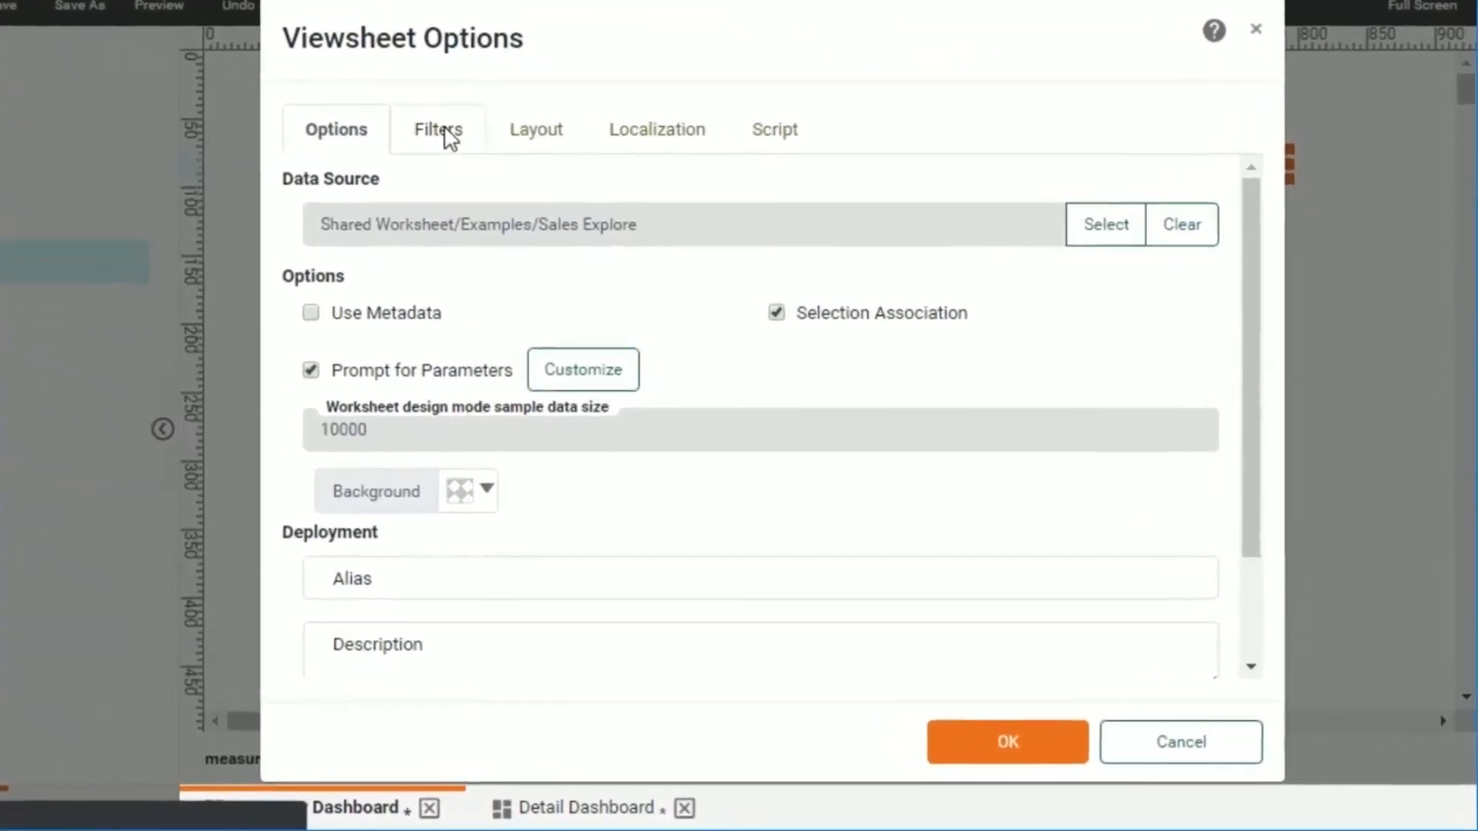
click(601, 240)
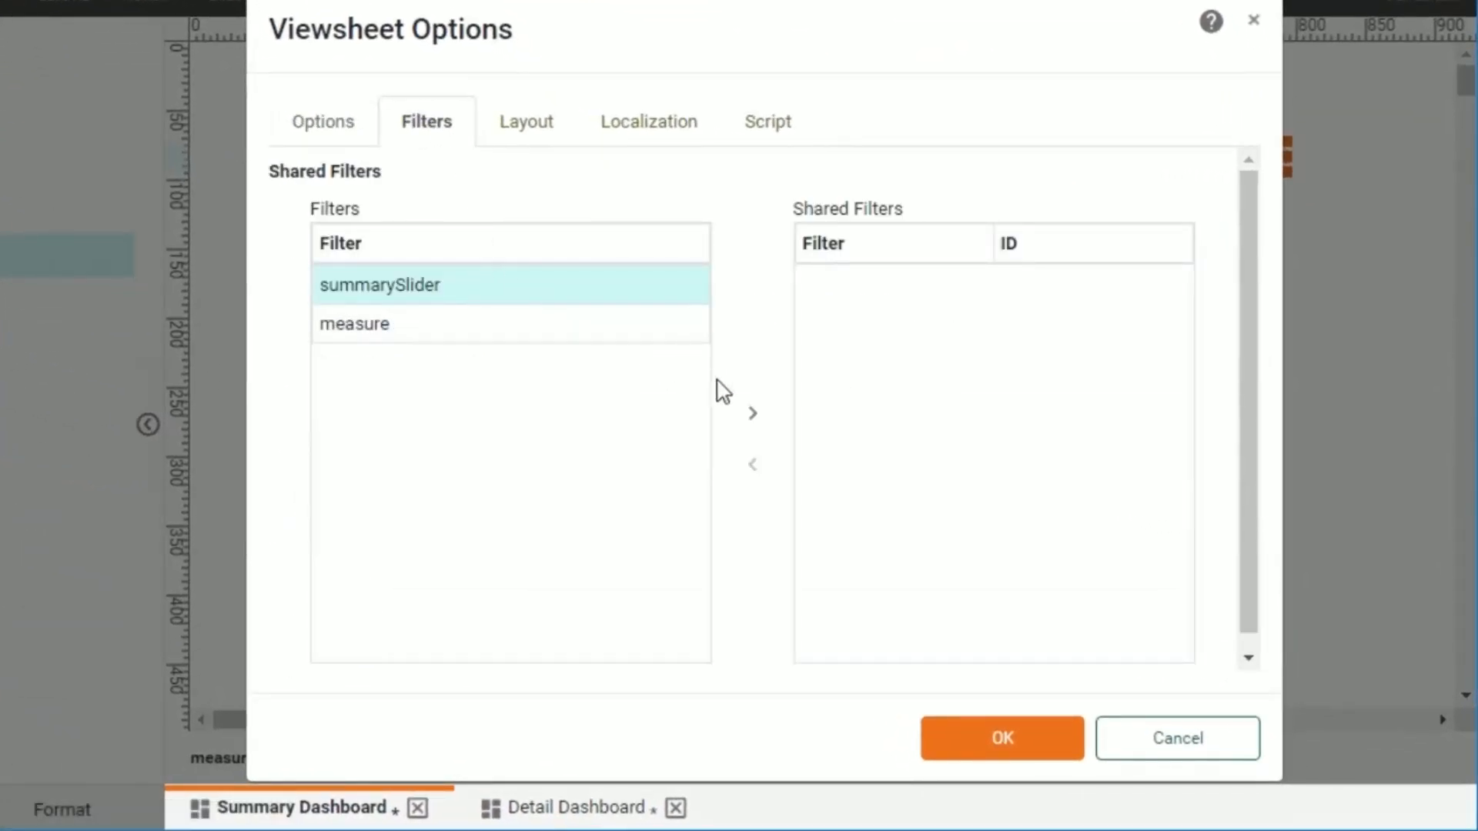
click(759, 420)
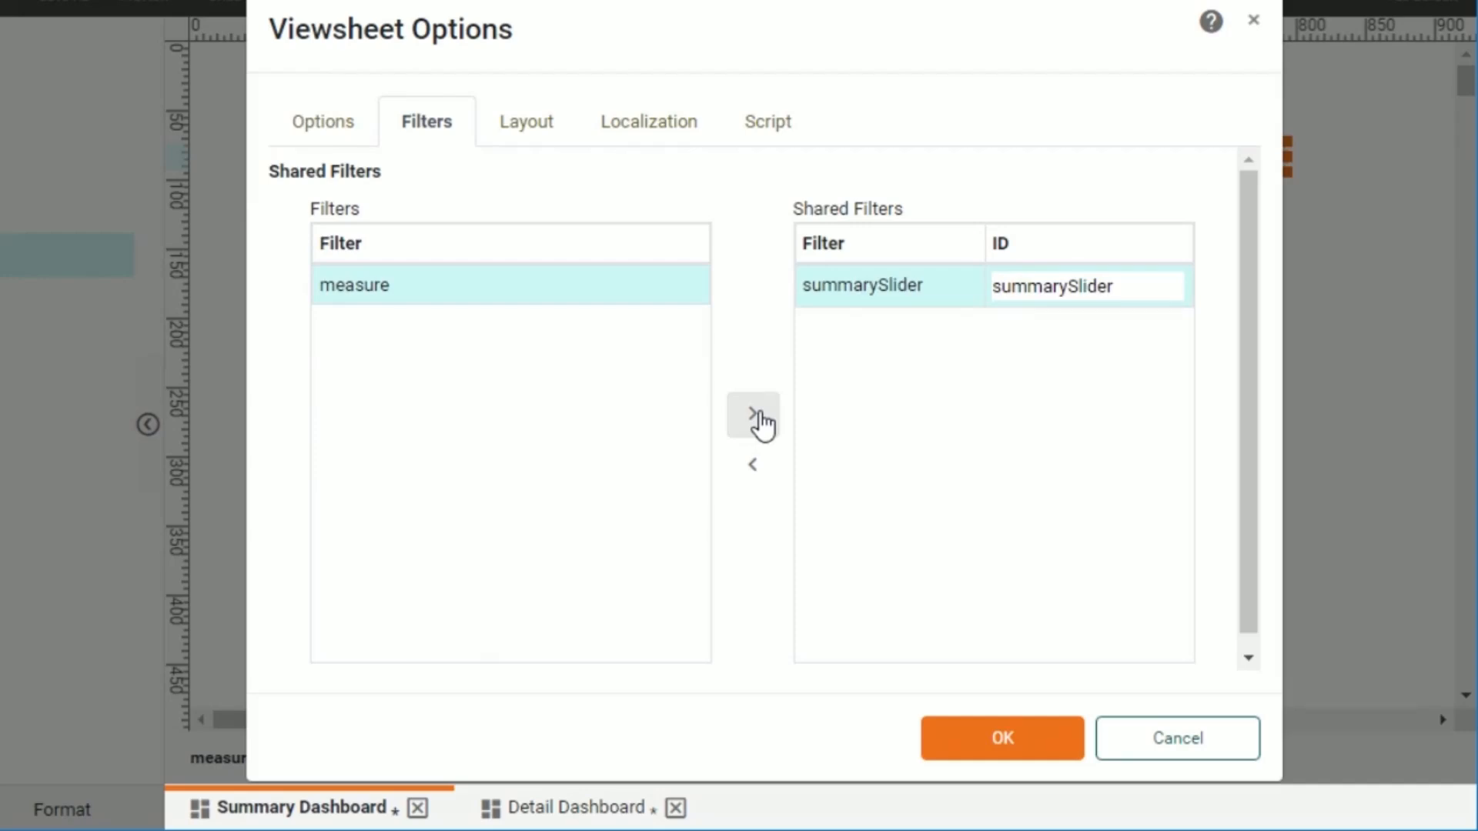
double_click(1058, 291)
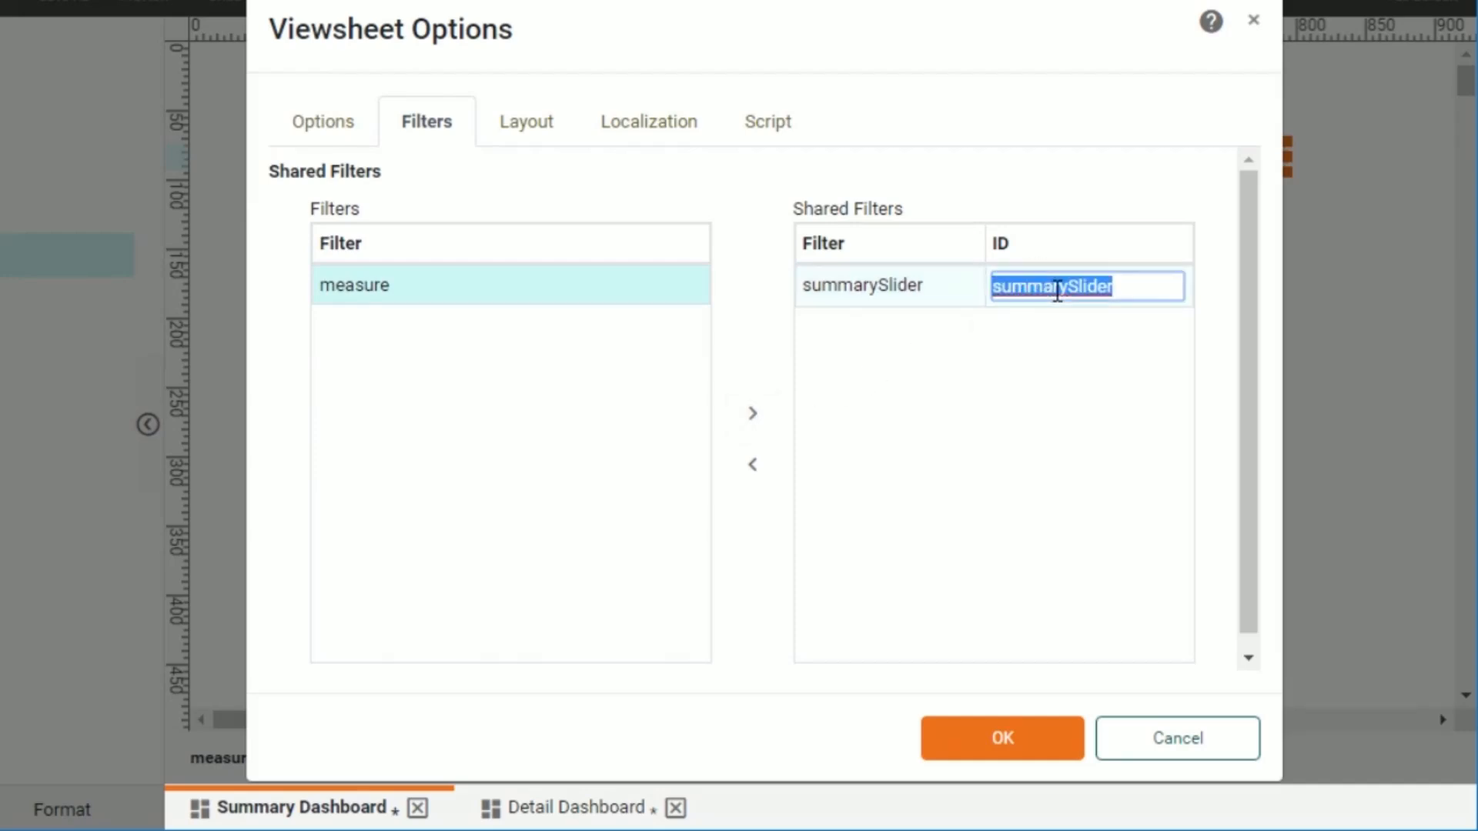
text(dateRange)
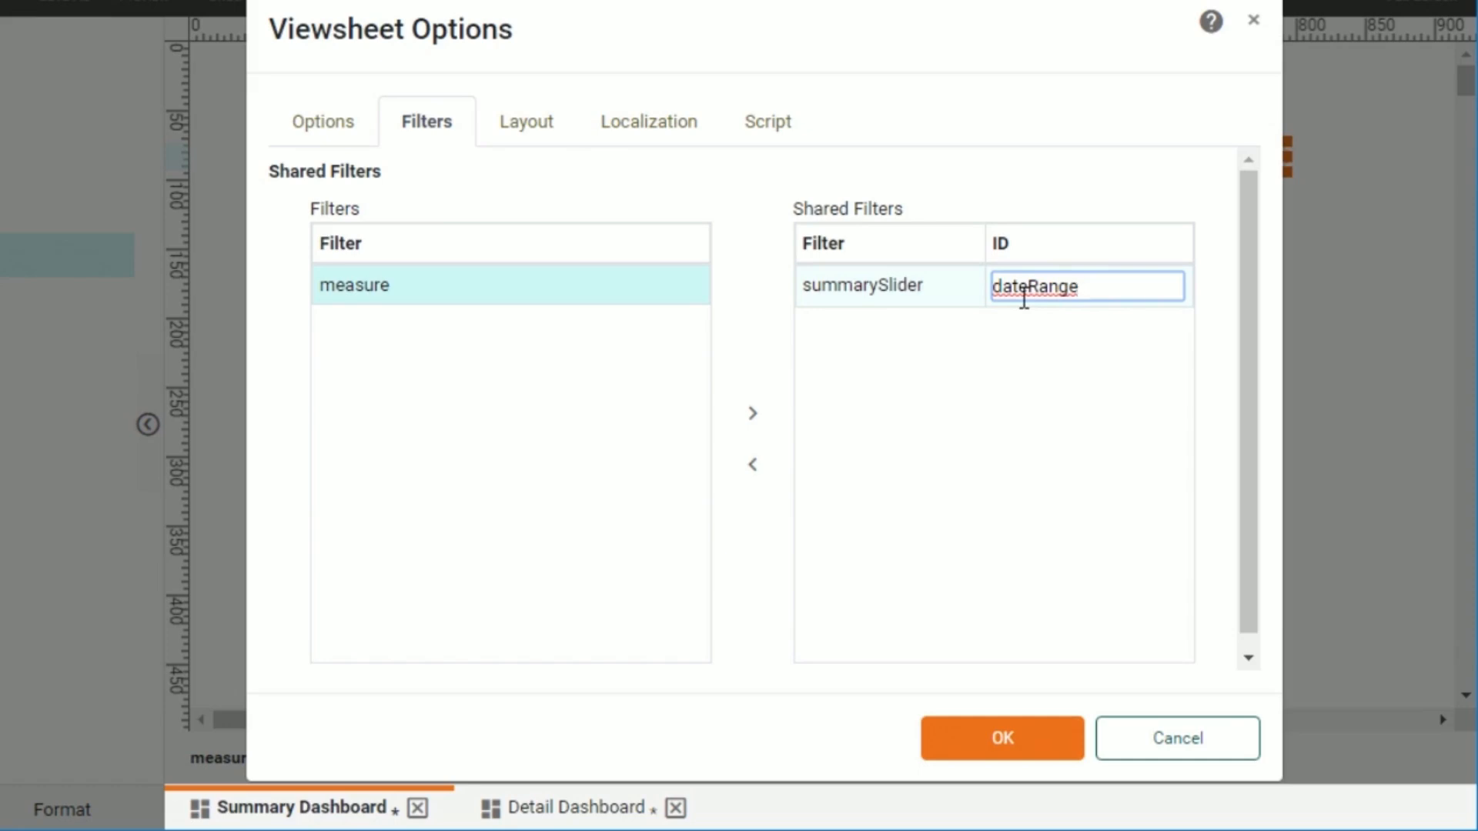
click(1005, 751)
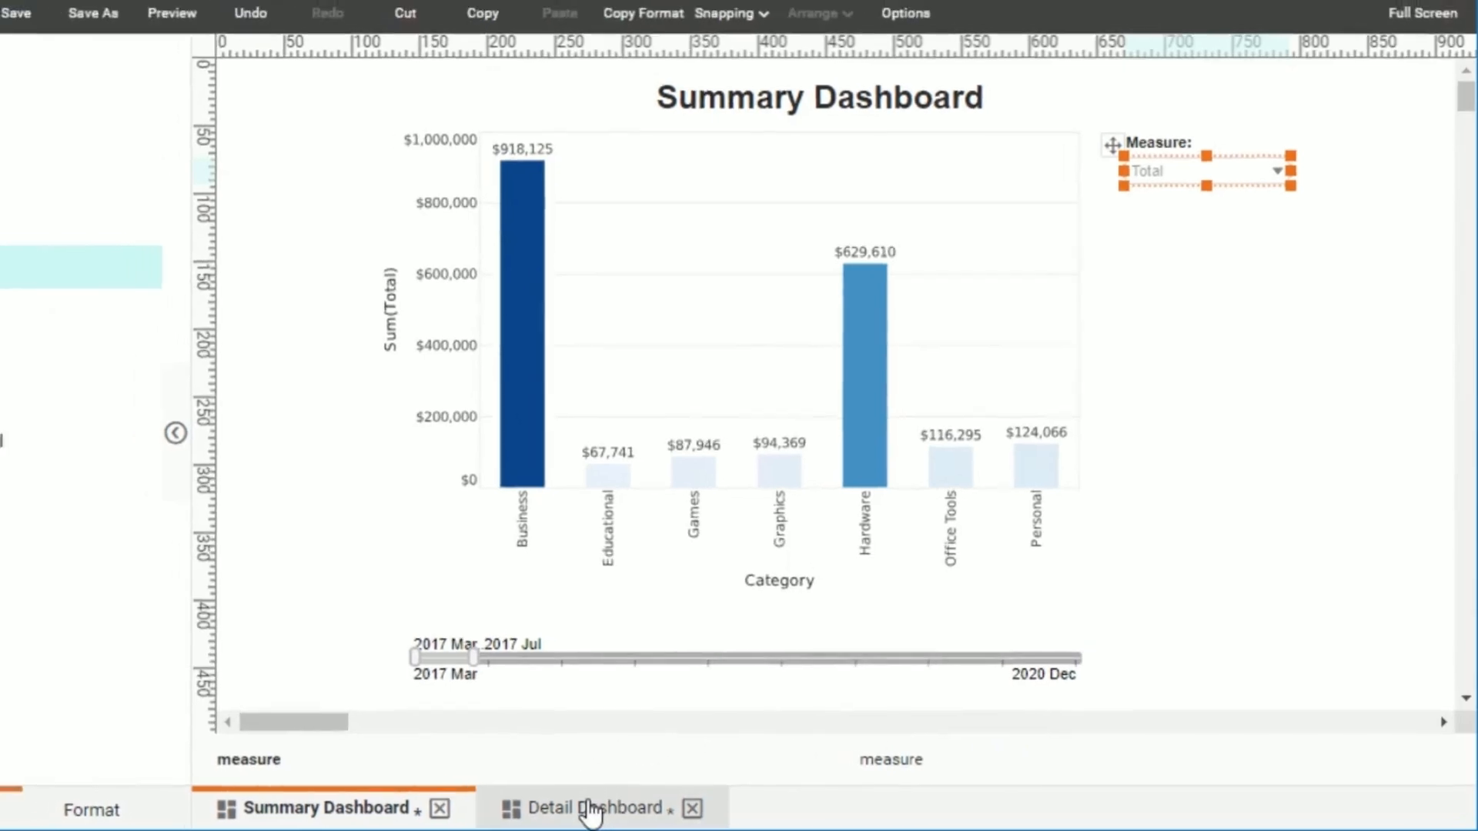
Step: Make detailSlider a shared filter of the Detail Dashboard with the ID dateRange, and save that dashboard
click(592, 810)
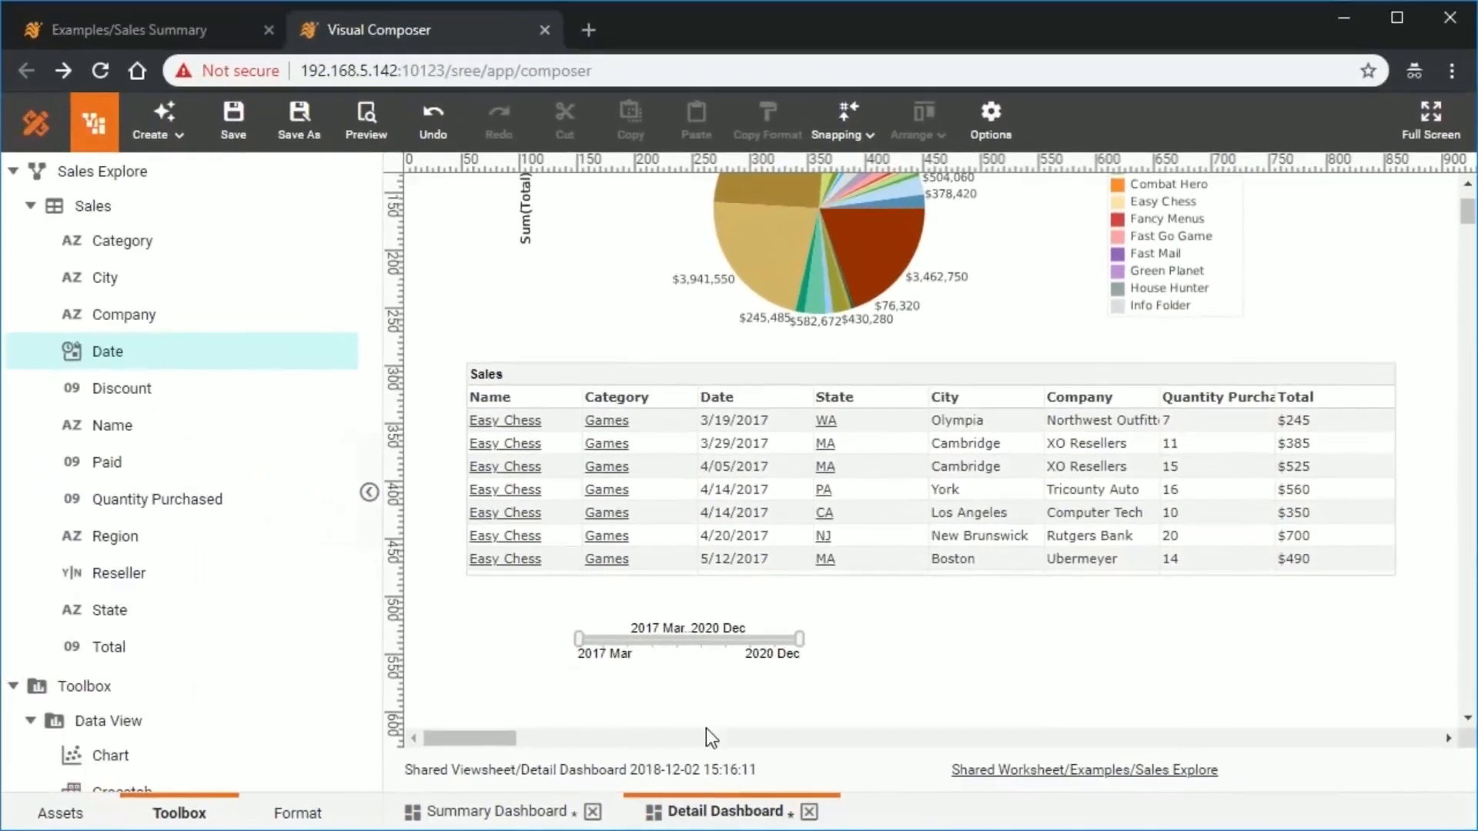
click(991, 123)
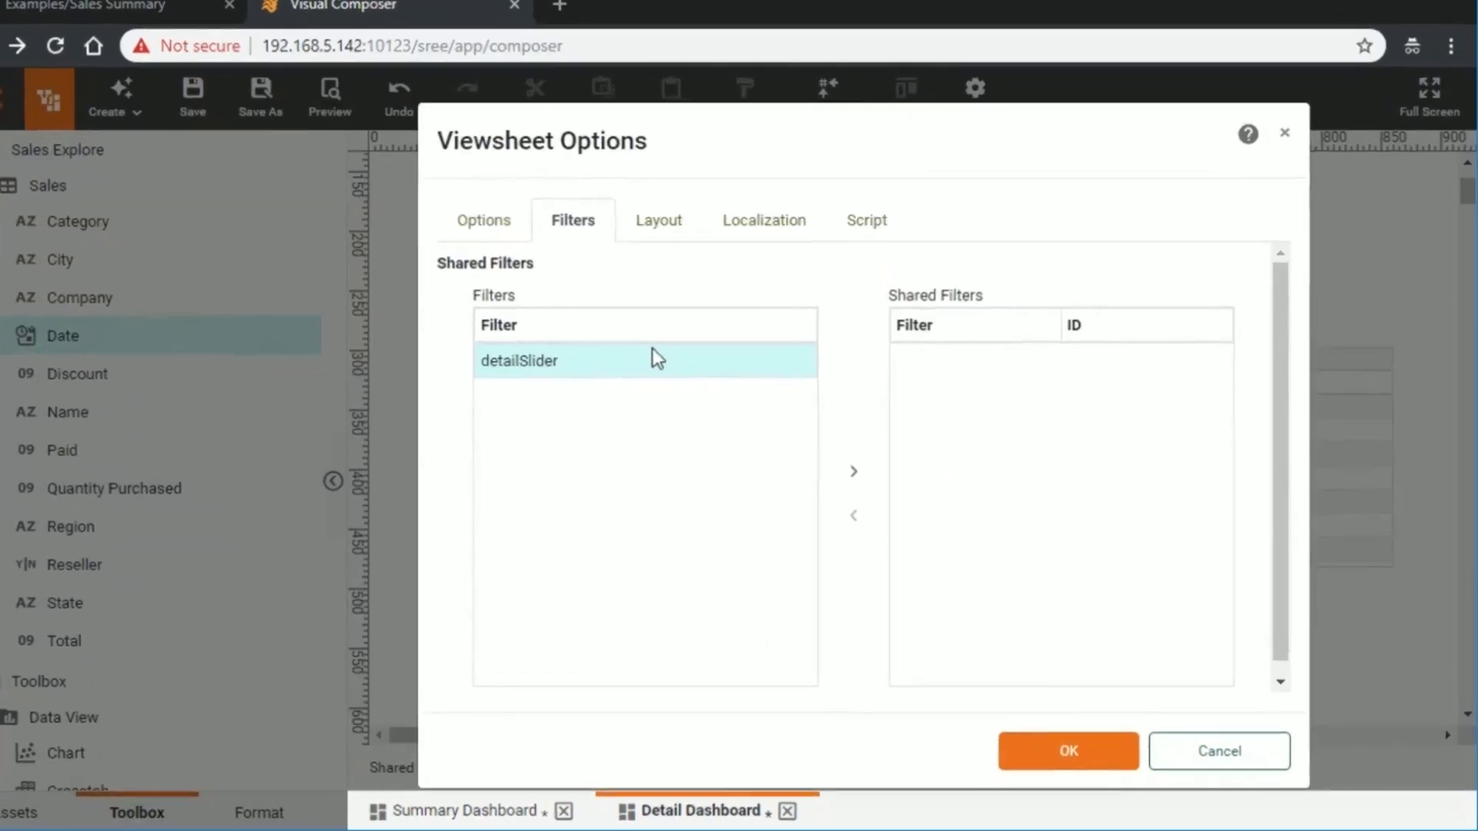
click(850, 474)
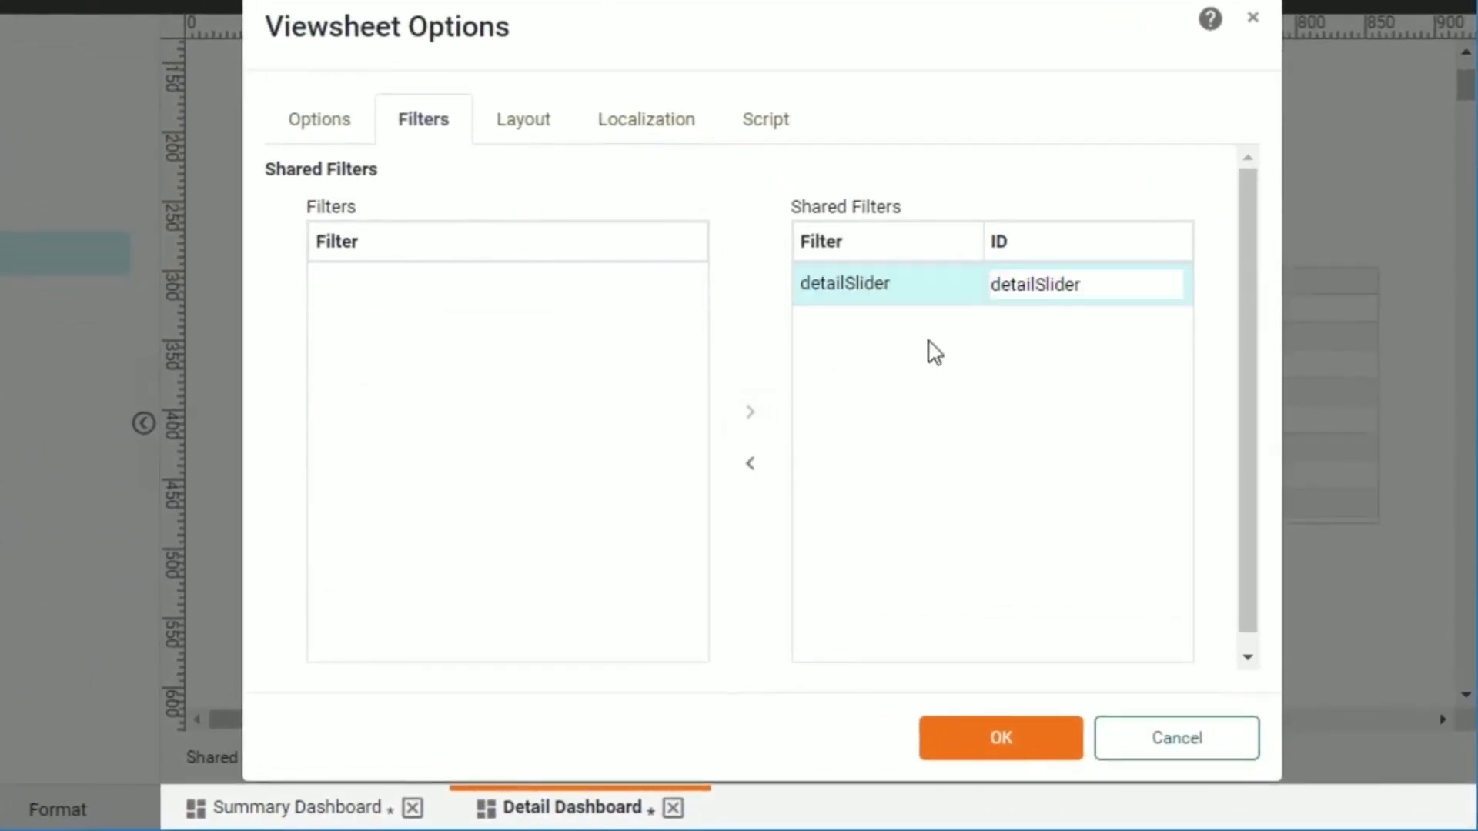
double_click(1036, 285)
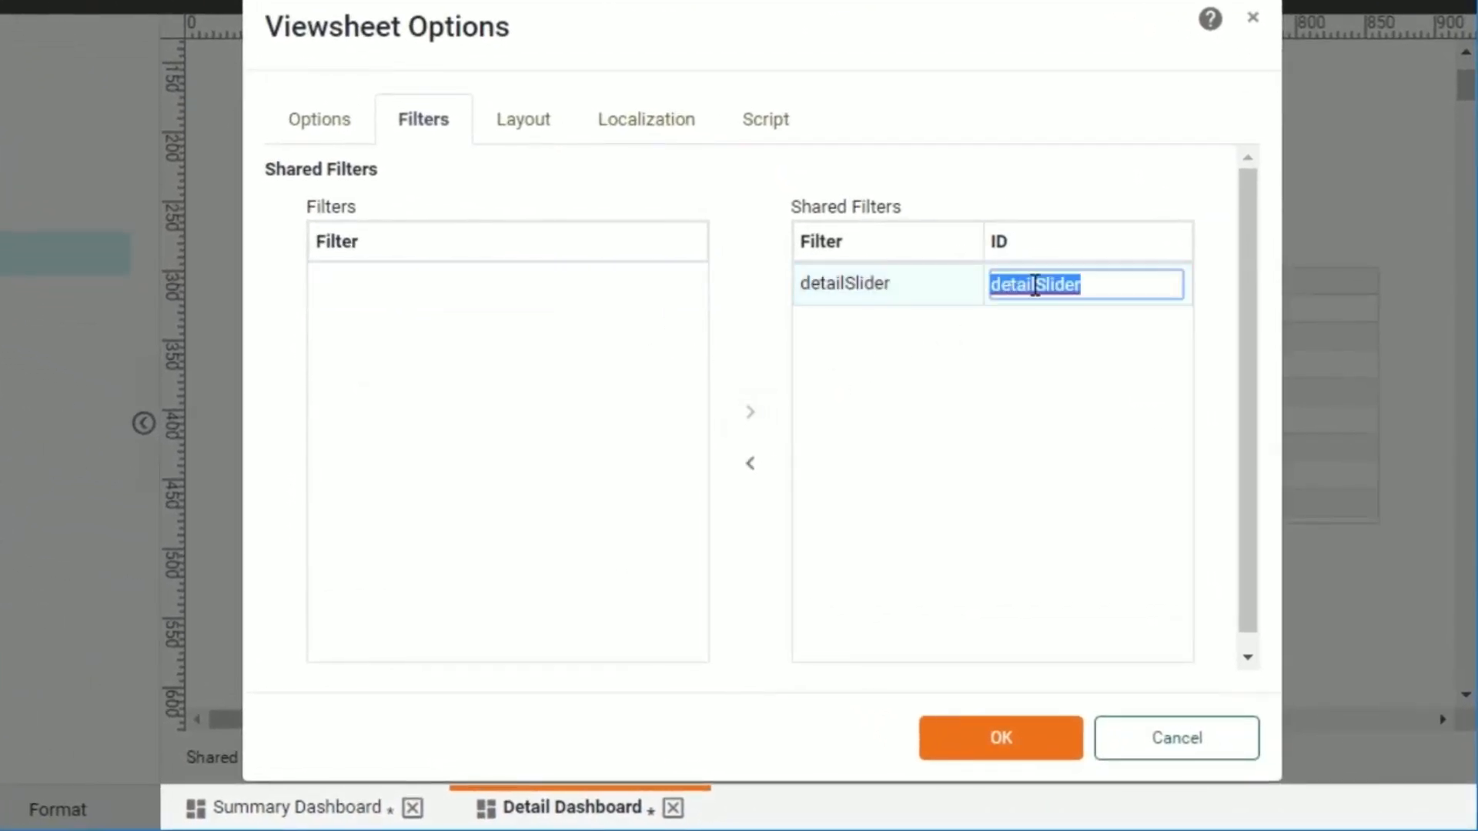
text(dateRange)
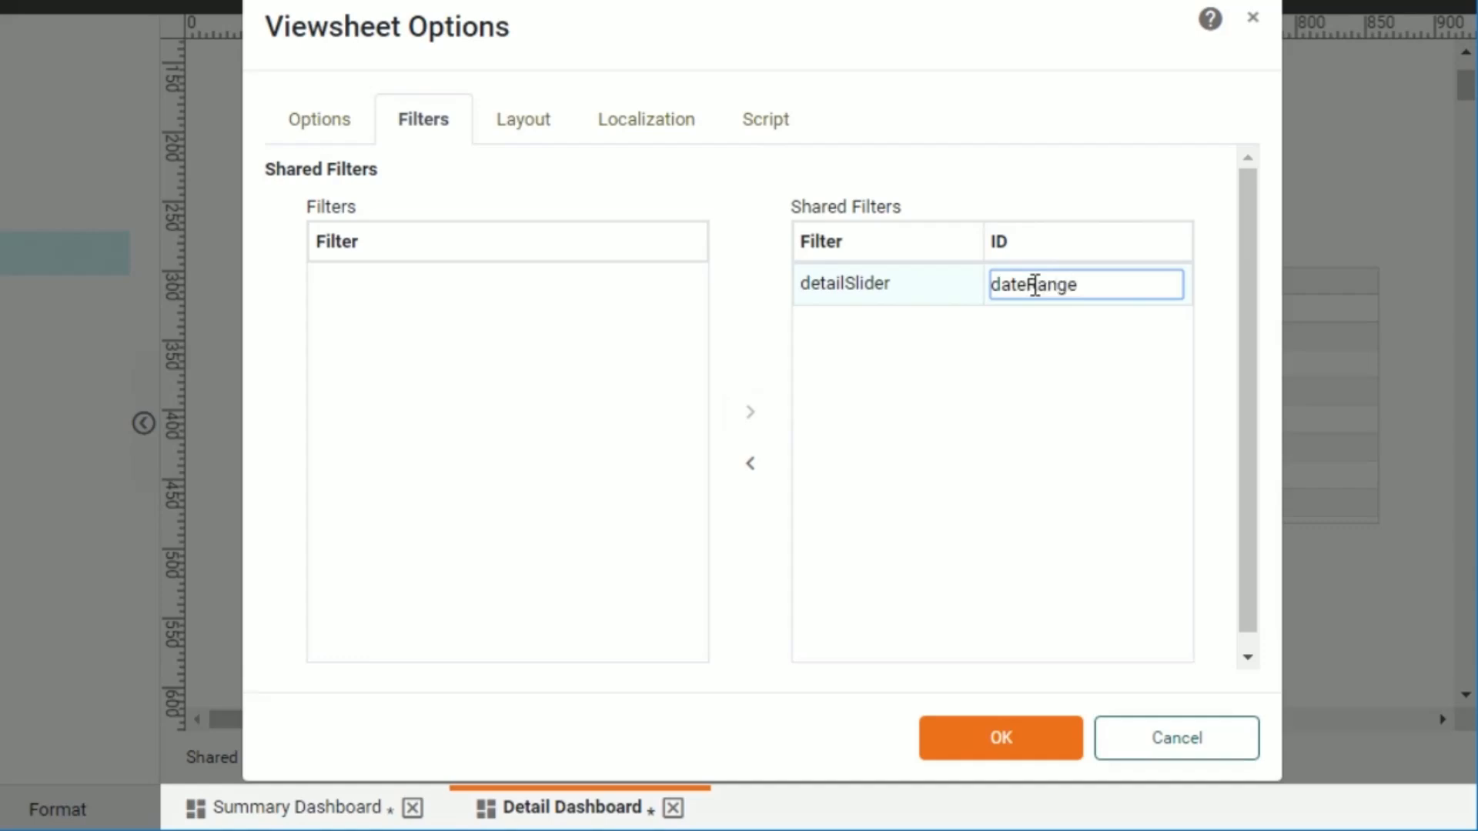
click(1015, 750)
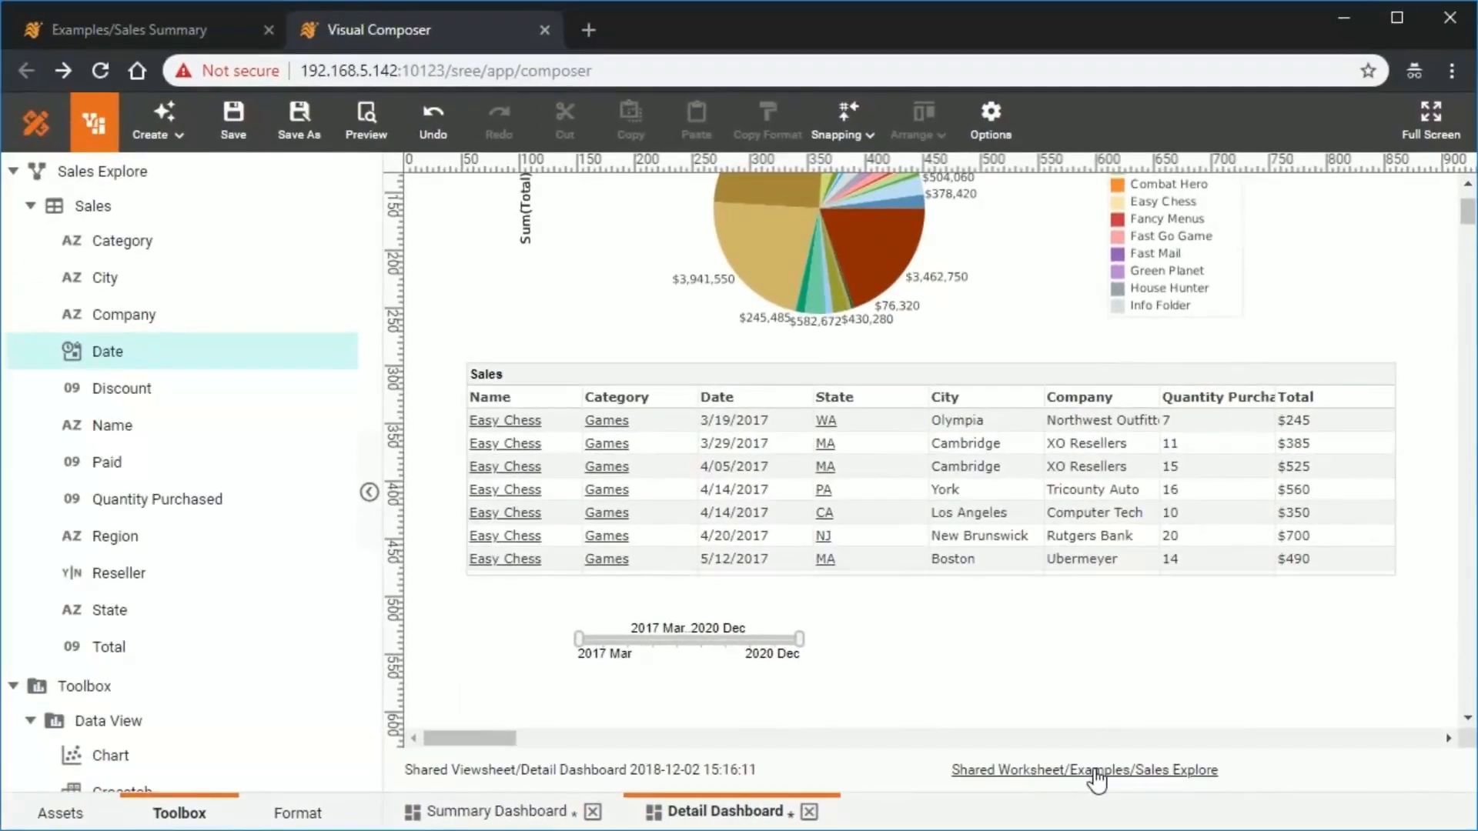
click(233, 123)
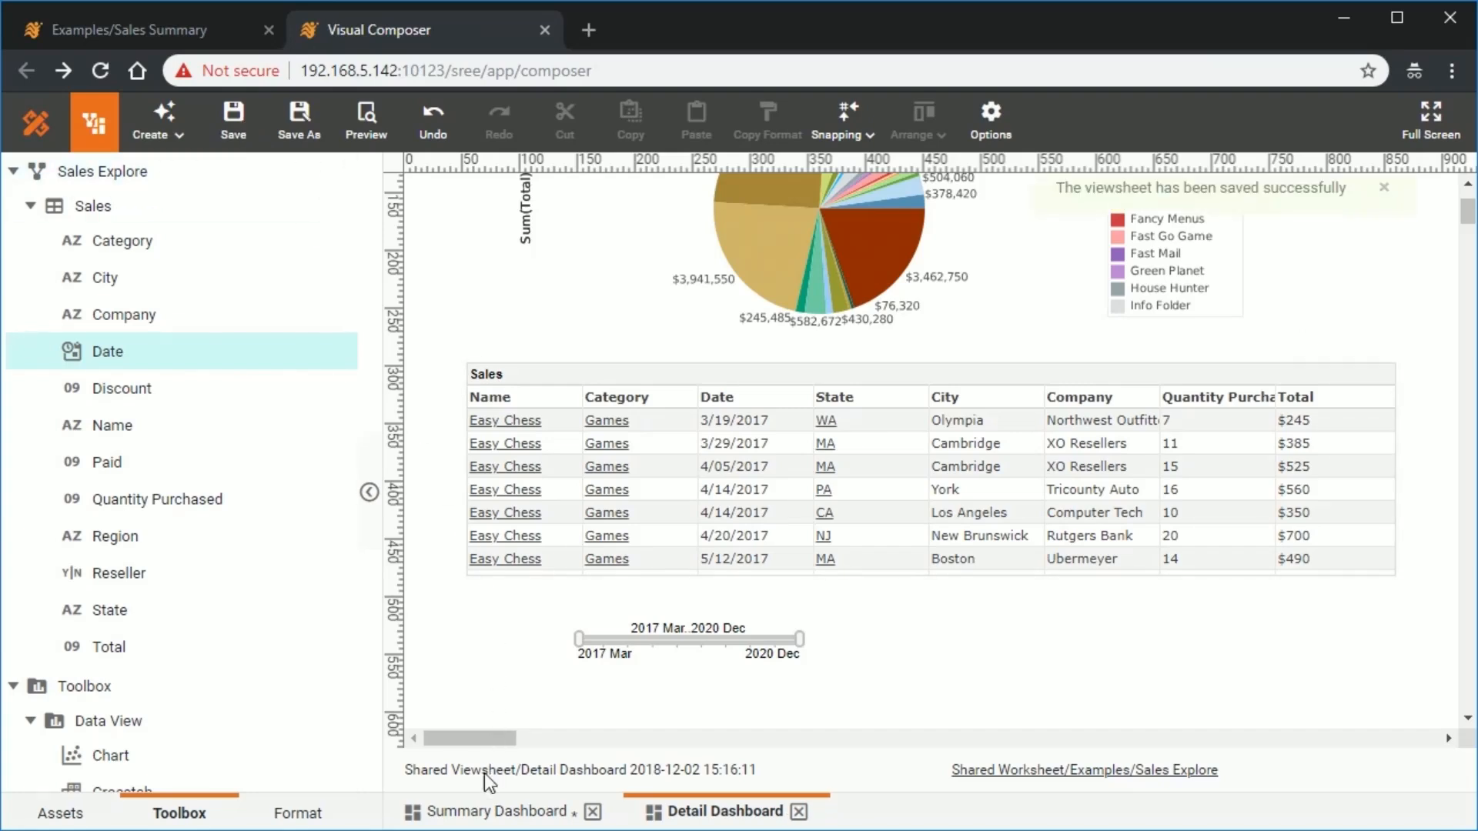
Step: Save the Summary Dashboard and open a preview of it
double_click(483, 812)
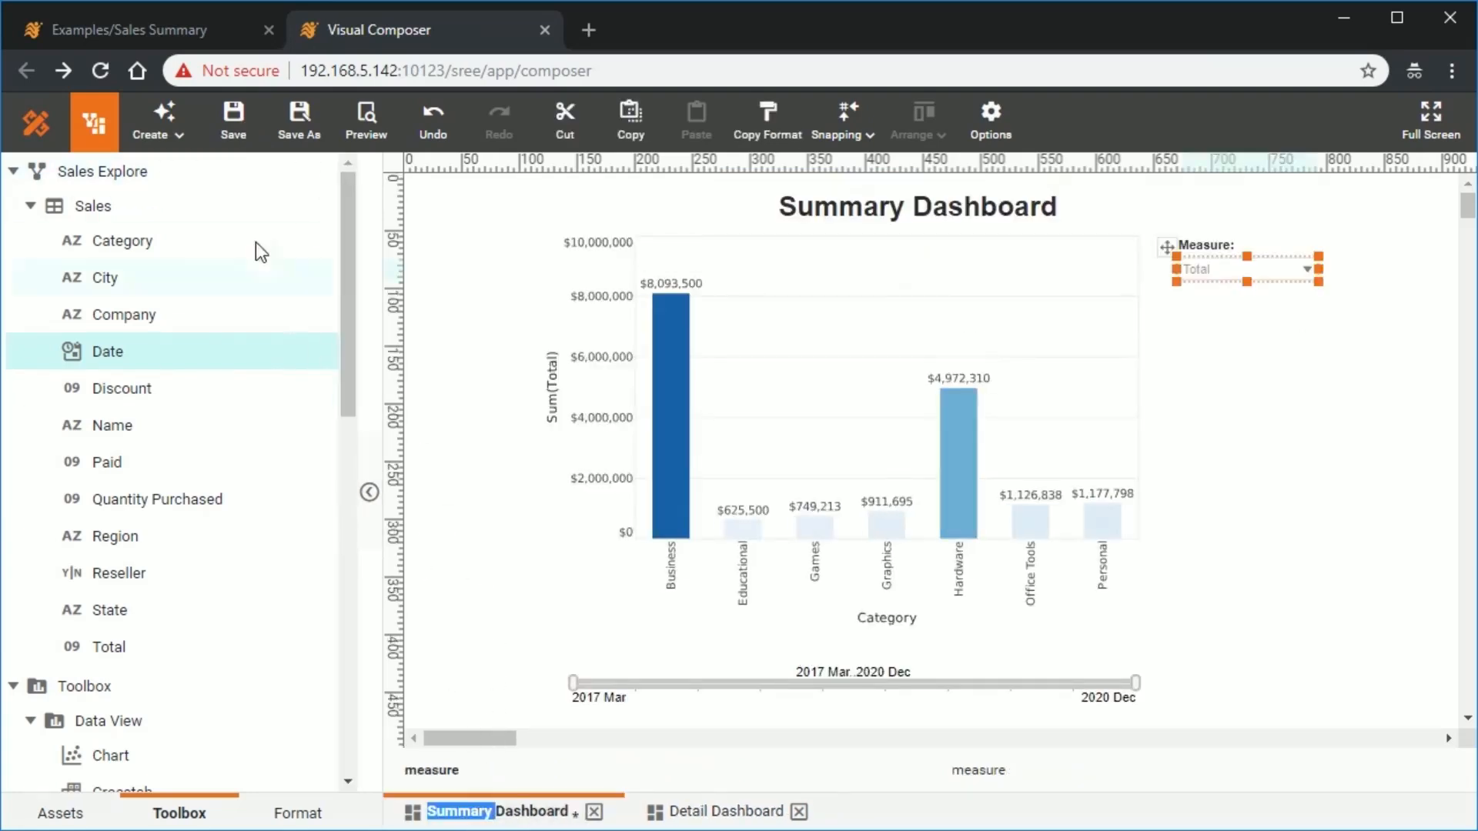
click(233, 127)
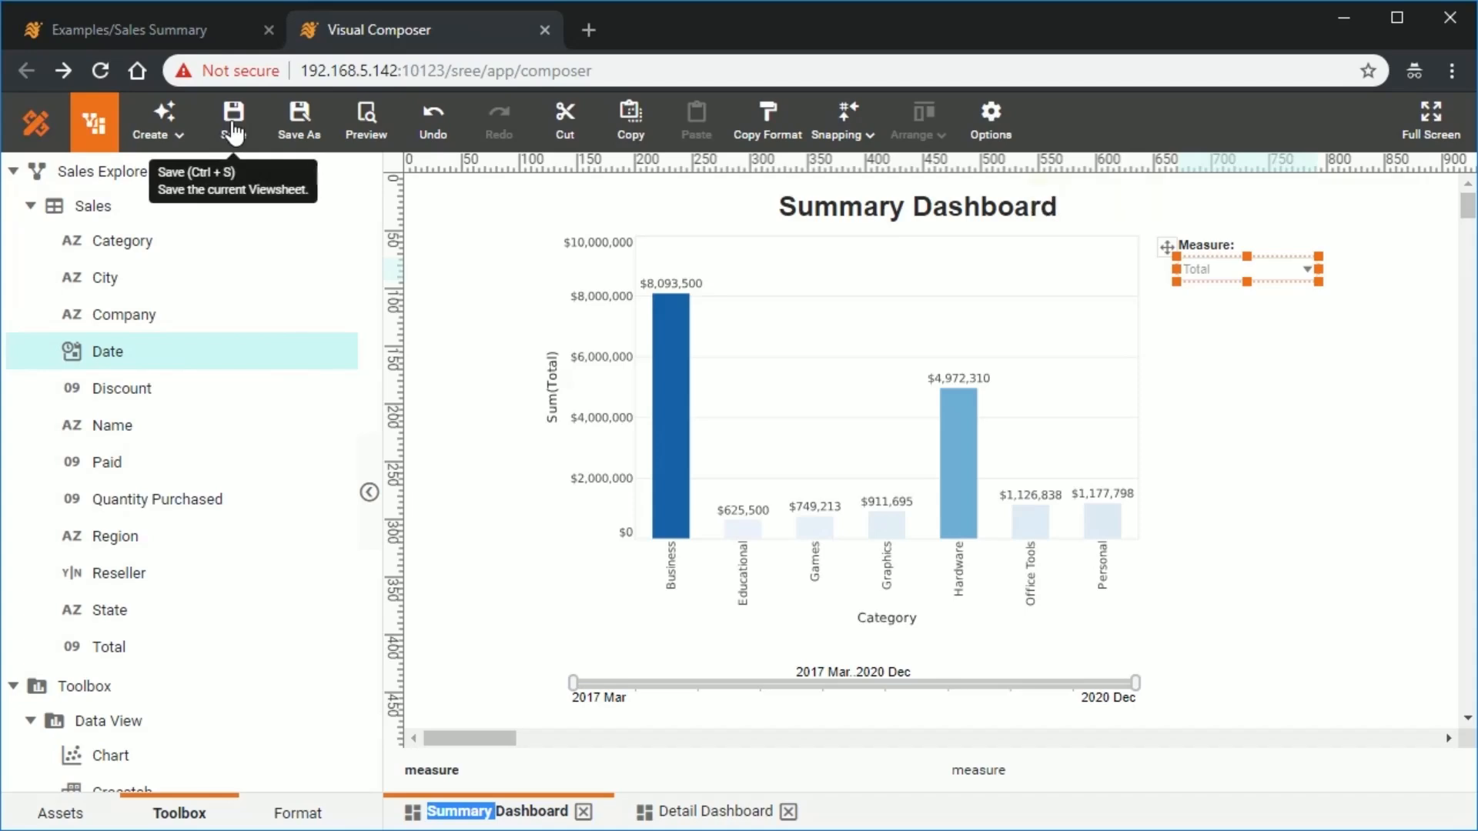
click(375, 131)
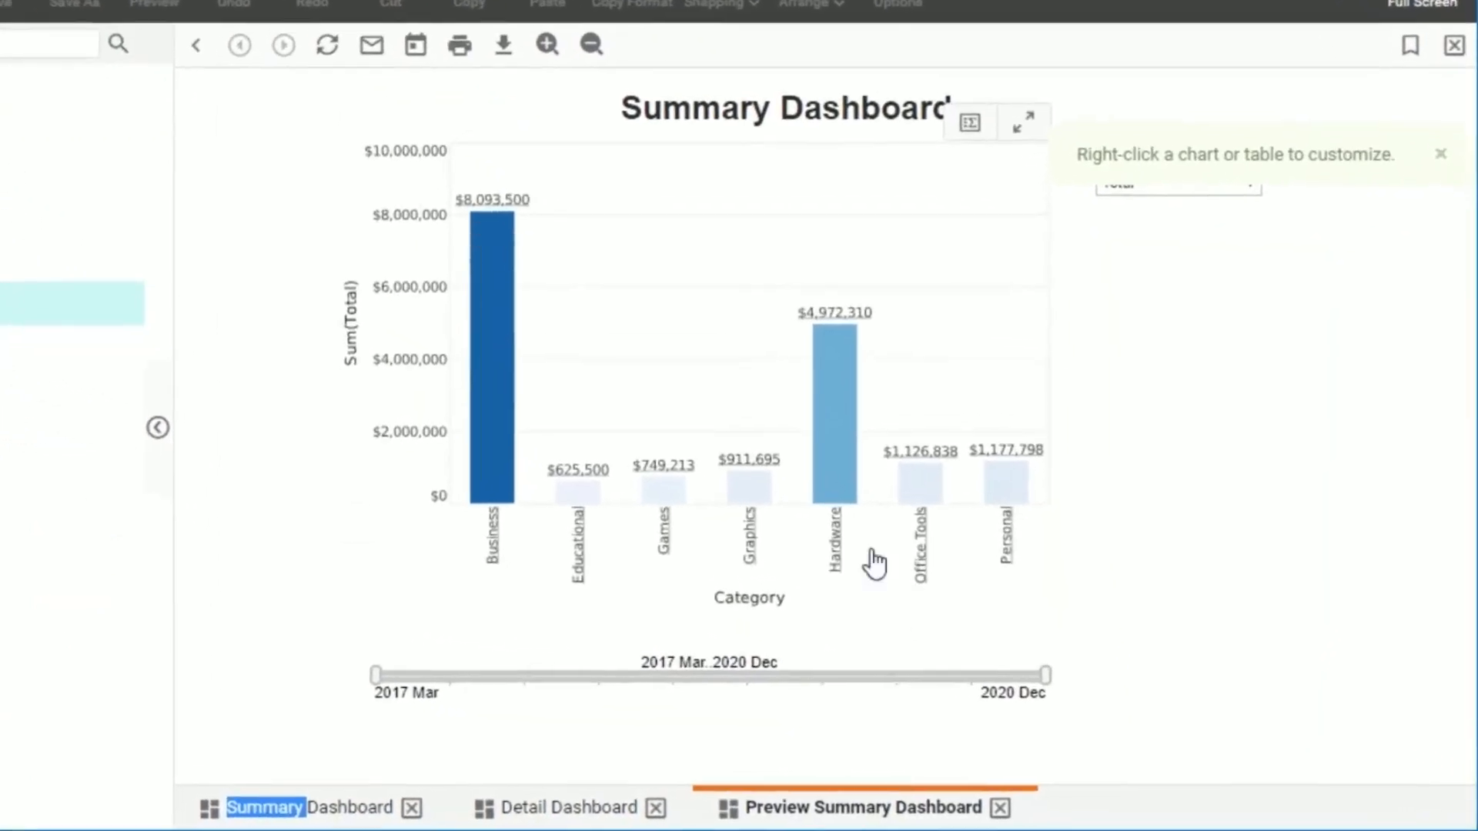
Step: Narrow the previewed date range to 2020 Sep–2020 Dec and drill into the Office Tools bar to check the detail table's dates
drag(1045, 676, 1000, 703)
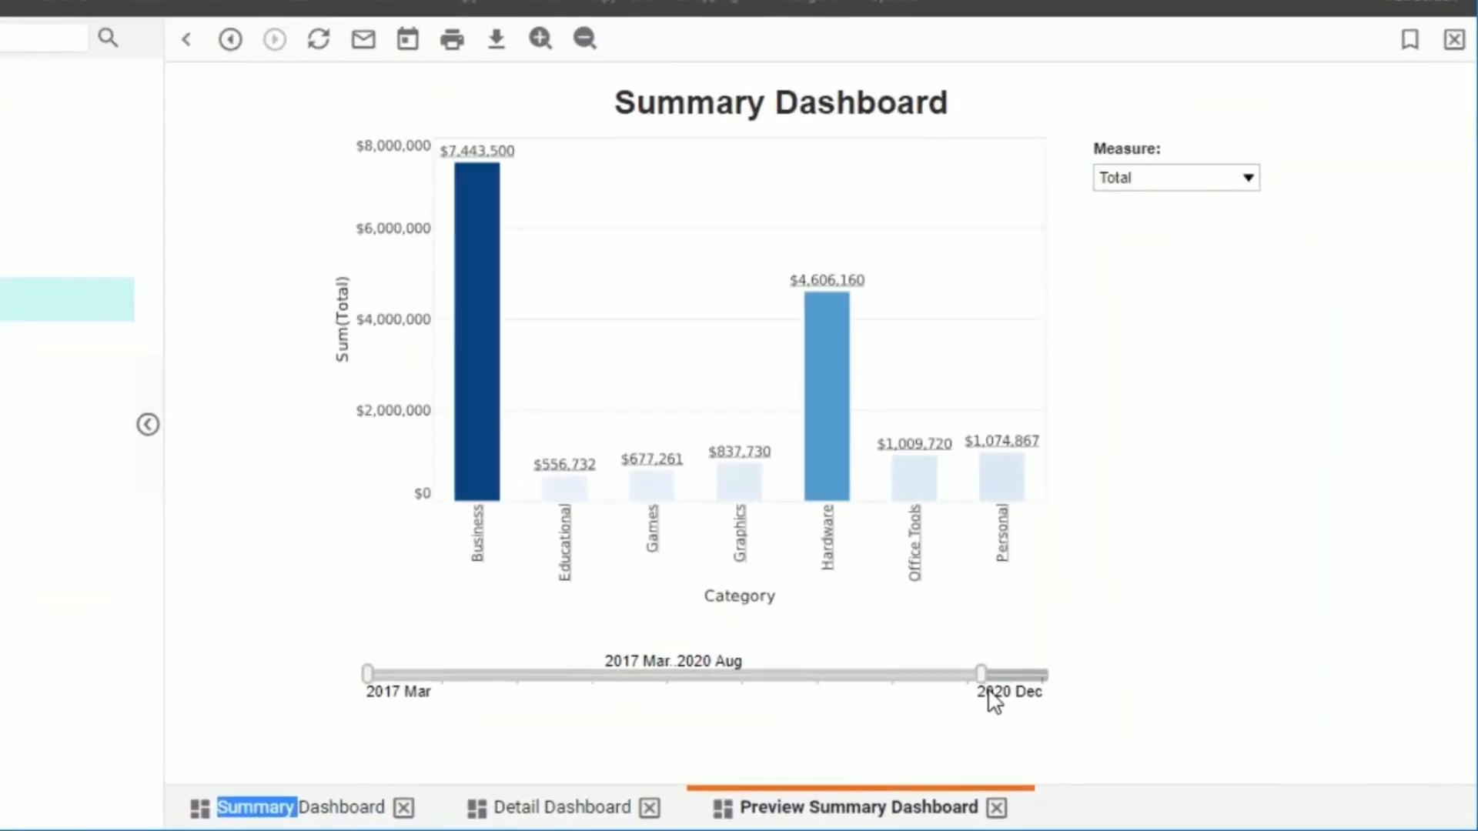
drag(886, 679, 954, 682)
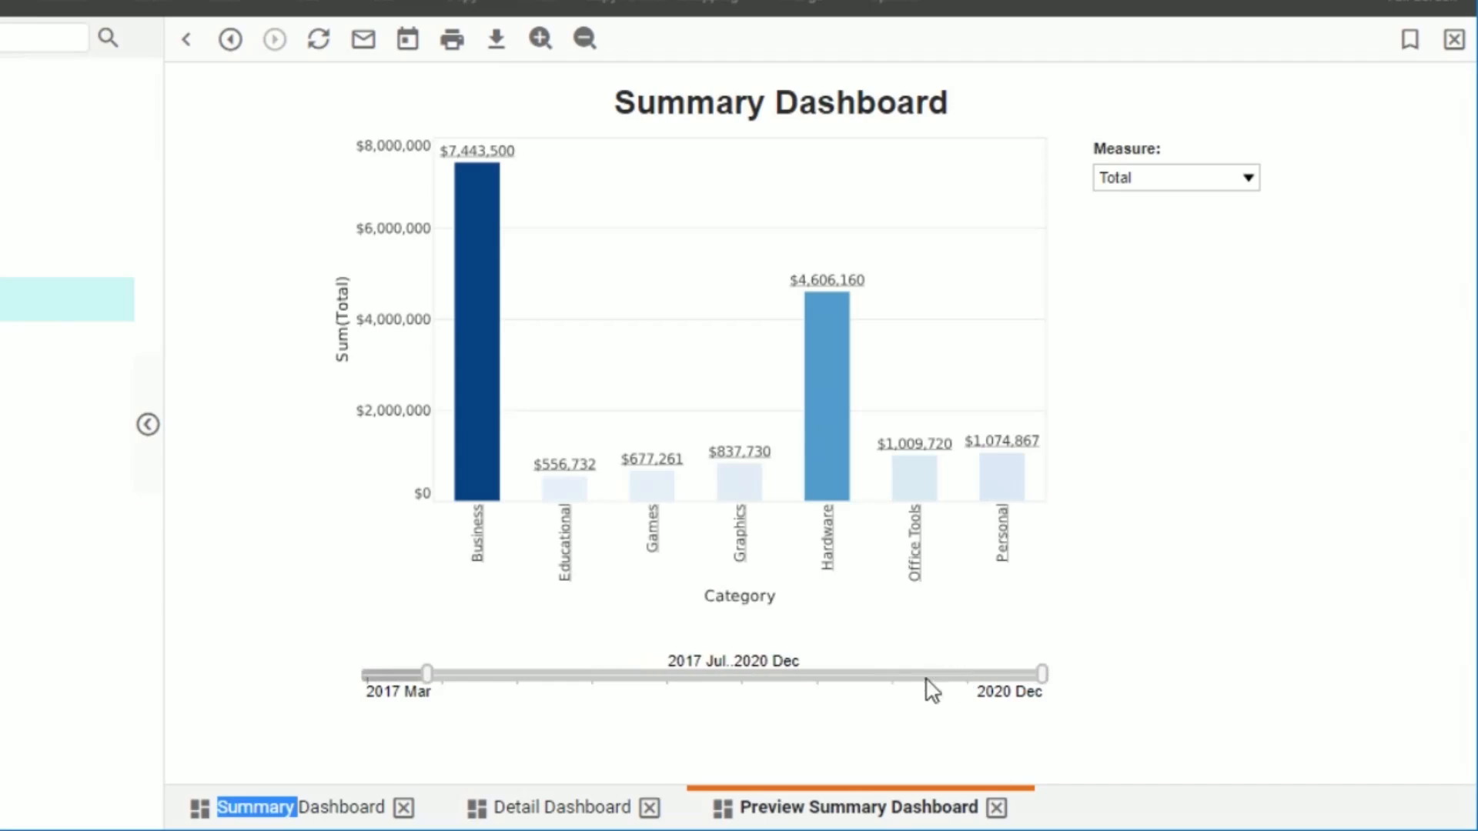
drag(428, 672, 1001, 671)
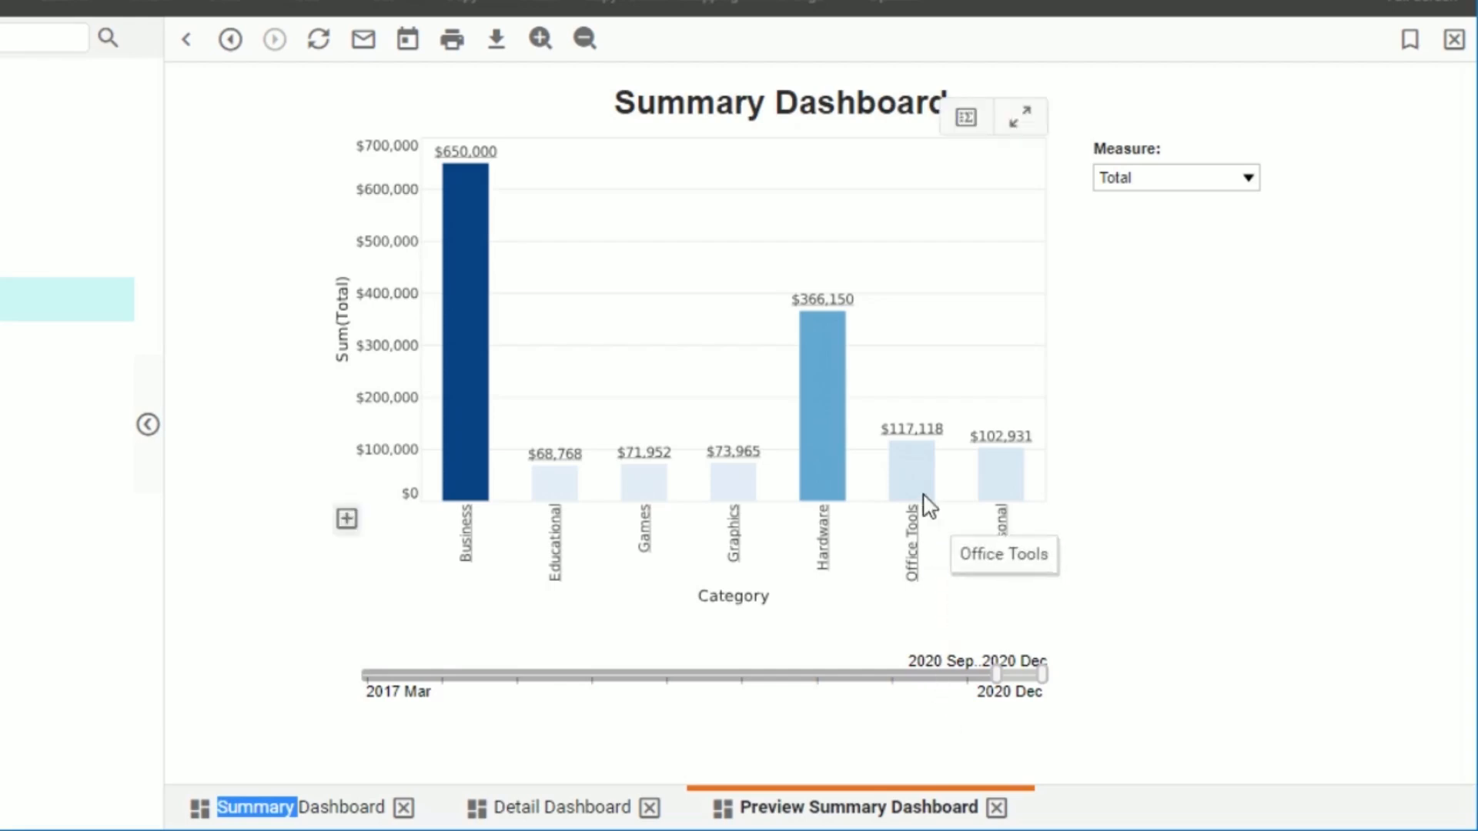
click(911, 460)
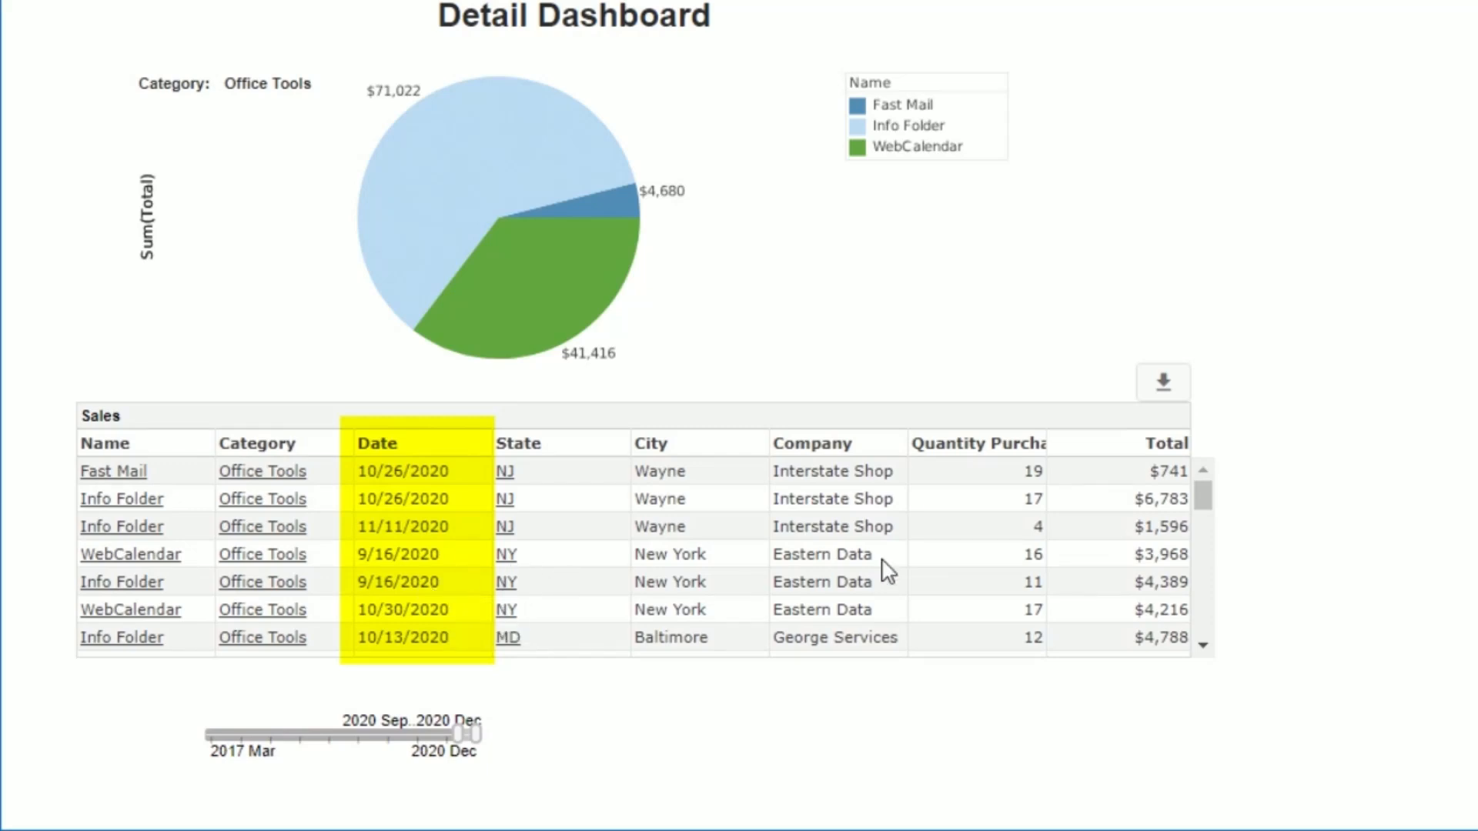
drag(1207, 505, 1228, 616)
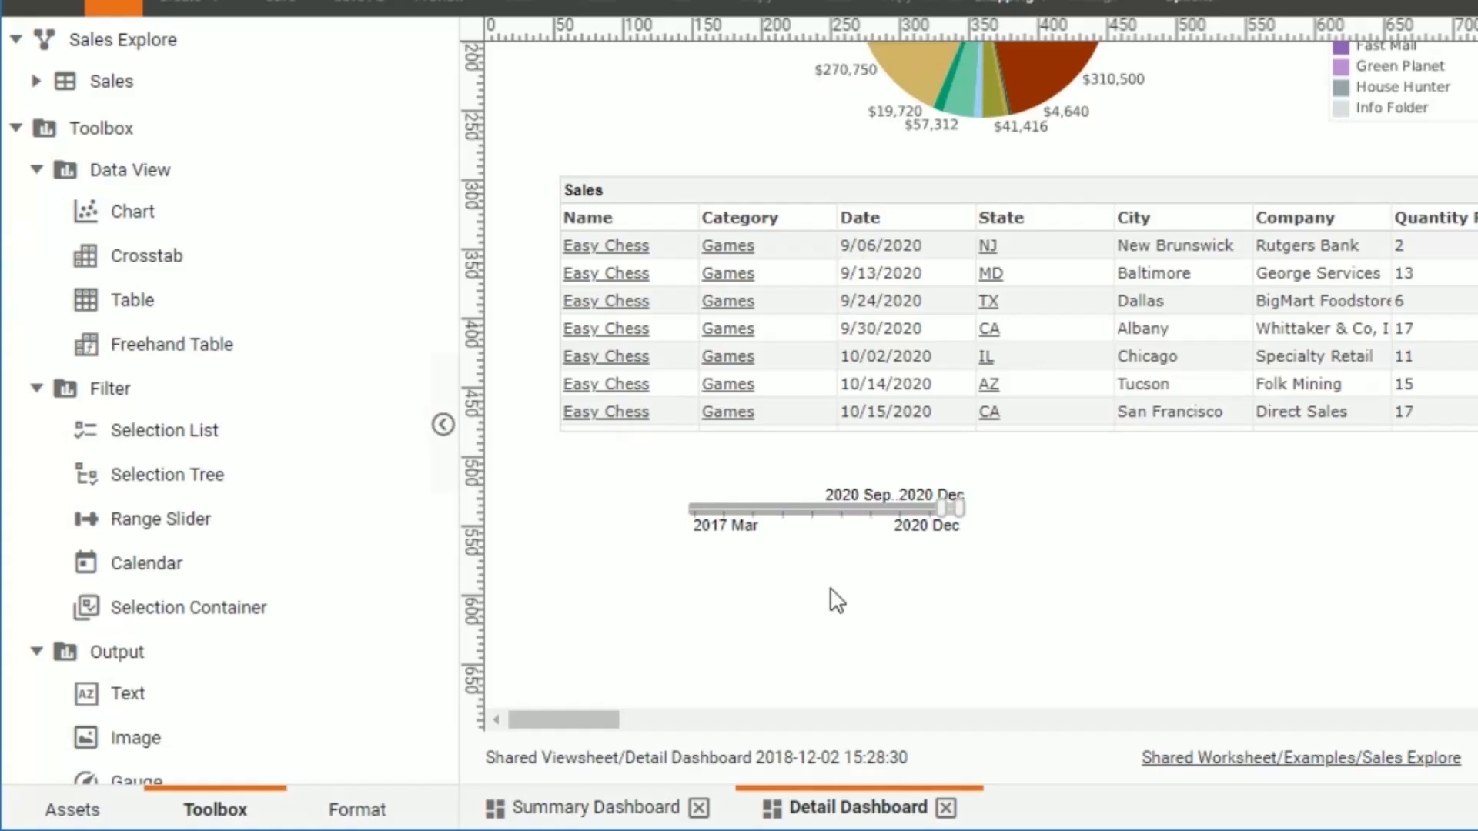
Step: Set the visibility of detailSlider on the Detail Dashboard to Hide
right_click(827, 511)
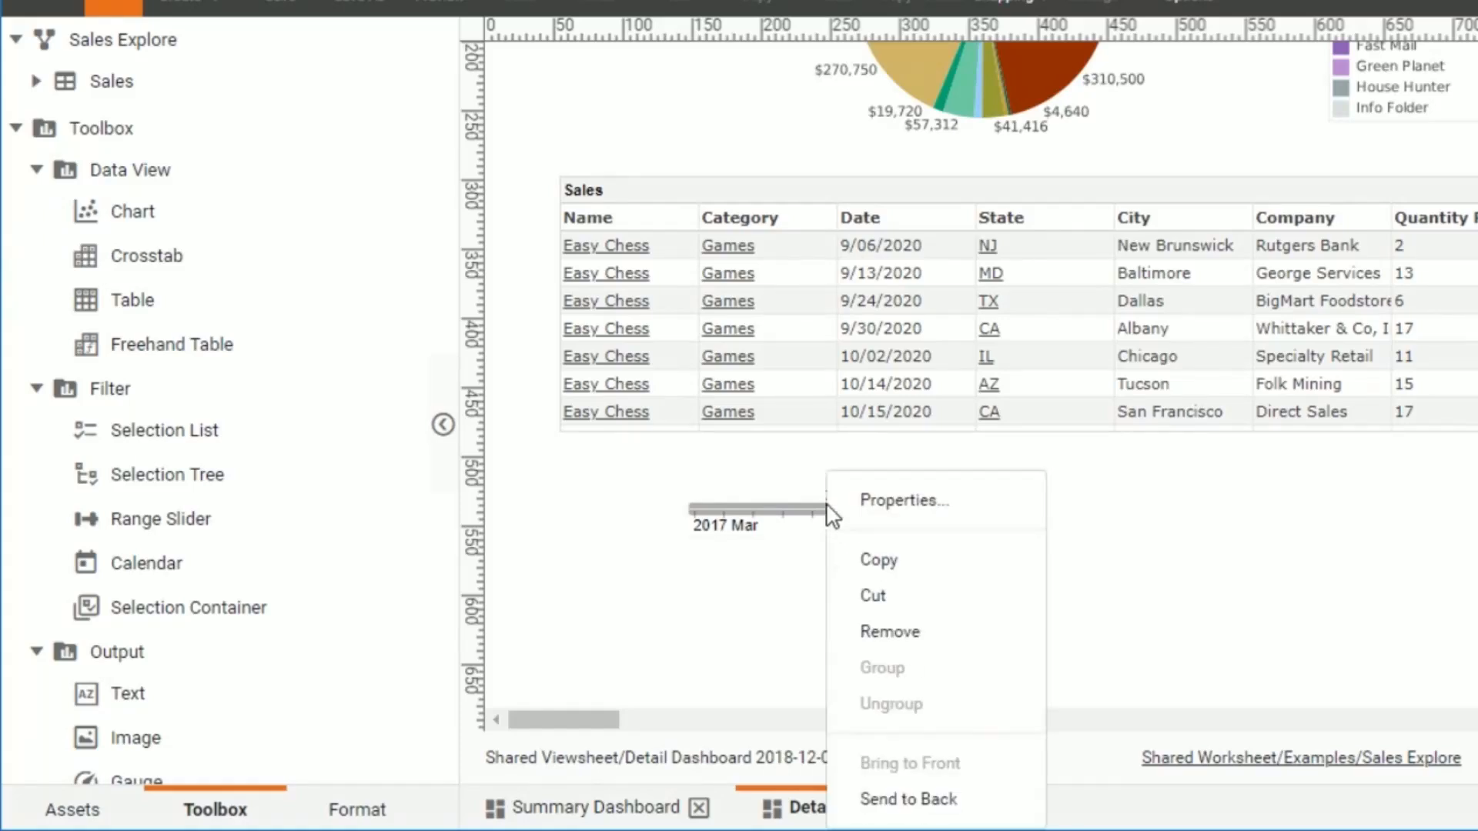
click(966, 498)
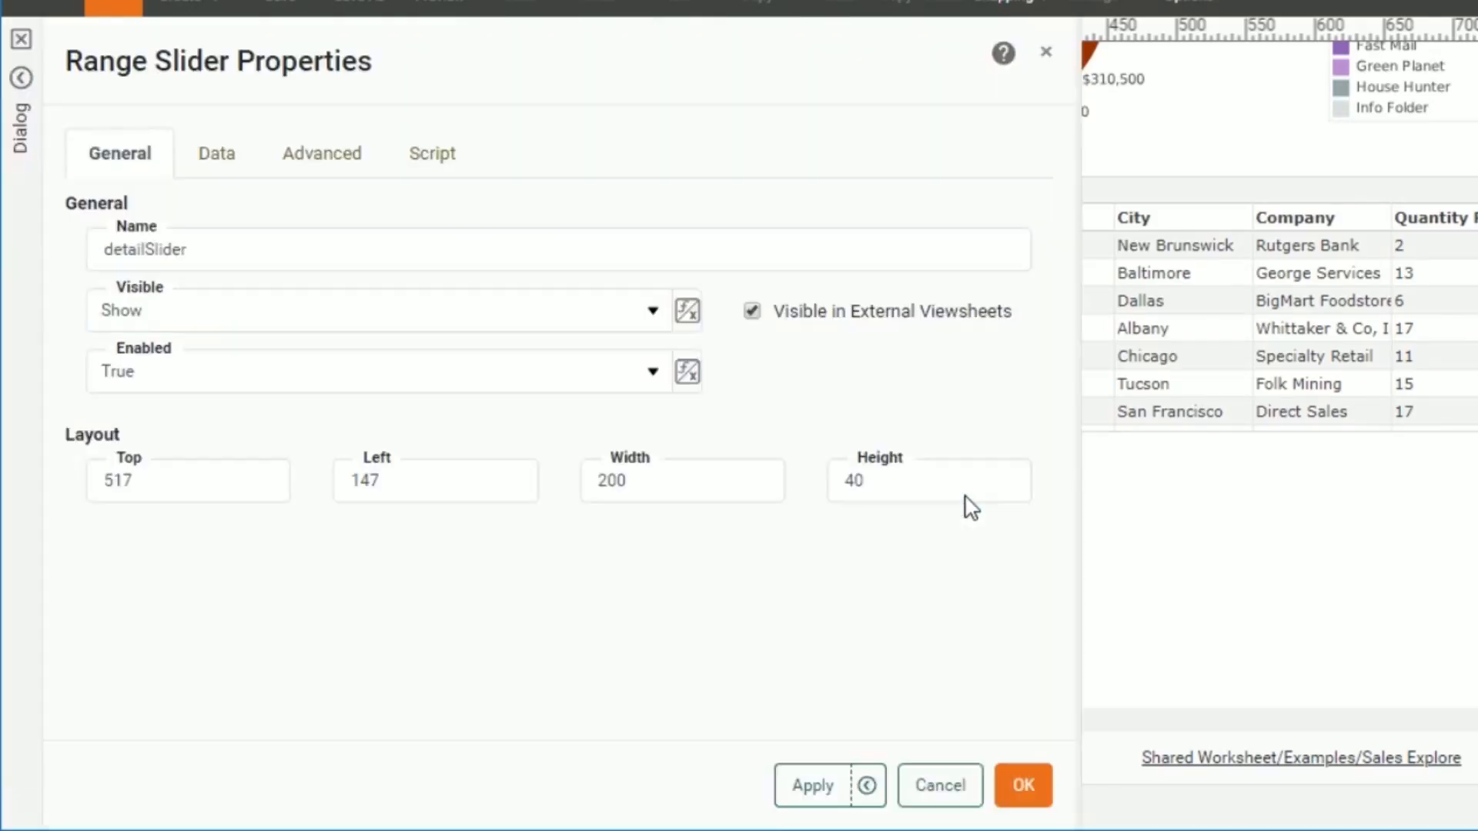
click(653, 312)
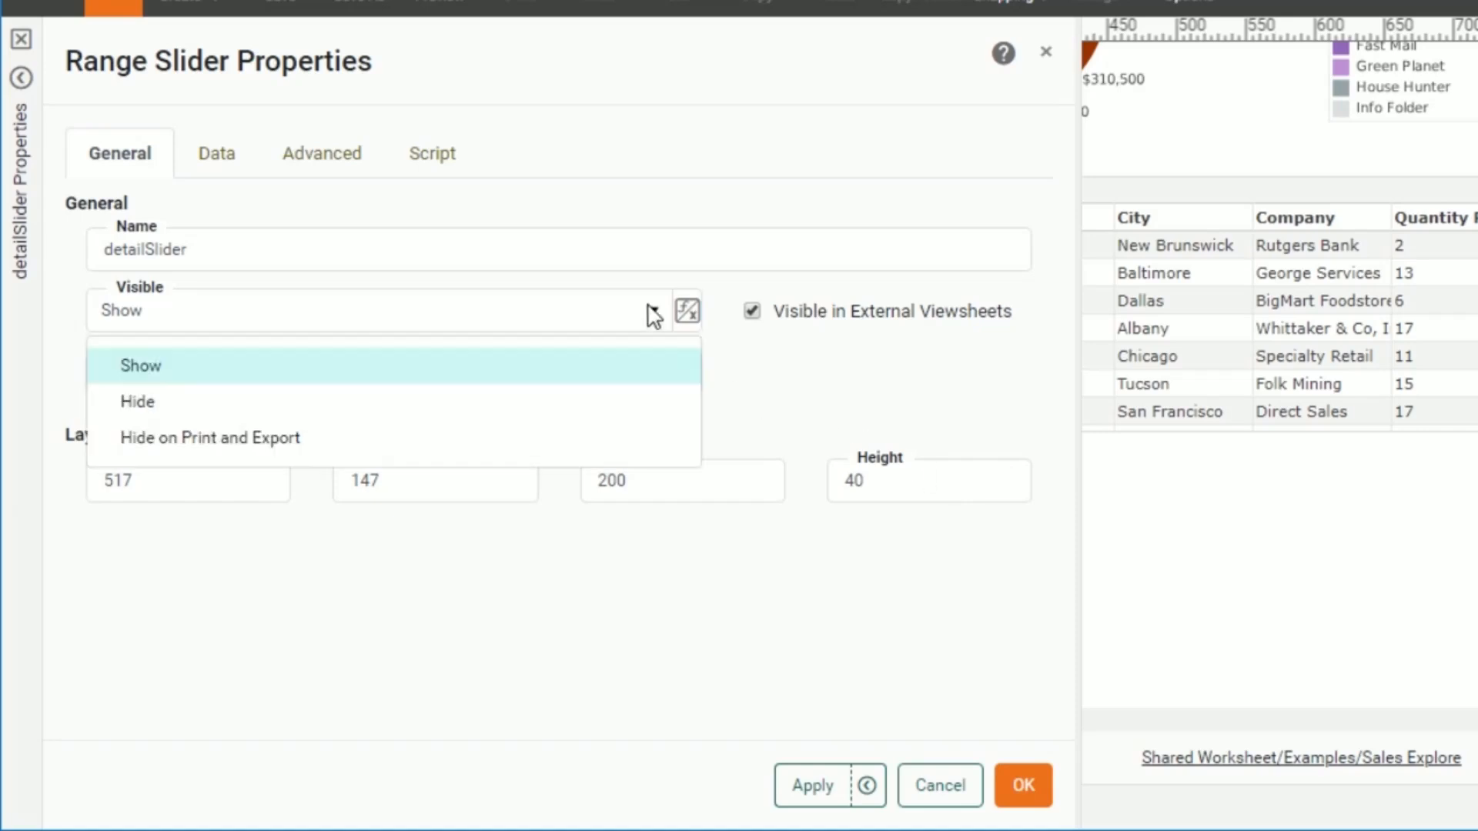
click(557, 416)
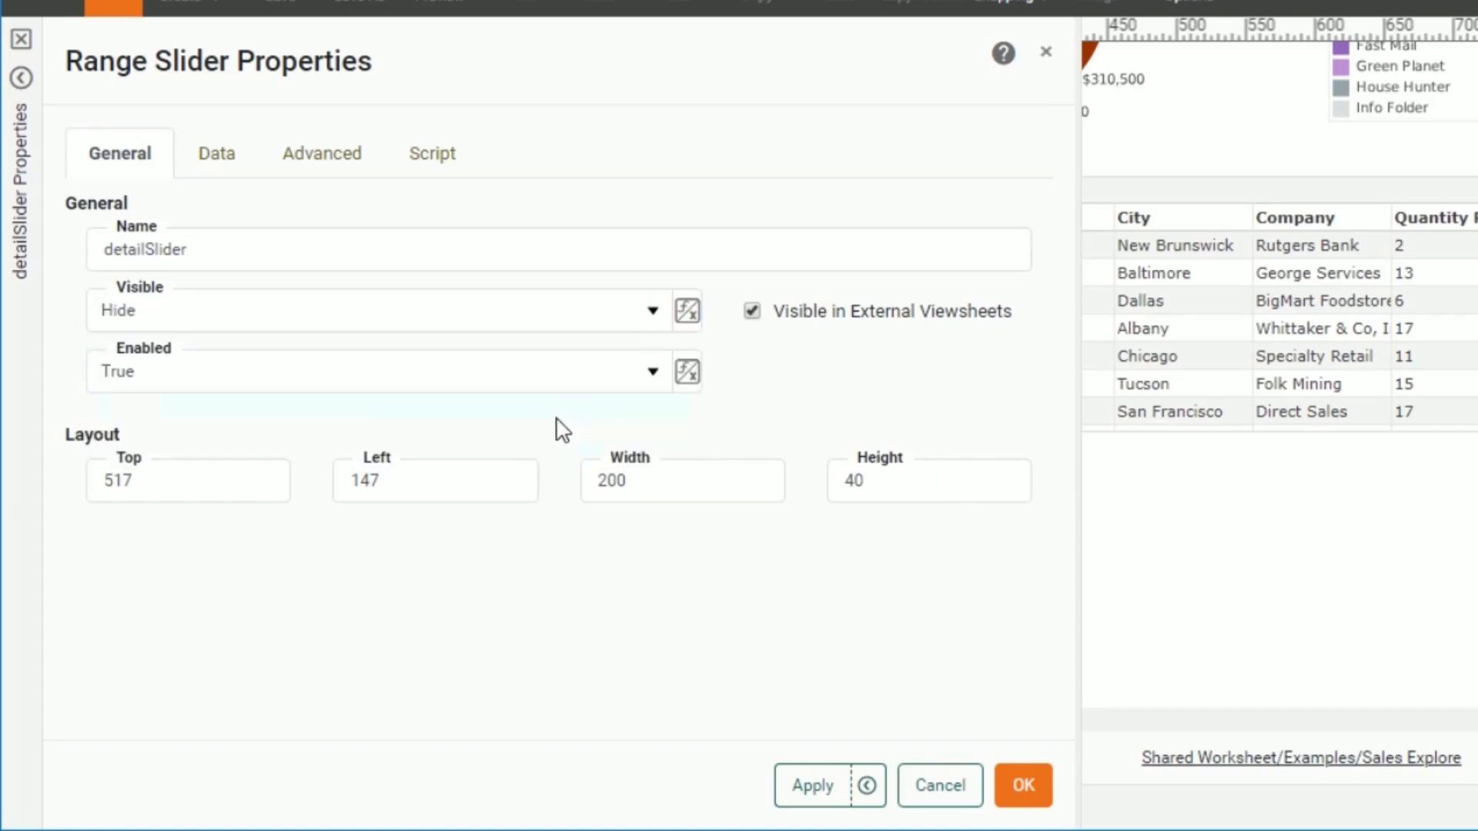
click(1023, 799)
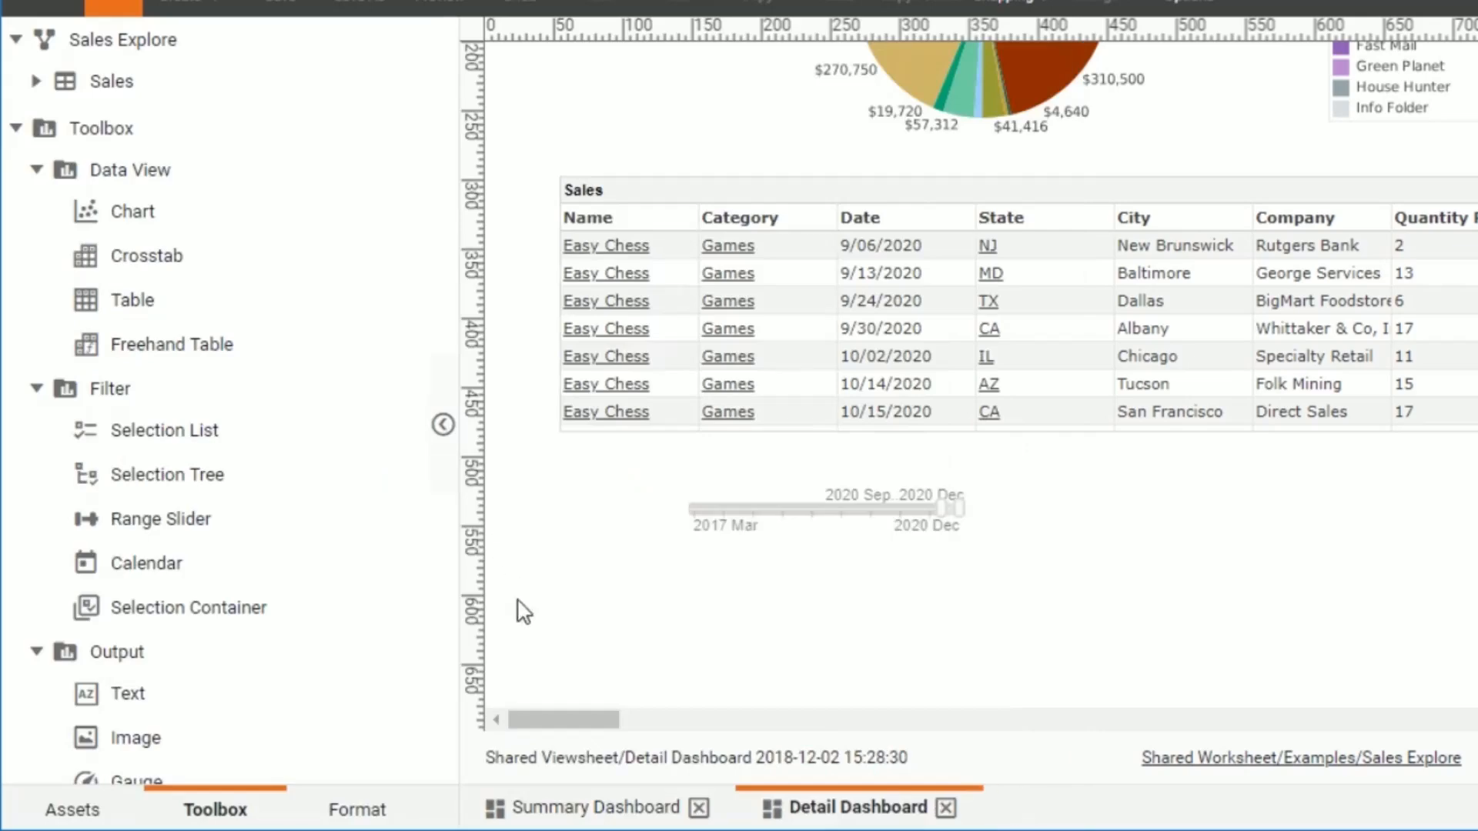
Step: Open the Summary Dashboard from the portal repository and drill into Office Tools to check the filtered Sales table
click(547, 809)
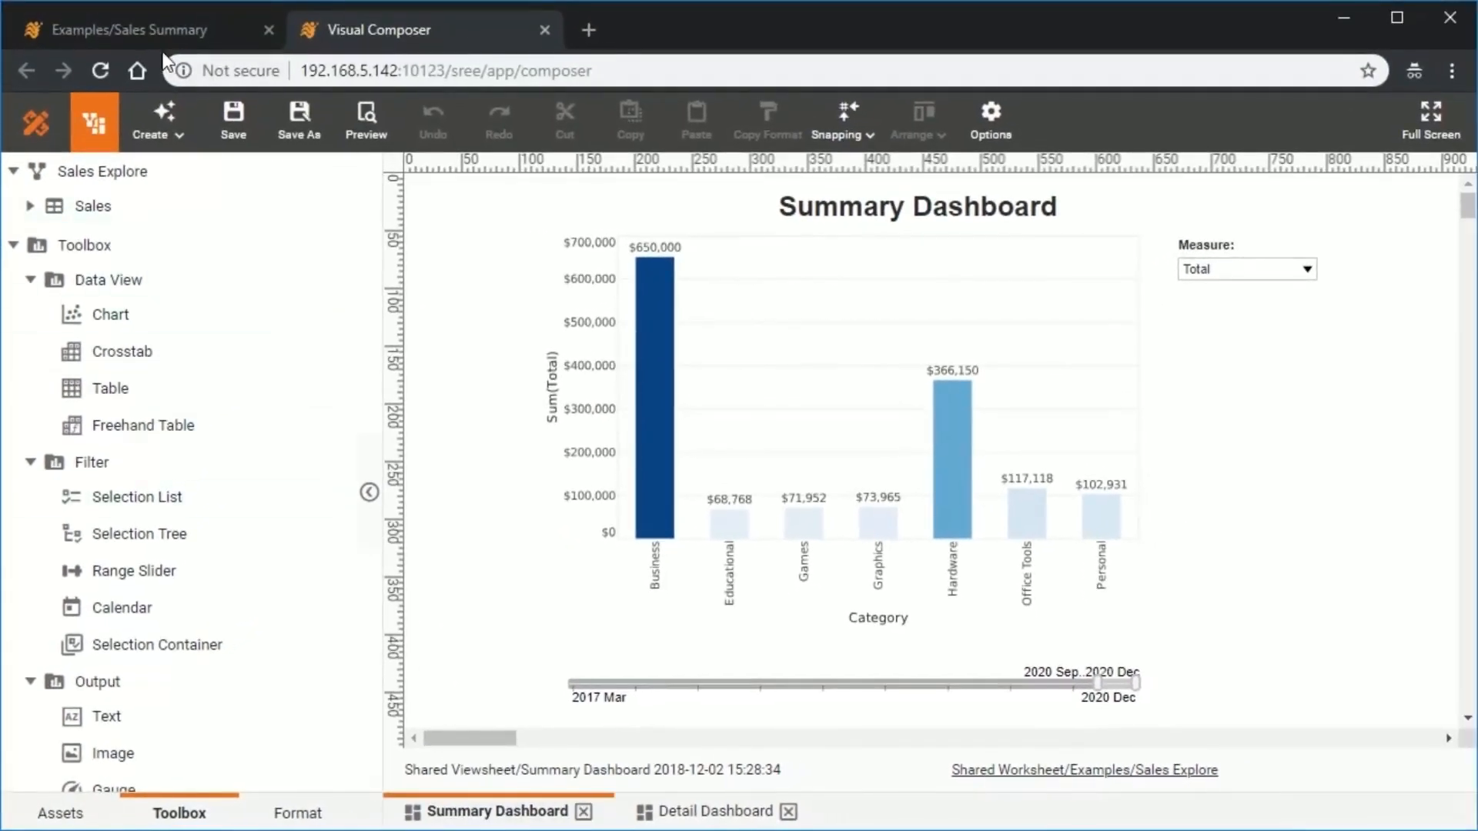
click(154, 32)
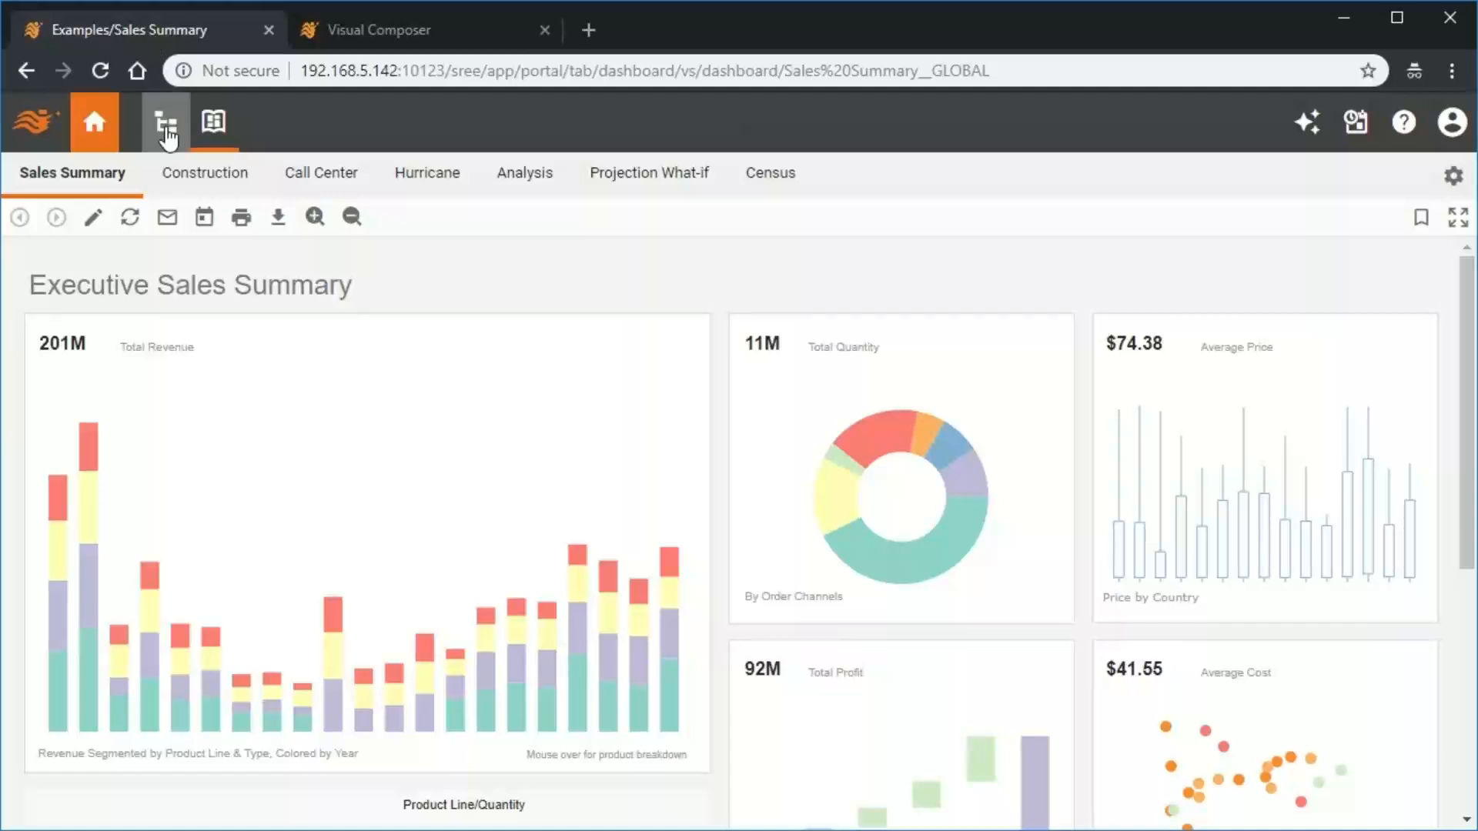
click(168, 127)
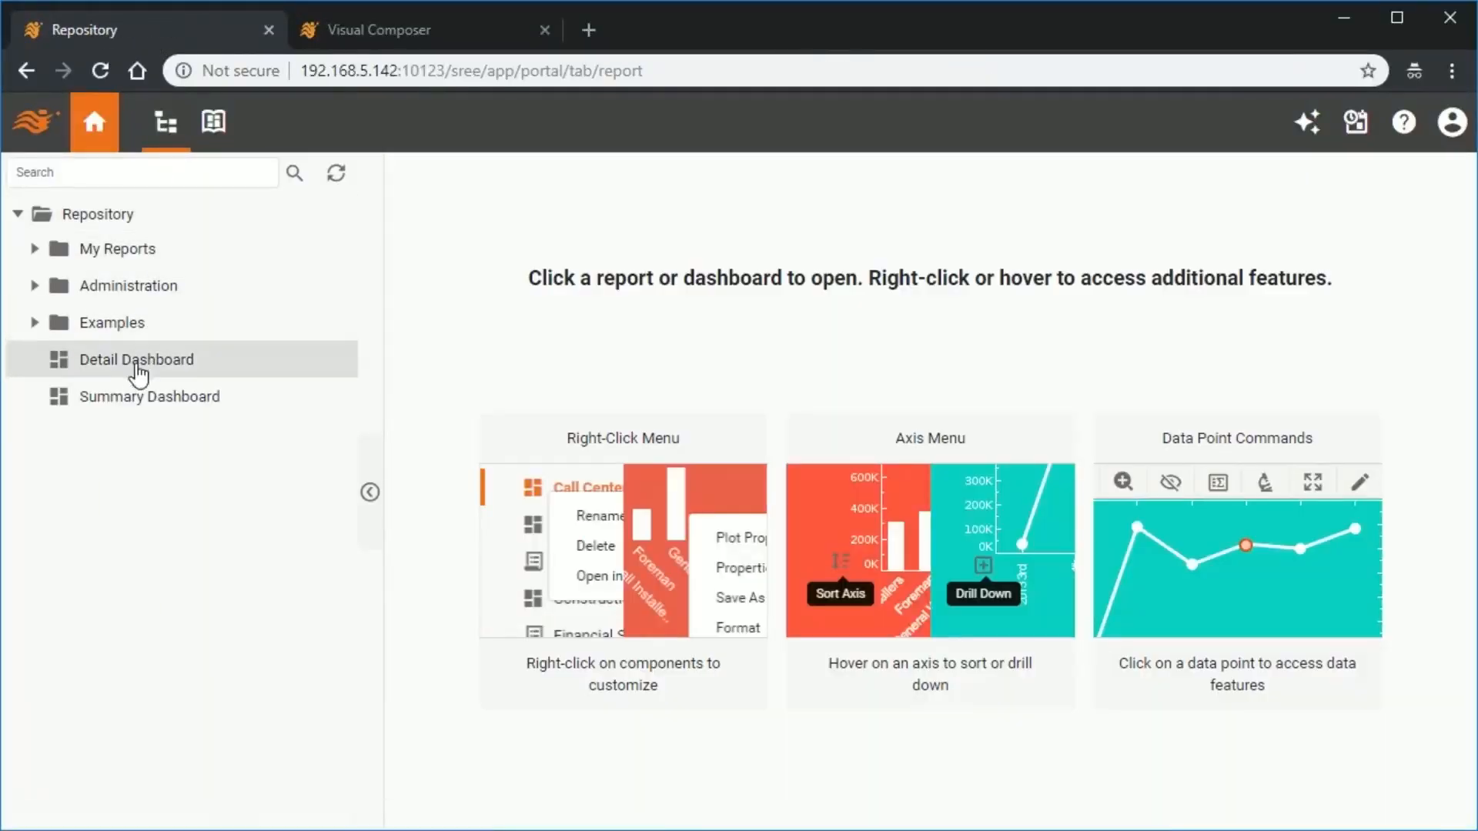
click(132, 398)
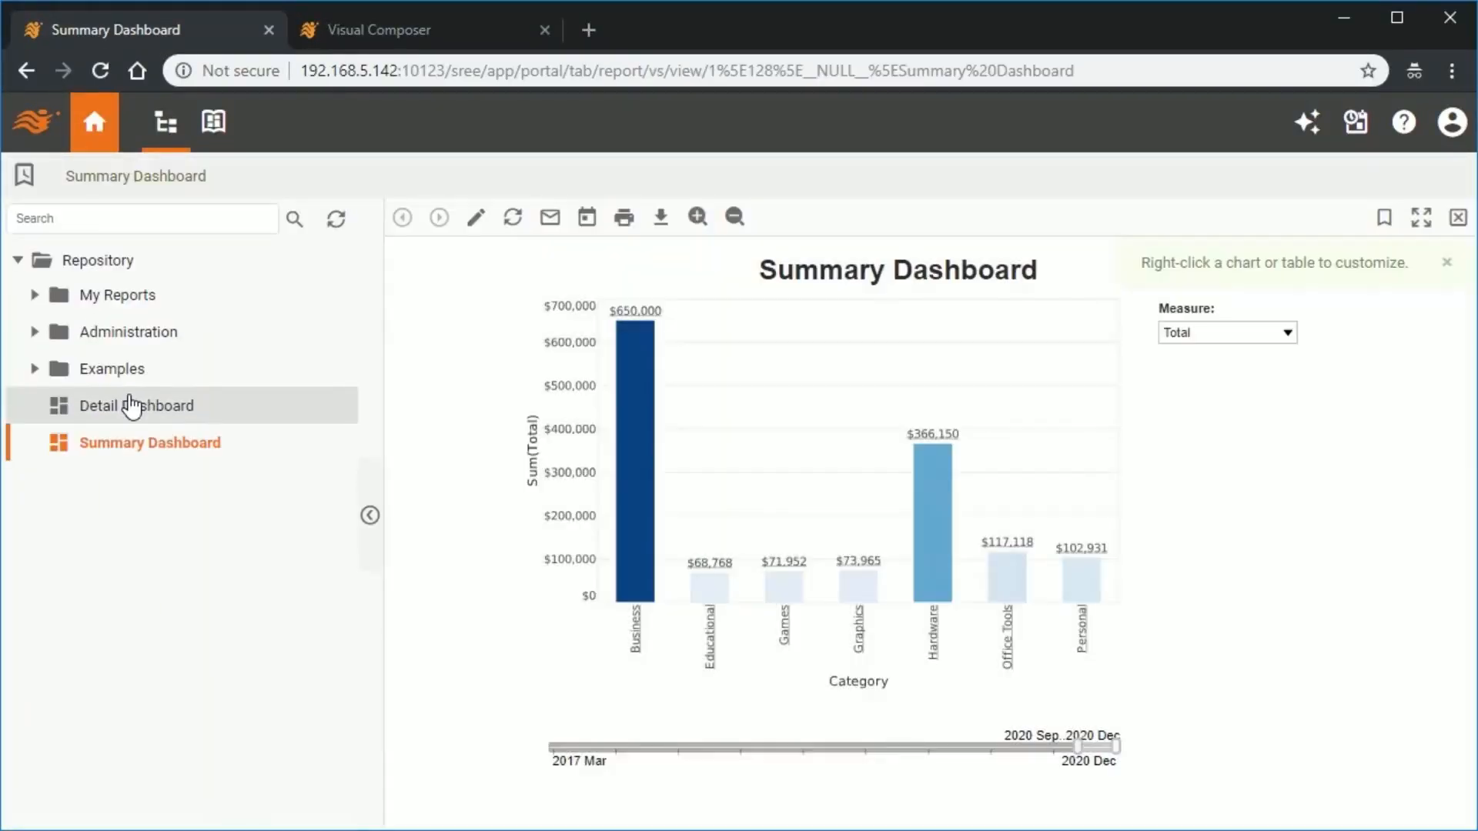
click(1014, 575)
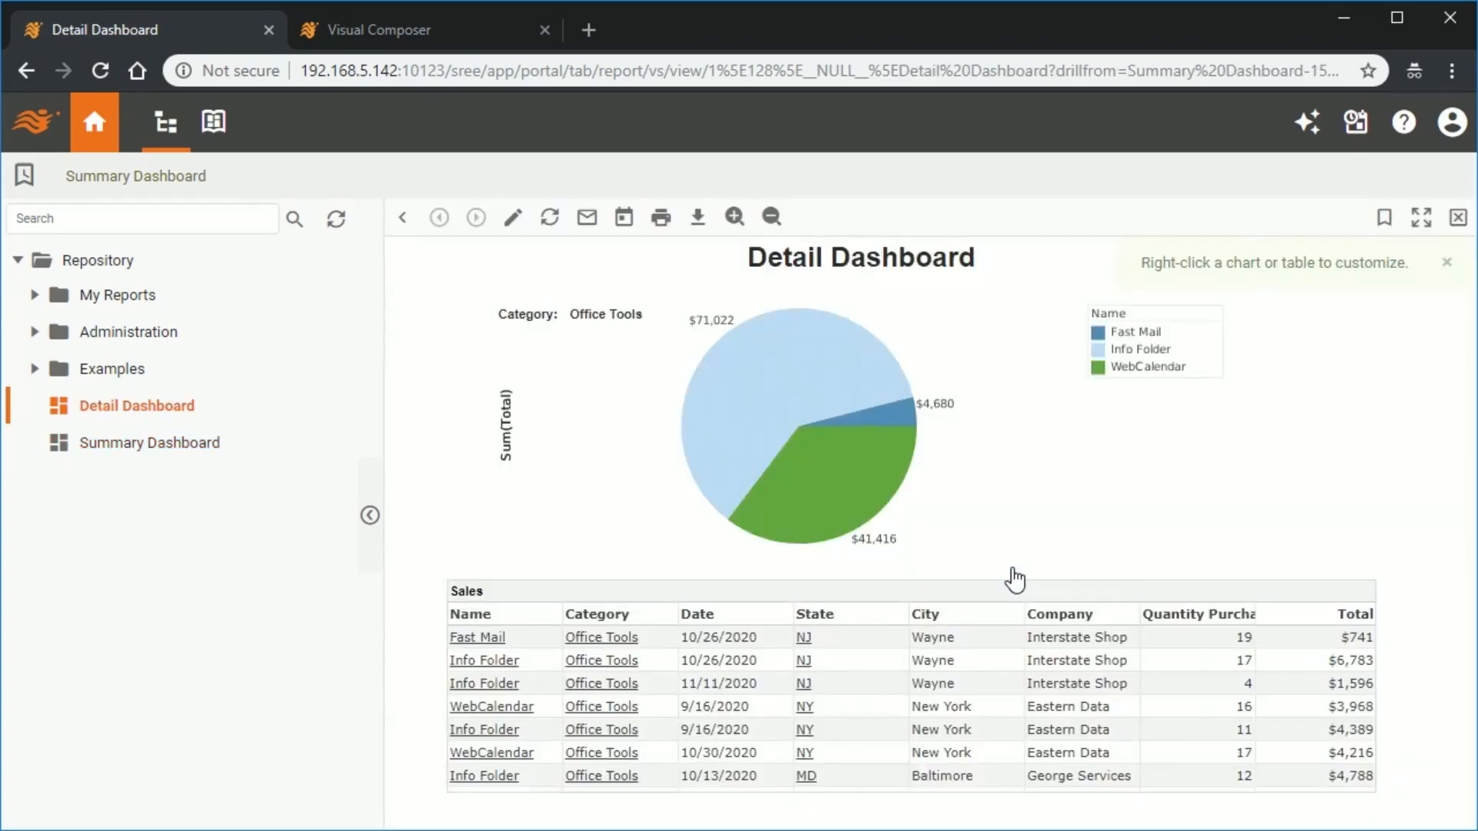
scroll(758, 670, down, 5)
scroll(761, 672, down, 5)
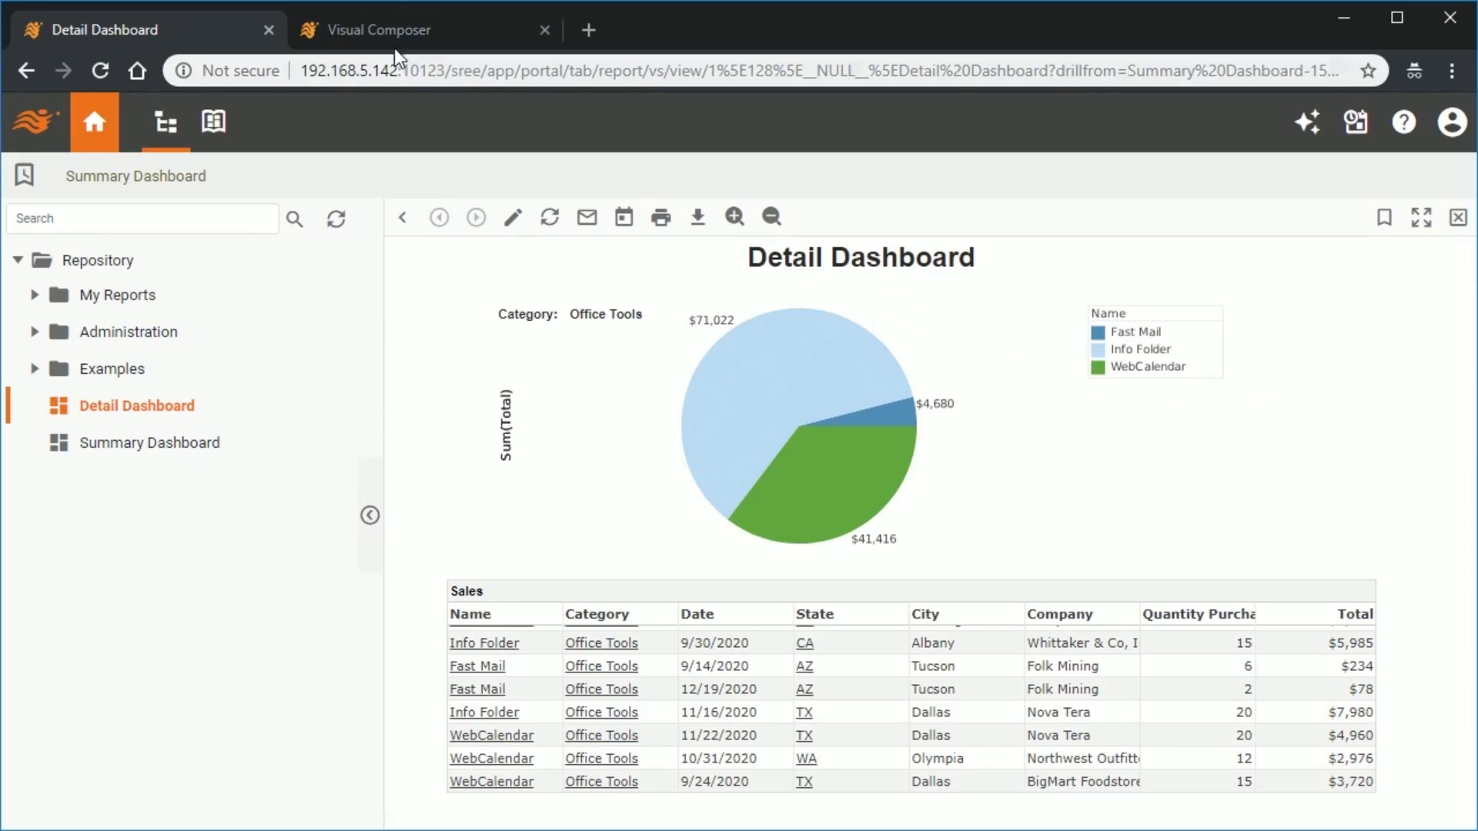
Step: Return to Visual Composer, switch the Summary Dashboard's Measure to Quantity Purchased to compare the chart, and set it back to Total
click(380, 34)
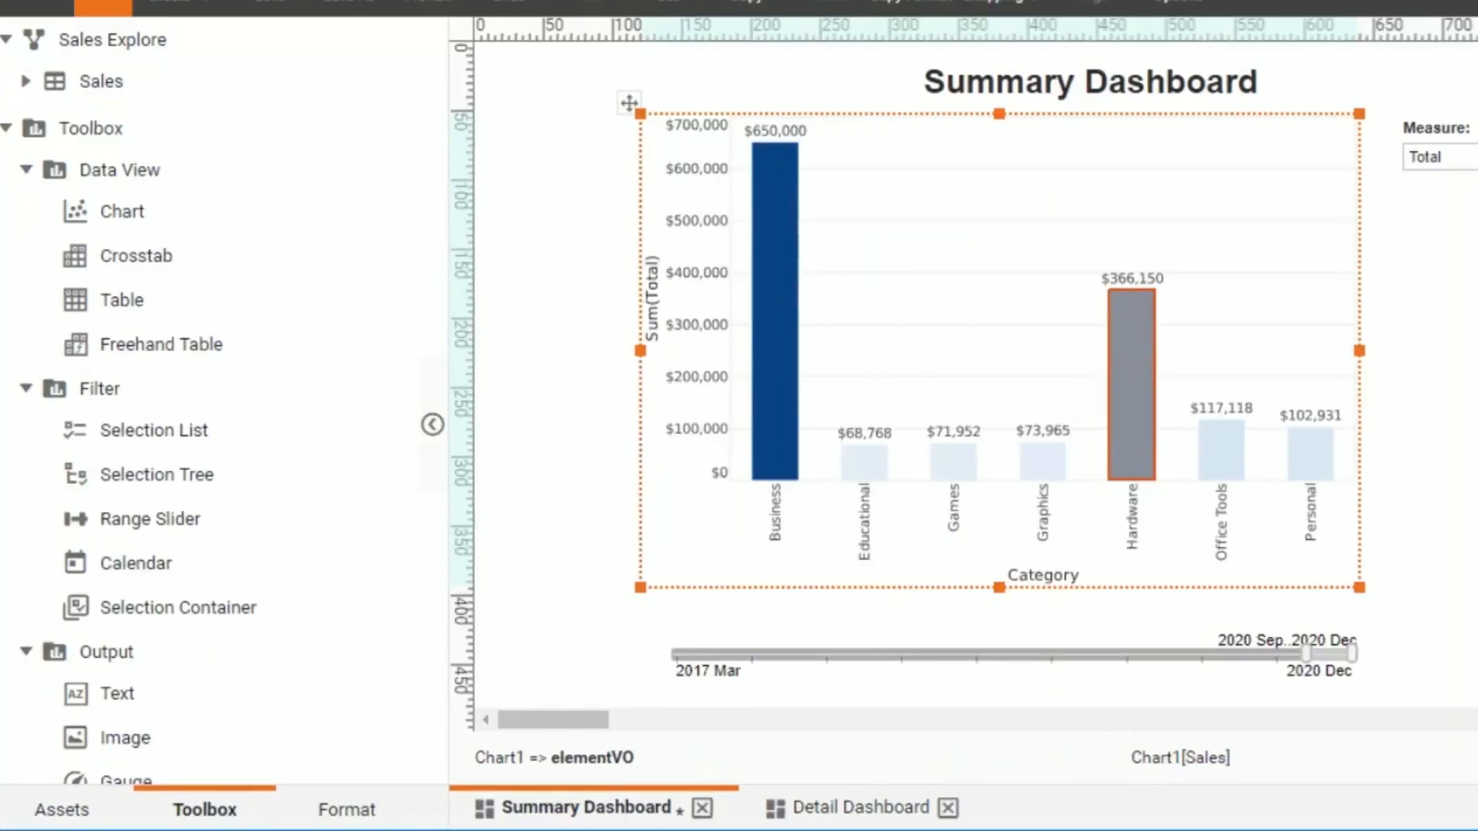
click(1172, 165)
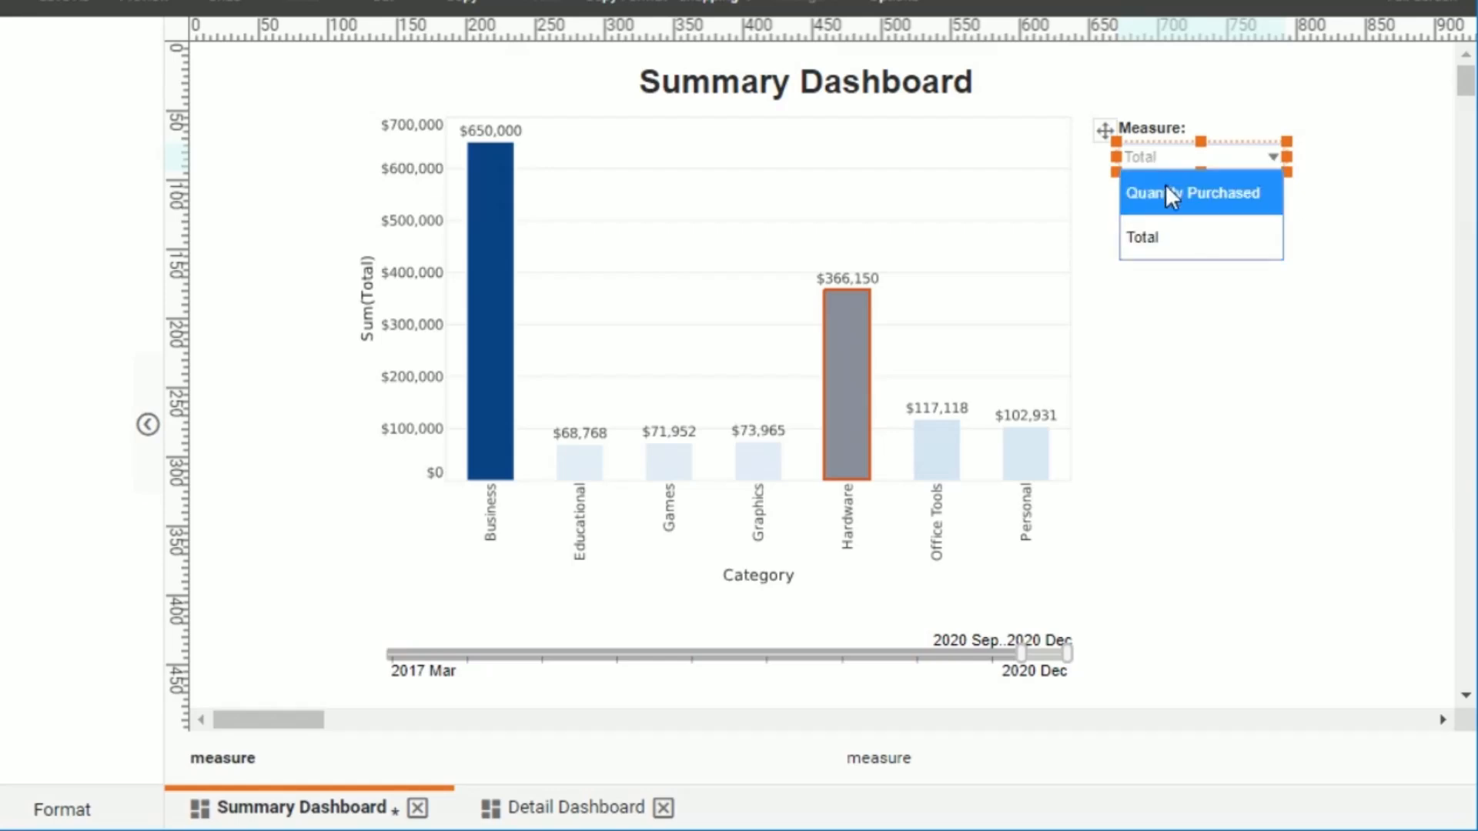
click(1166, 187)
click(1164, 160)
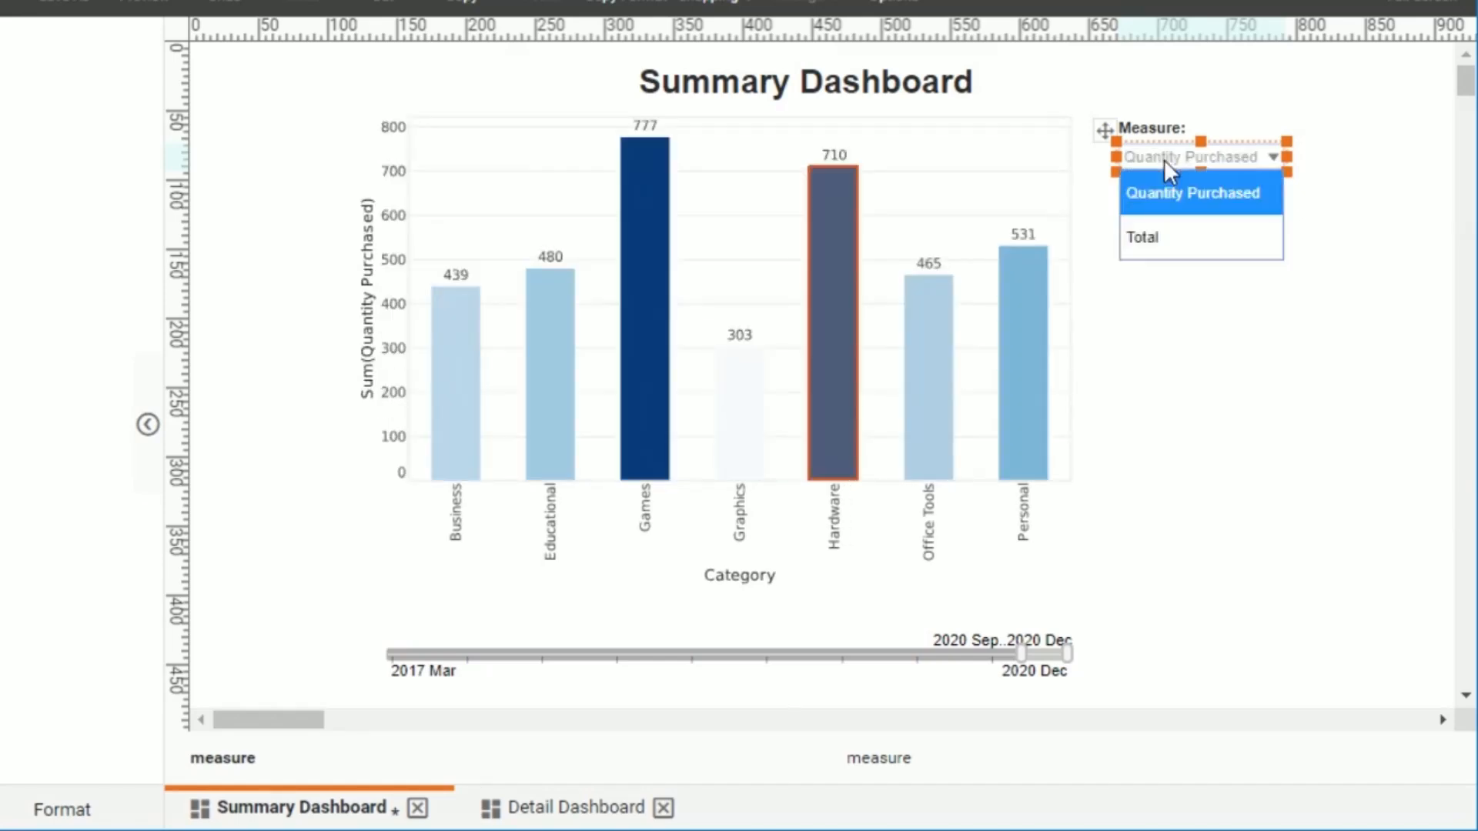
click(1166, 229)
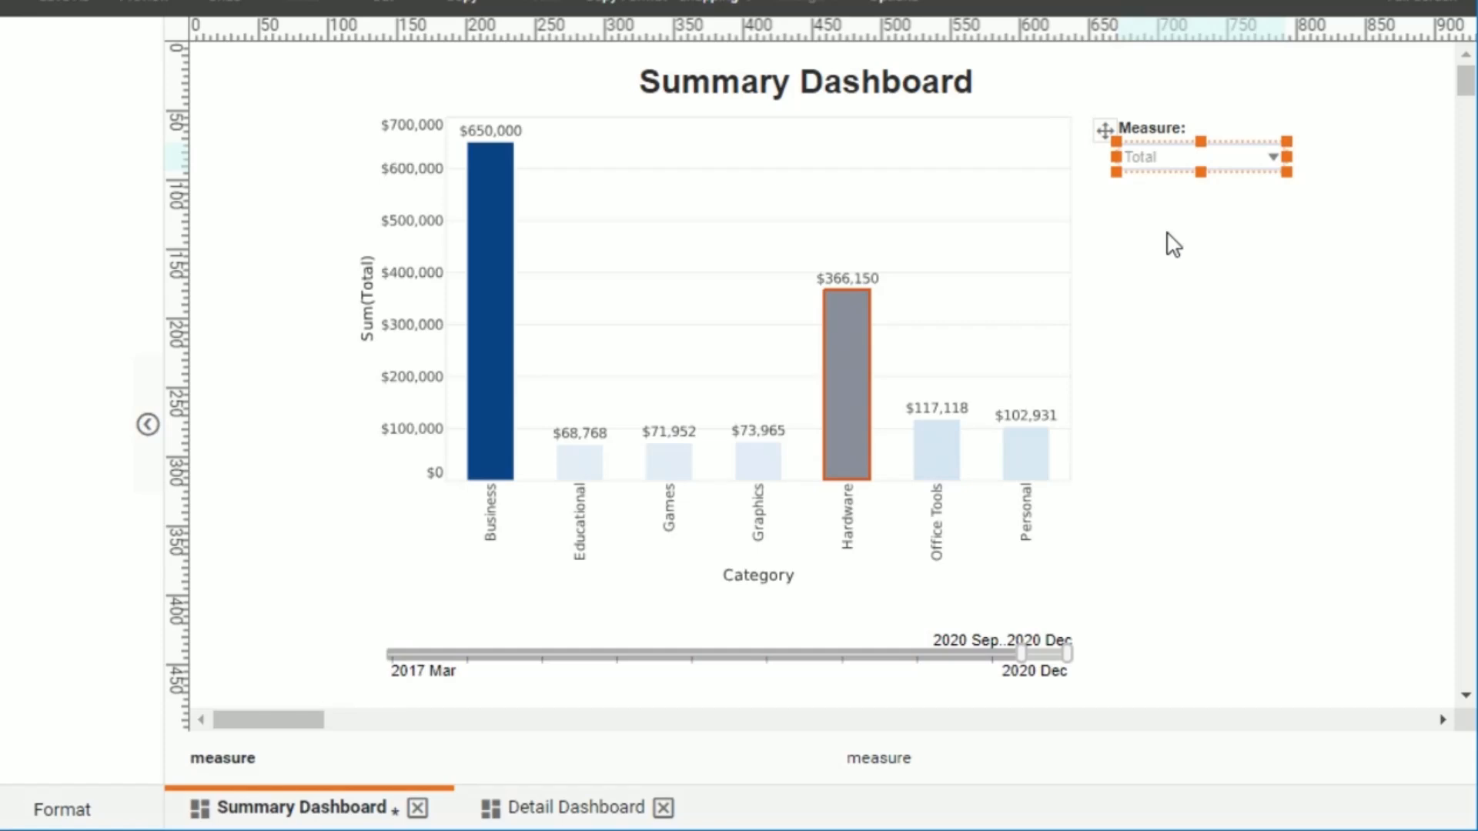
Step: Check which measure the Detail Dashboard's pie chart uses and return to the Summary Dashboard
click(564, 821)
scroll(963, 616, up, 3)
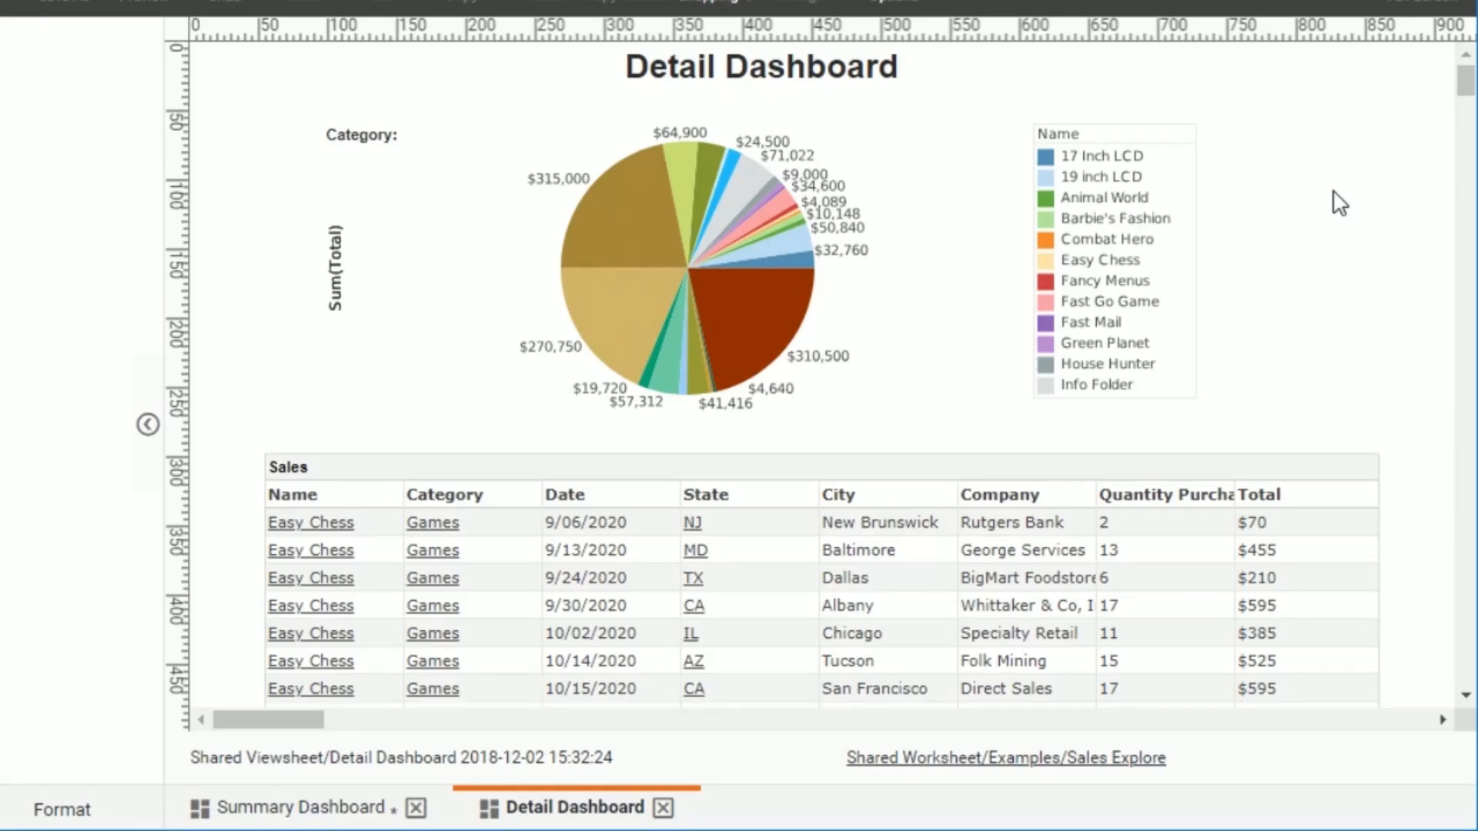
click(340, 812)
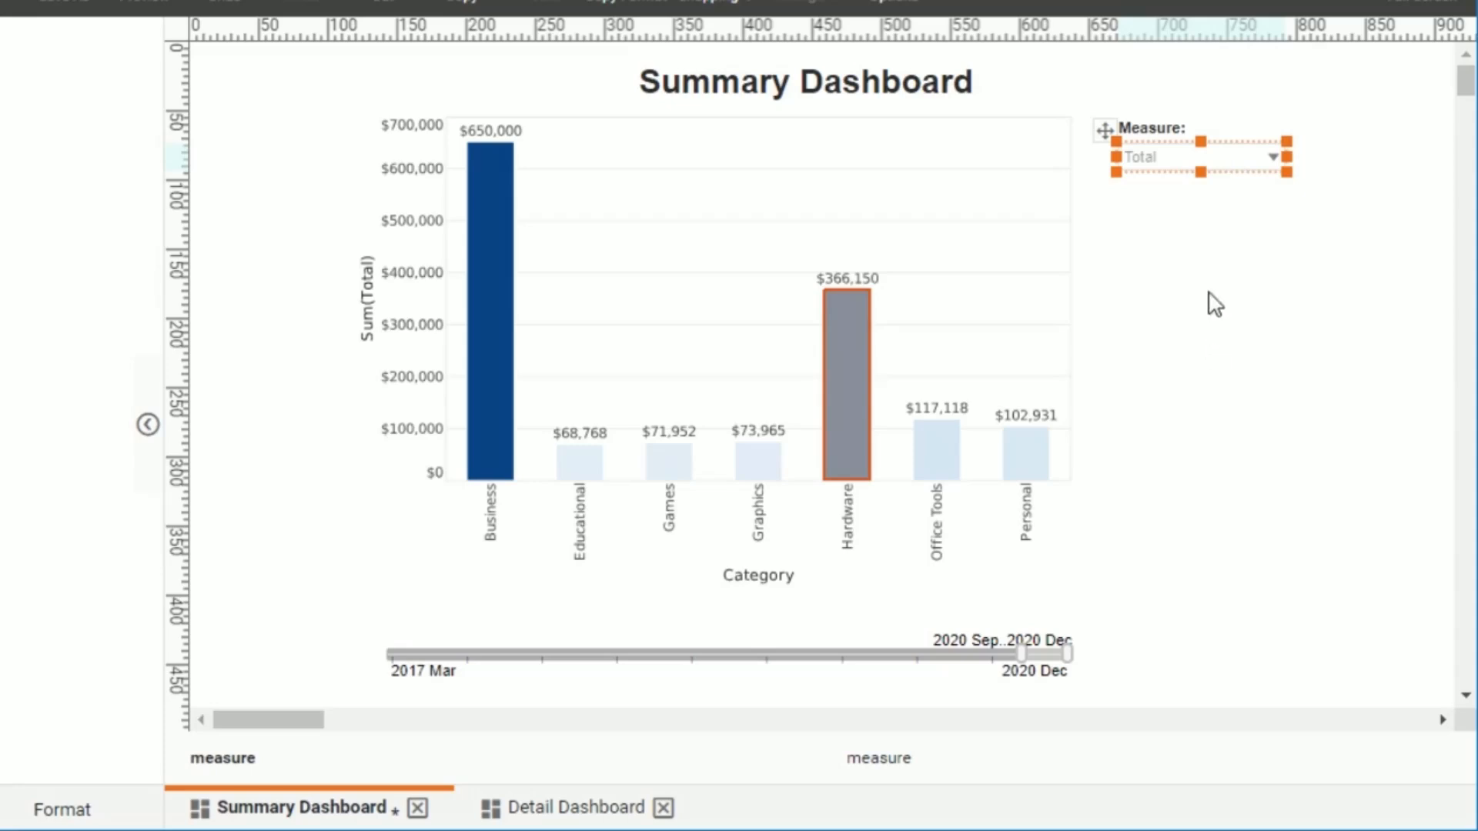
Step: Examine the parameter-passing options in the Summary chart's Sum(Total) hyperlink to the Detail Dashboard
right_click(853, 371)
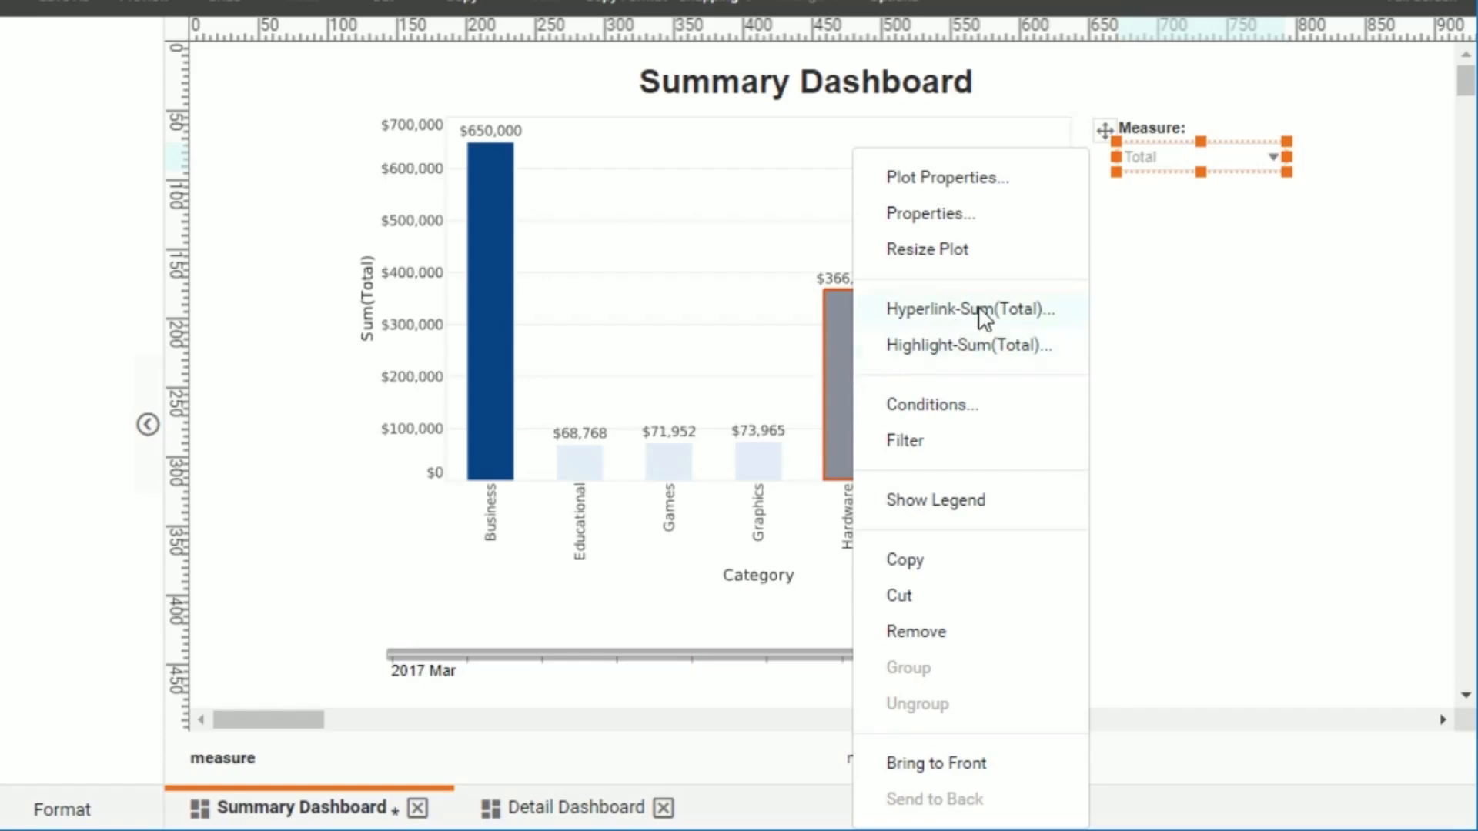
click(893, 312)
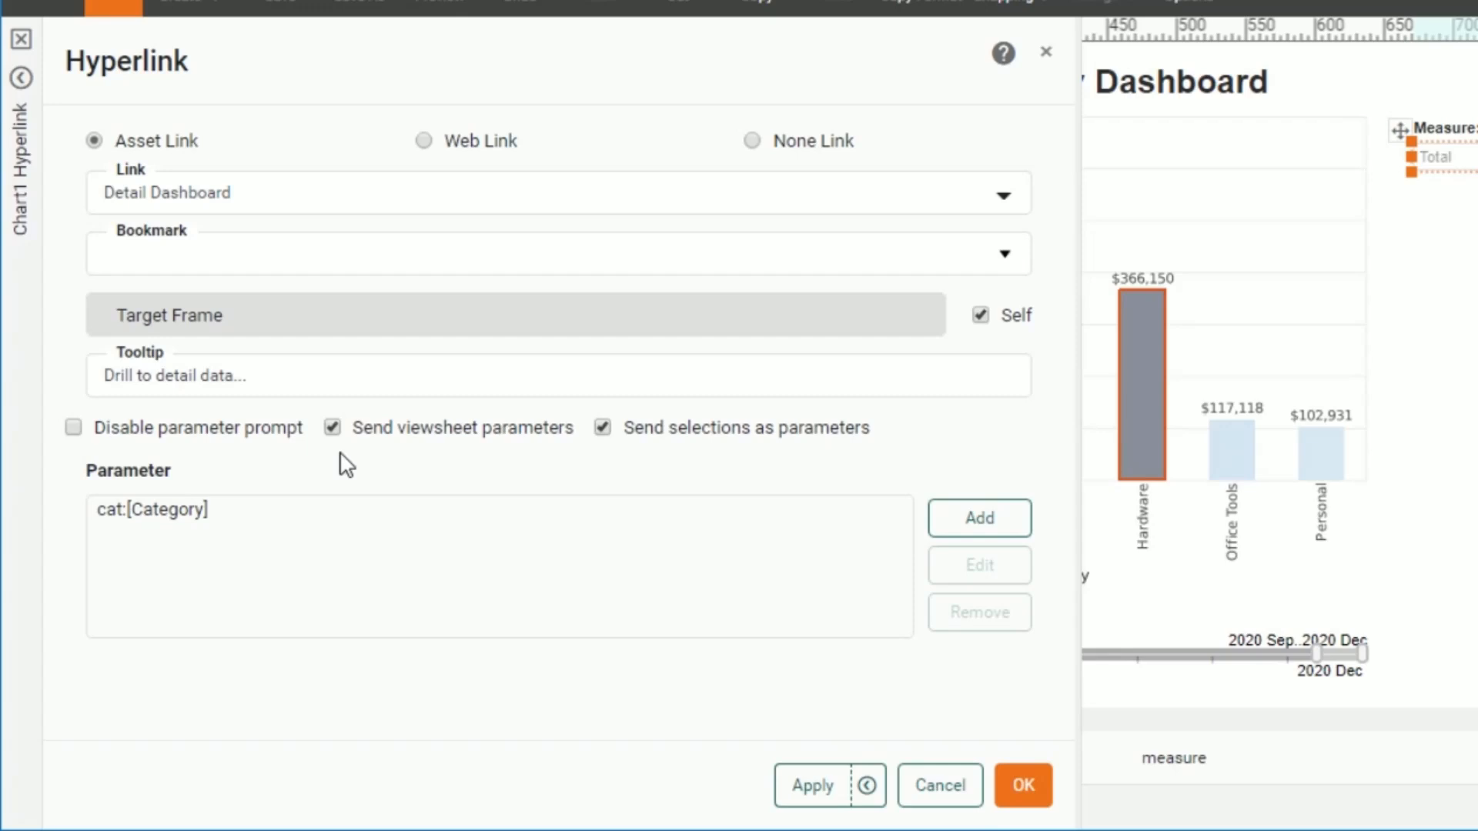
click(1023, 785)
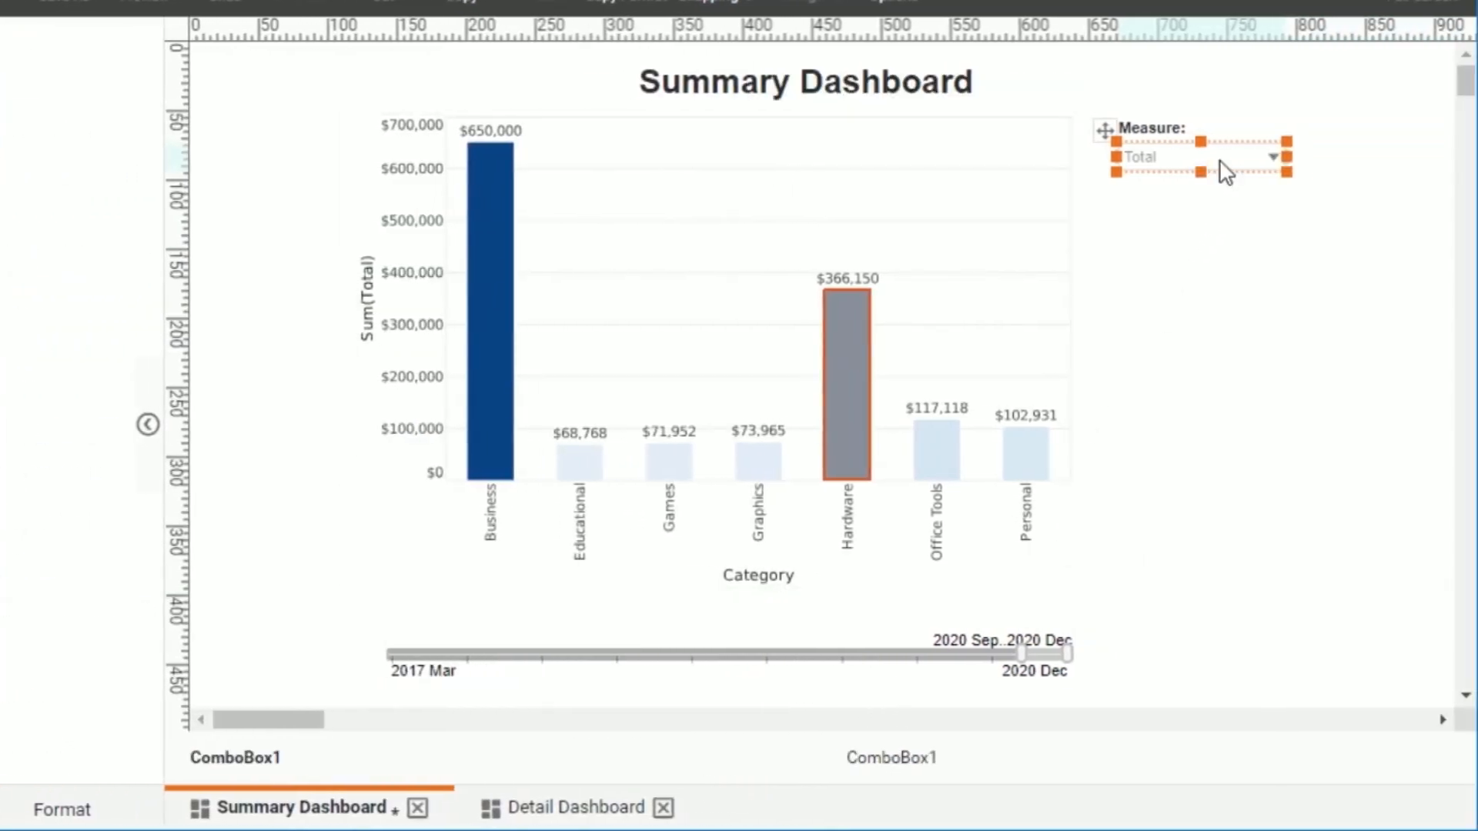
Step: Rename the Measure combo box on the Summary Dashboard as measure
right_click(1453, 165)
click(1356, 206)
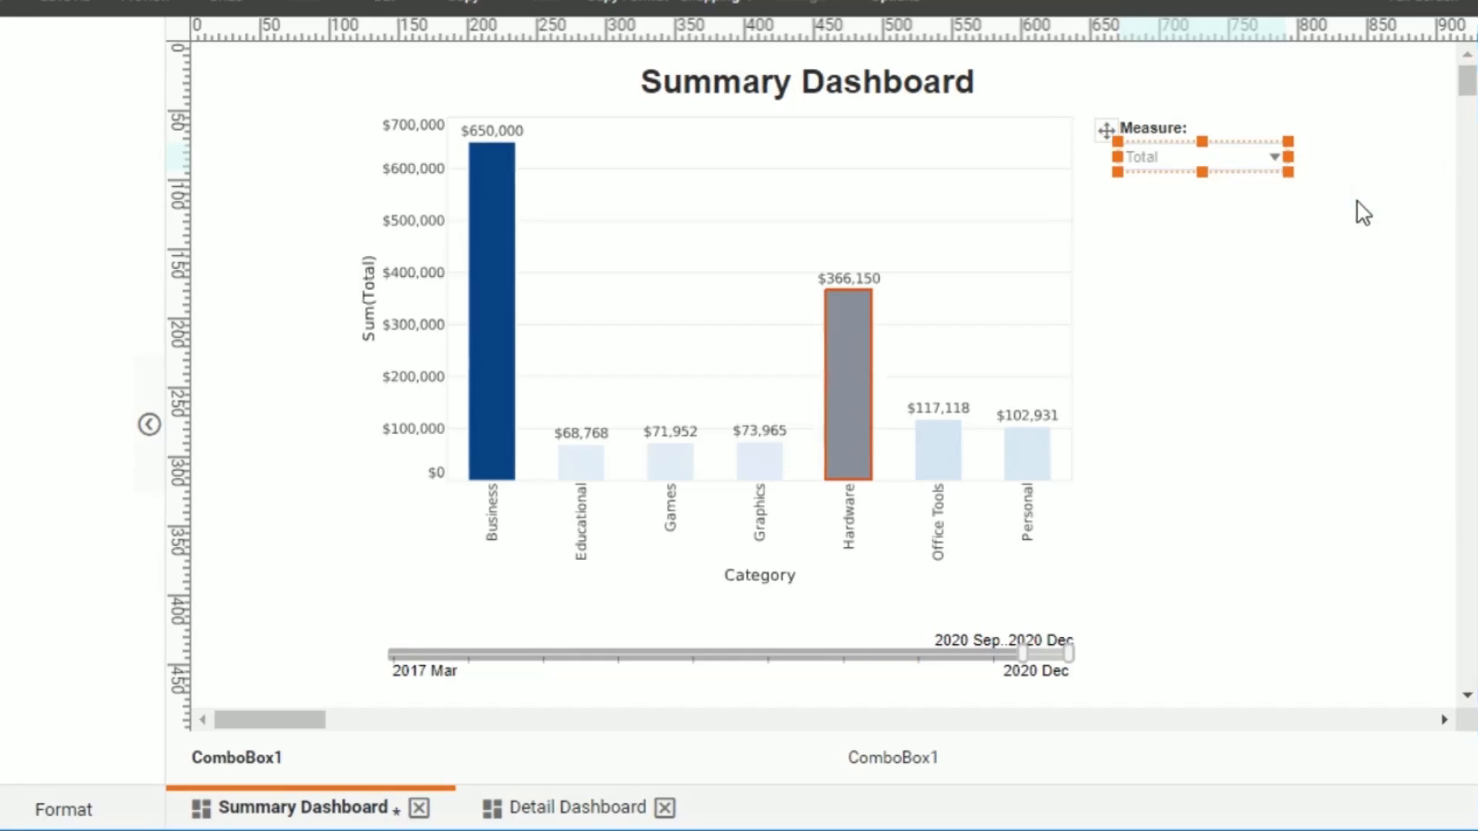
double_click(128, 254)
key(BackSpace)
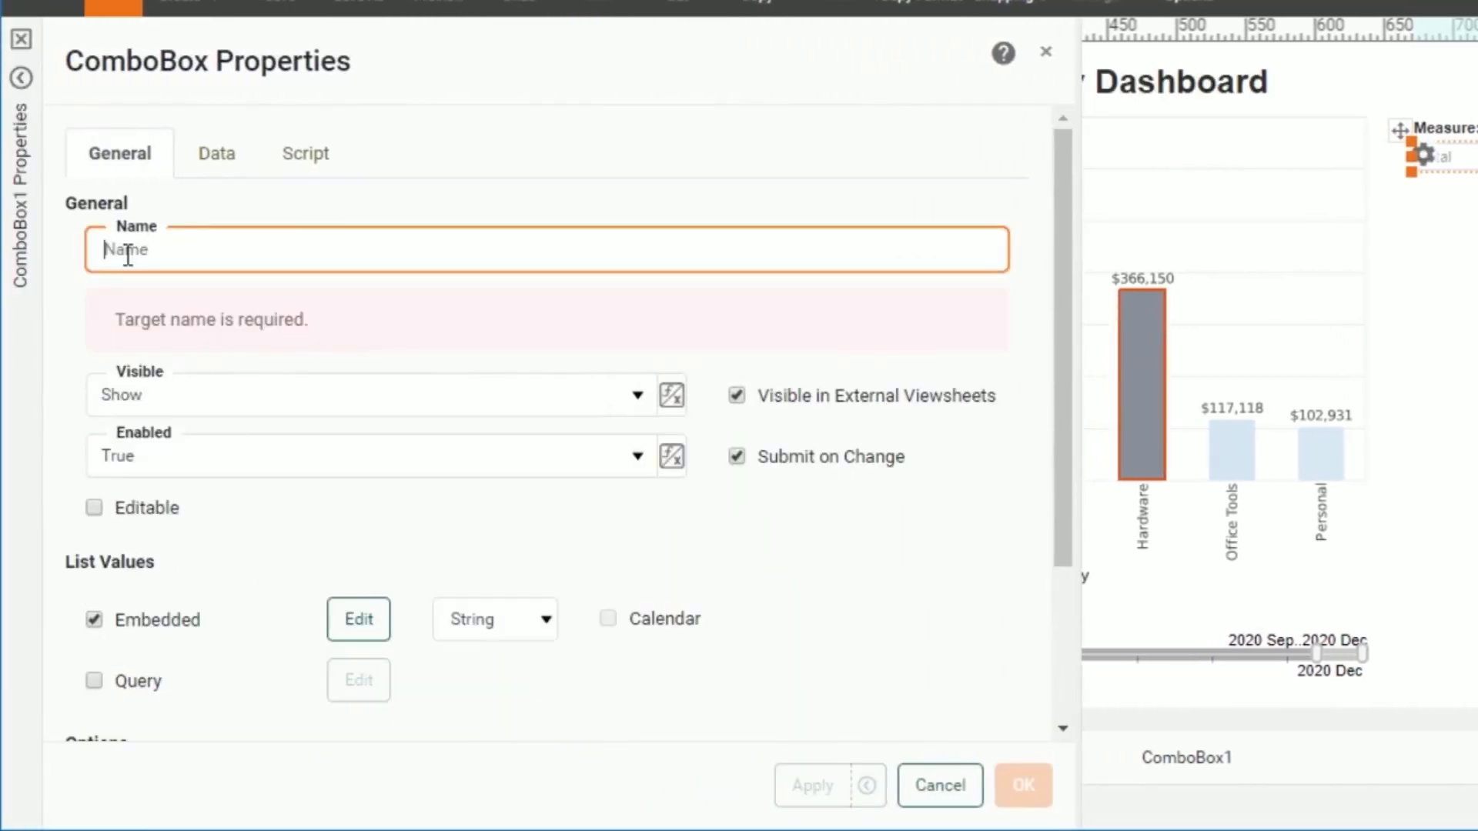
text(measure)
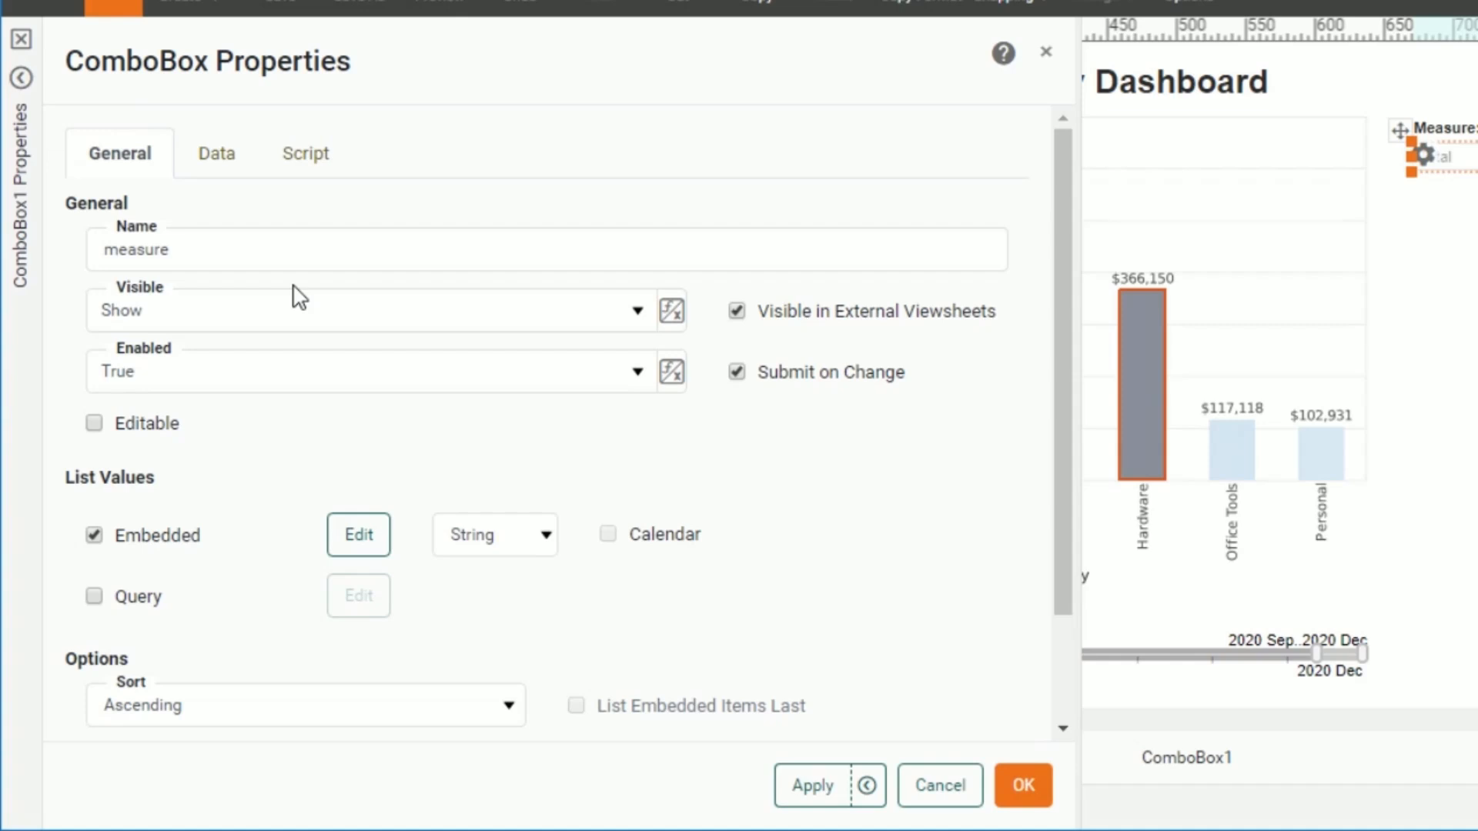
click(1028, 790)
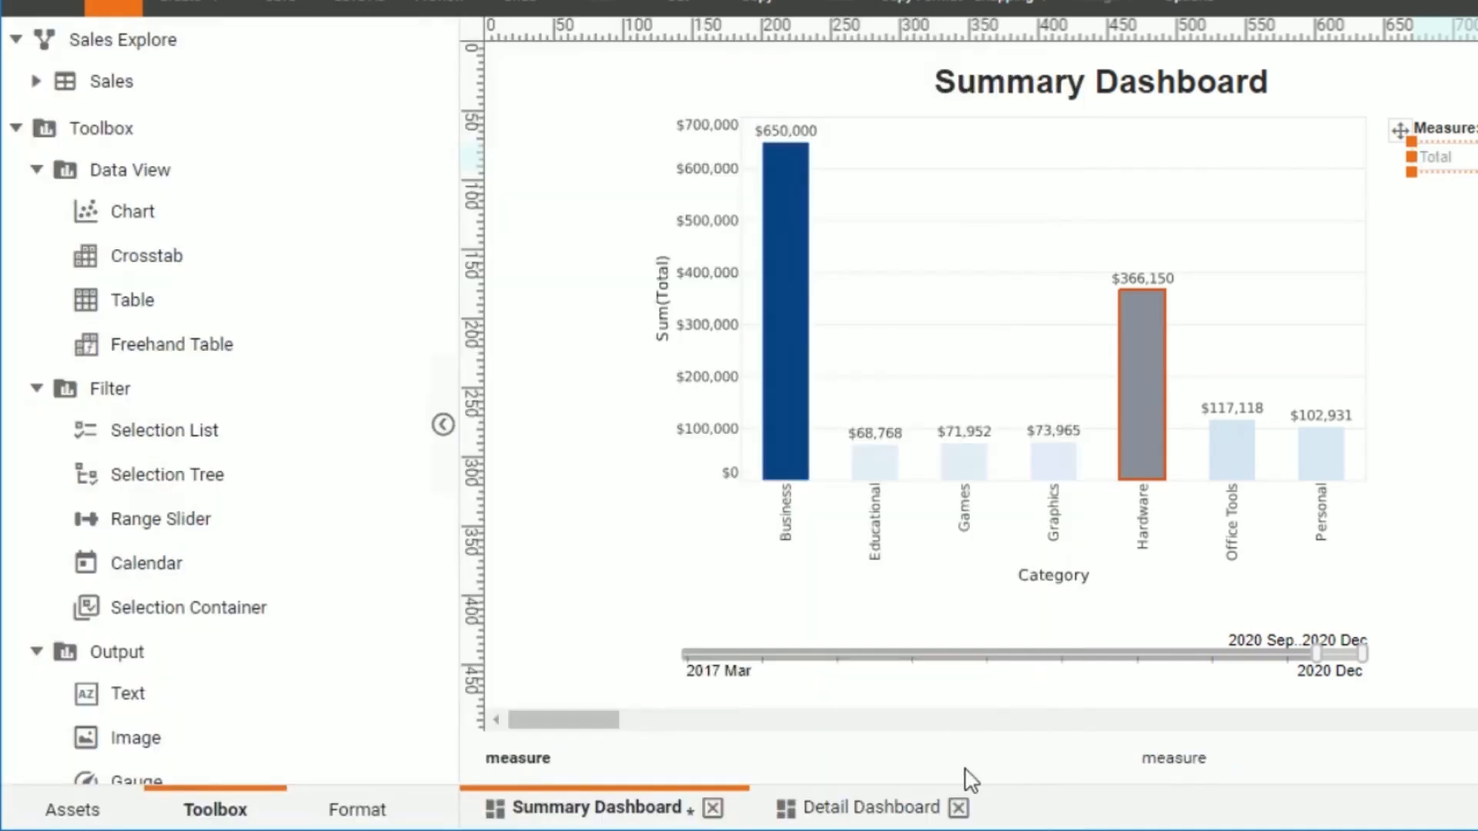
Step: Set the Detail Dashboard pie chart's Y measure to the expression =parameter.measure and close the chart editor
click(850, 814)
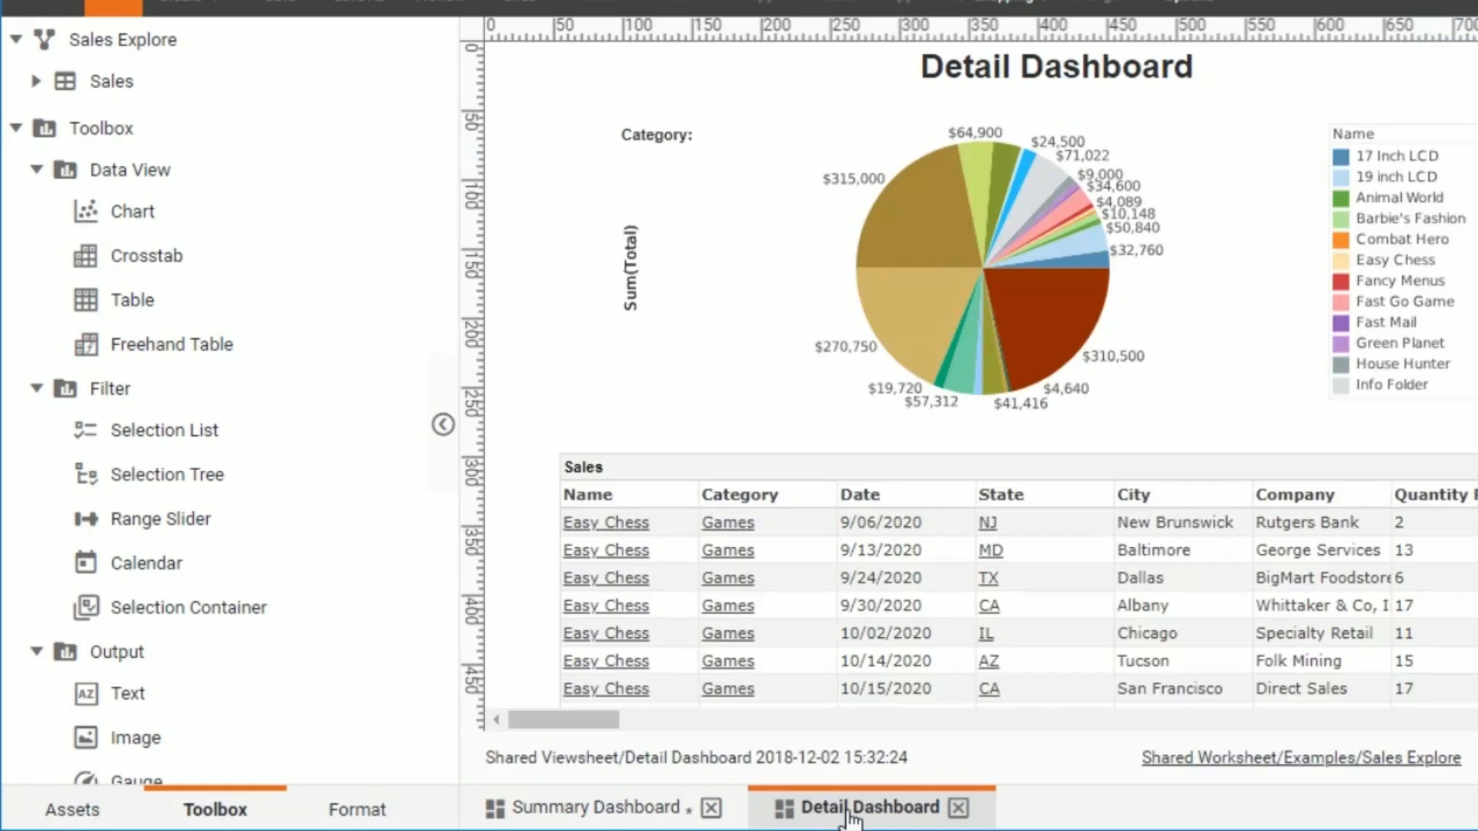
mouse_move(994, 294)
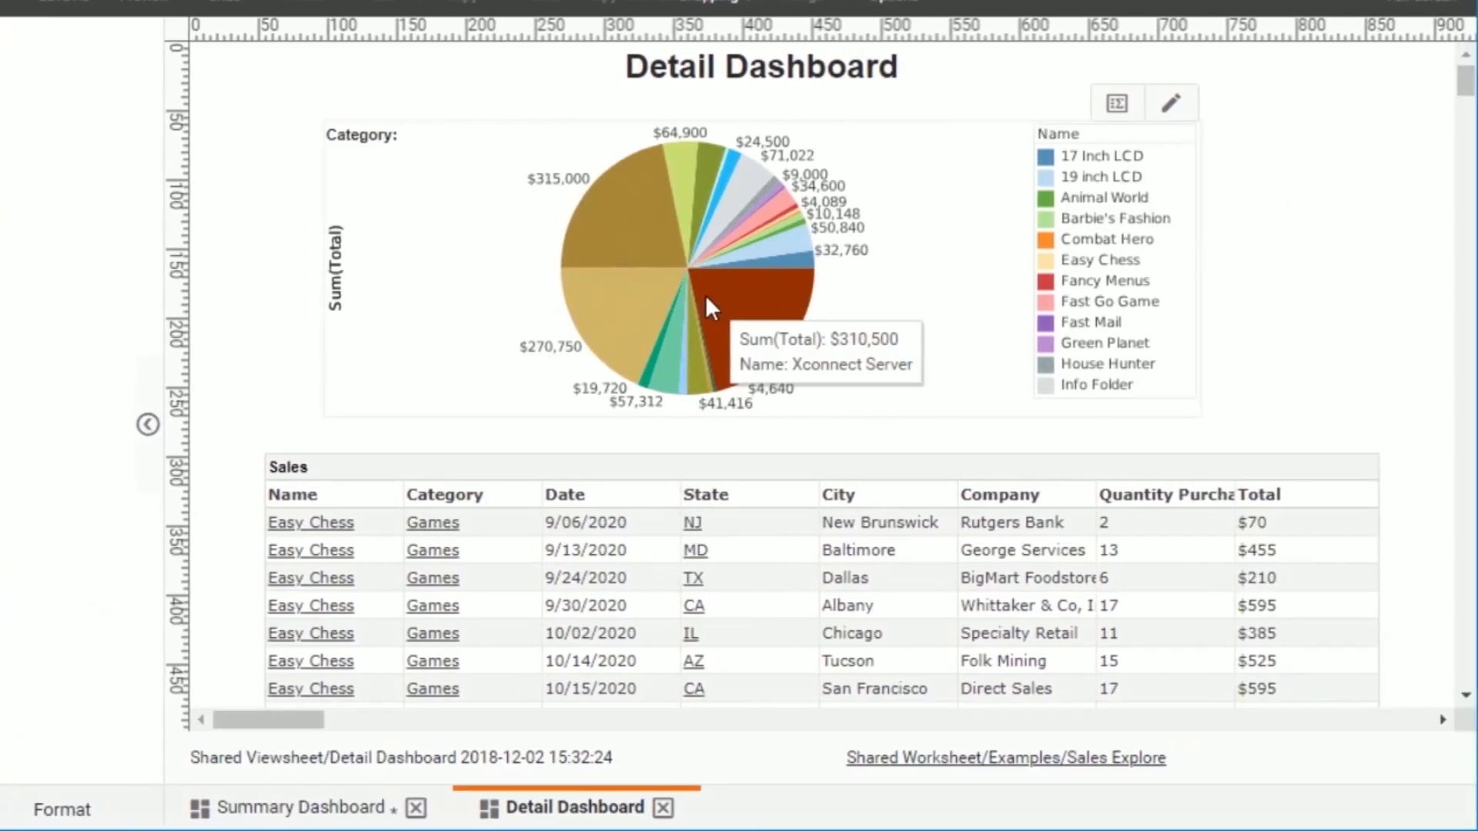
click(1184, 101)
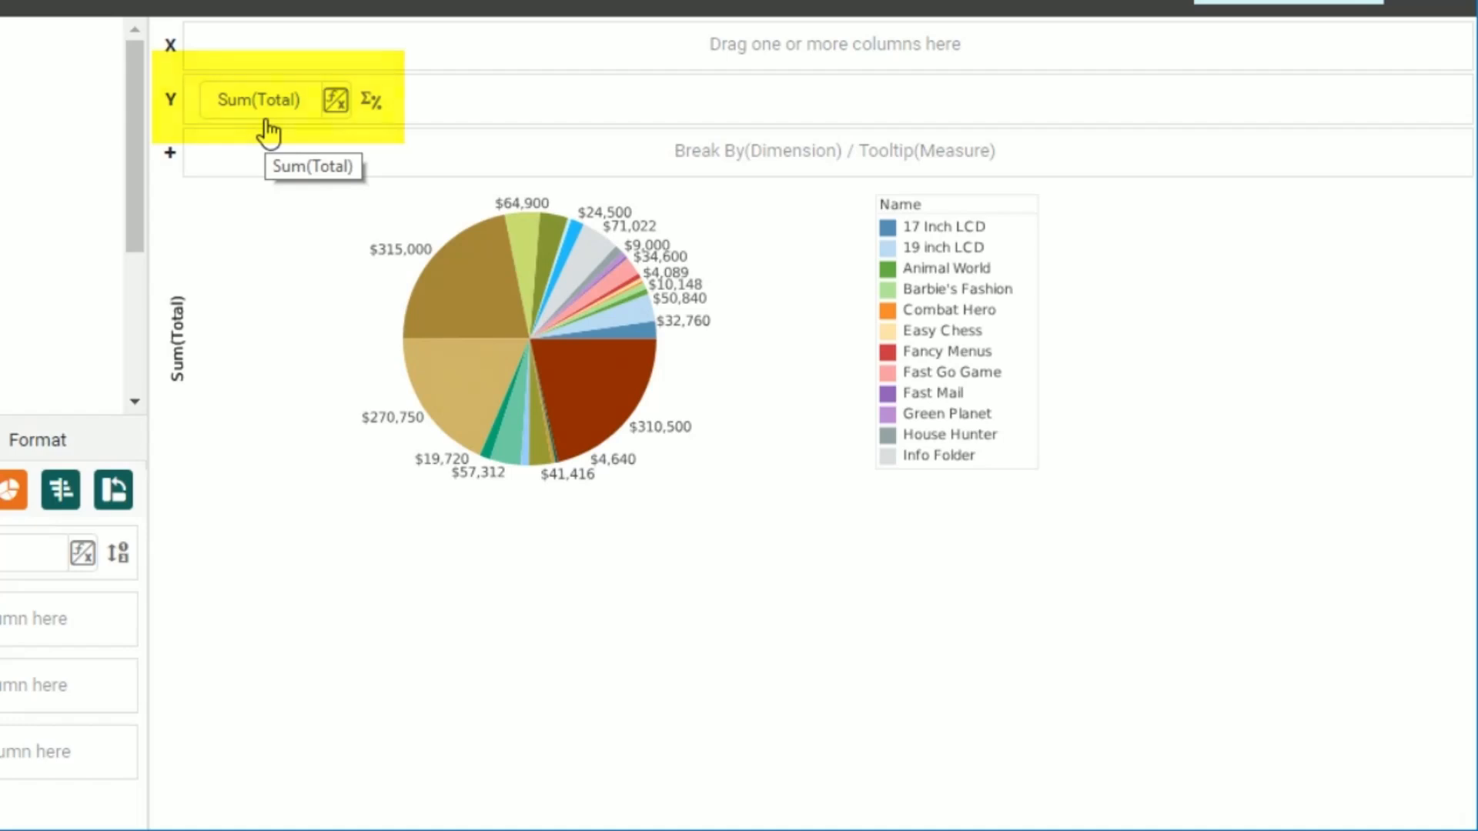
click(335, 101)
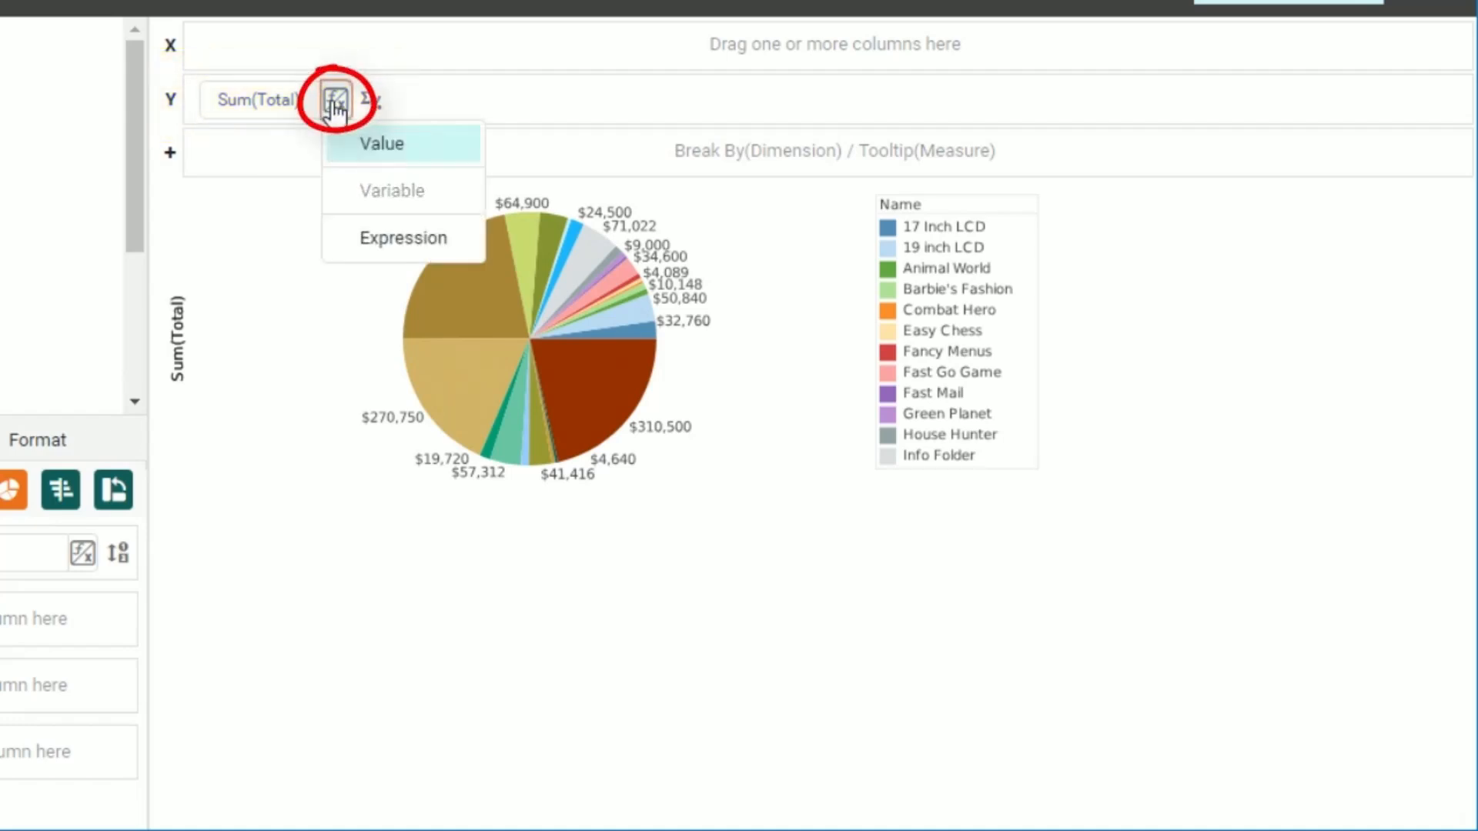
click(454, 235)
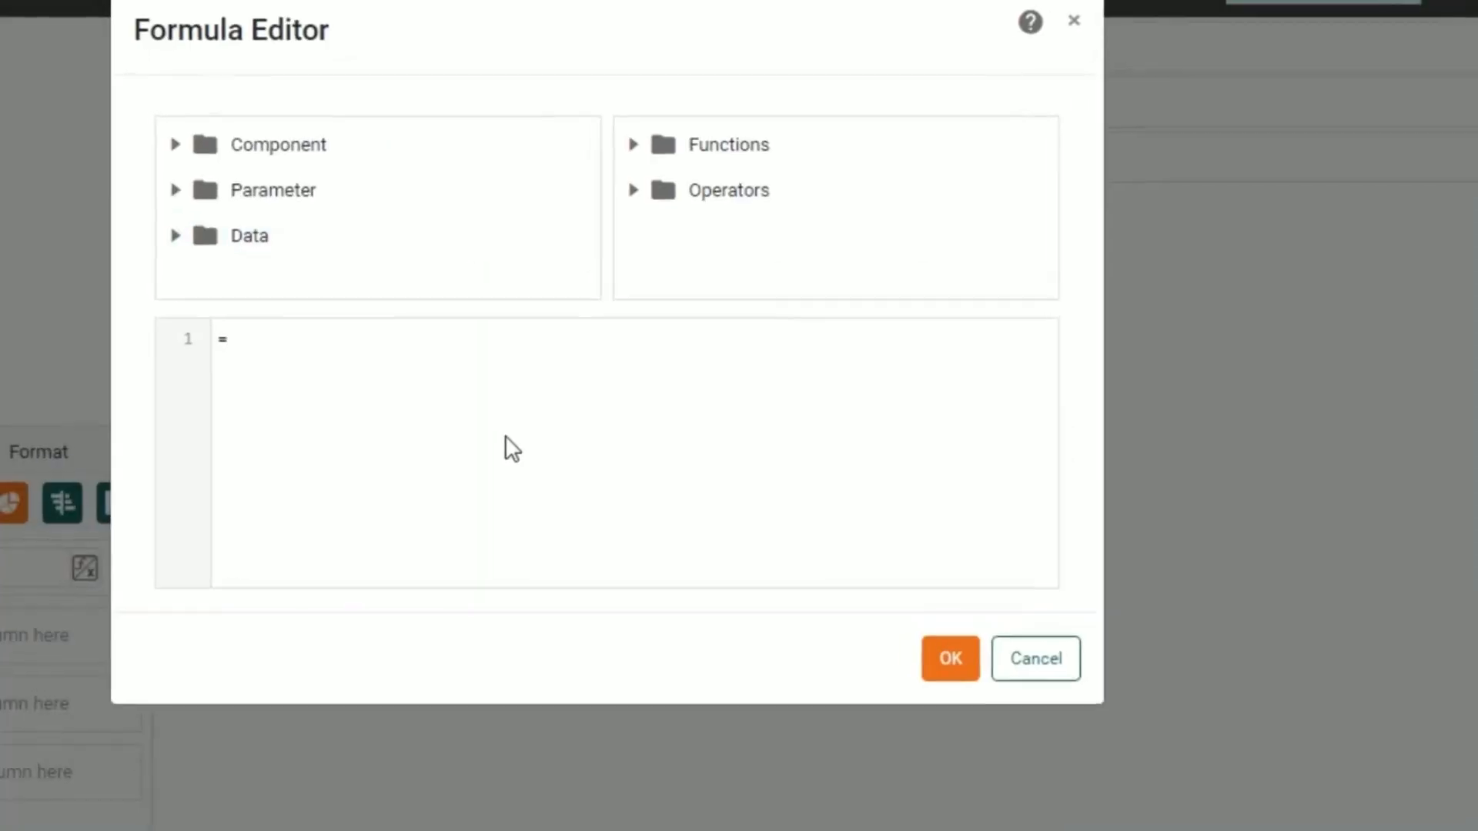
text(parameter)
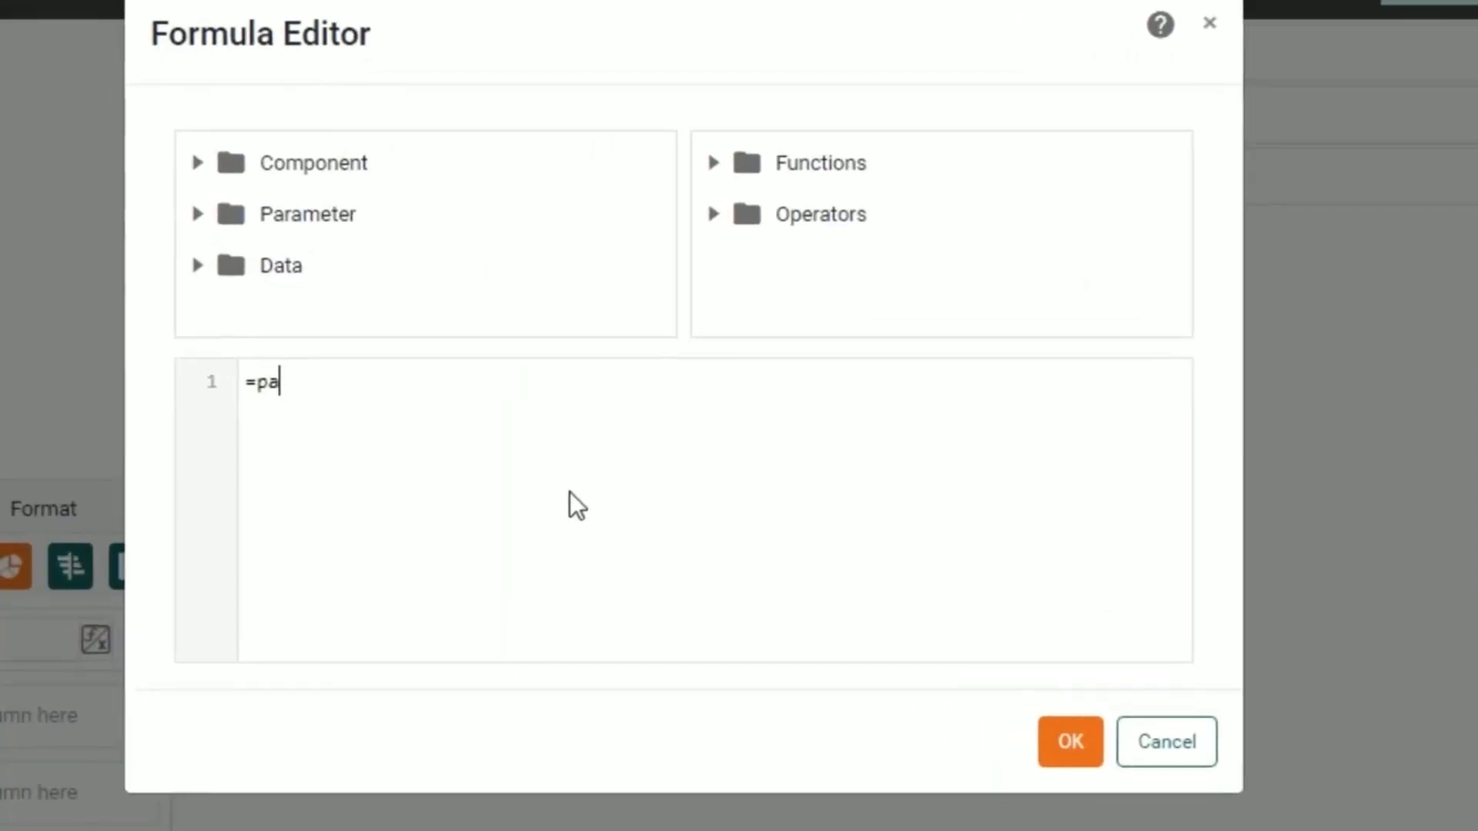
text(.measure)
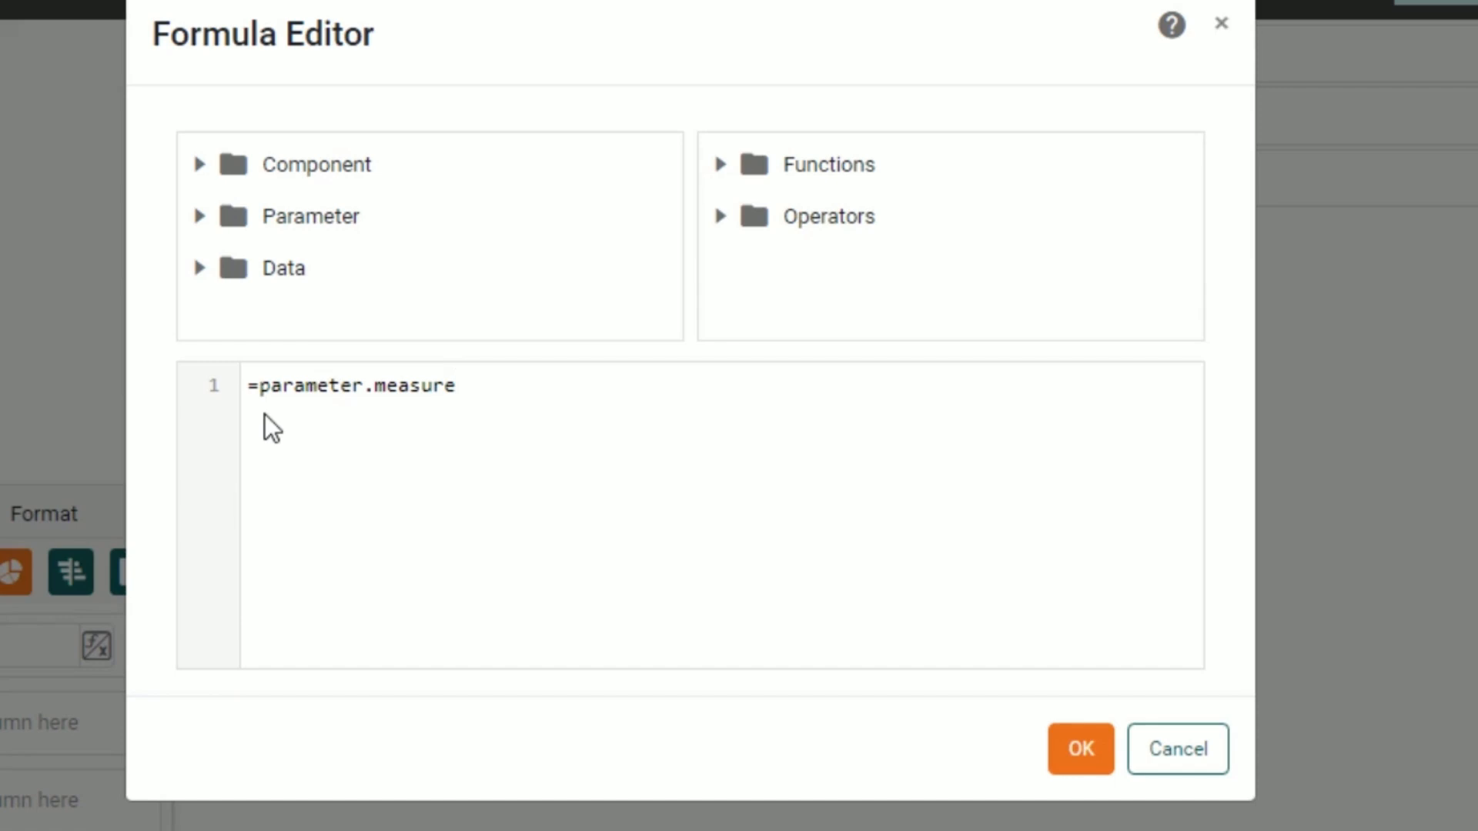
click(1081, 751)
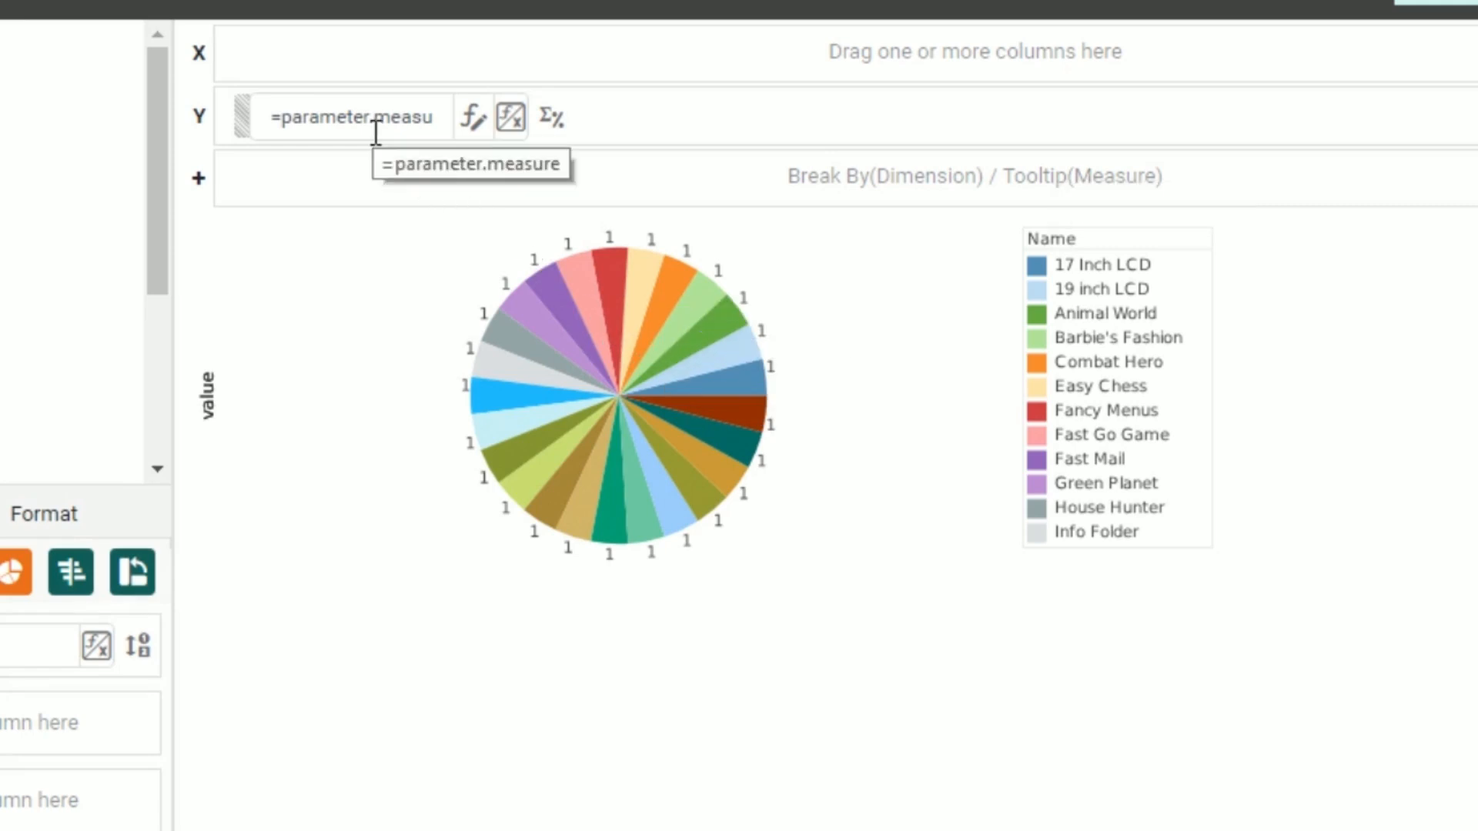
click(1316, 132)
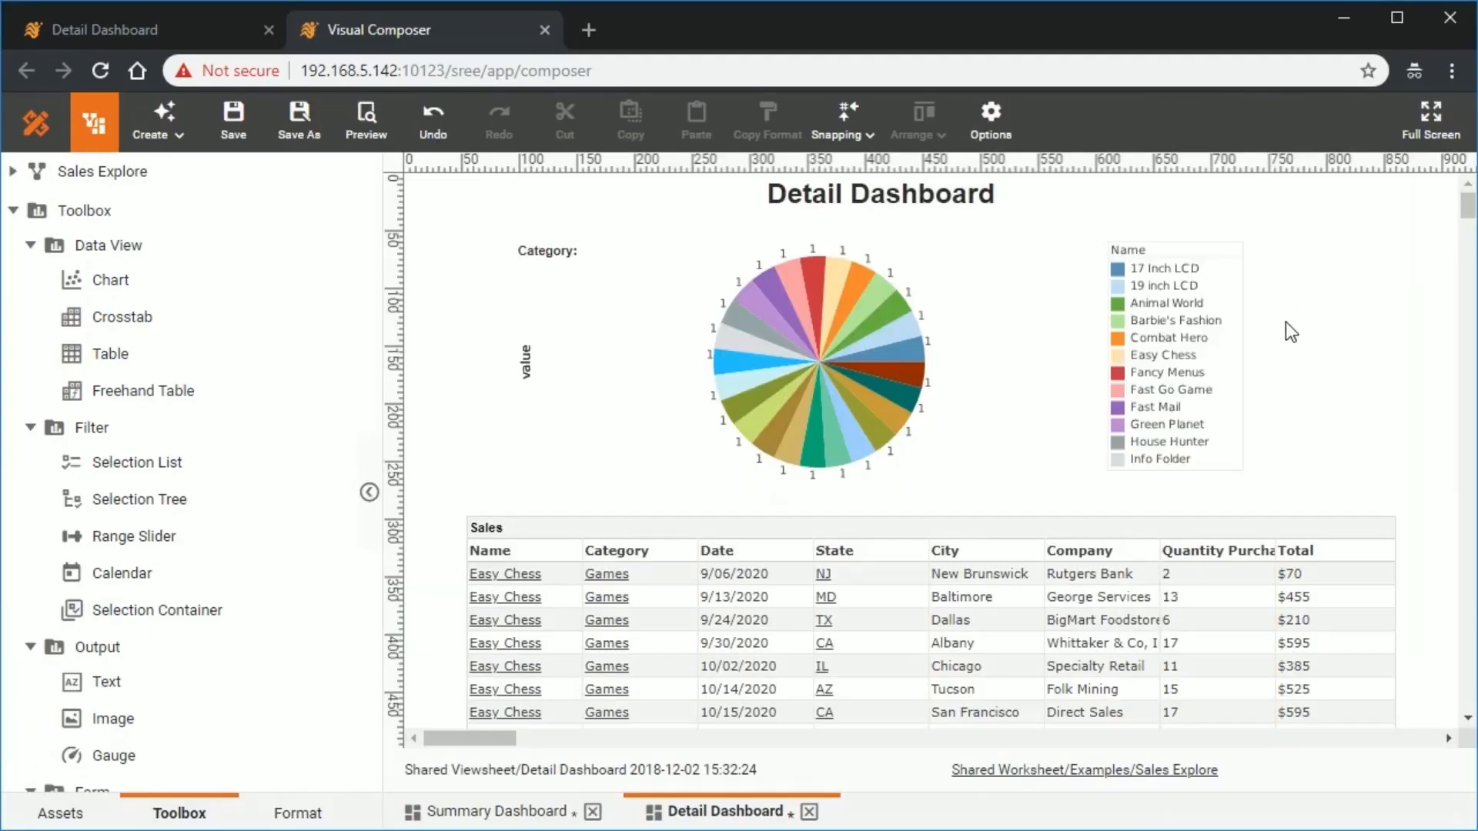
Step: Save both the Detail Dashboard and the Summary Dashboard
click(230, 140)
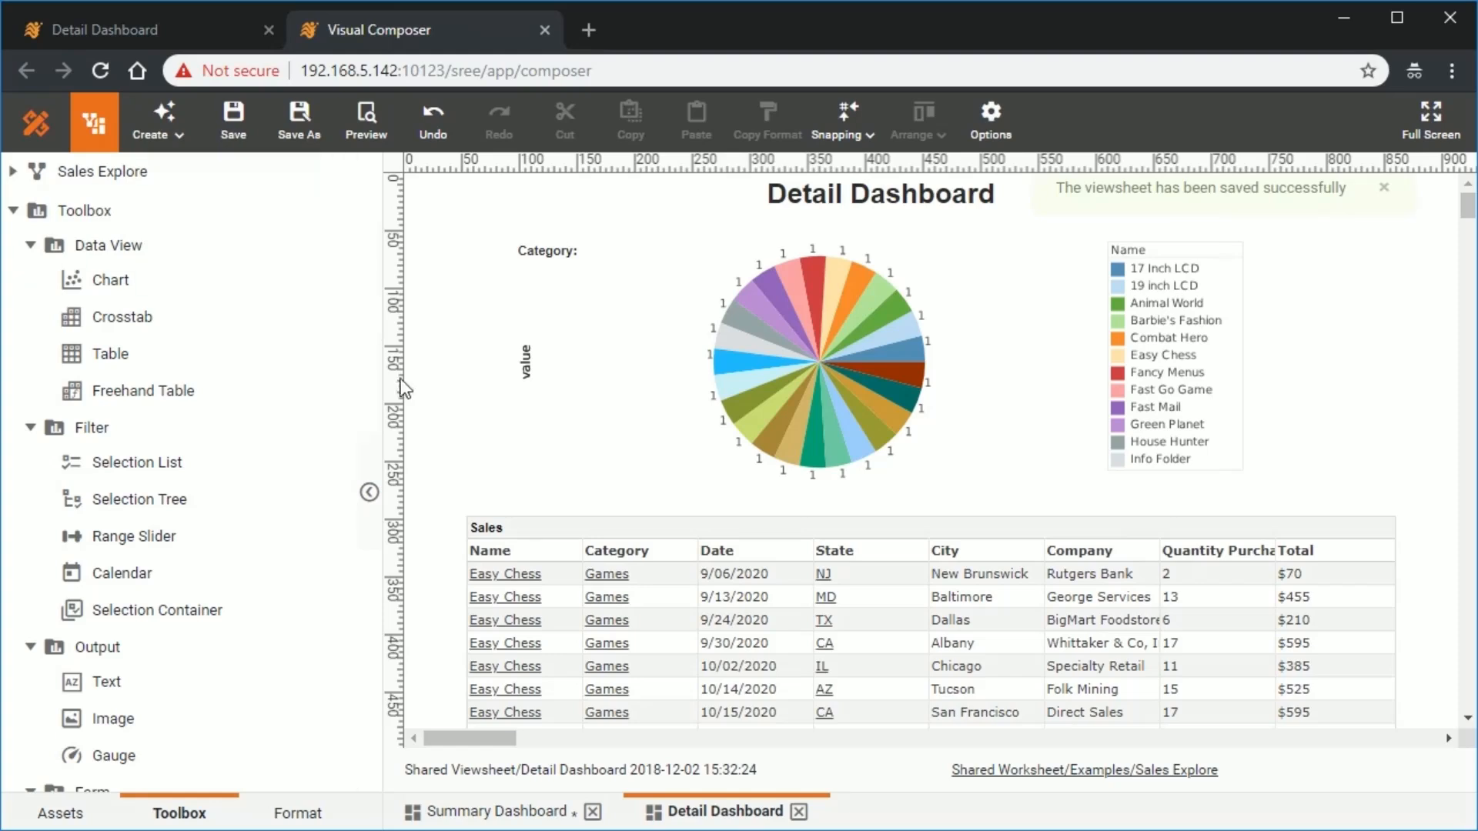
click(477, 815)
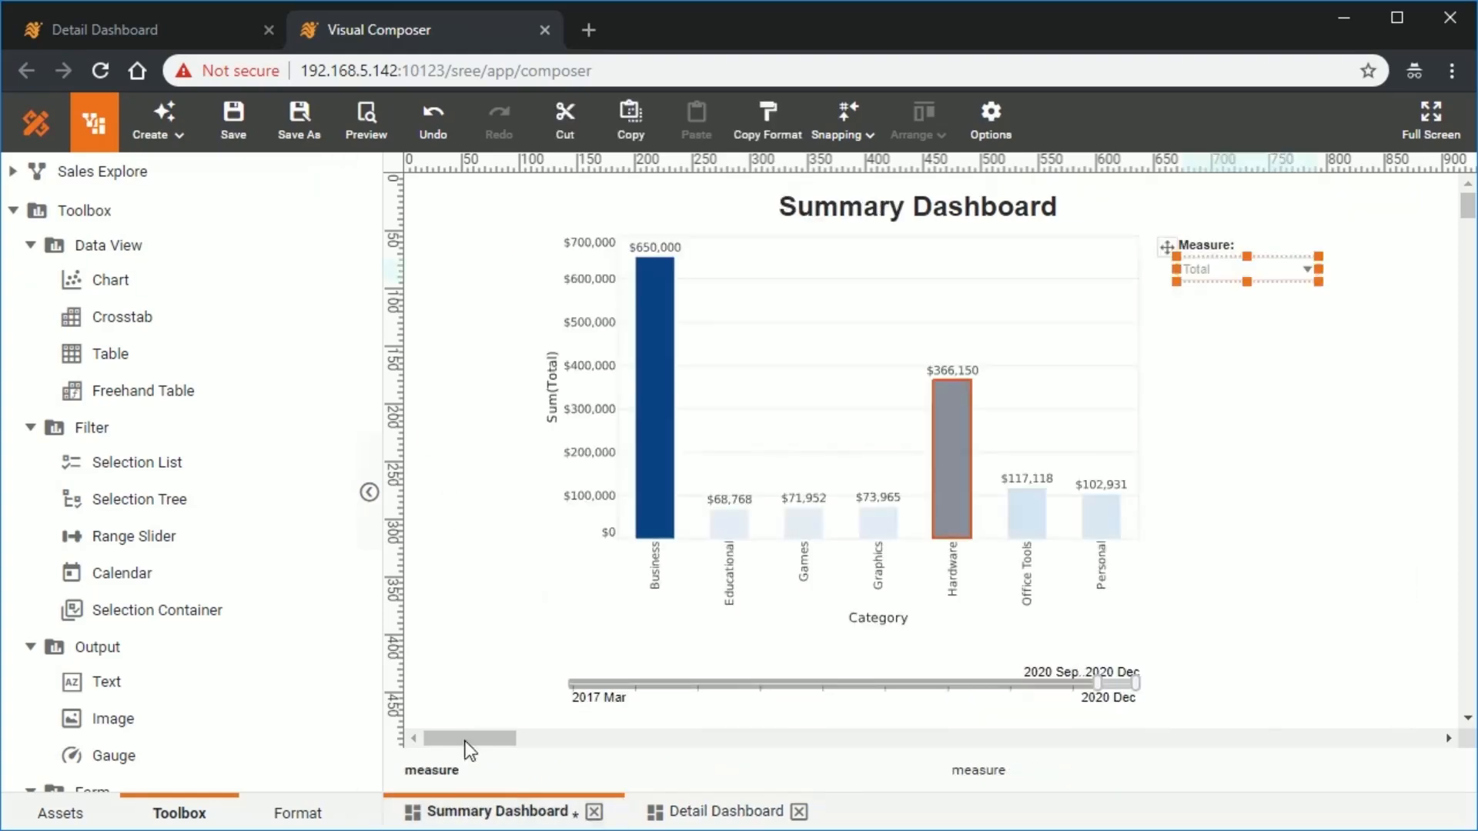
click(231, 141)
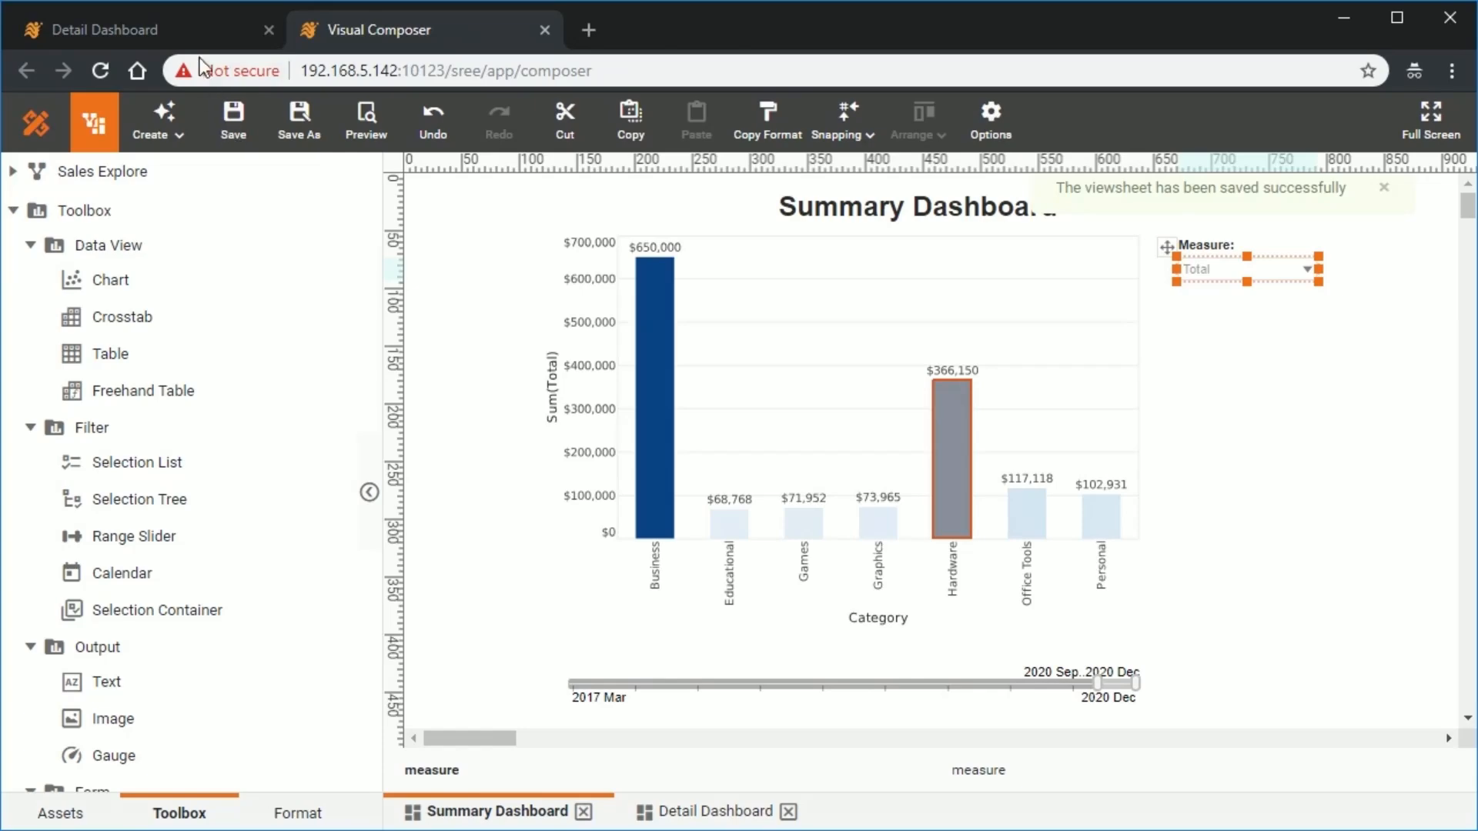
Step: Open the Summary Dashboard in the portal, set Measure to Quantity Purchased, and drill into the Graphics category
click(189, 31)
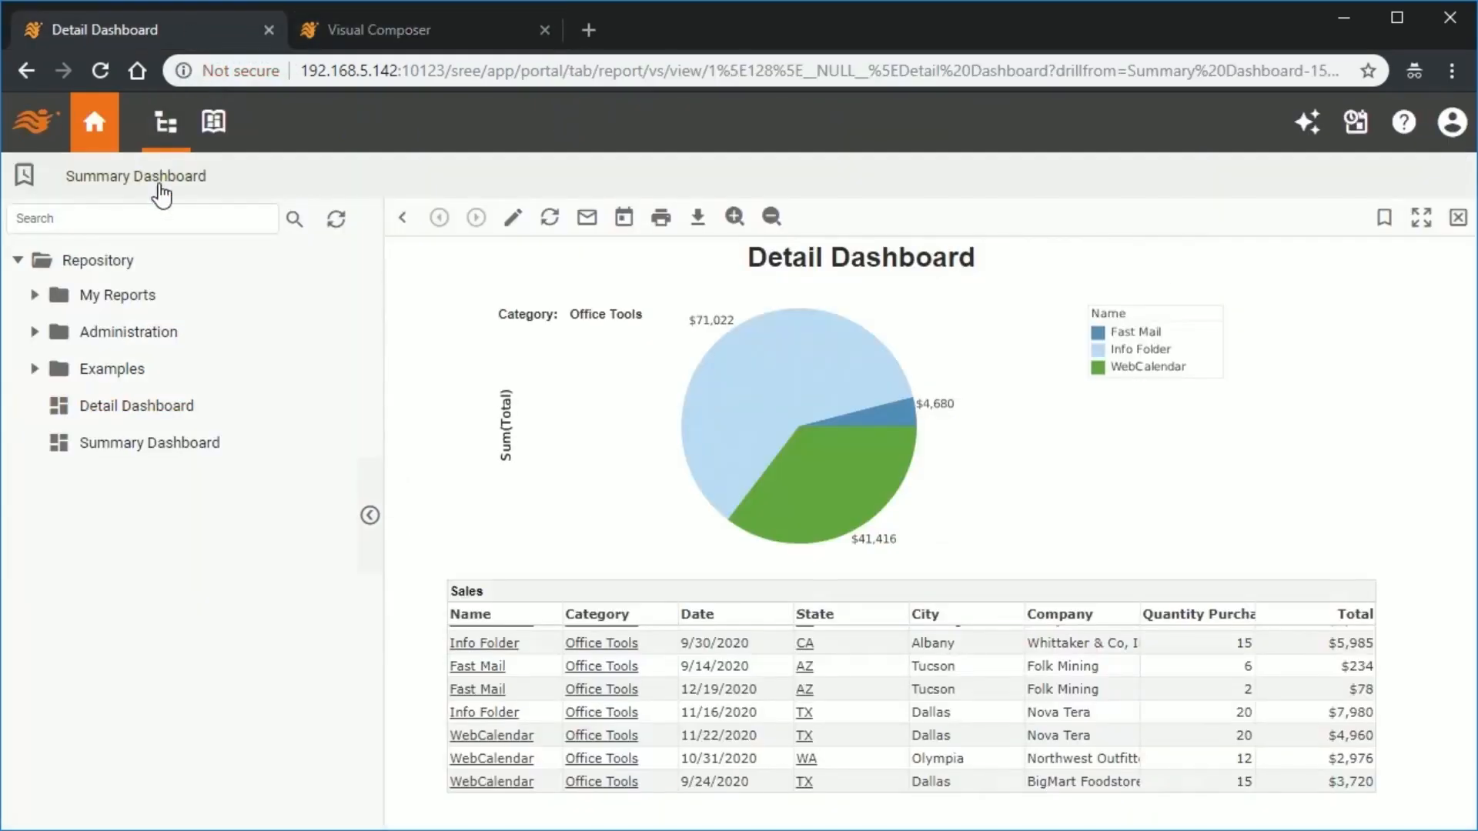
click(123, 444)
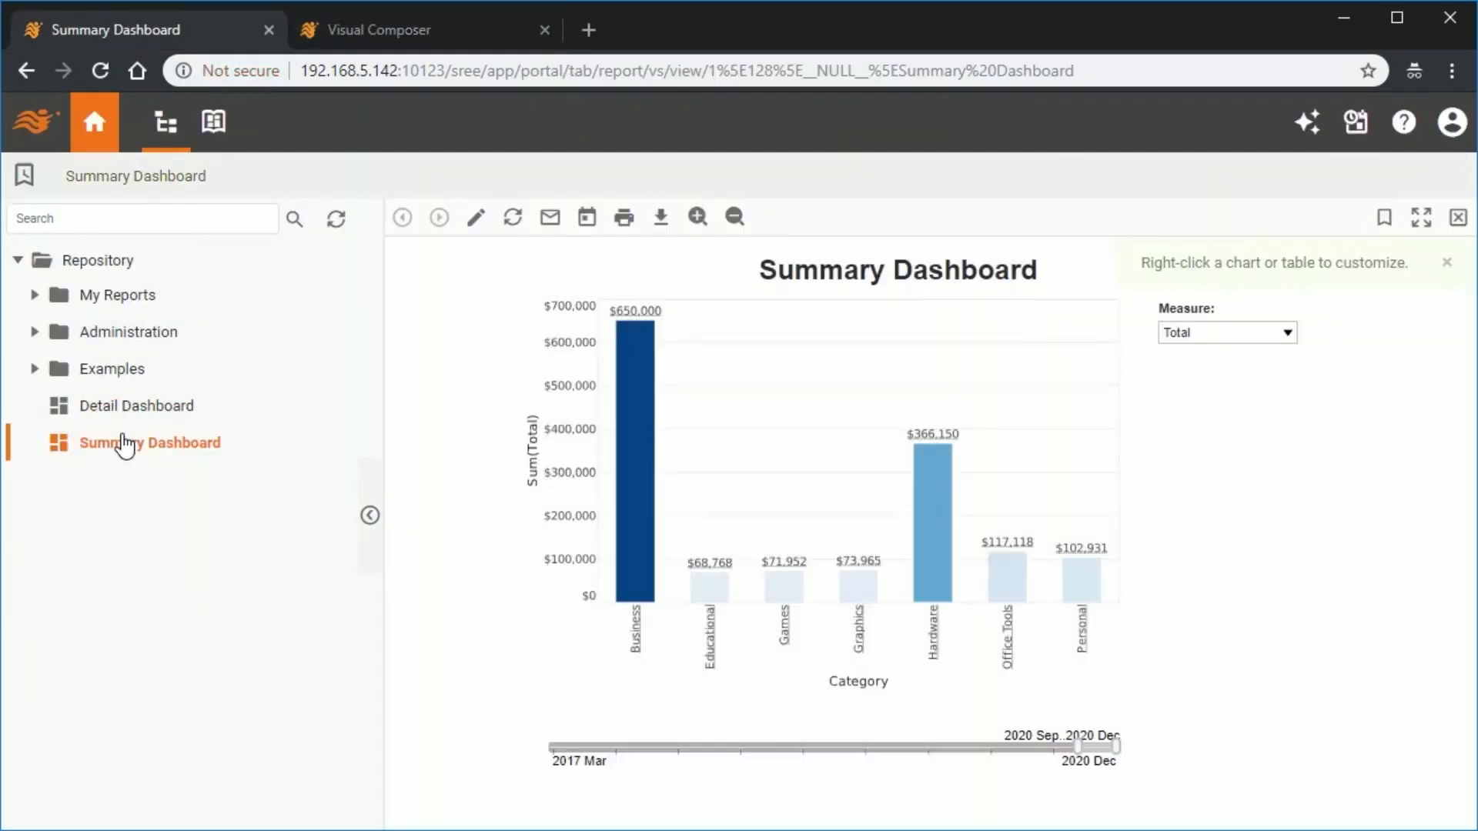
click(1223, 336)
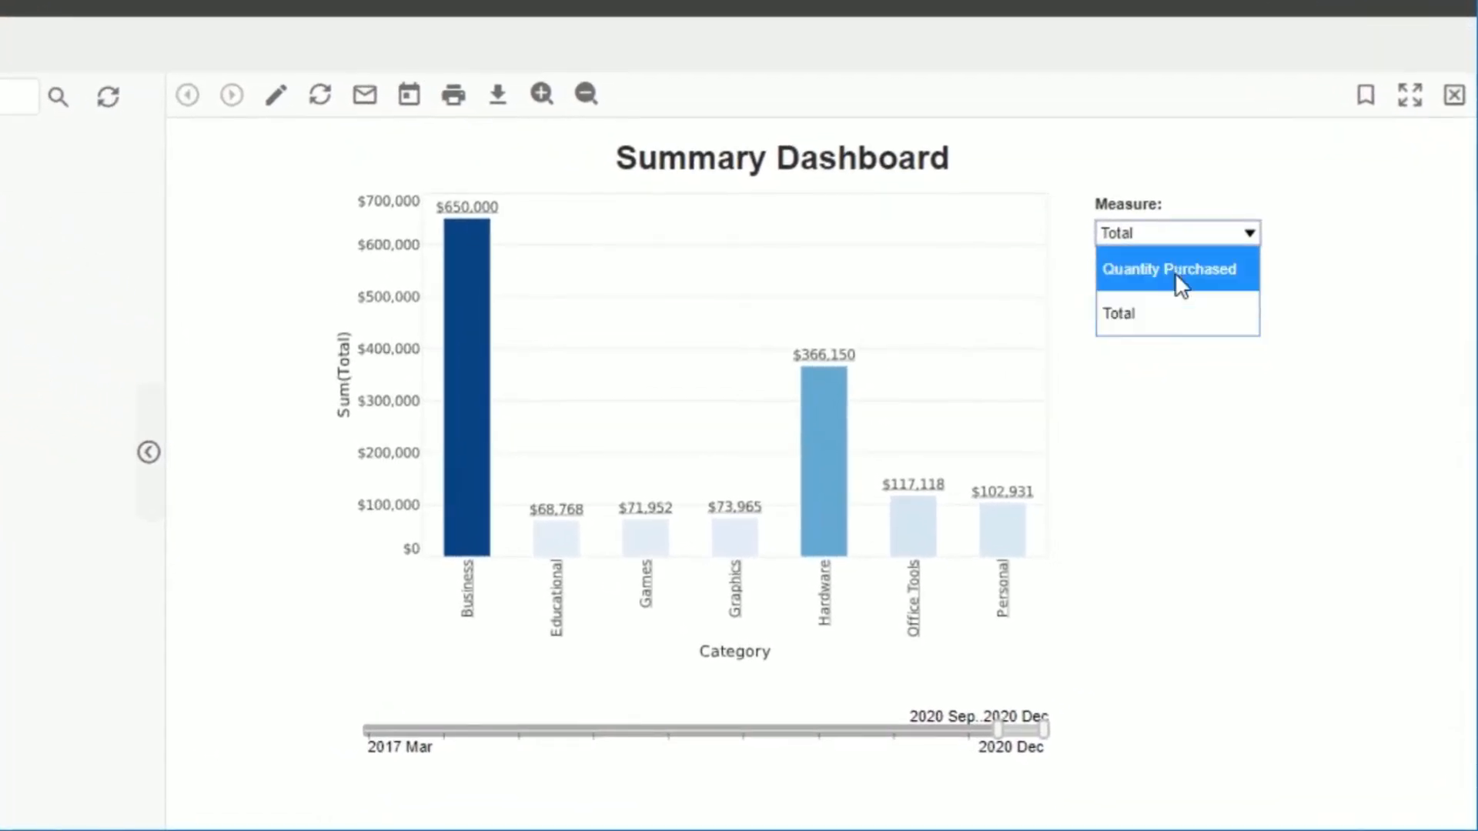
click(1175, 269)
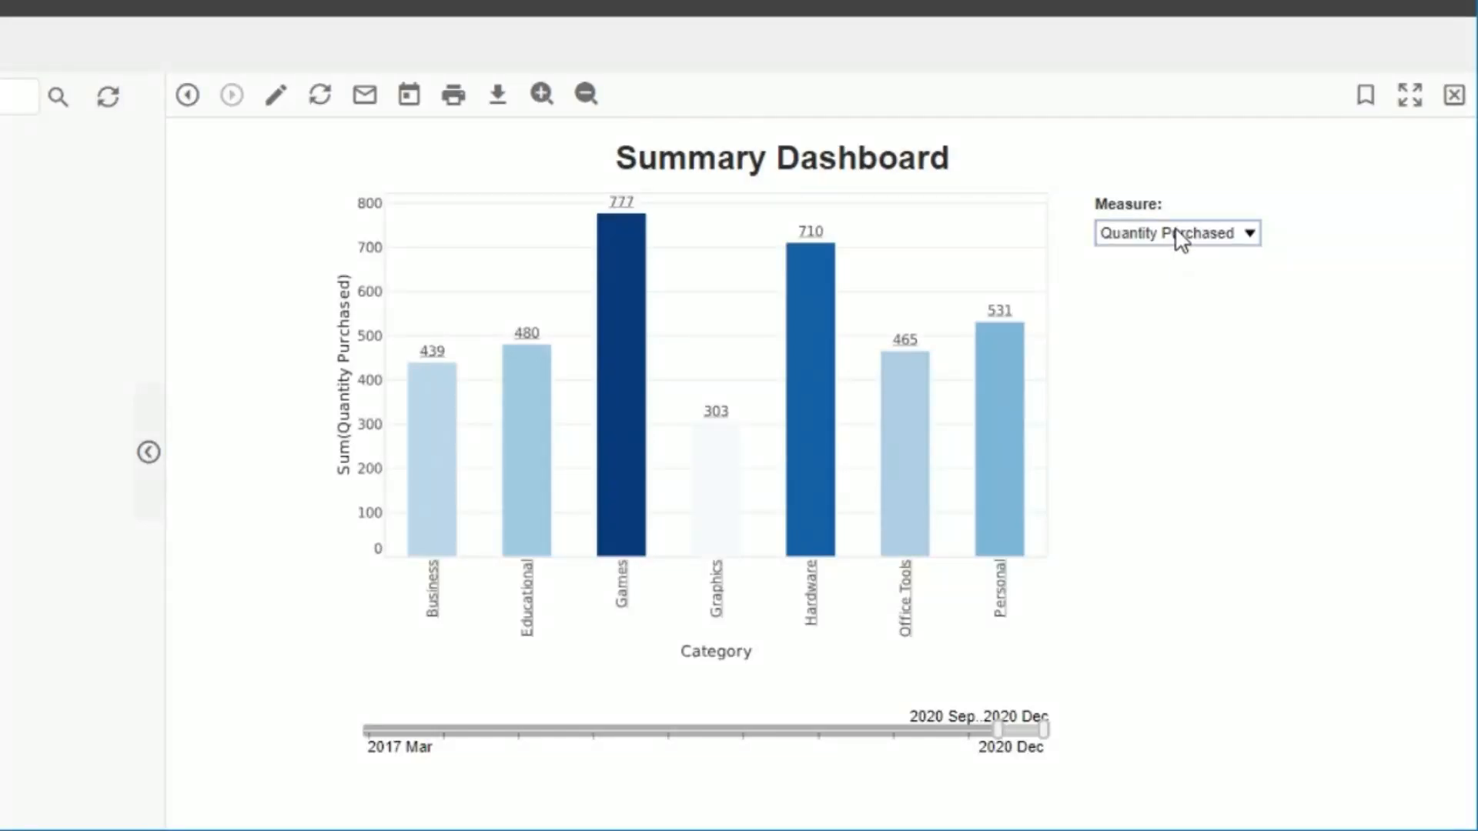
click(717, 471)
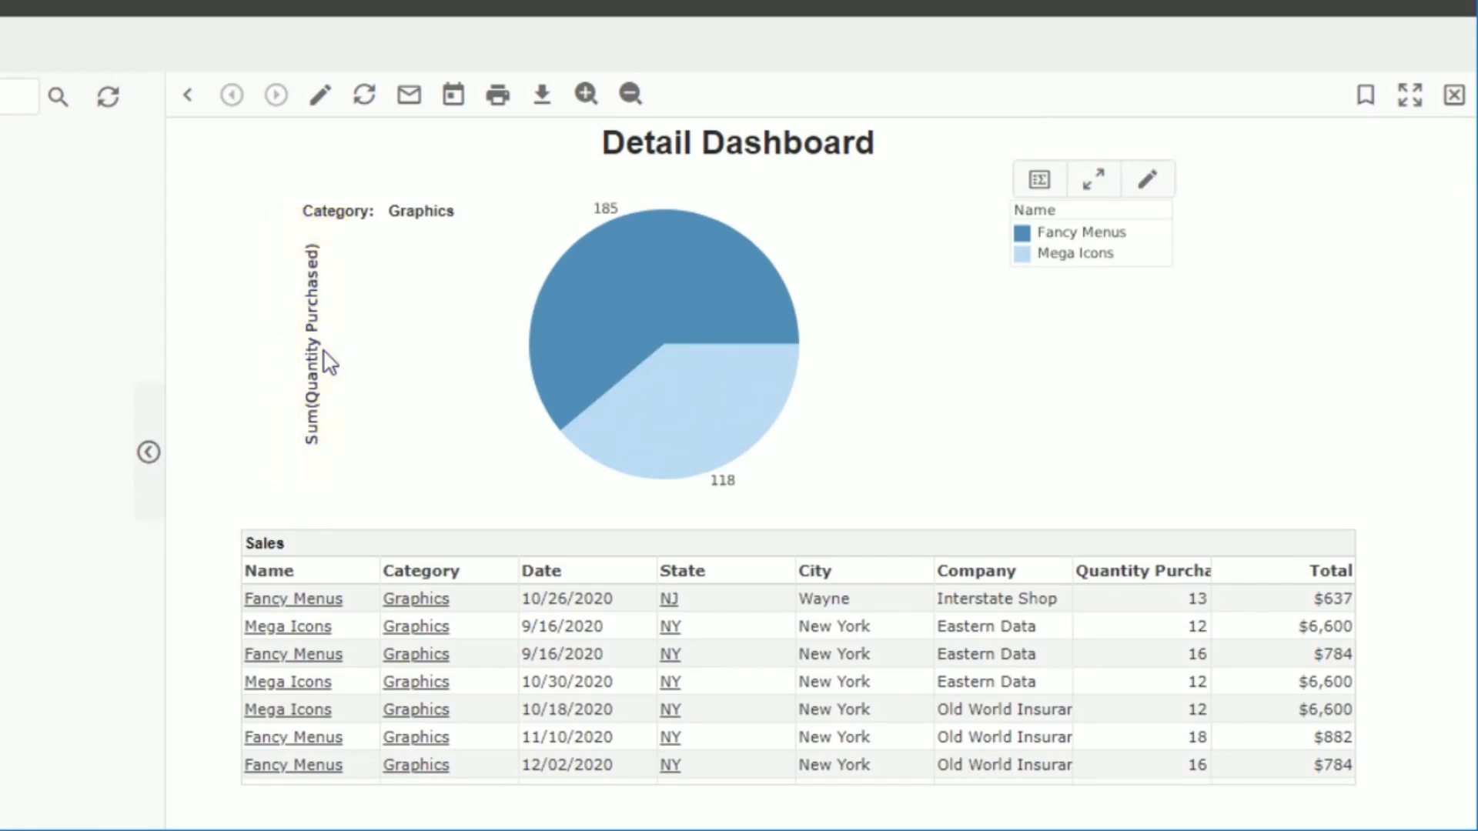
Step: Reopen the Summary Dashboard with Measure set to Total and drill into the Business category
click(4, 365)
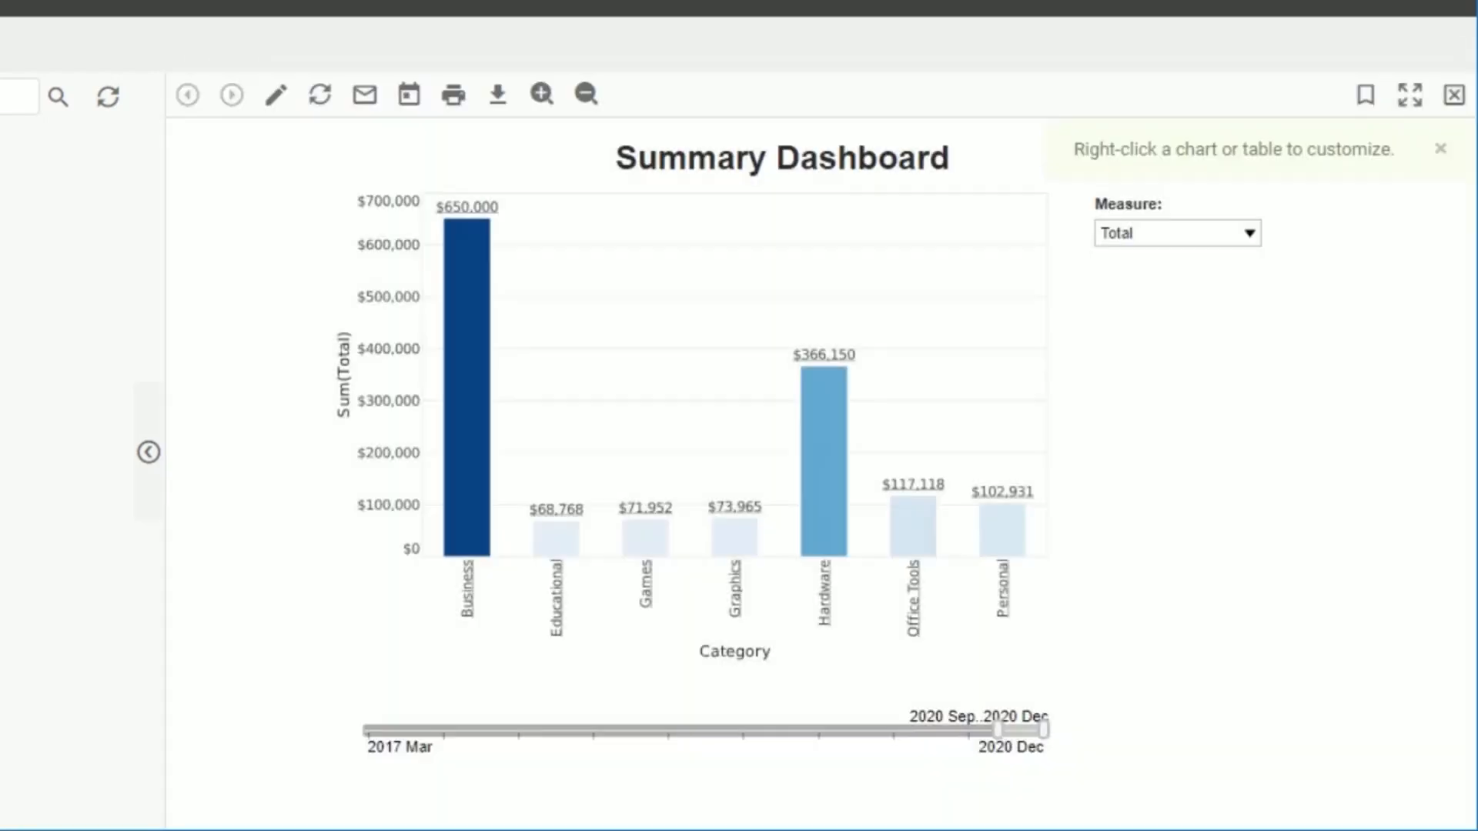
click(1142, 235)
click(1156, 316)
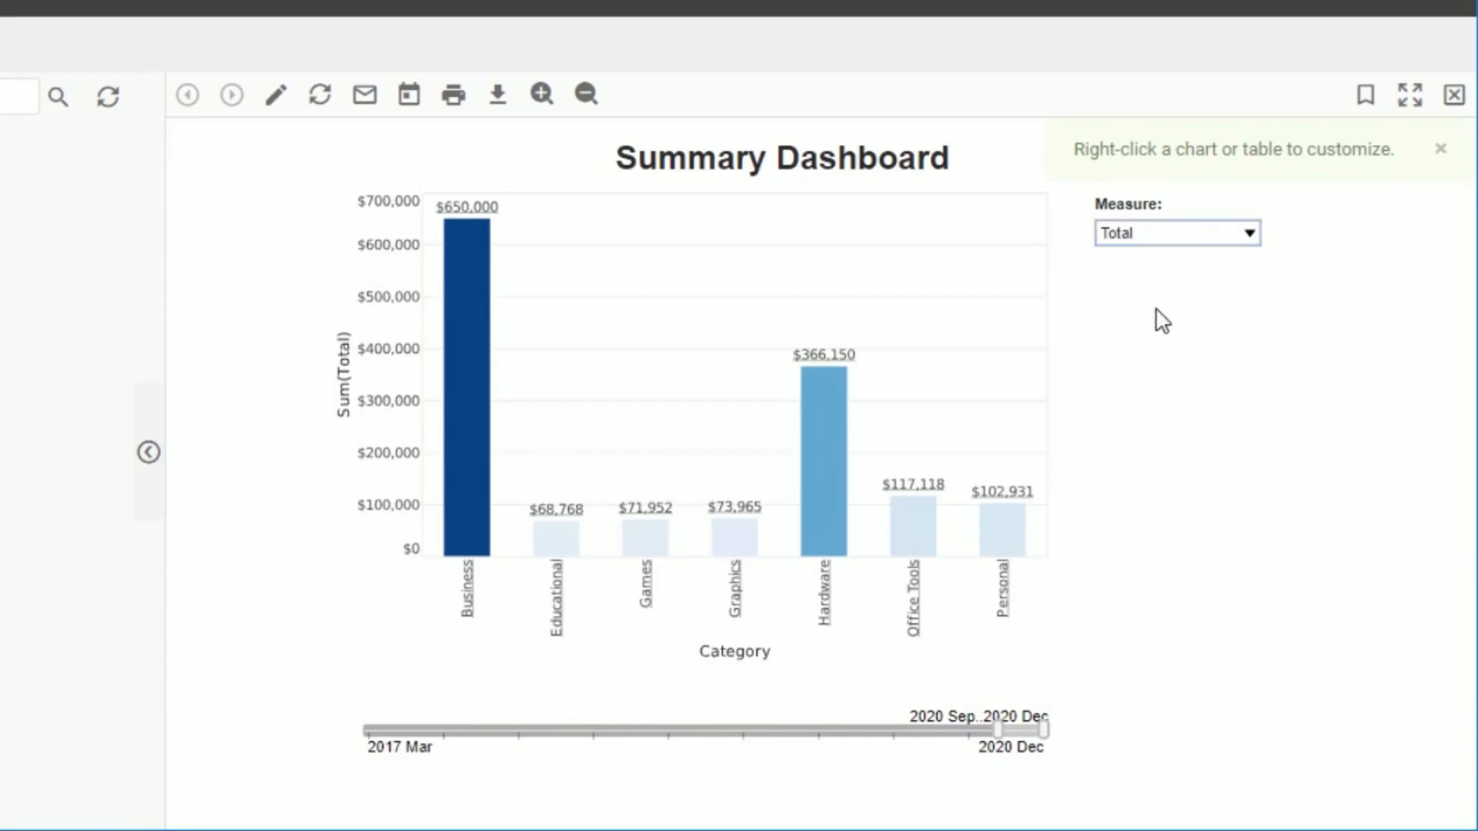
click(474, 354)
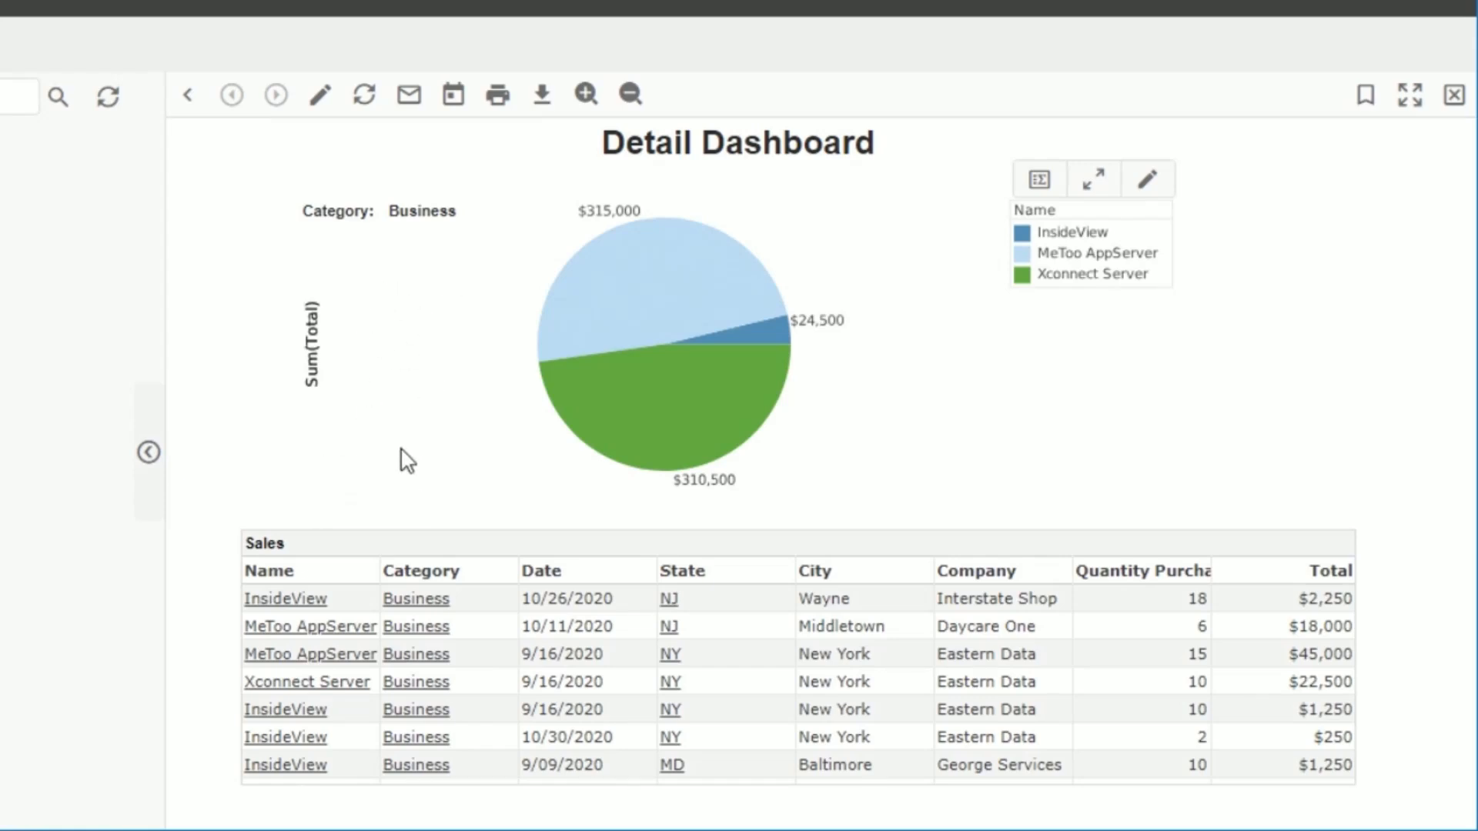
Step: Reopen the Summary Dashboard, drill into the Hardware category, and go back to the summary
click(5, 365)
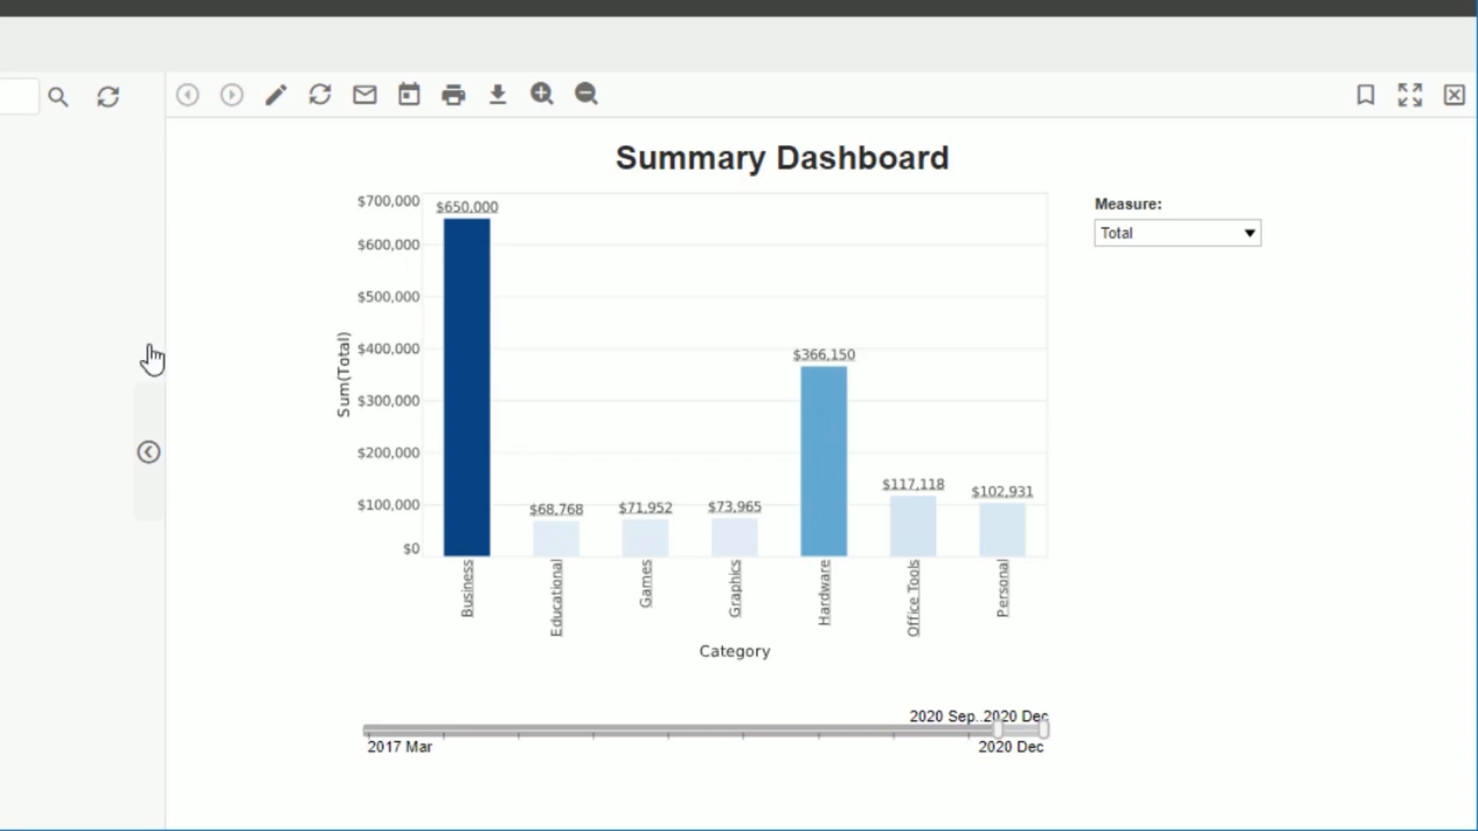
mouse_move(524, 379)
mouse_move(833, 461)
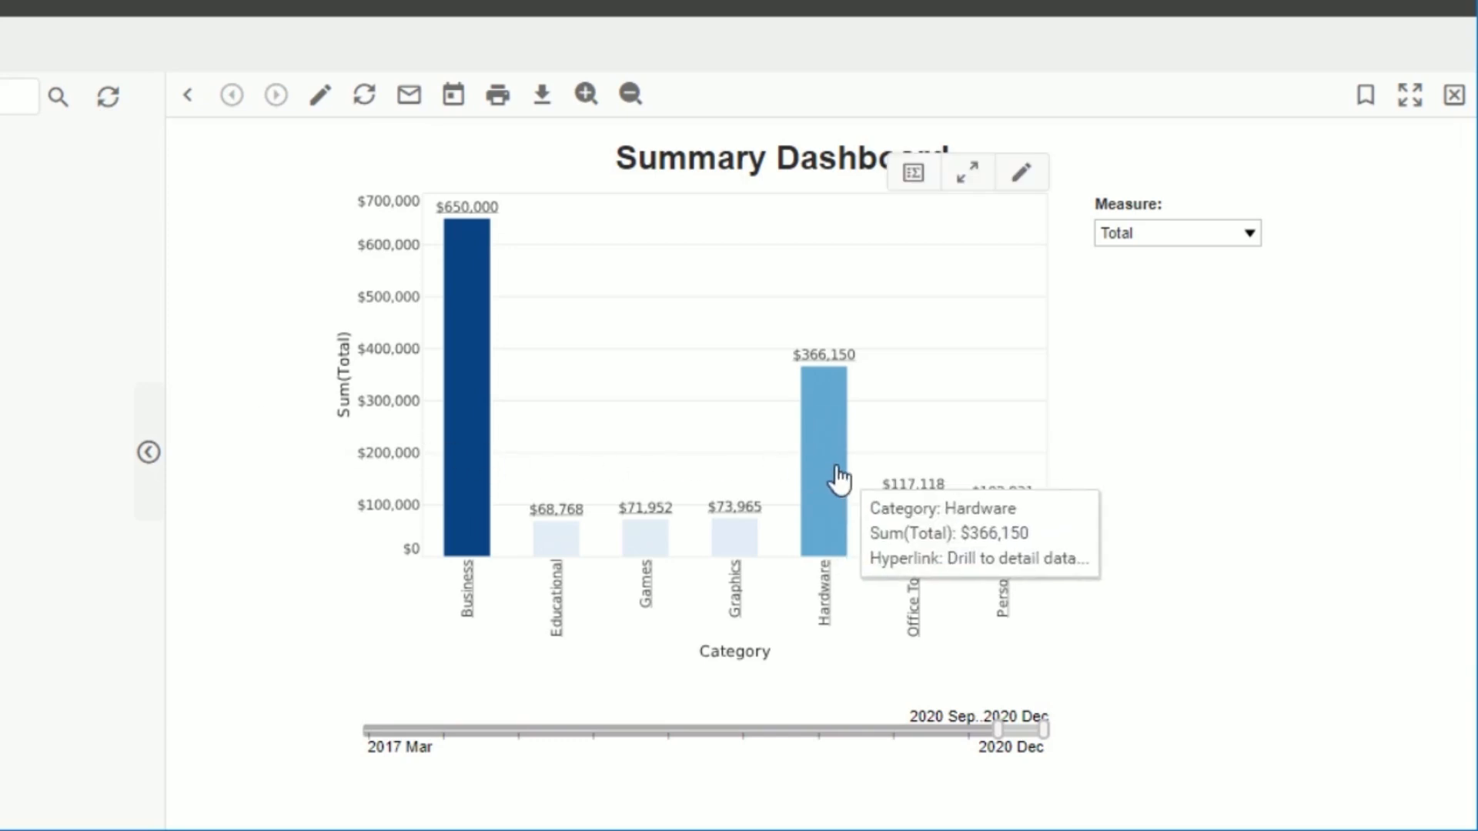
click(839, 481)
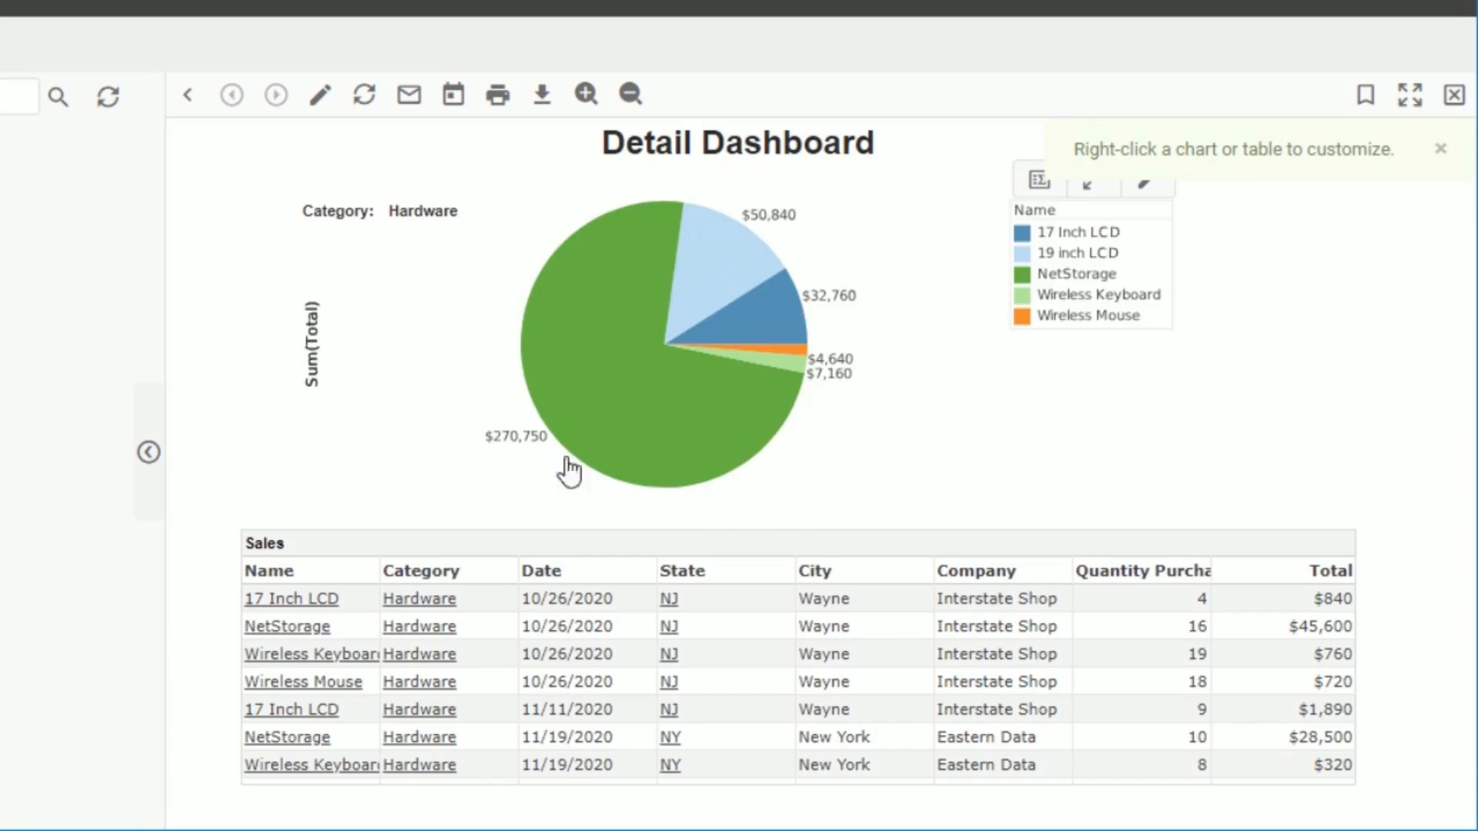
click(191, 99)
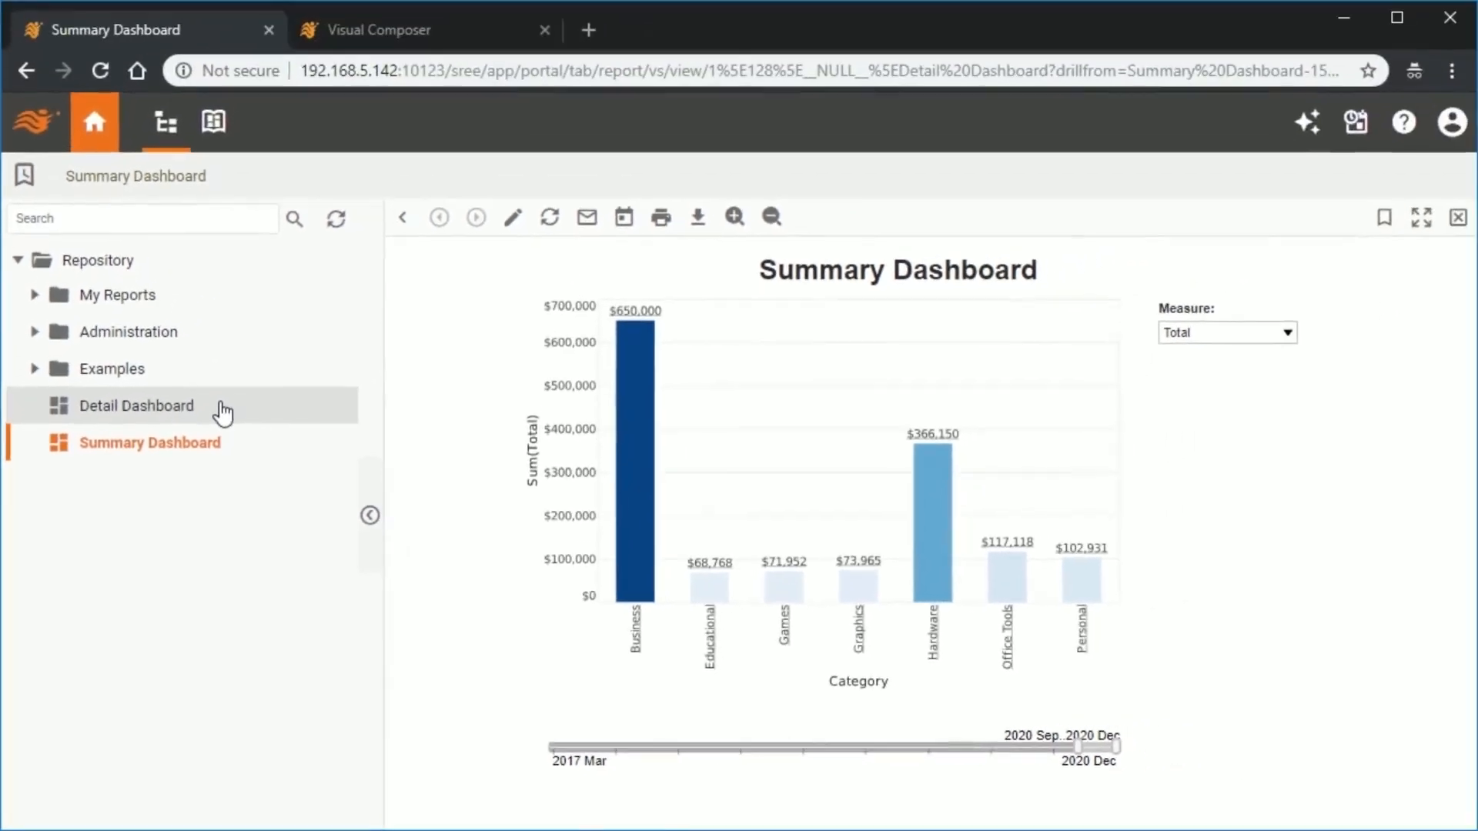
Step: In Visual Composer, turn off List on Portal Tree for the Detail Dashboard and save it
click(427, 31)
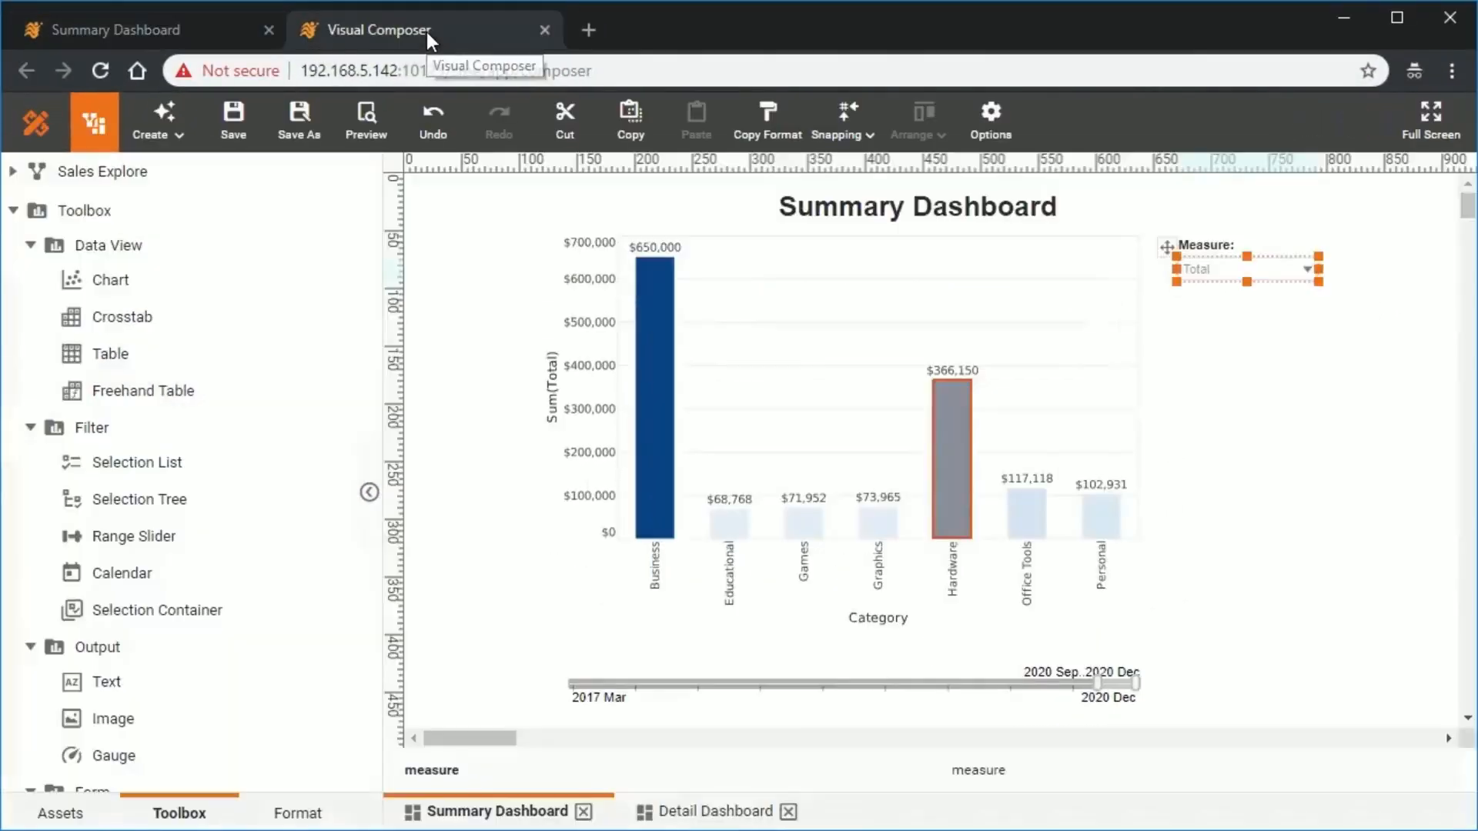
click(701, 814)
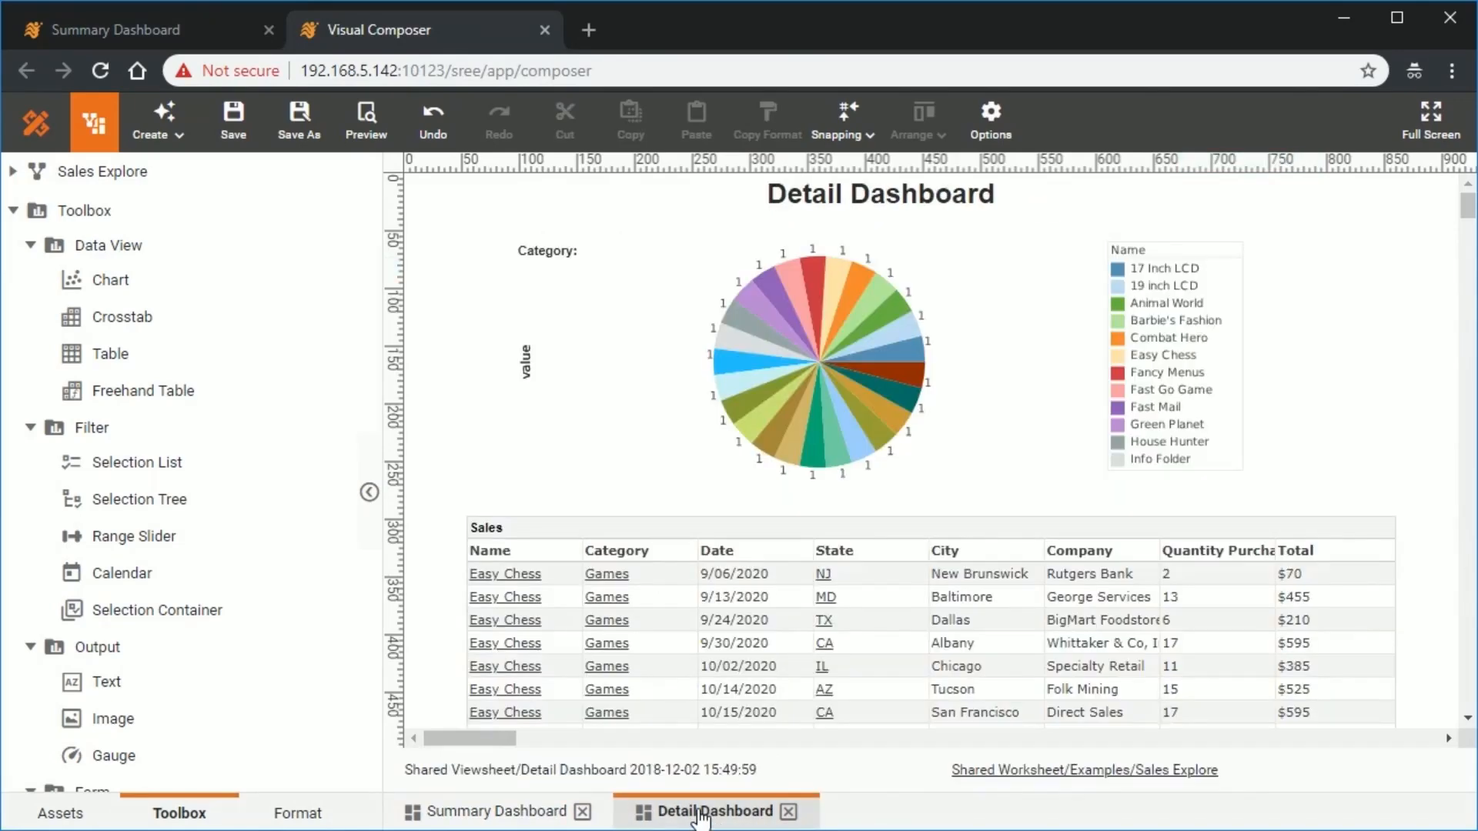
click(992, 115)
scroll(855, 408, down, 2)
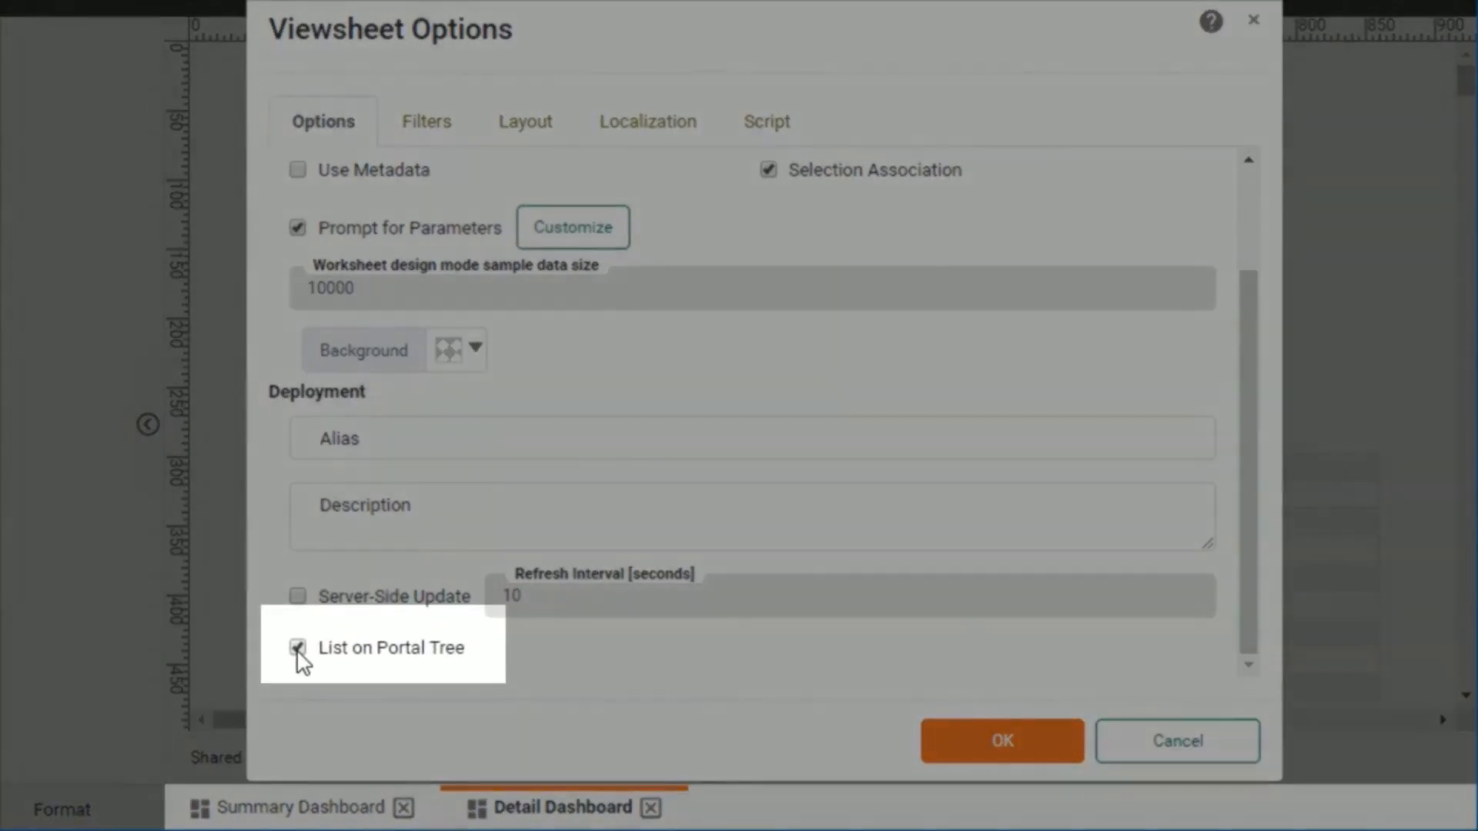
click(297, 651)
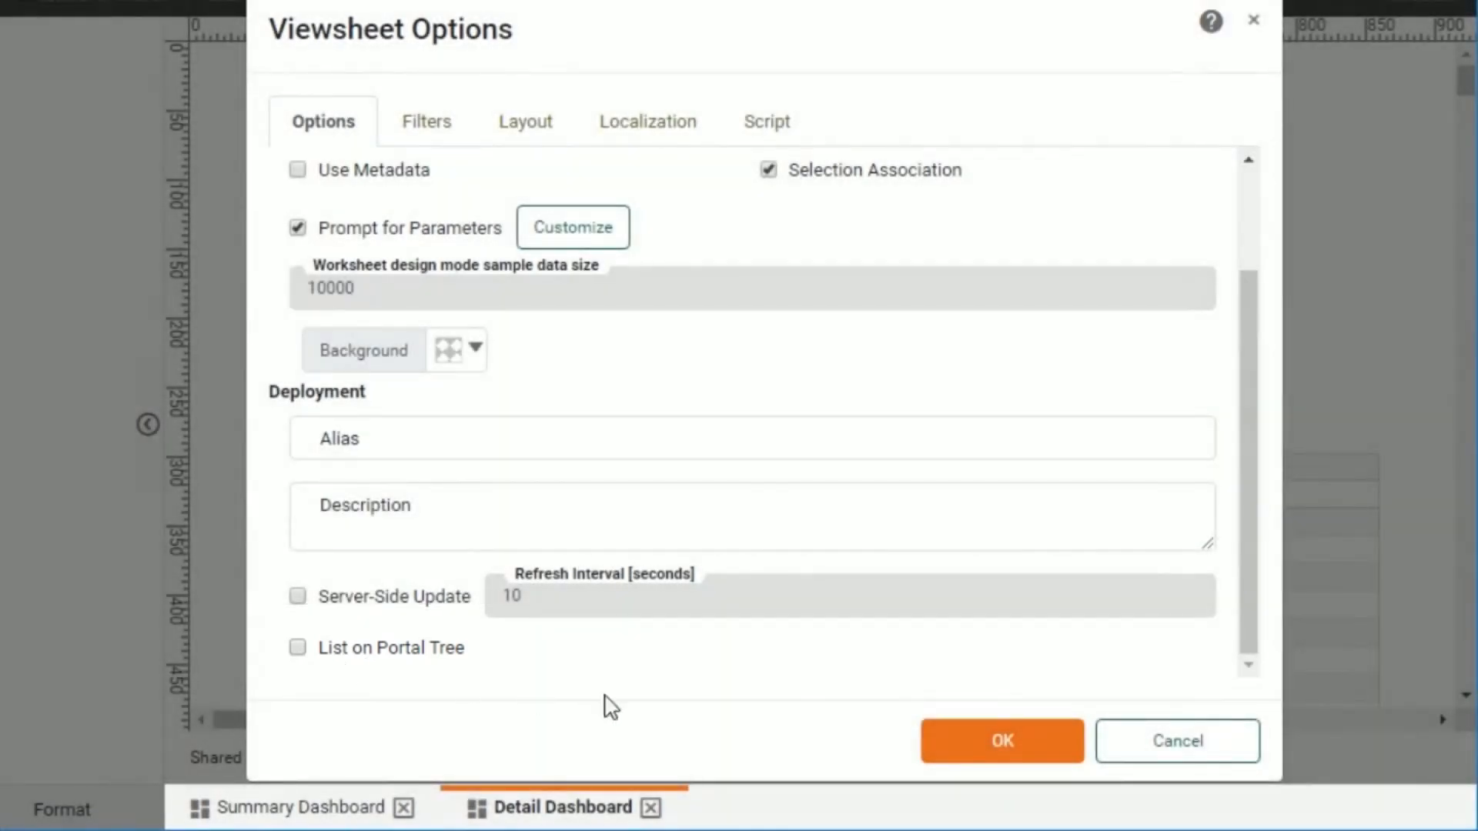
click(999, 754)
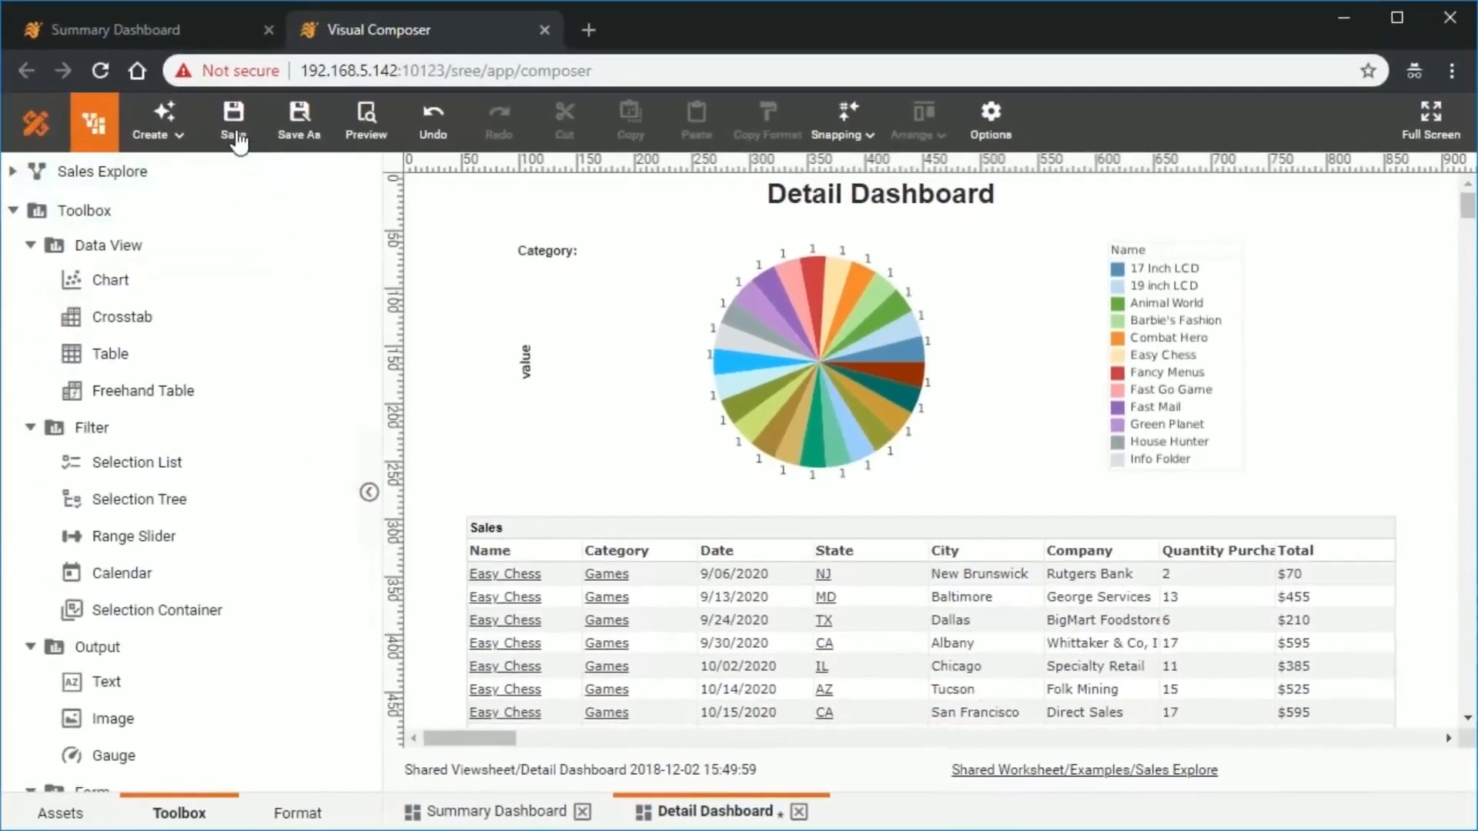
click(233, 123)
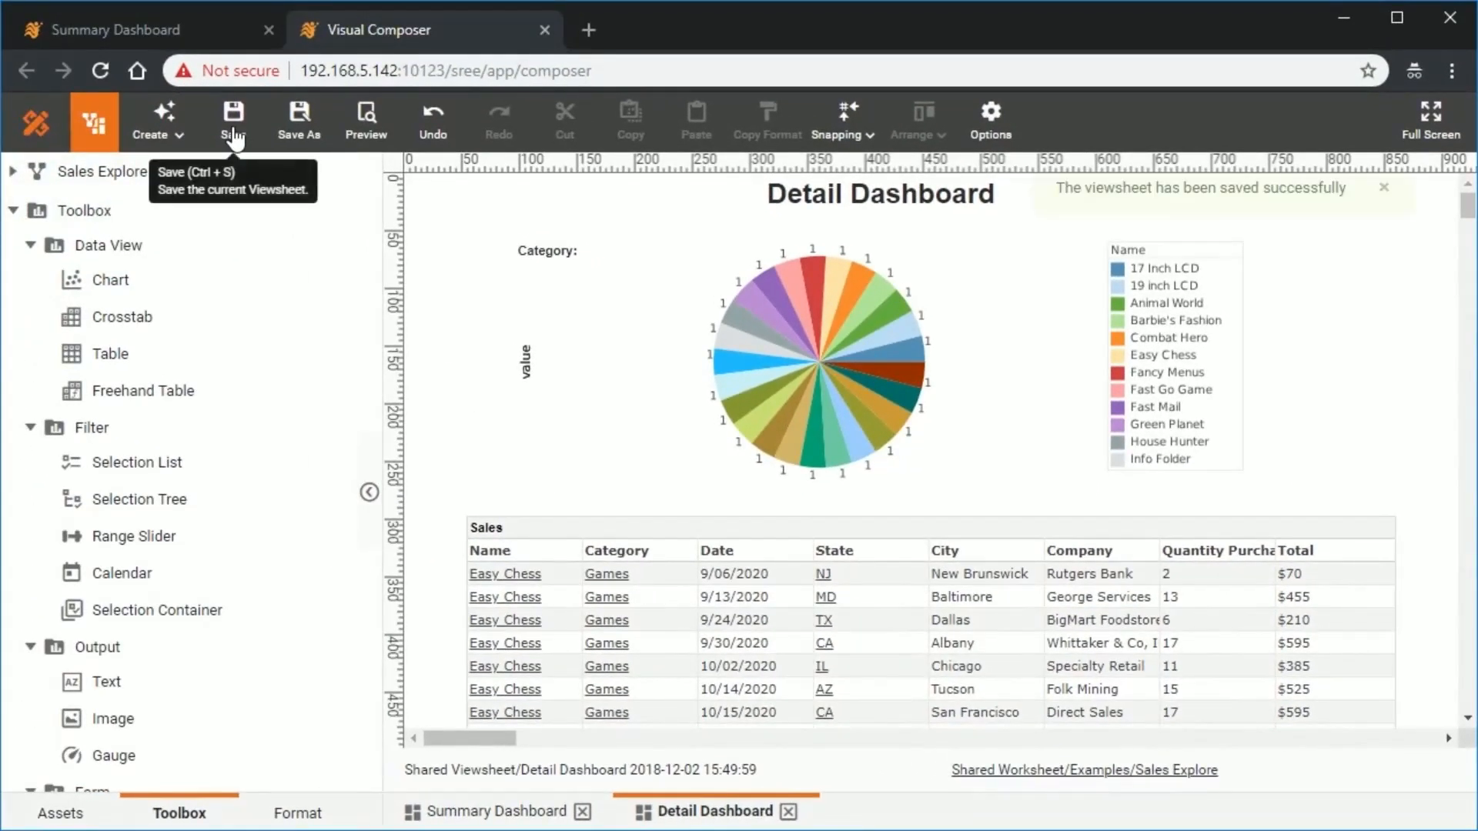
Step: Reopen the Summary Dashboard in the portal, drill into the Graphics category, and return to the summary
click(160, 36)
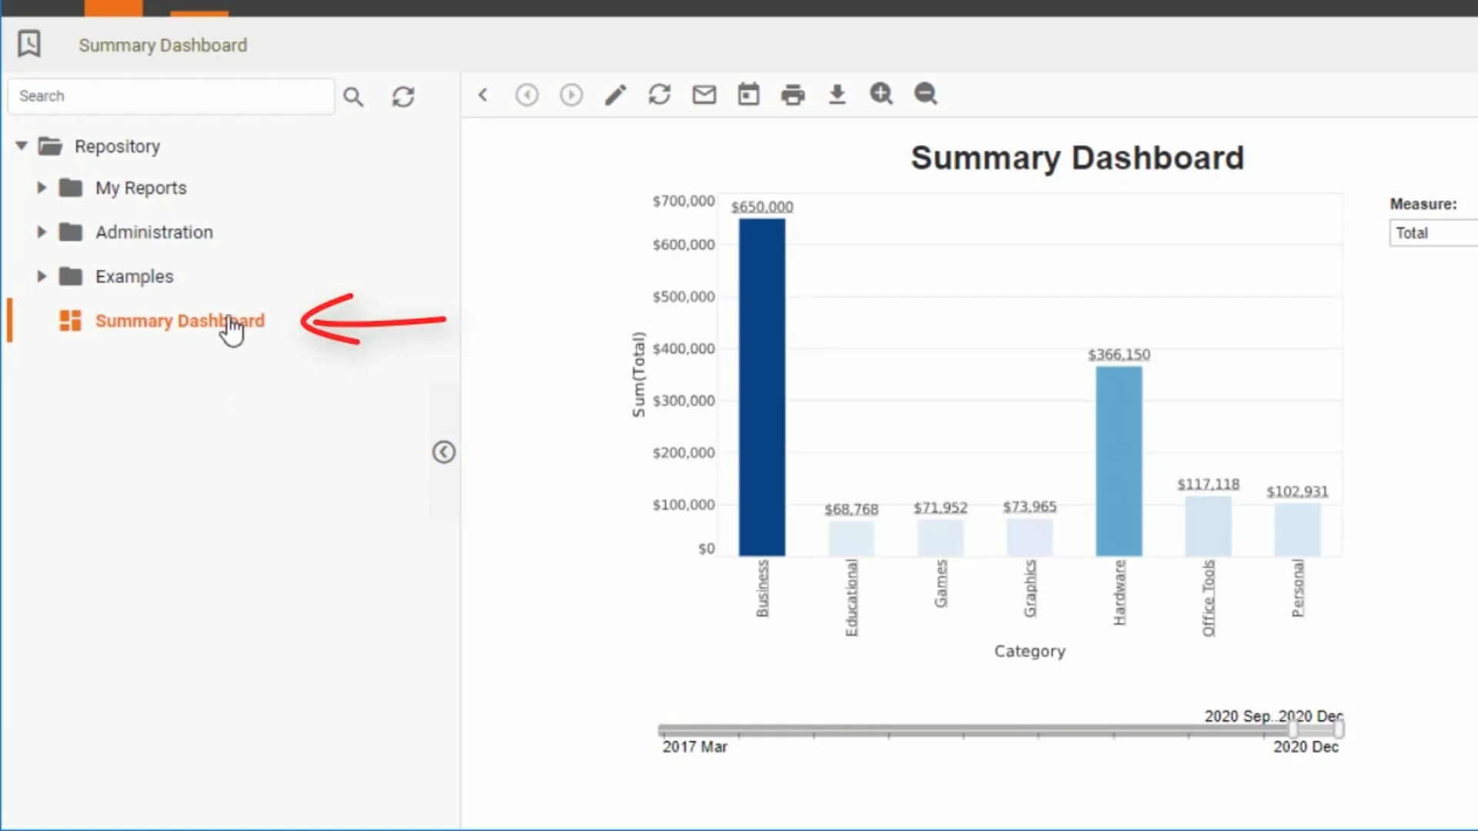
click(260, 327)
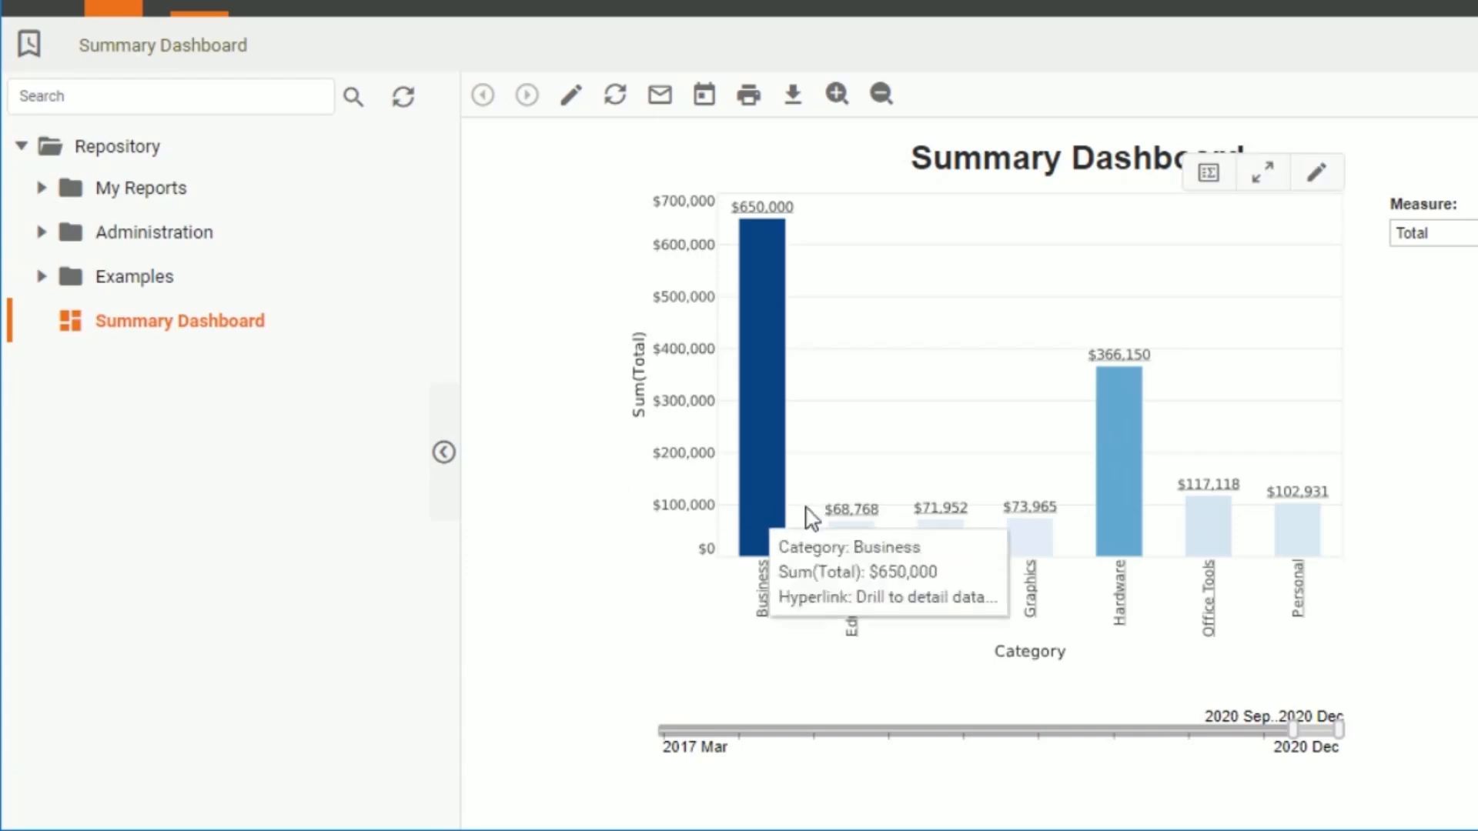
mouse_move(1018, 533)
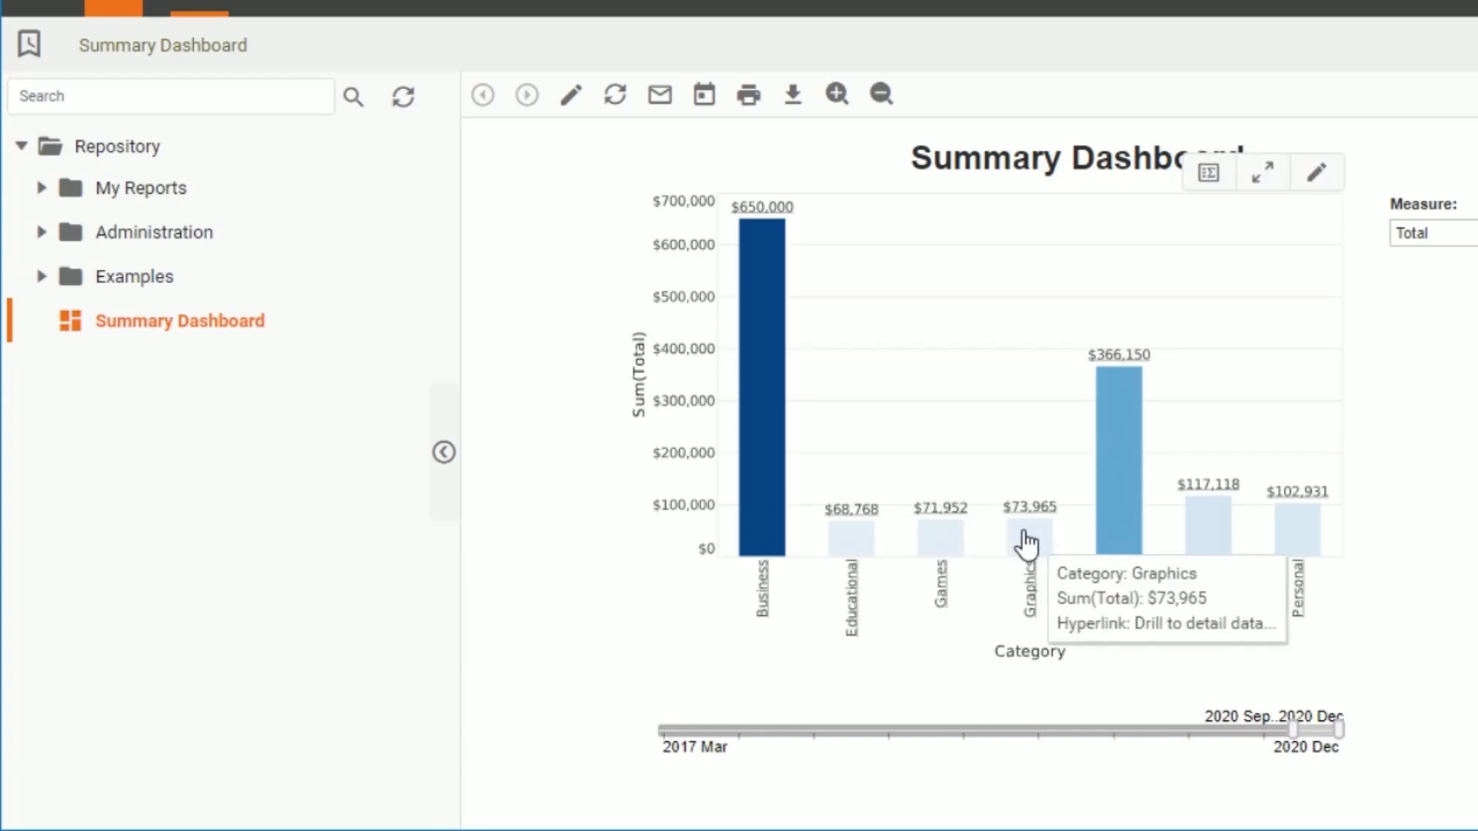
click(1026, 544)
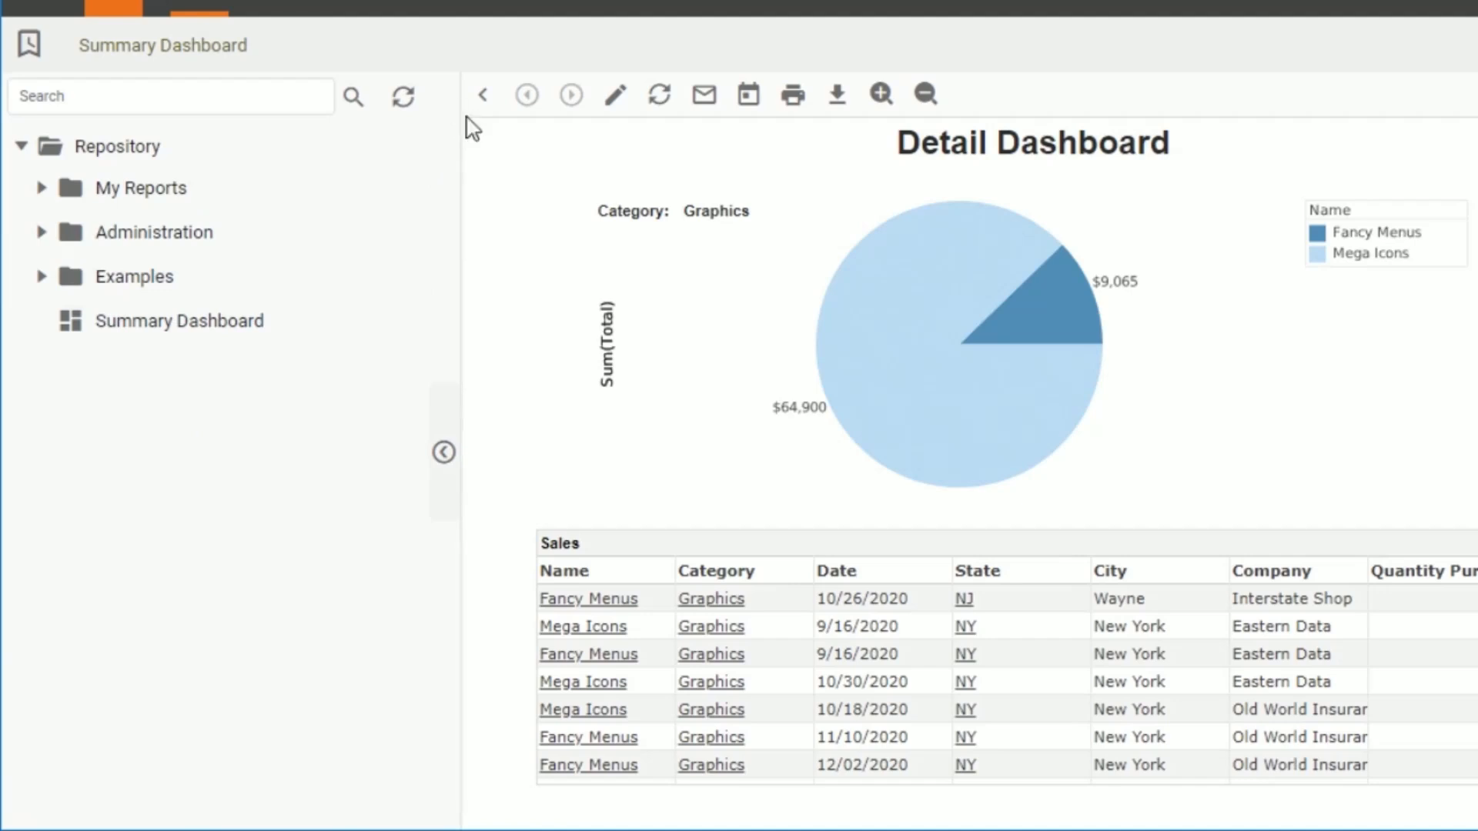
click(484, 97)
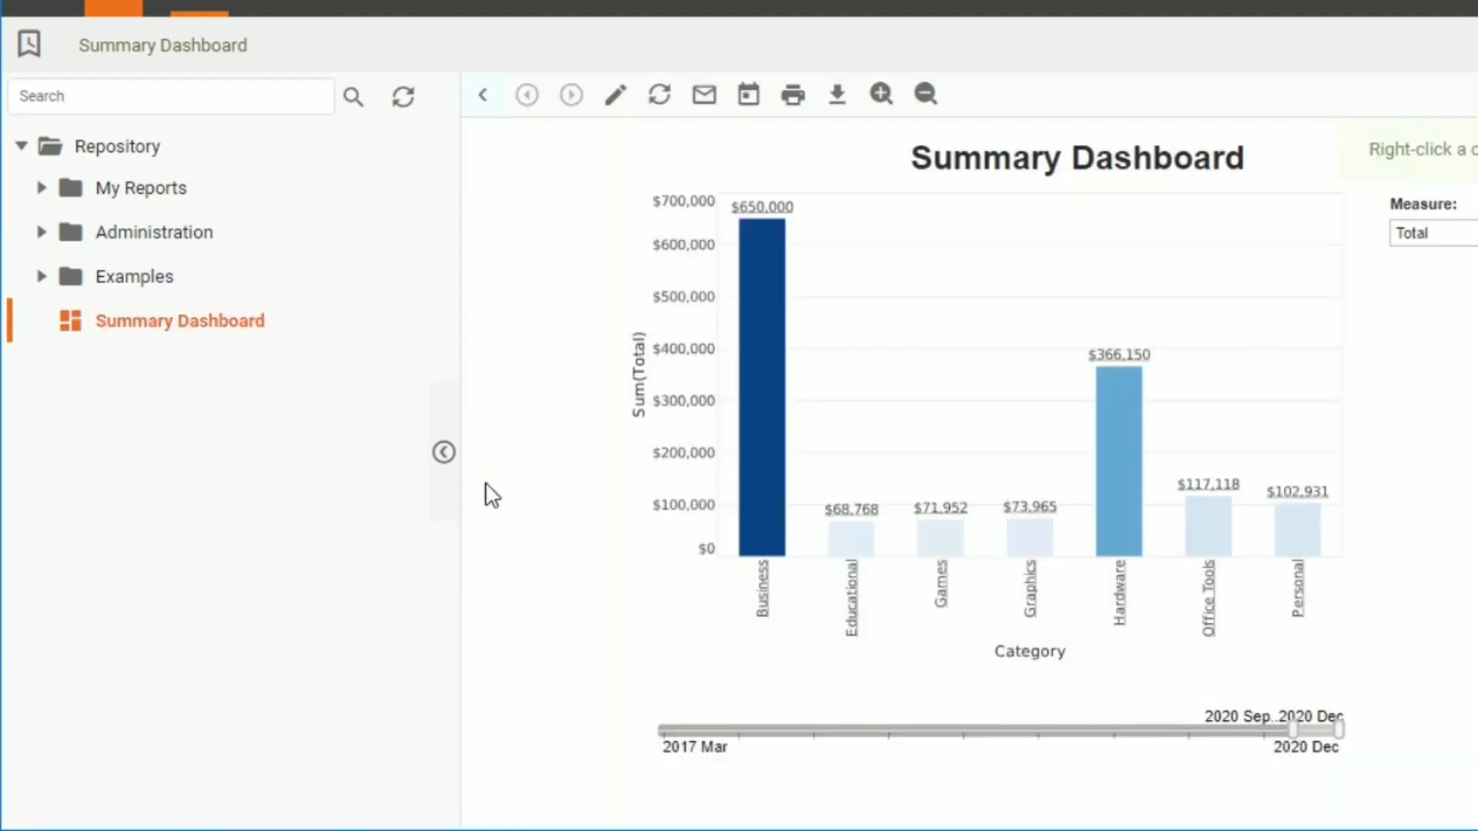